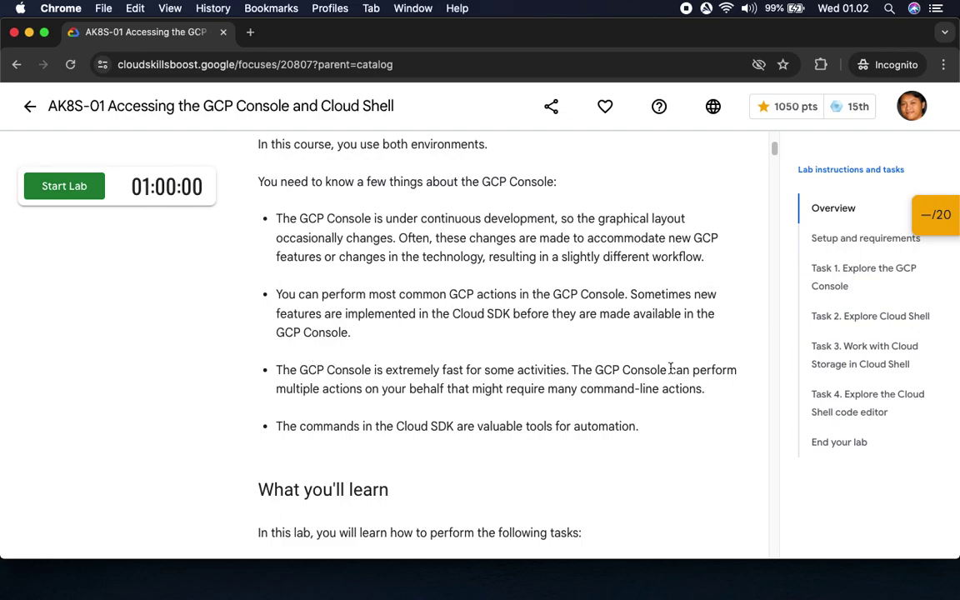
Review the lab's learning goals, scoring checkpoints, setup requirements and the start of Task 1 on verifying the project.
scroll(520, 419, "down", 5)
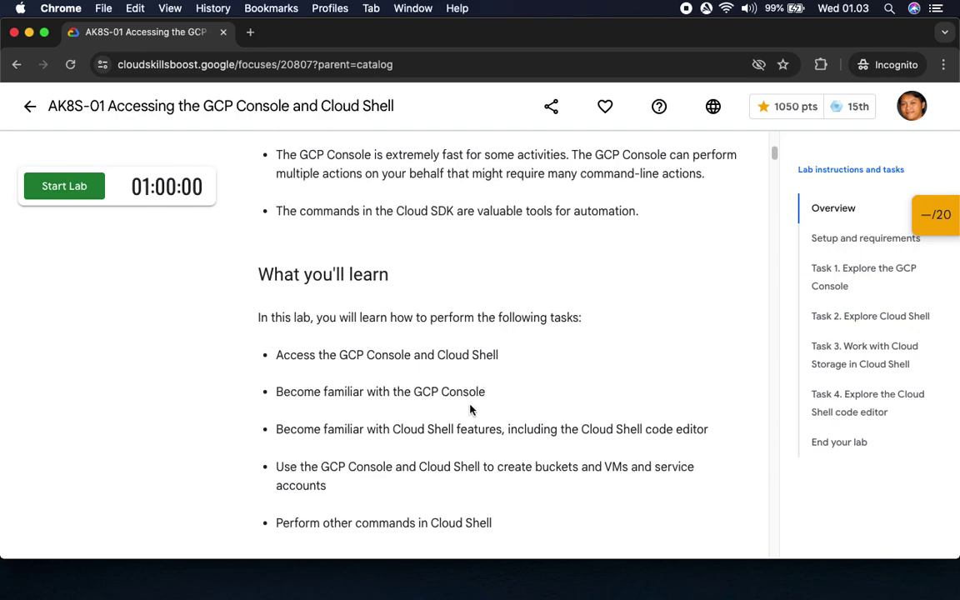
scroll(333, 375, "down", 5)
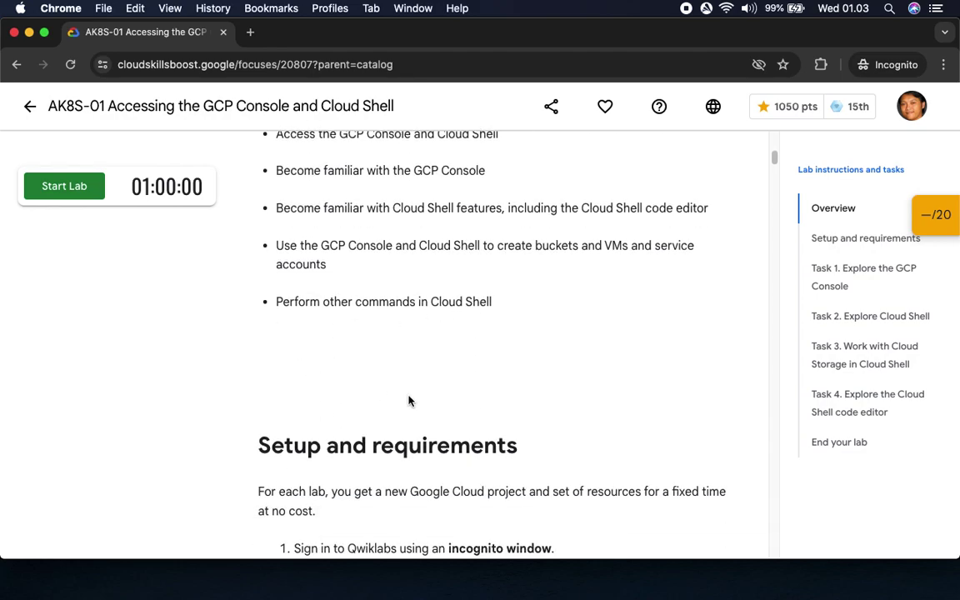
scroll(409, 398, "down", 6)
left_click(935, 216)
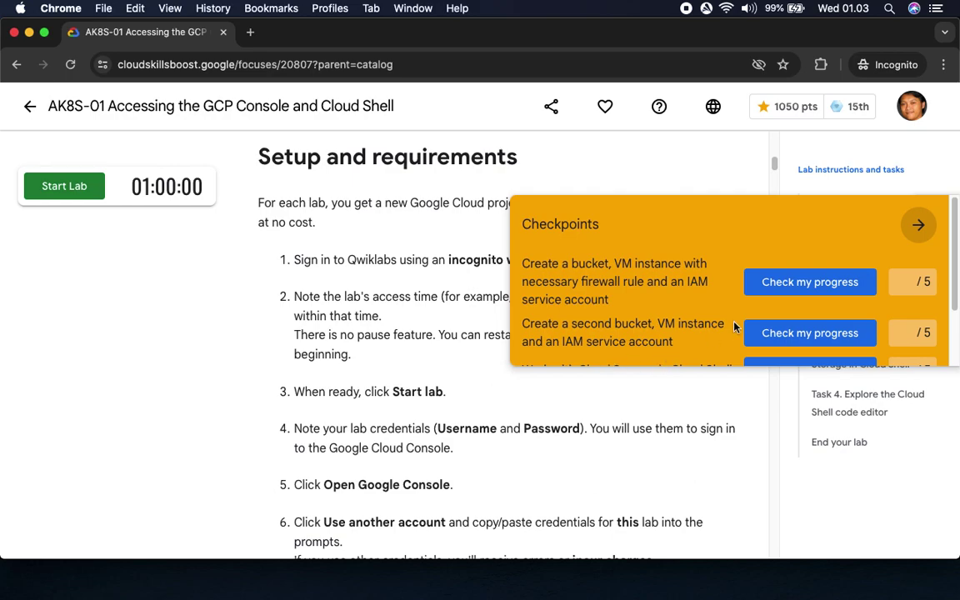
scroll(725, 331, "down", 3)
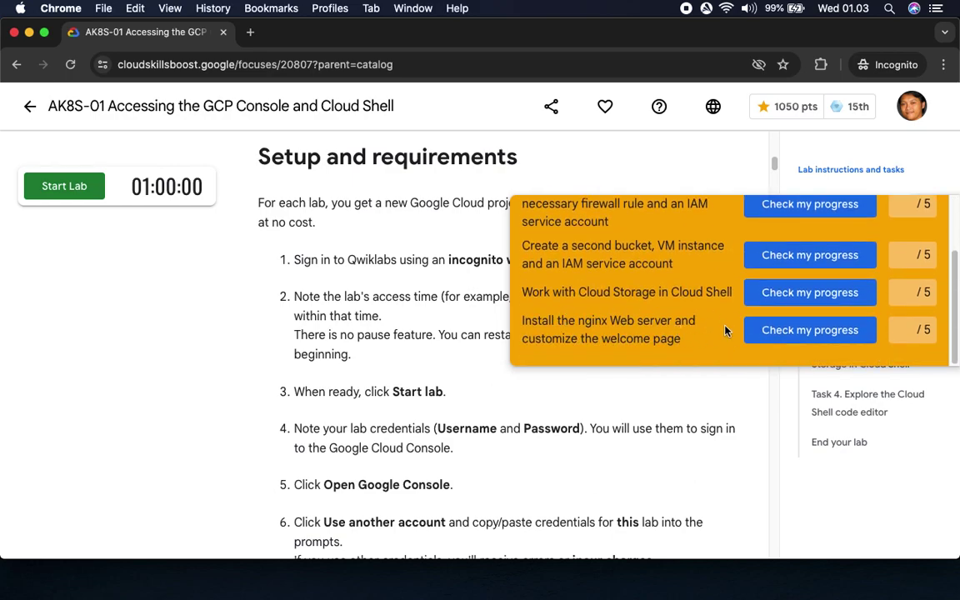
scroll(733, 316, "up", 3)
left_click(918, 222)
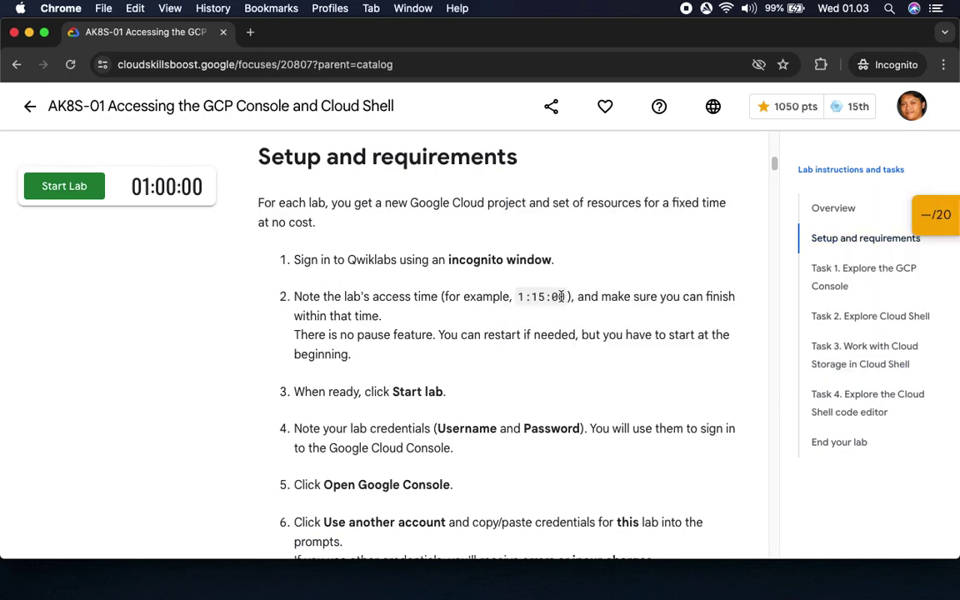
scroll(561, 297, "down", 8)
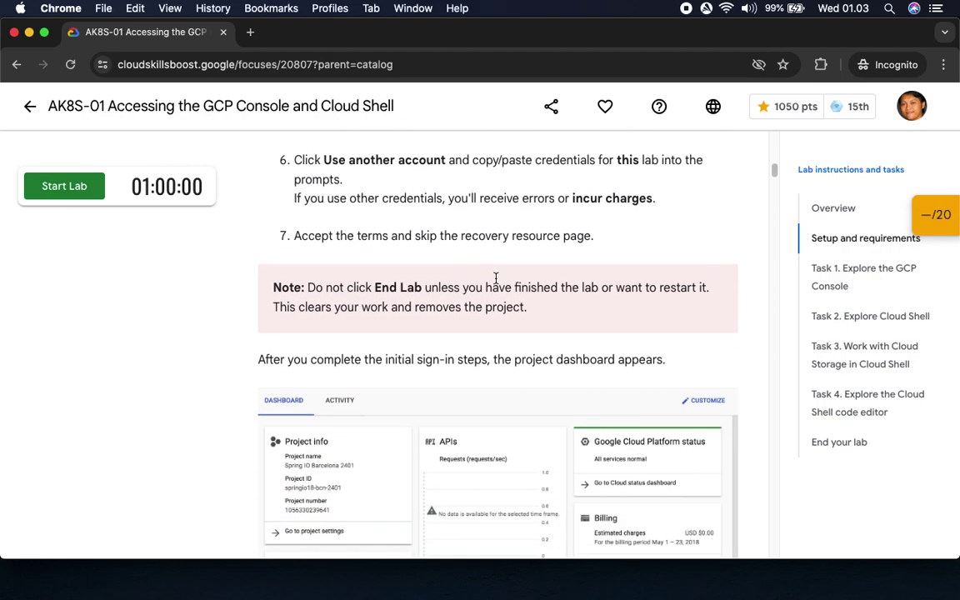
scroll(497, 284, "down", 10)
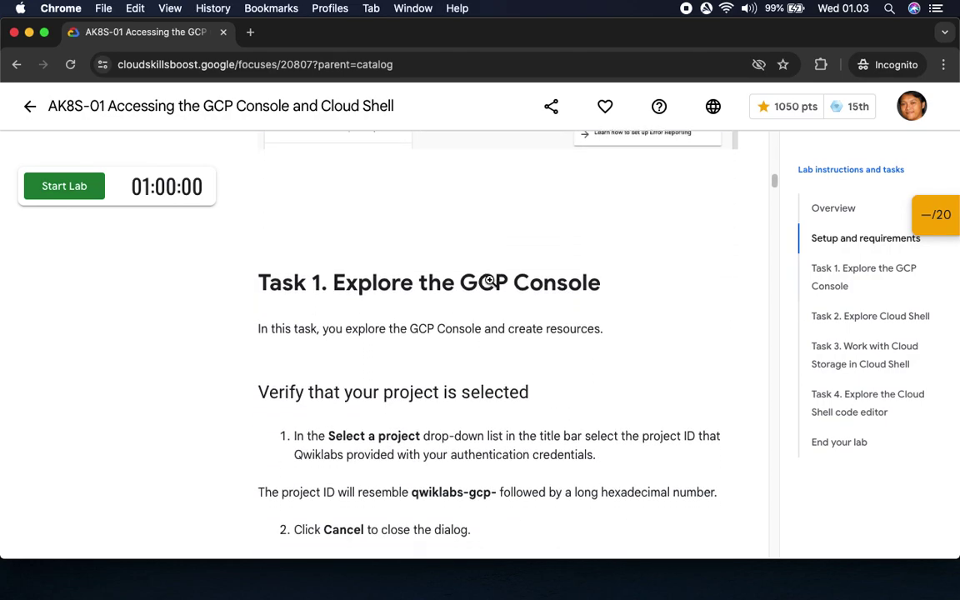
scroll(491, 281, "down", 3)
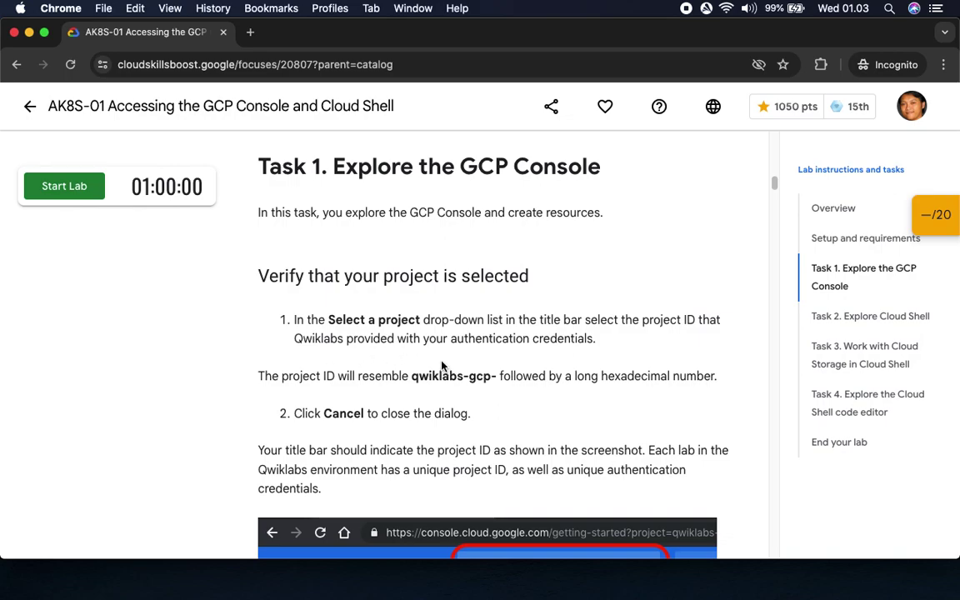
left_click_drag(339, 276, 620, 279)
Start the lab and sign in to the Google Cloud console with the provided student username and the copied lab password.
left_click(58, 187)
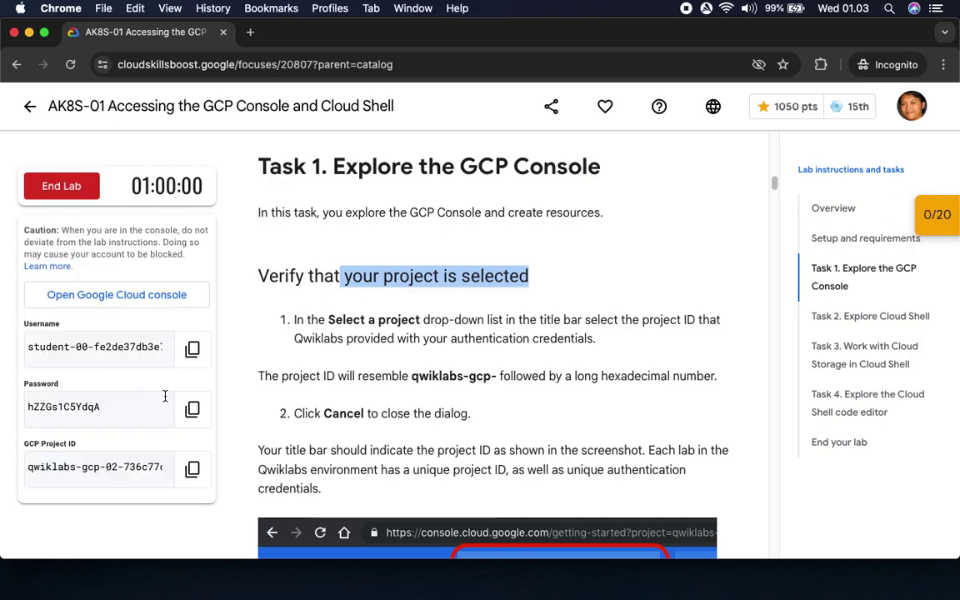
left_click(191, 408)
left_click(154, 294)
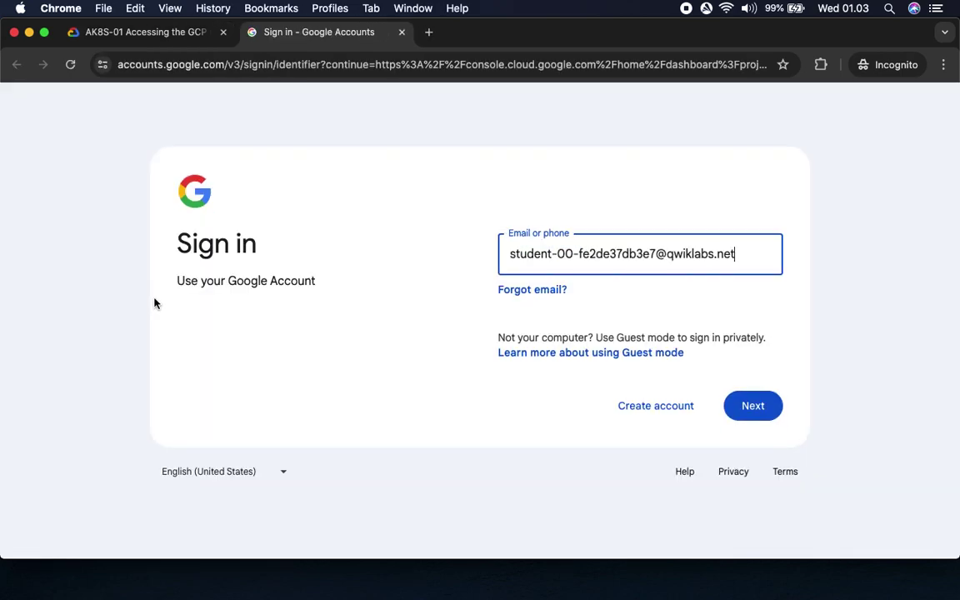
left_click(761, 409)
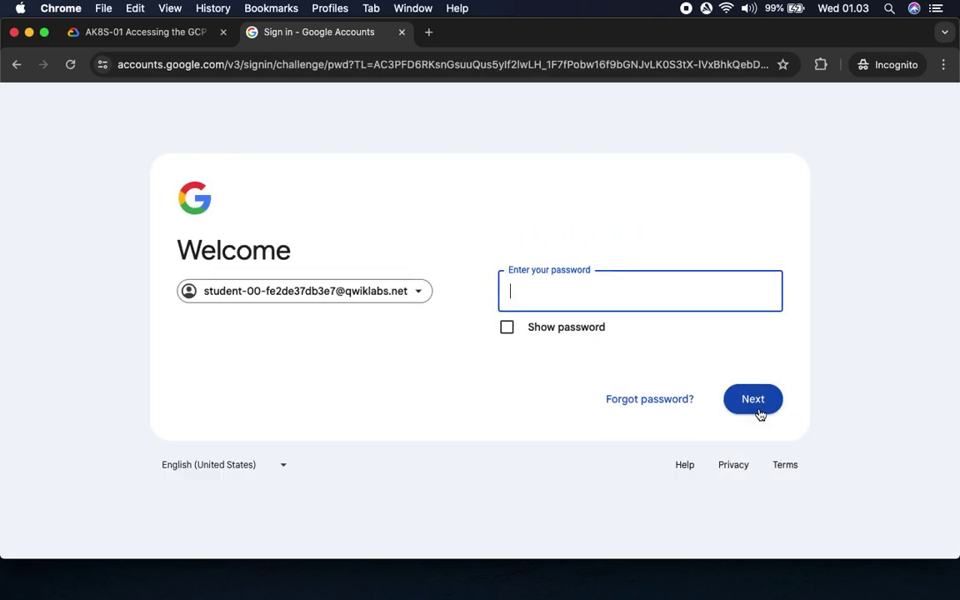
key("super+v")
left_click(750, 401)
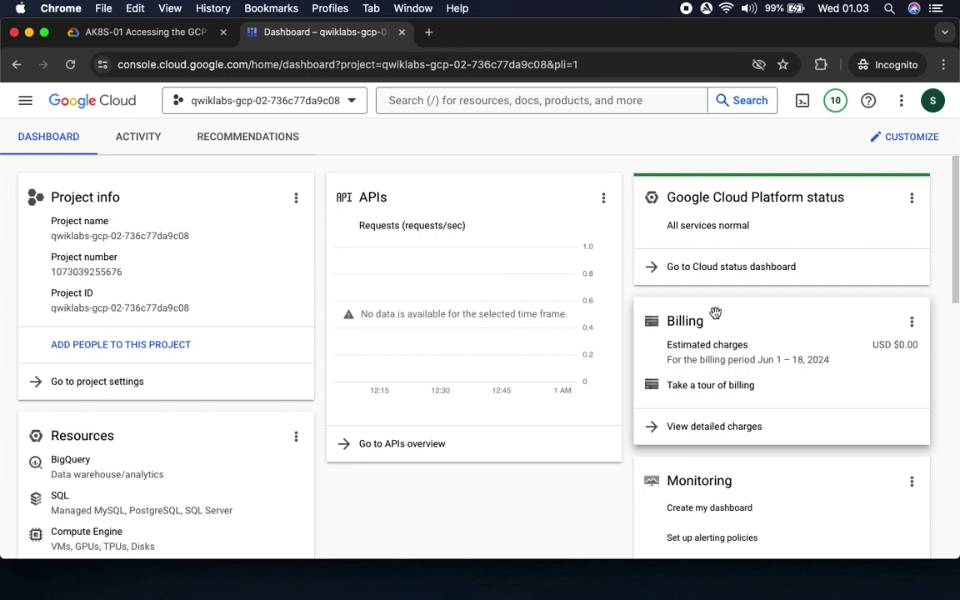
Read the project verification instructions and check the lab project in the console's project picker, including recent and all projects.
left_click(154, 33)
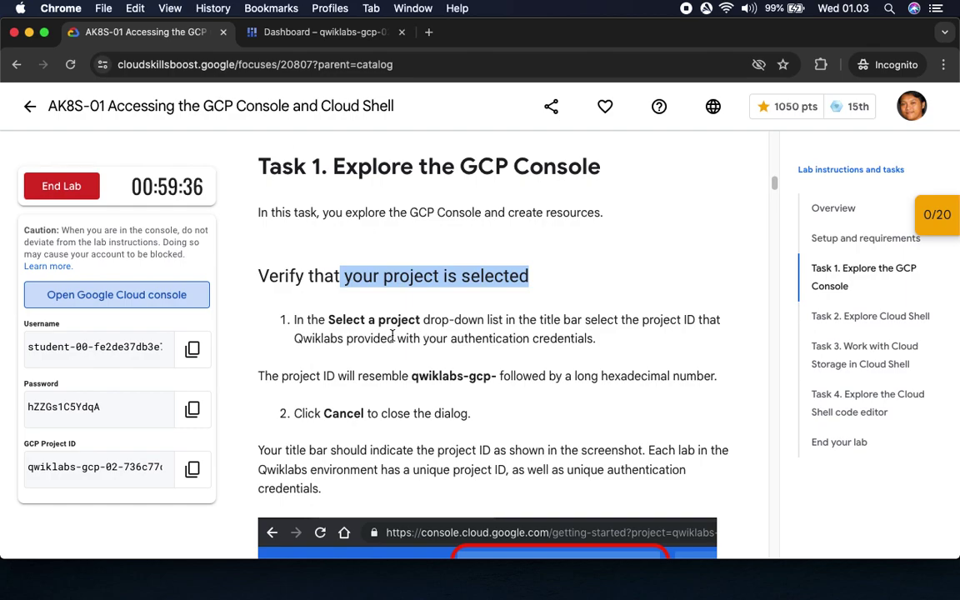
scroll(391, 335, "down", 2)
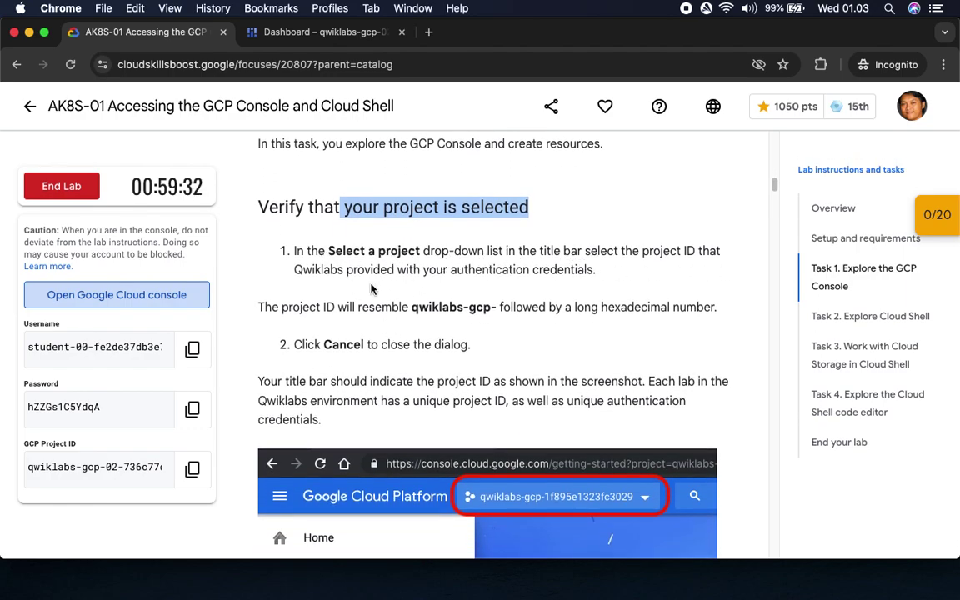
left_click_drag(398, 269, 597, 270)
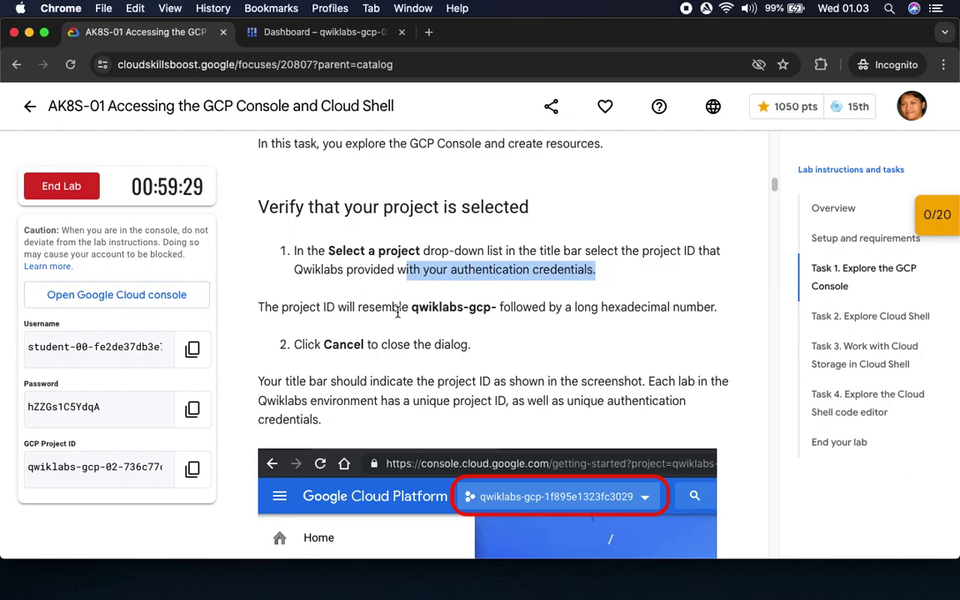
left_click_drag(409, 307, 547, 308)
left_click(304, 32)
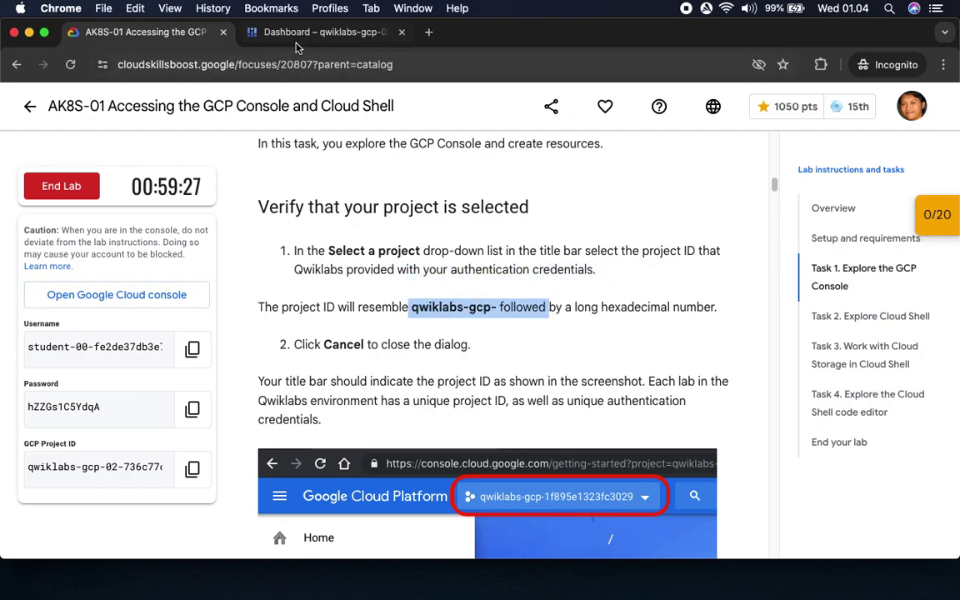
left_click(351, 102)
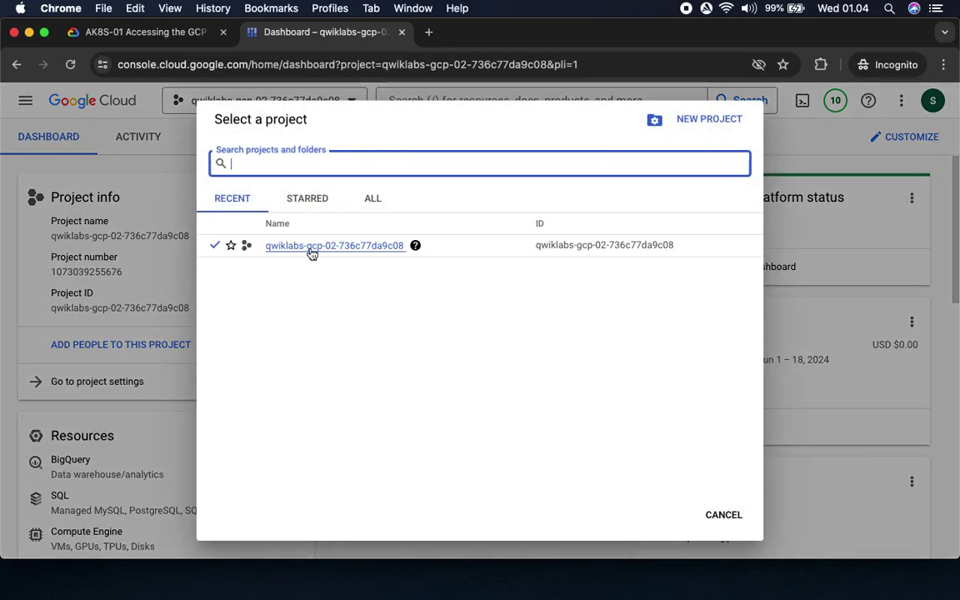
left_click(379, 199)
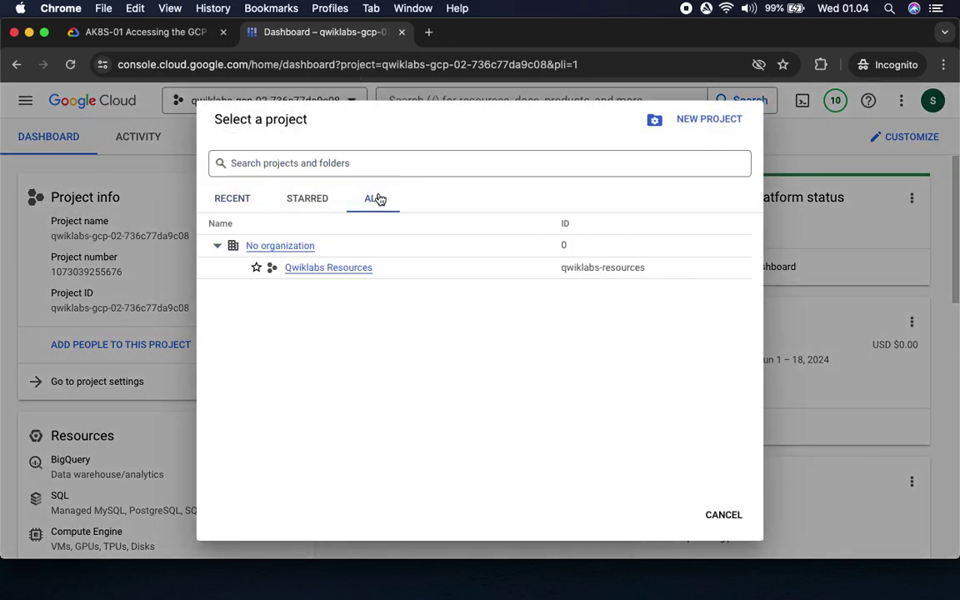
left_click(223, 200)
left_click(723, 515)
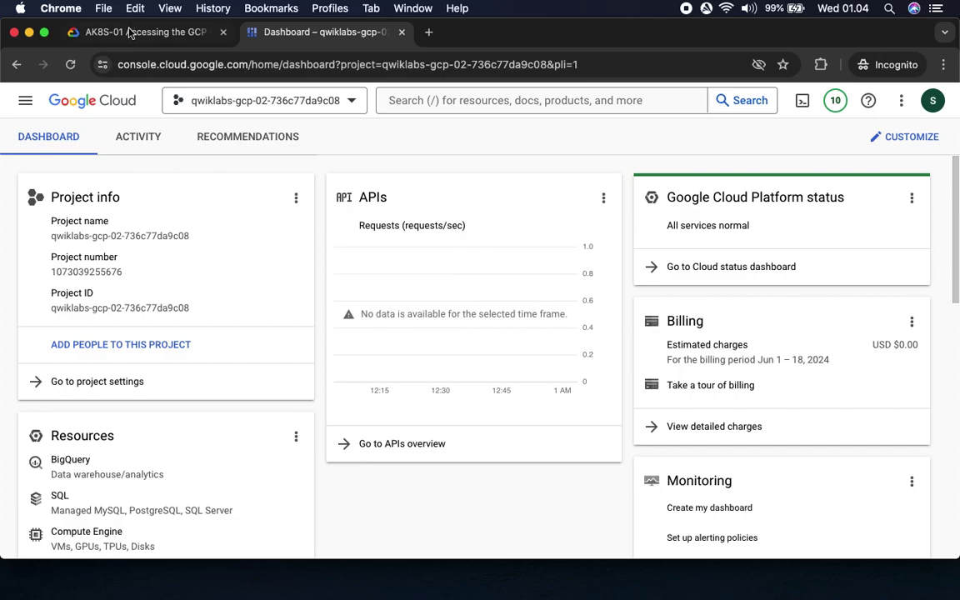
Read the lab's bucket creation instructions and open the Cloud overview Dashboard in the Google Cloud console.
left_click(140, 31)
scroll(455, 367, "down", 5)
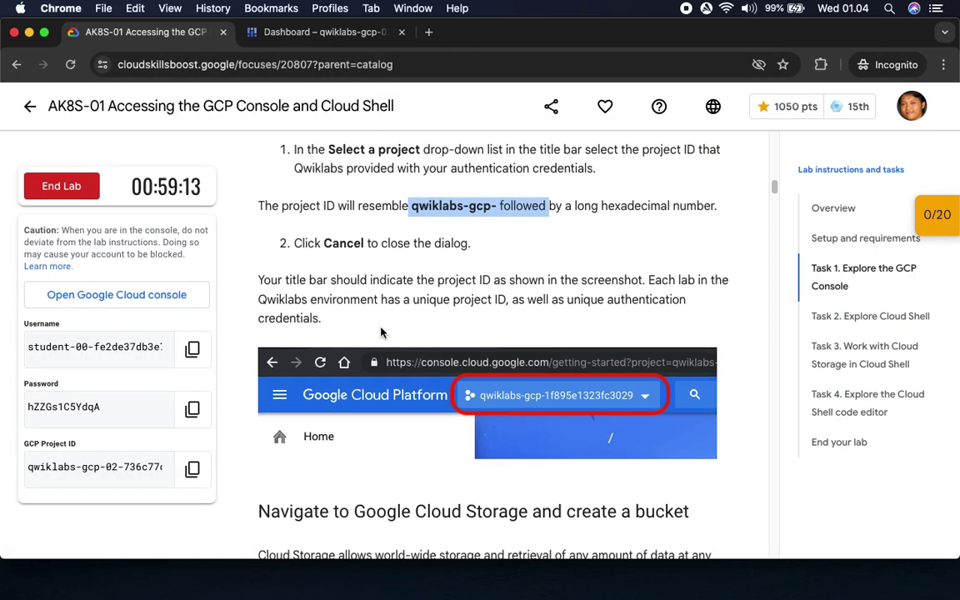
scroll(450, 403, "down", 4)
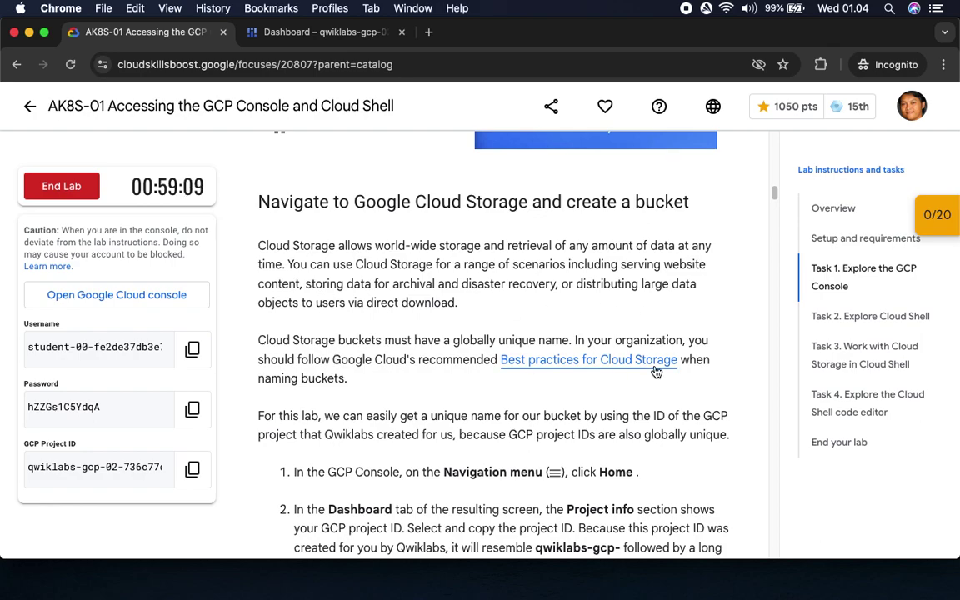
scroll(422, 427, "down", 2)
scroll(405, 481, "down", 5)
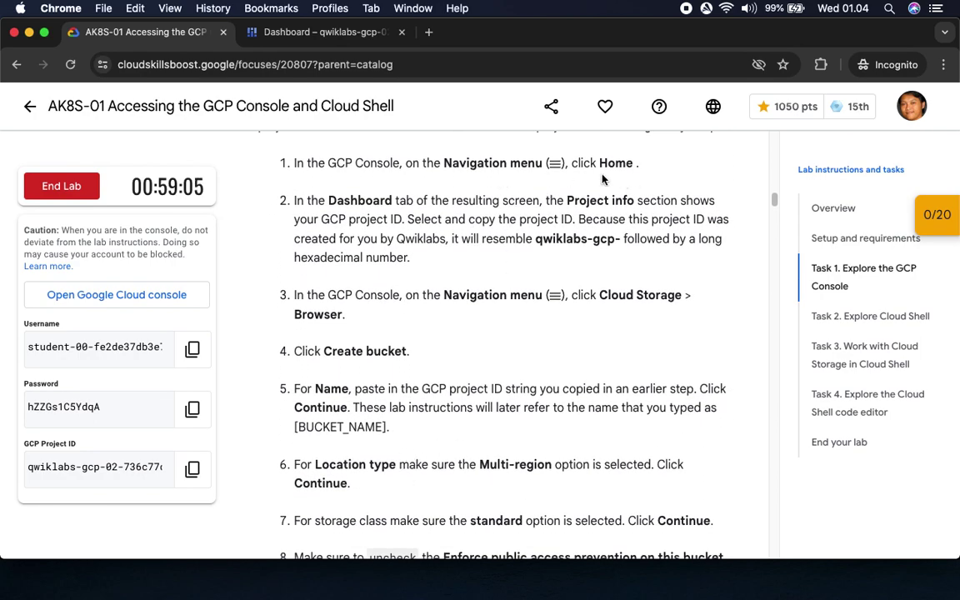
left_click(293, 35)
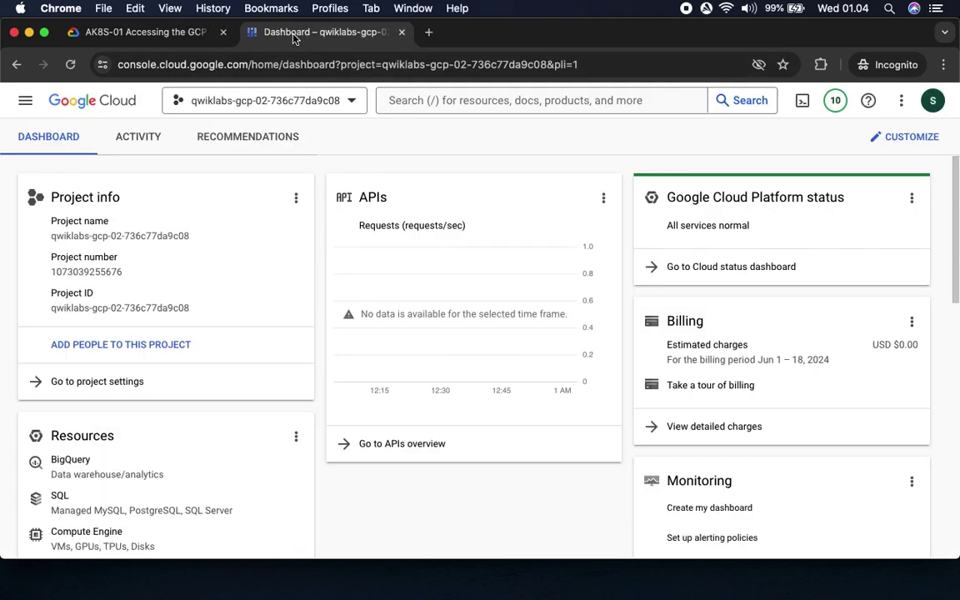
left_click(25, 100)
mouse_move(123, 333)
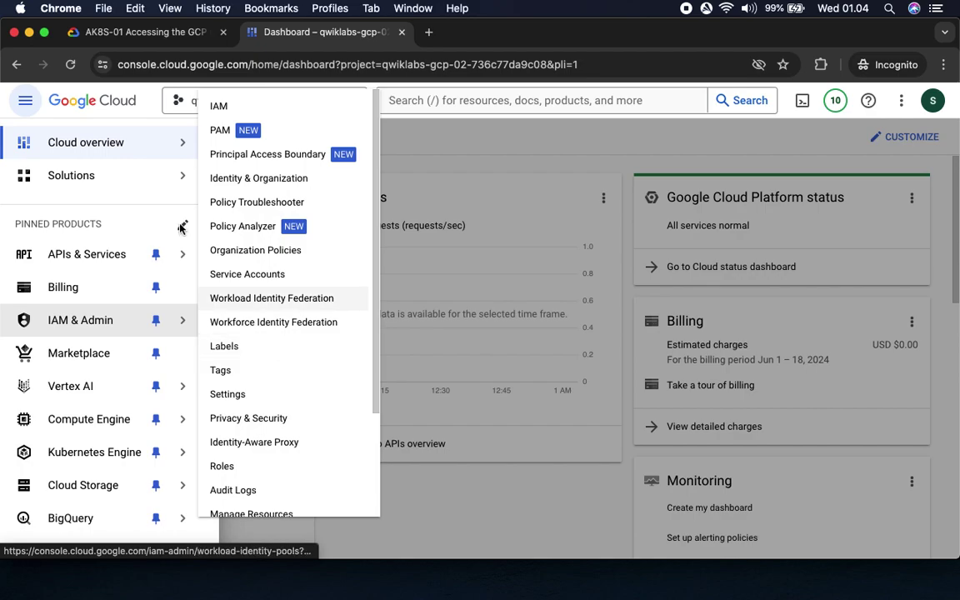
mouse_move(122, 129)
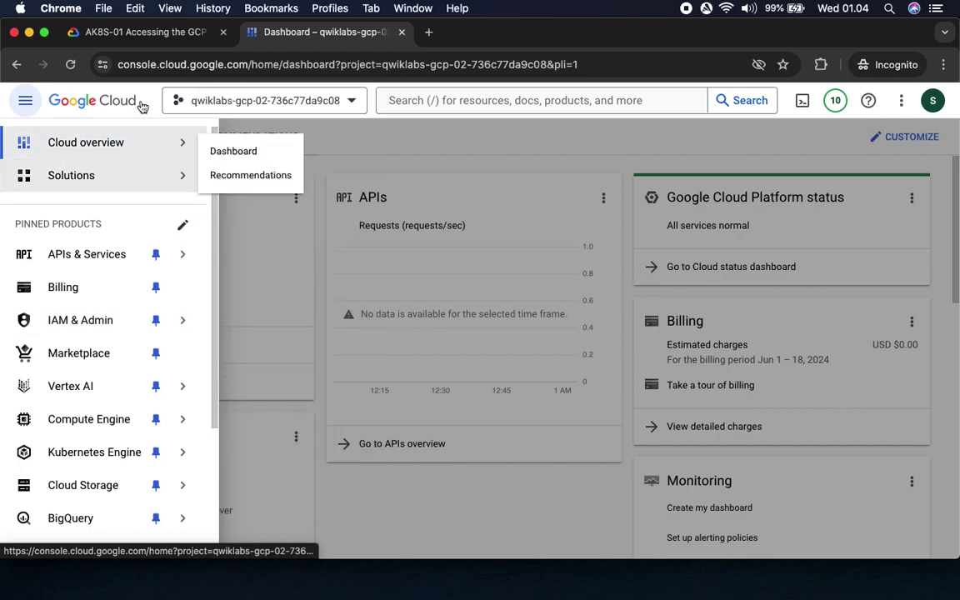
left_click(145, 32)
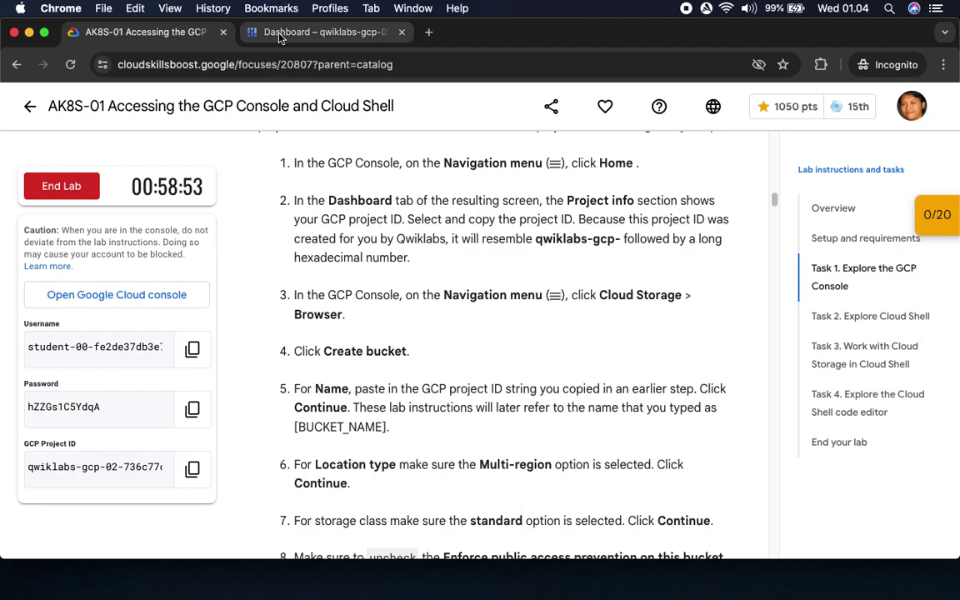
left_click(250, 31)
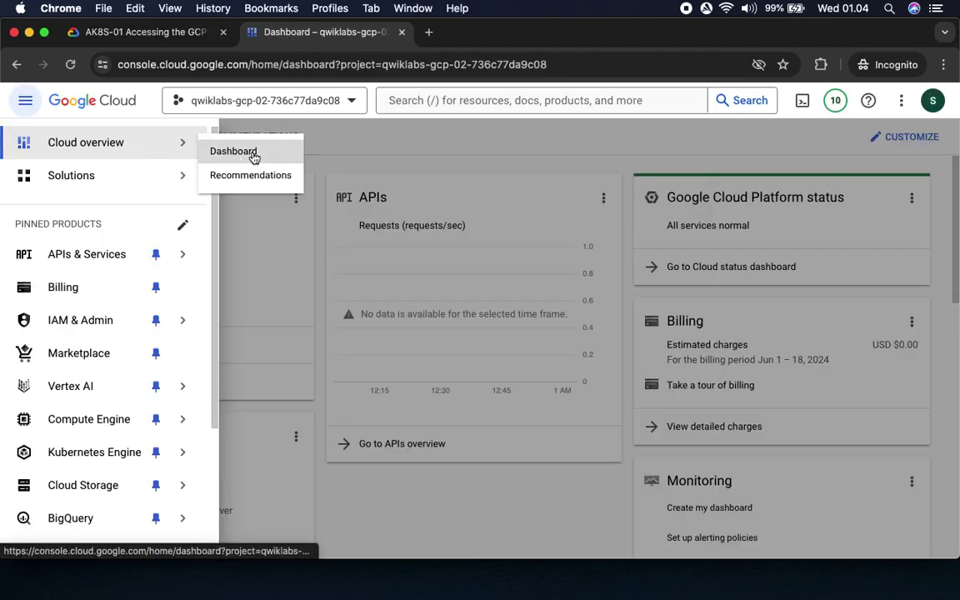
left_click(250, 154)
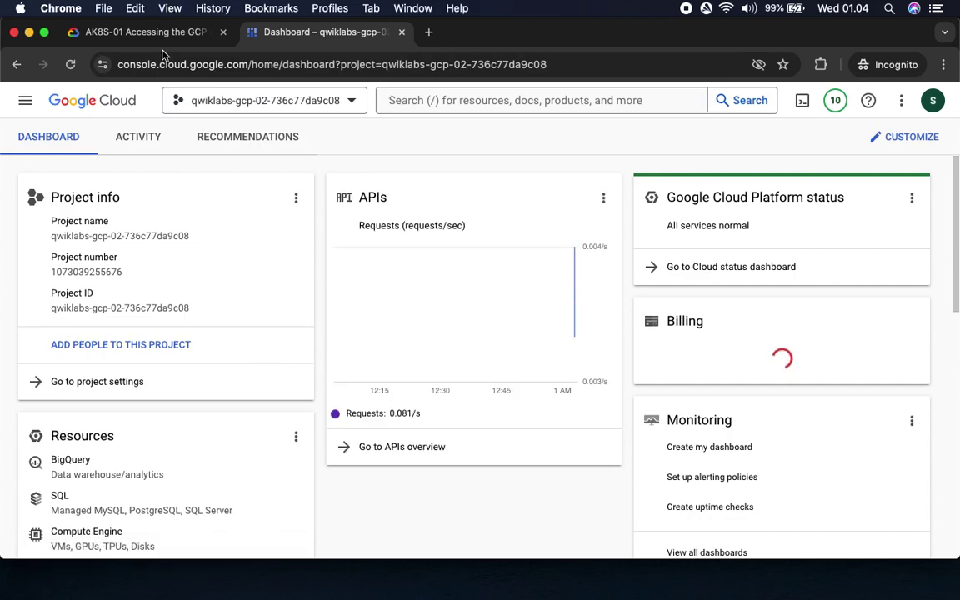
Consult the instruction for reaching the storage browser and open the Cloud Storage Buckets page of the lab project.
left_click(140, 32)
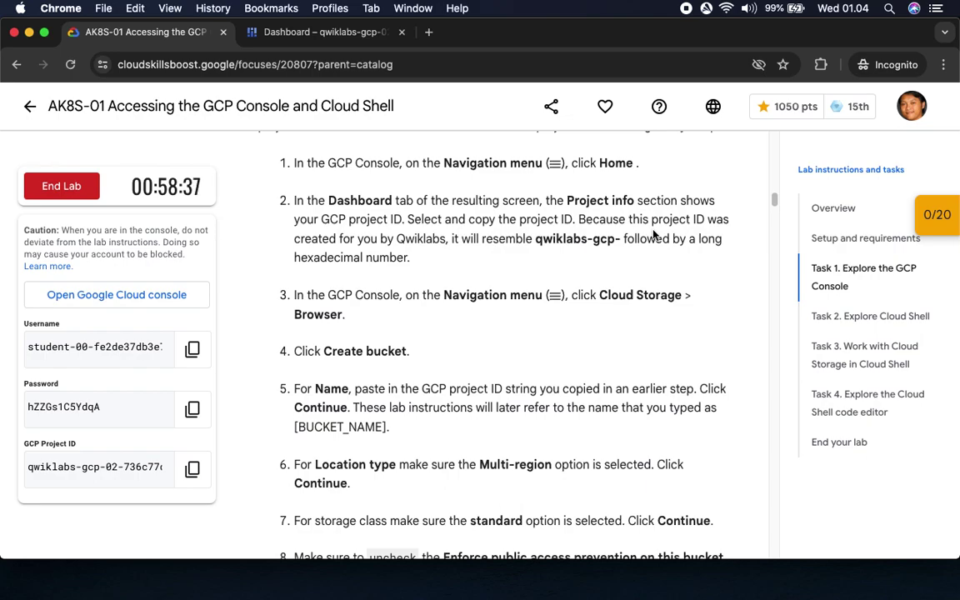
left_click(628, 298)
left_click_drag(629, 297, 691, 326)
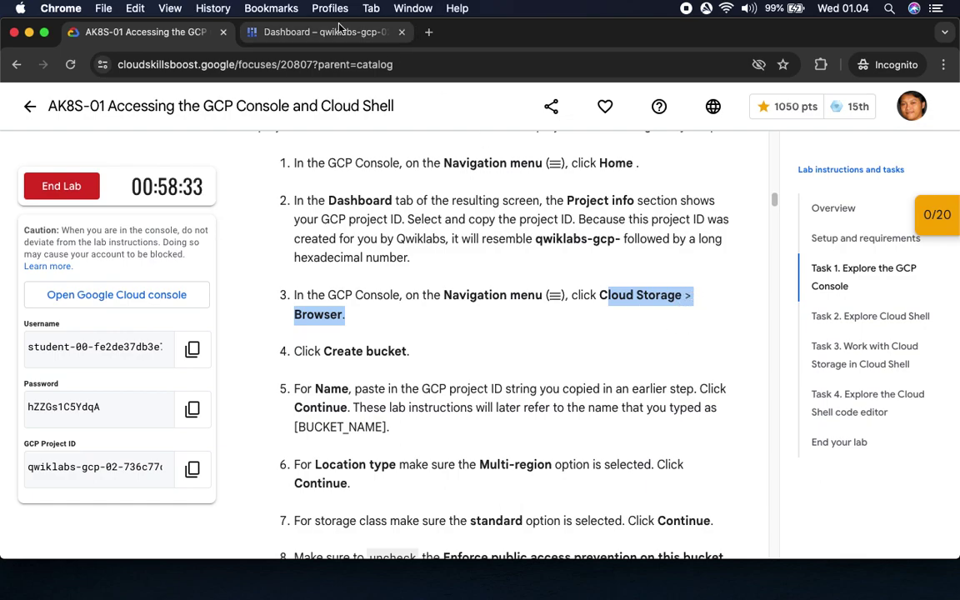
left_click(310, 32)
left_click(25, 100)
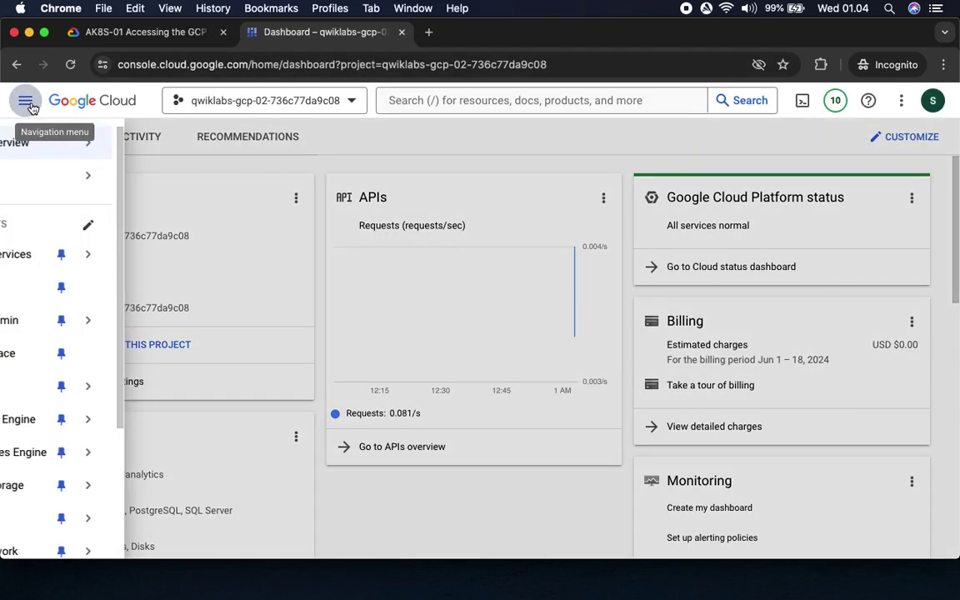
mouse_move(105, 485)
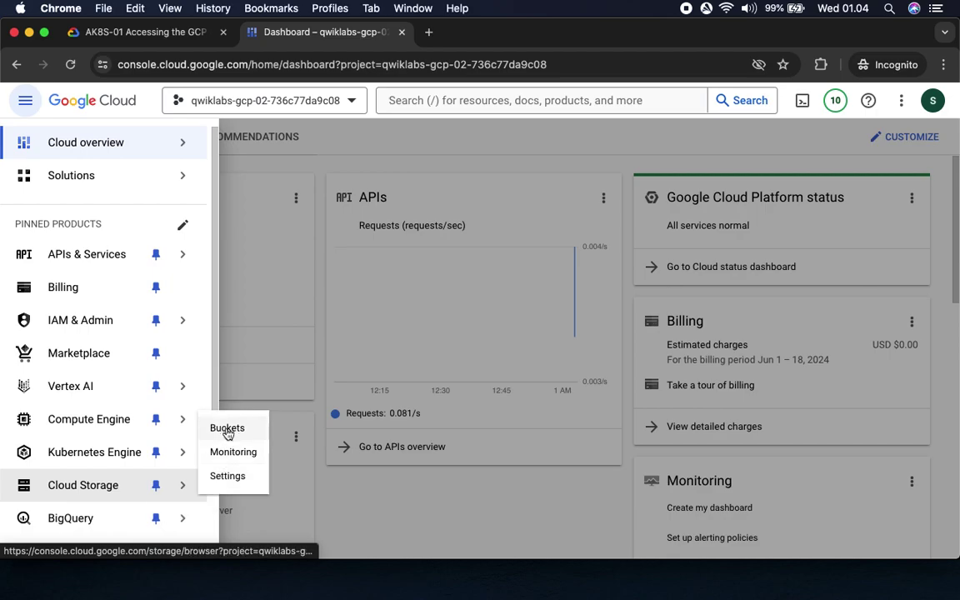
left_click(98, 485)
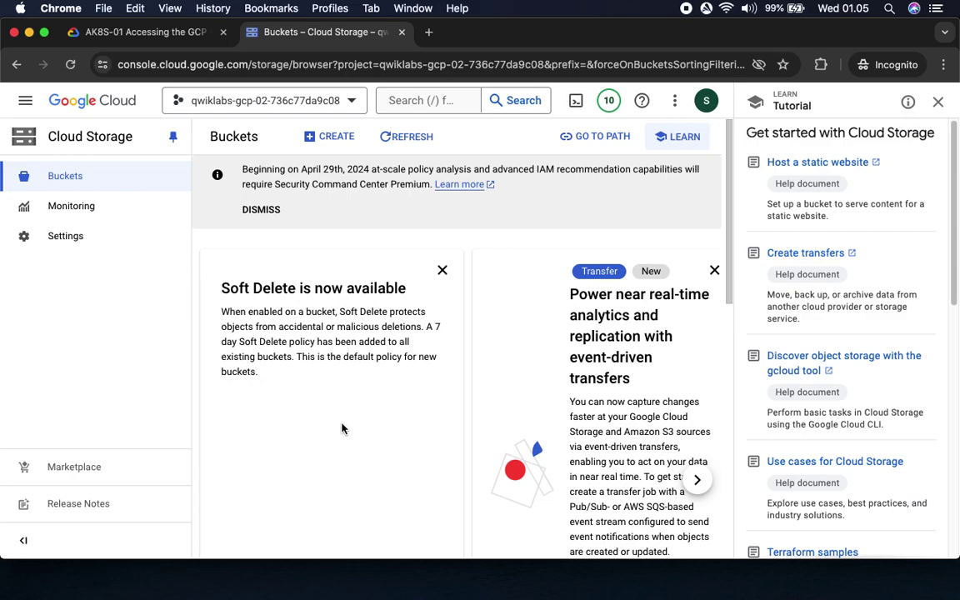
Close the Cloud Storage tutorial and dismiss the Soft Delete and event-driven transfer announcement cards above the bucket list.
left_click(938, 102)
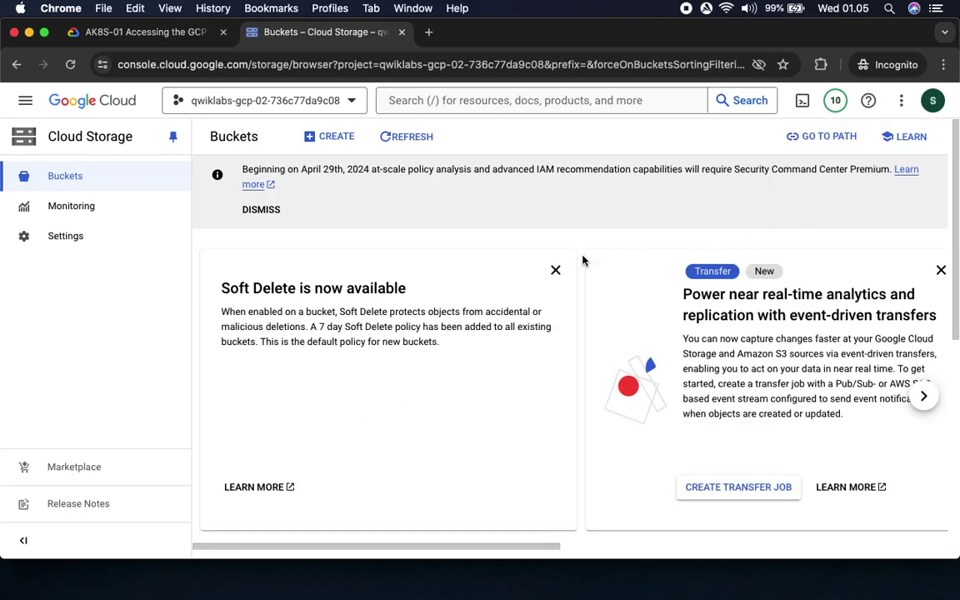
left_click(556, 270)
left_click(556, 270)
left_click(557, 270)
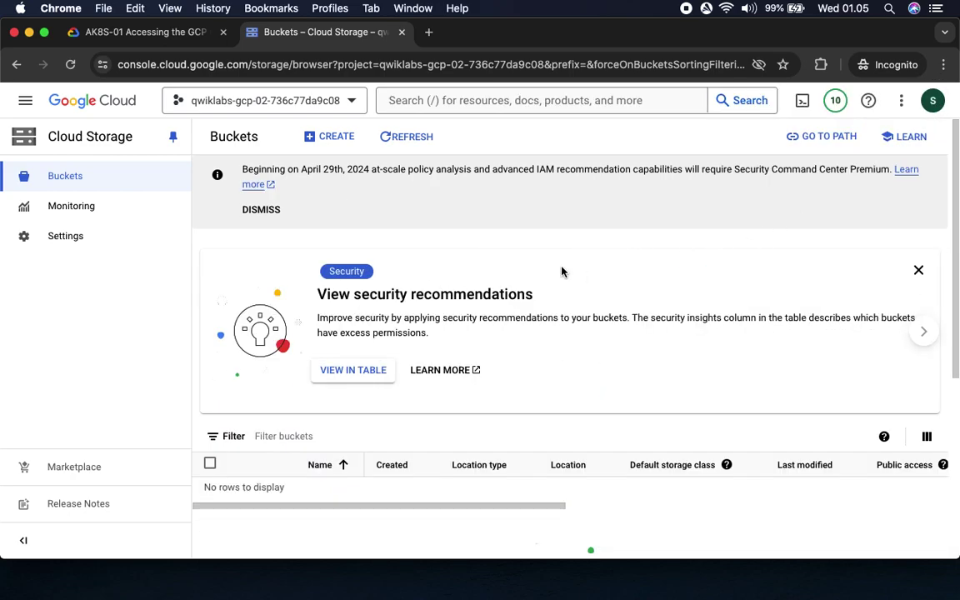
Dismiss the security recommendations card and Security Command Center notice, check the lab's next instruction, and start creating a new bucket.
left_click(919, 268)
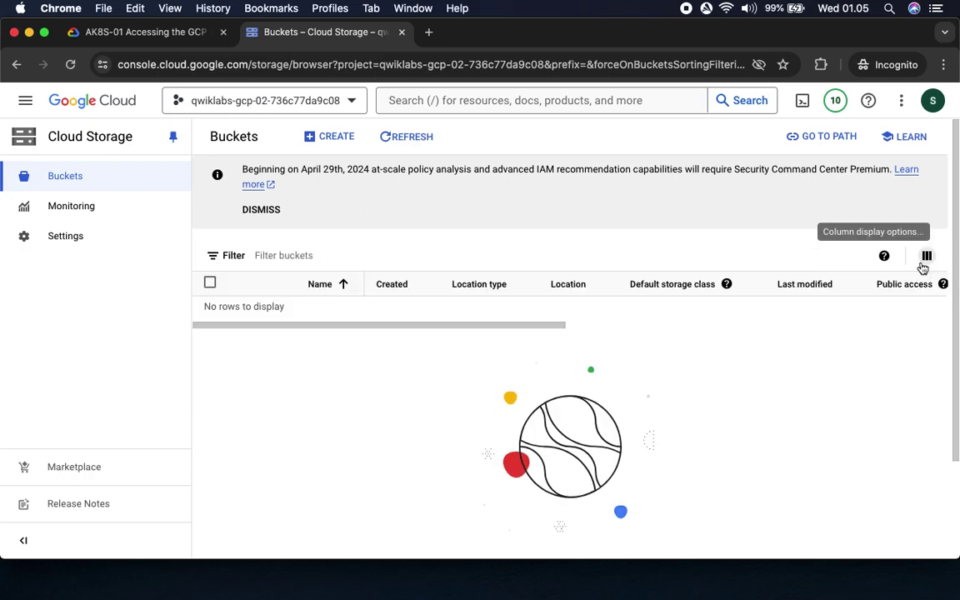
left_click(254, 211)
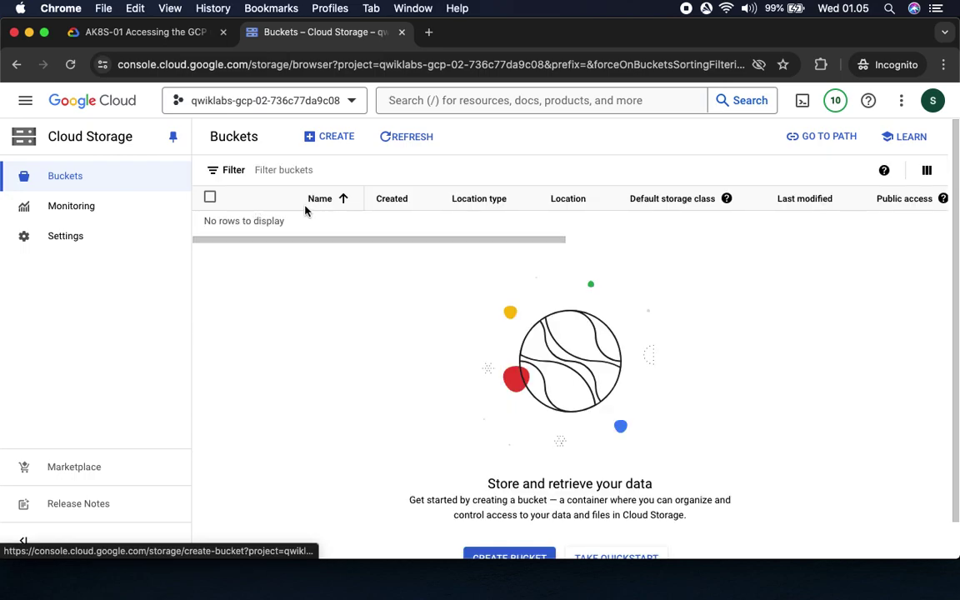
left_click(114, 35)
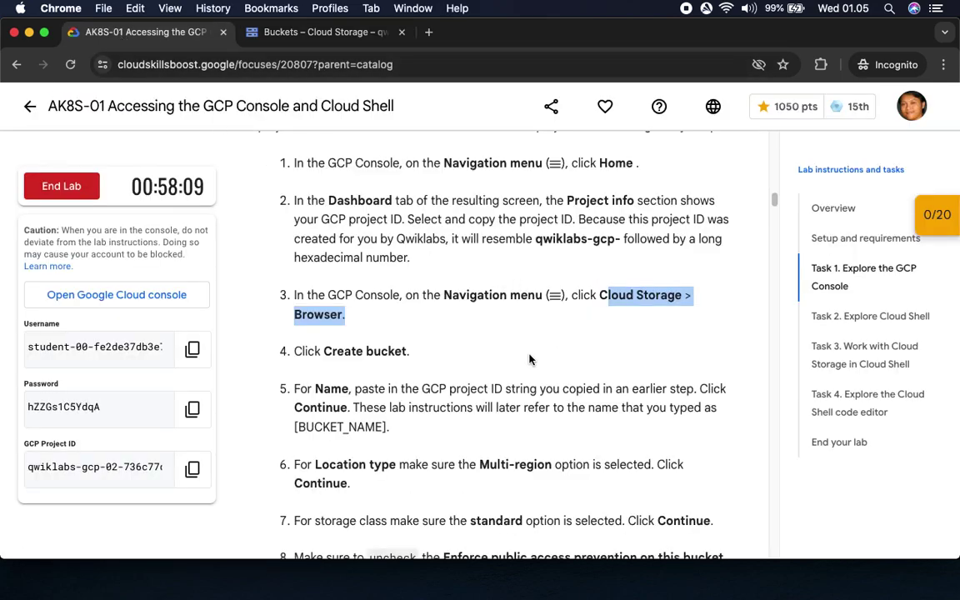
scroll(522, 351, "down", 3)
left_click_drag(323, 239, 407, 240)
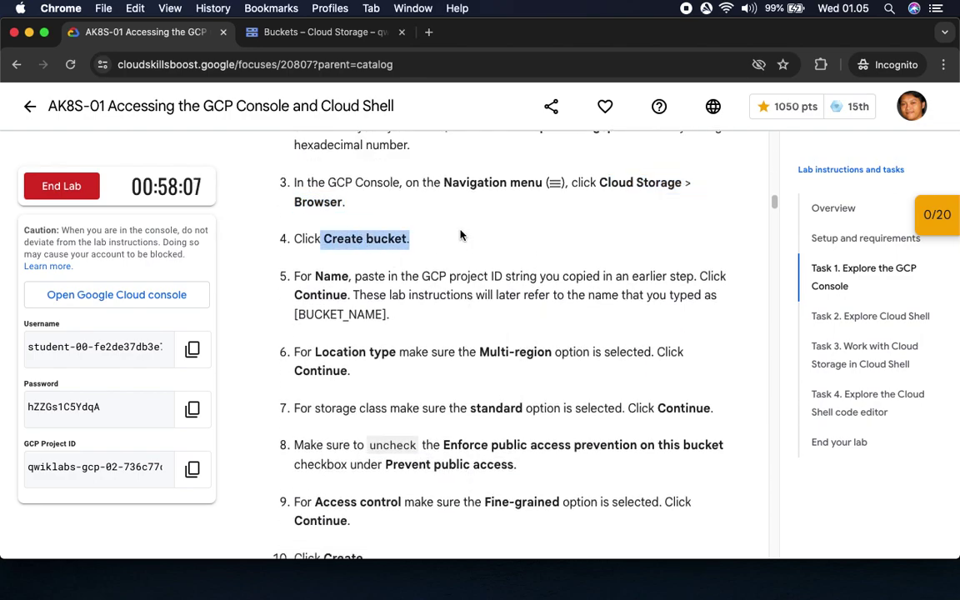
left_click(298, 31)
left_click(335, 138)
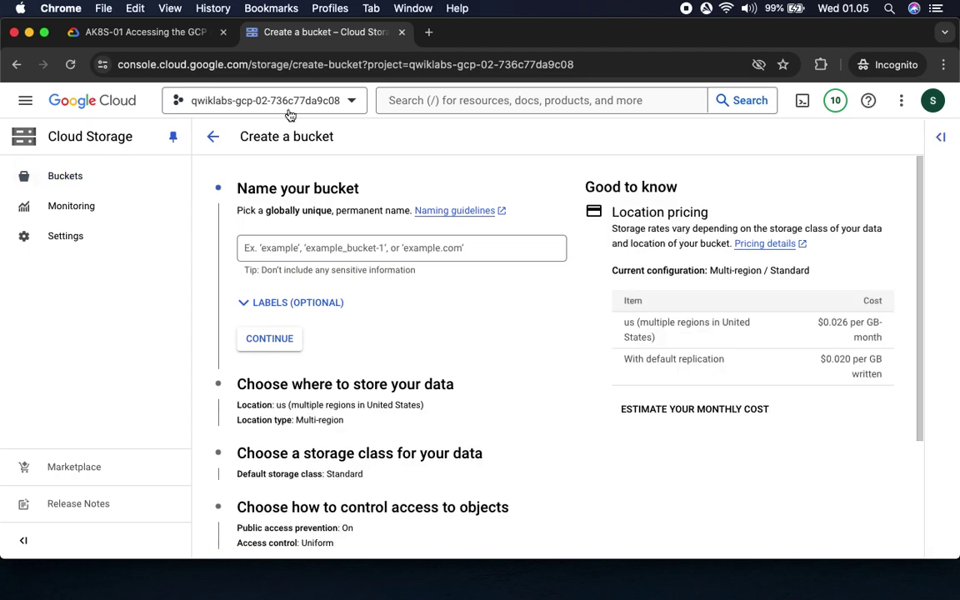
Copy the GCP project ID from the lab page and set it as the bucket name, qwiklabs-gcp-02-736c77da9c08, confirming the naming section.
left_click(146, 32)
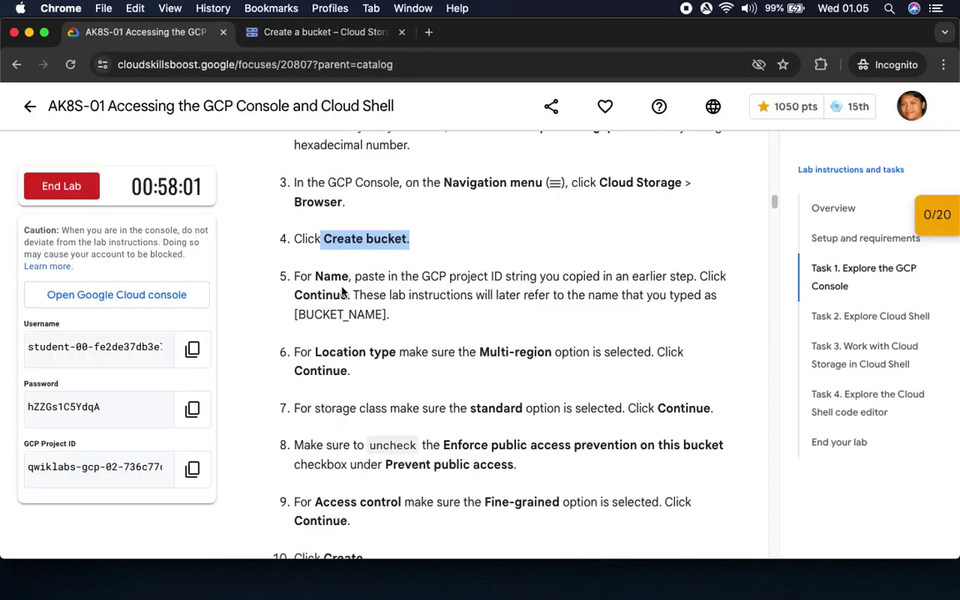
left_click_drag(377, 276, 511, 277)
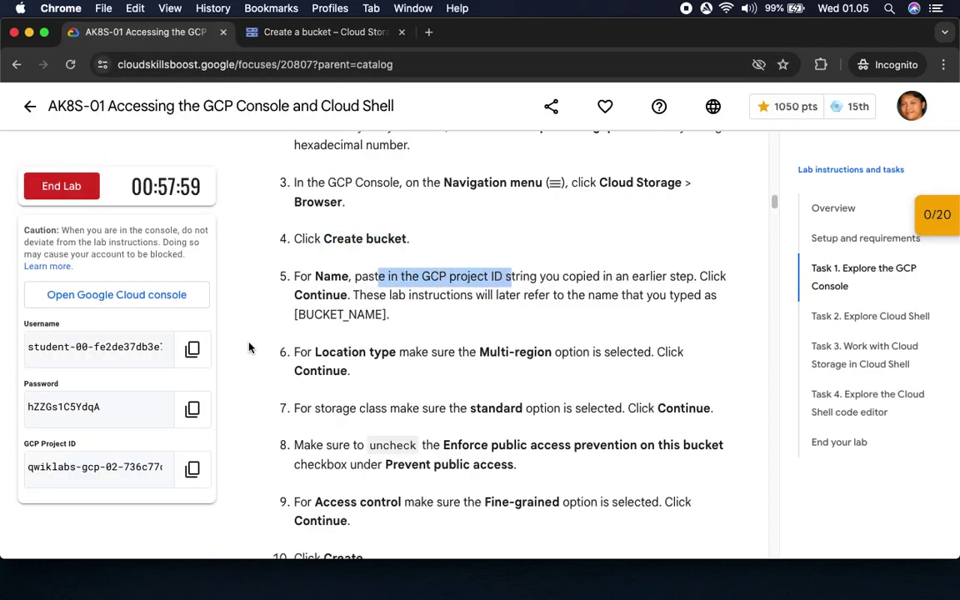
left_click(181, 481)
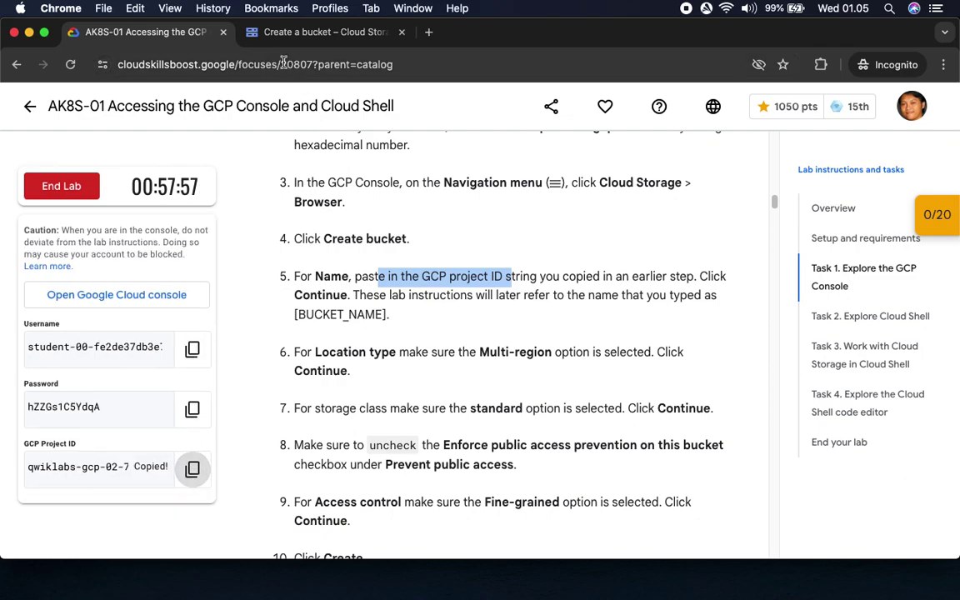
left_click(277, 33)
left_click(348, 248)
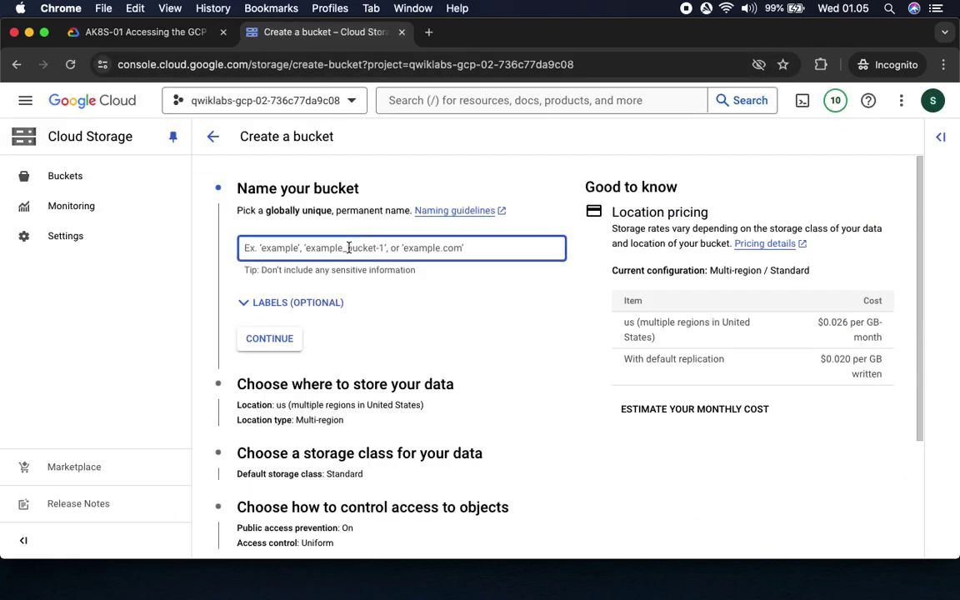
key("super+v")
left_click(267, 340)
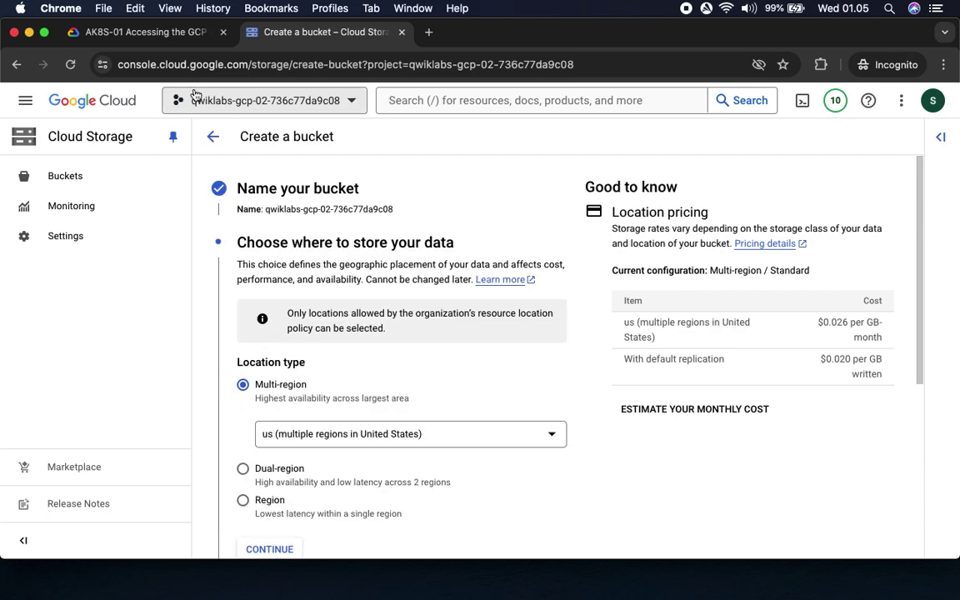
Check the lab's location instruction and confirm the Multi-region location type with us (multiple regions in United States) for the bucket.
left_click(122, 31)
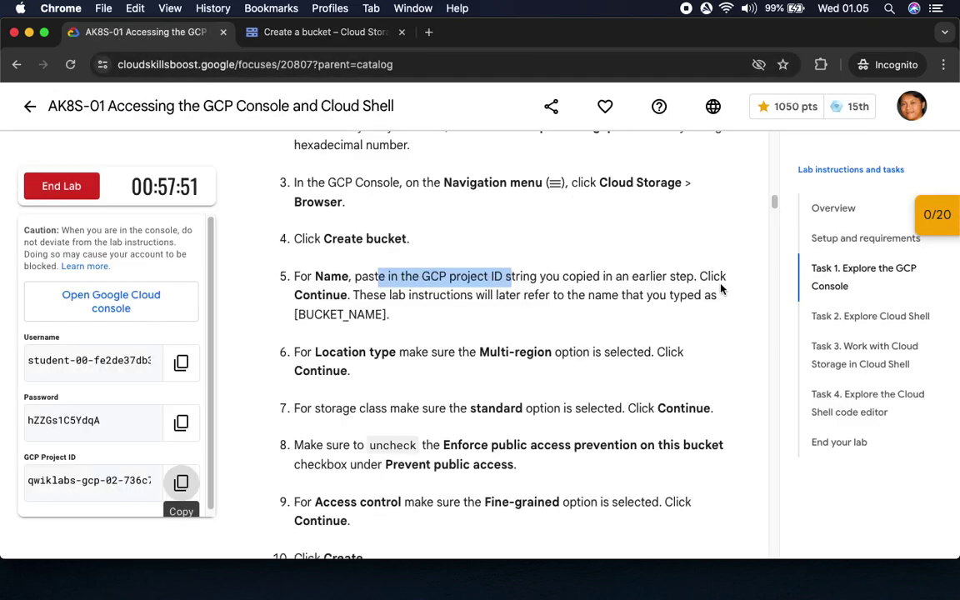
scroll(725, 275, "down", 2)
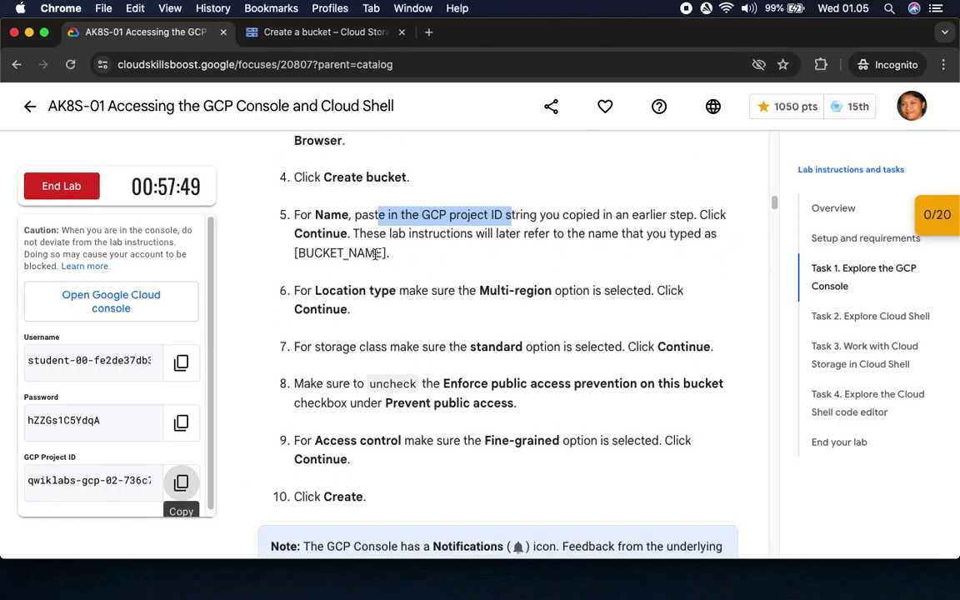
scroll(342, 292, "down", 4)
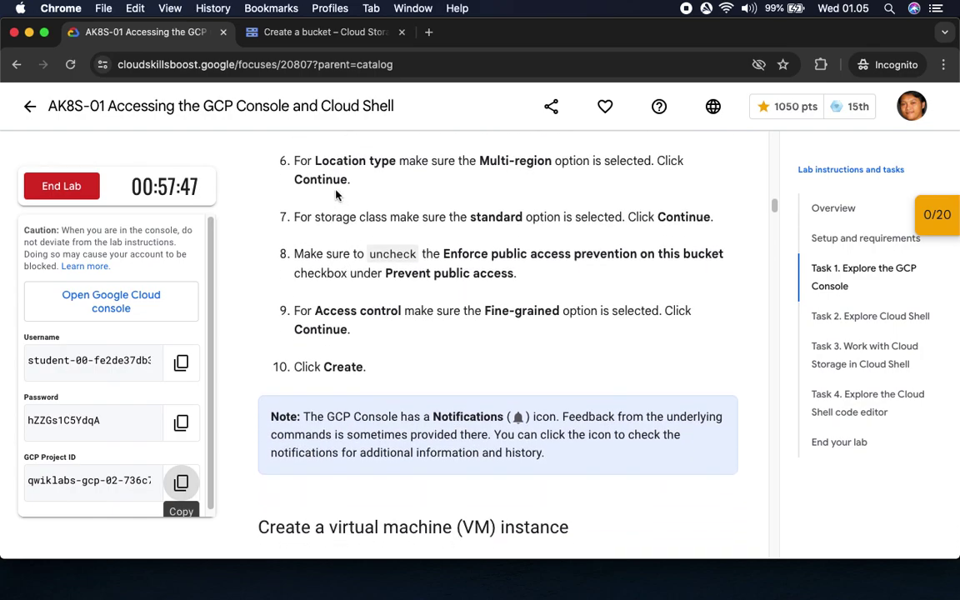
left_click_drag(480, 161, 568, 161)
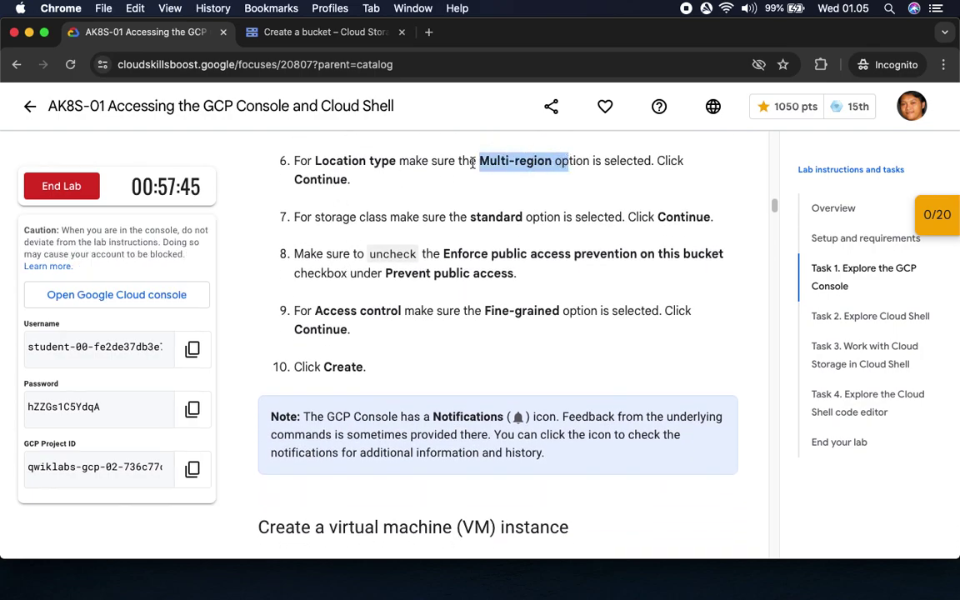
left_click_drag(294, 179, 347, 179)
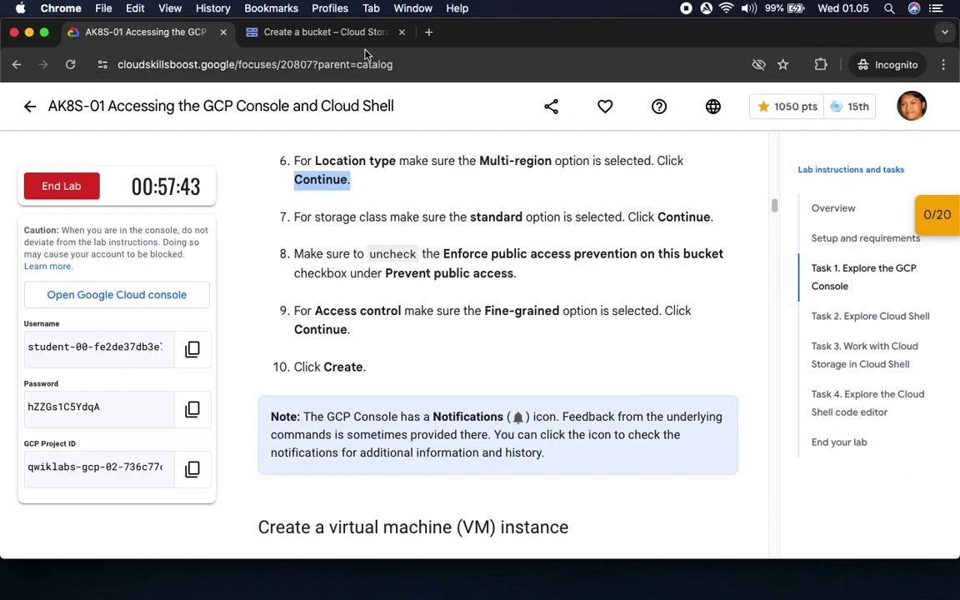
left_click(329, 32)
scroll(345, 367, "down", 2)
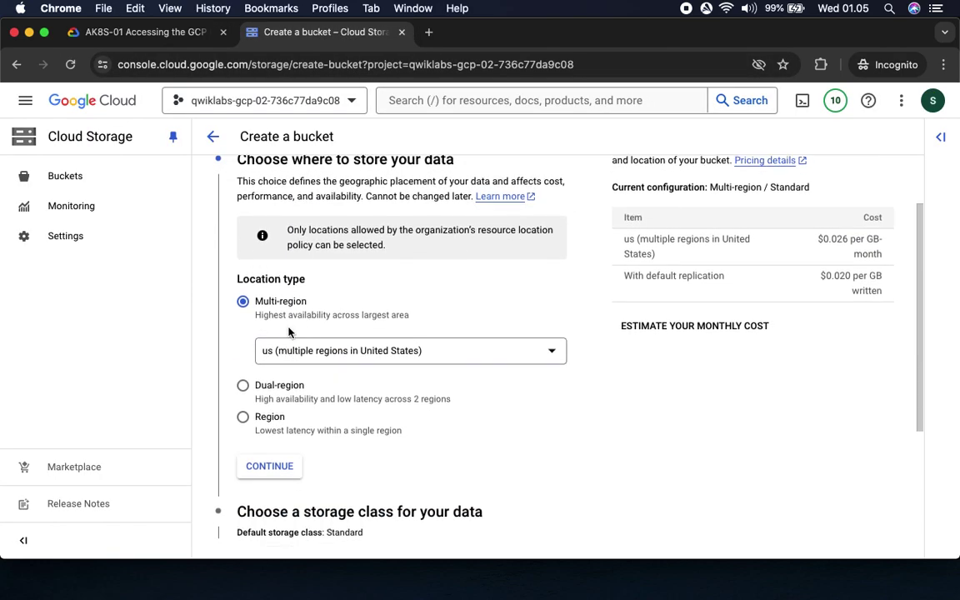
left_click(269, 465)
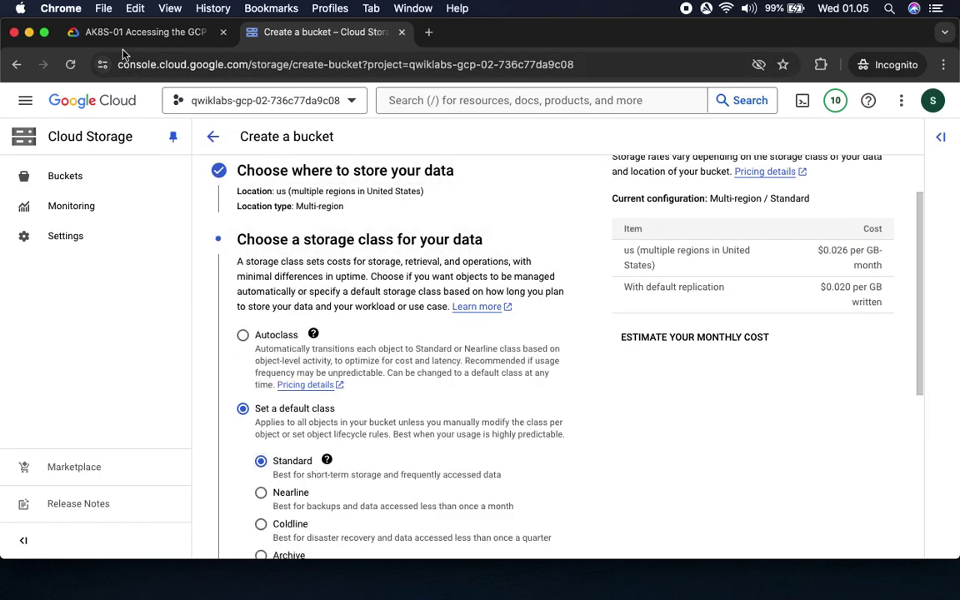
Read the lab's storage class and public access instructions, and confirm Standard as the bucket's default storage class.
left_click(122, 35)
scroll(363, 156, "down", 1)
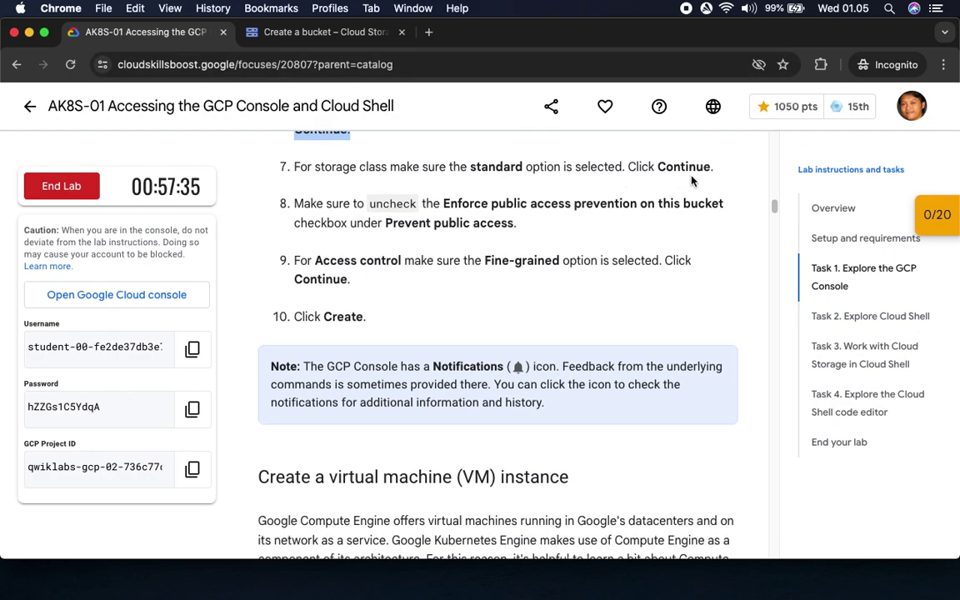
left_click_drag(443, 203, 644, 205)
key("ctrl+Tab")
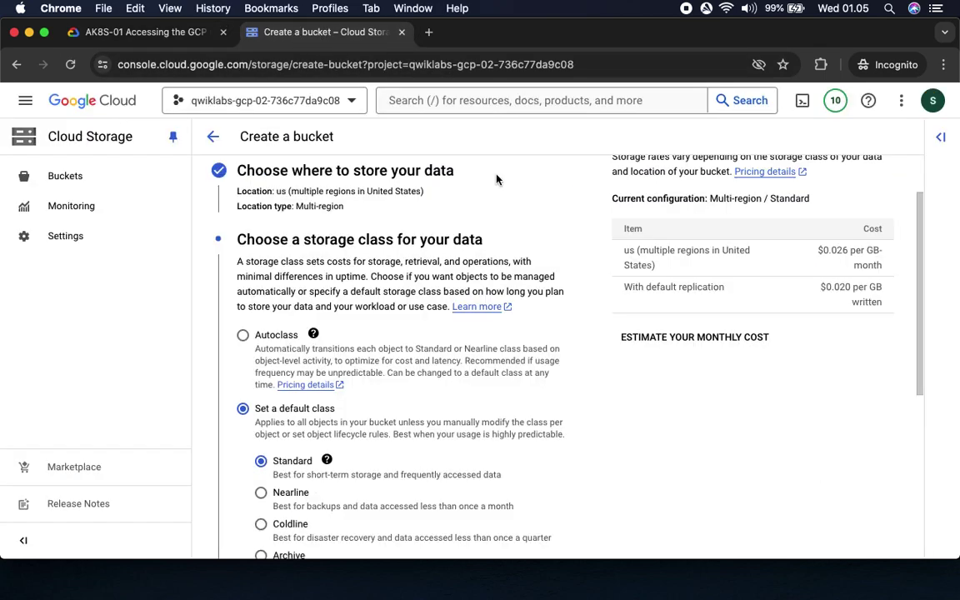
scroll(649, 461, "down", 5)
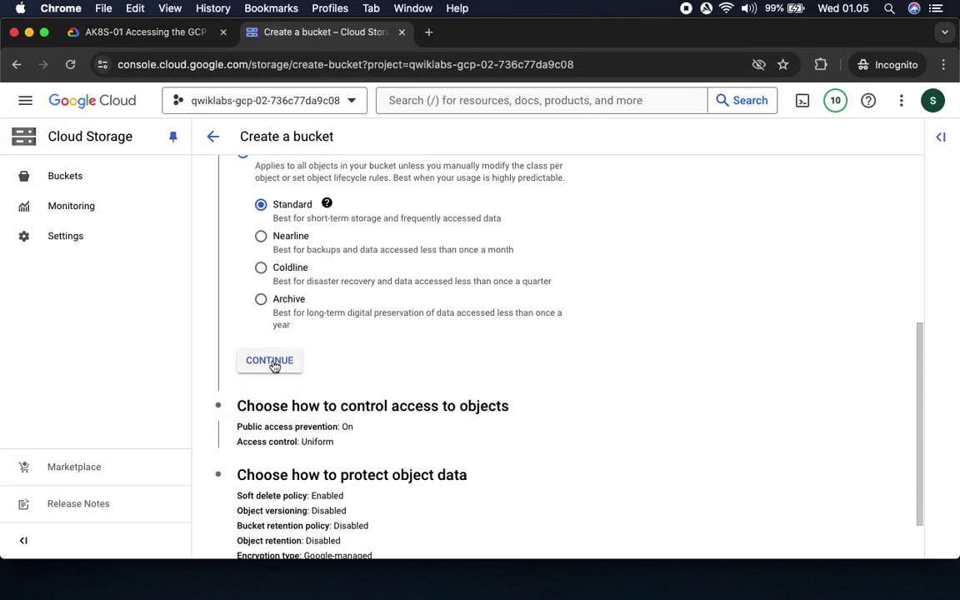
left_click(274, 361)
Turn off public access prevention for the bucket and set its access control to Fine-grained, confirming the section against the lab instructions.
scroll(550, 442, "down", 4)
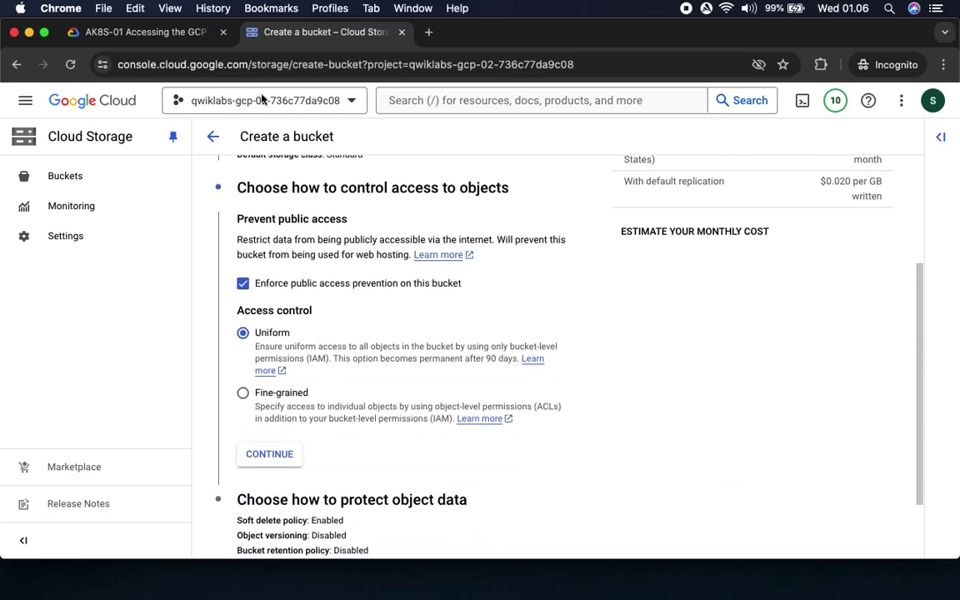
left_click(242, 283)
left_click(138, 32)
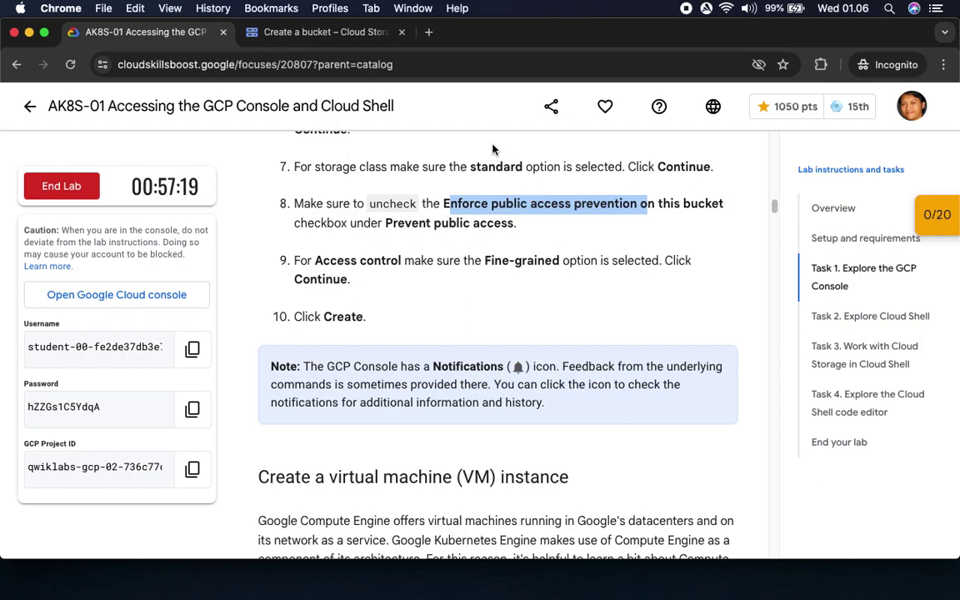
left_click(322, 32)
left_click(242, 392)
left_click(254, 454)
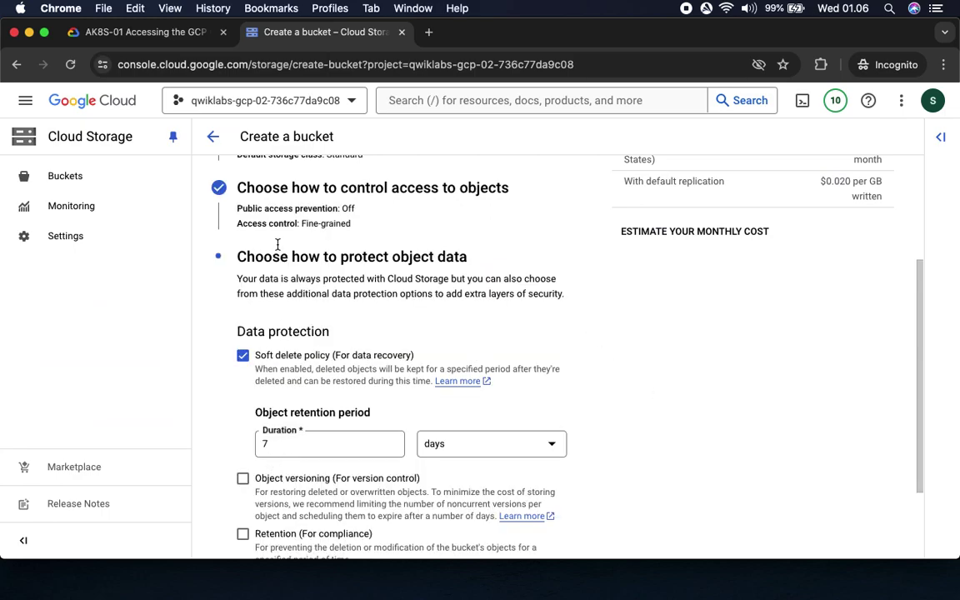
Check the lab's final bucket instruction, create the bucket with the default data protection settings, and dismiss the creation notice.
left_click(140, 32)
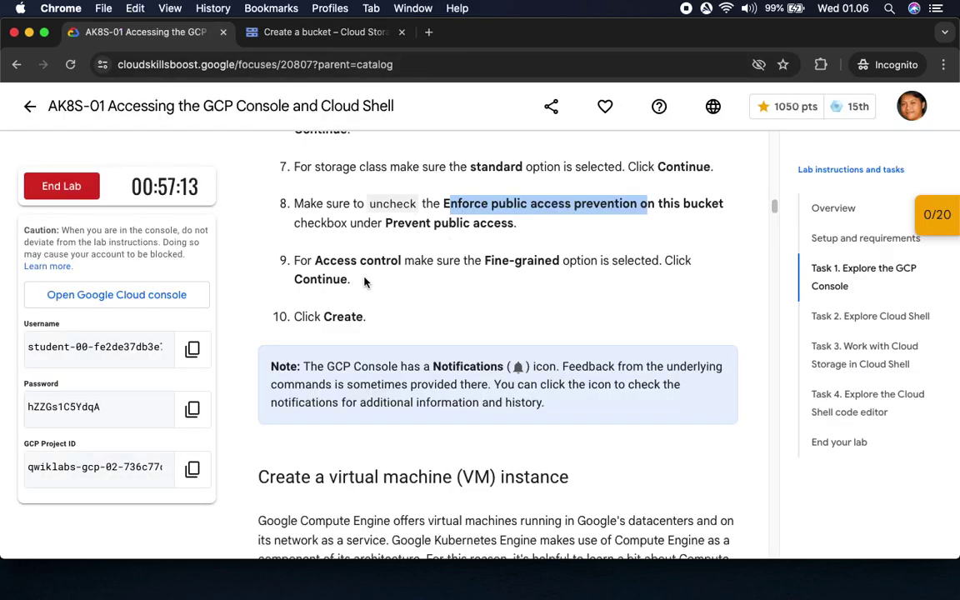
scroll(364, 282, "down", 2)
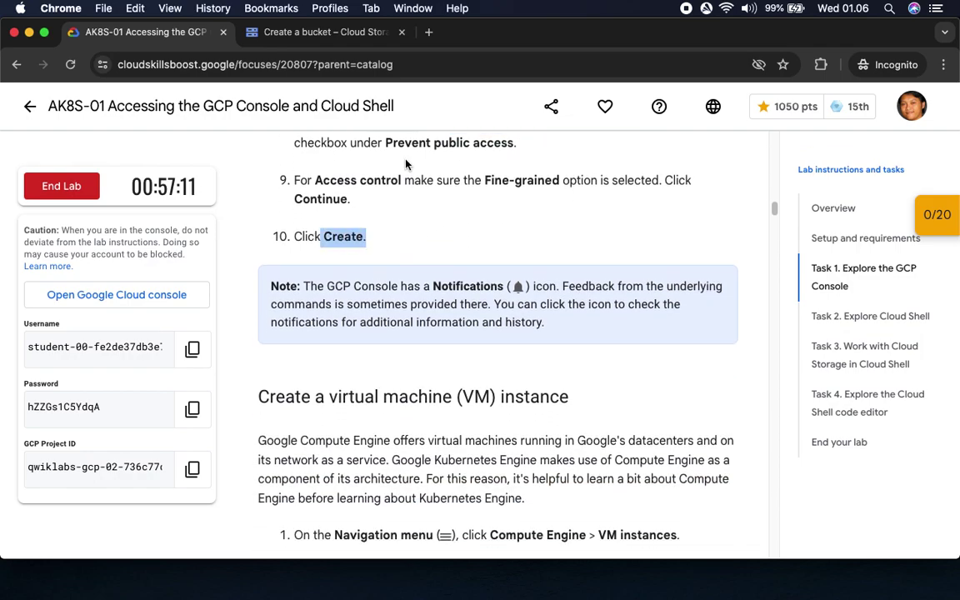
left_click(316, 31)
scroll(472, 487, "down", 3)
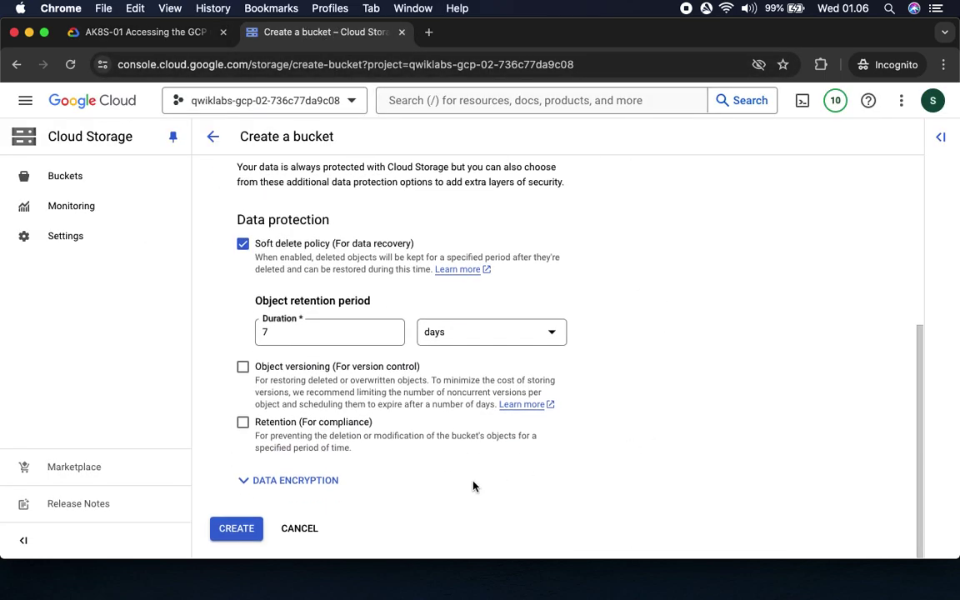
left_click(233, 527)
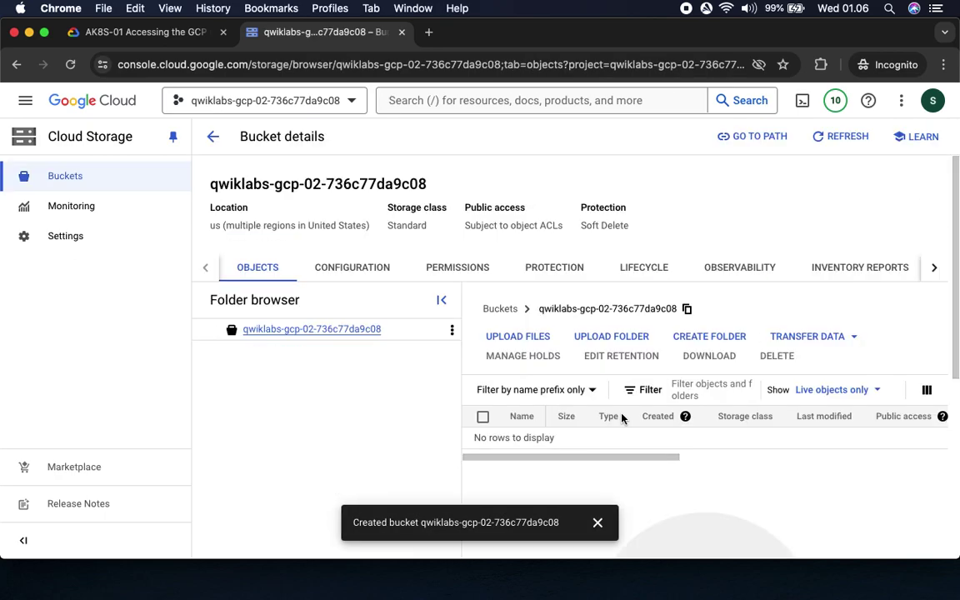
left_click(599, 522)
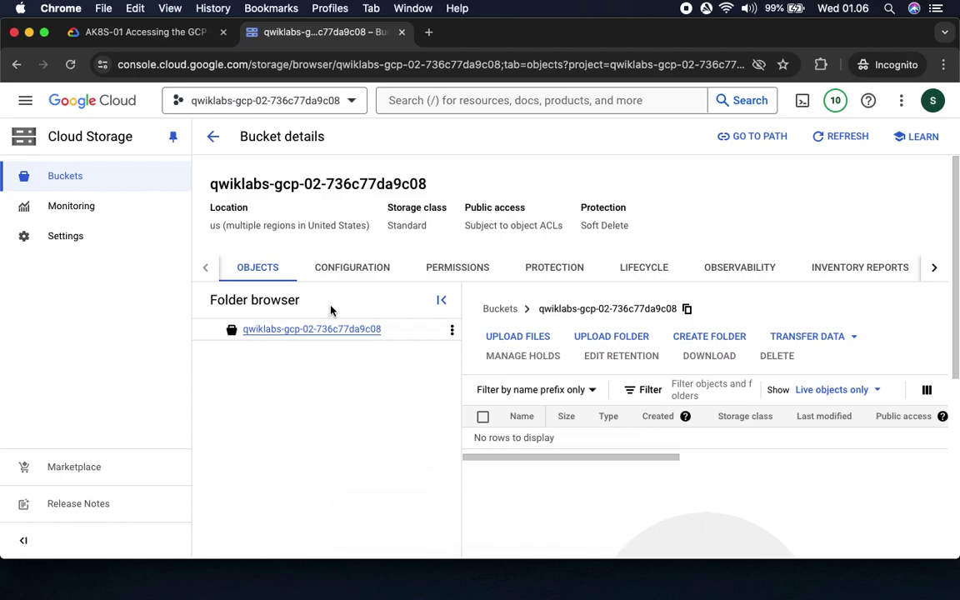
Read the lab's virtual machine creation instructions and open the Compute Engine VM instances page in the Google Cloud console.
left_click(116, 42)
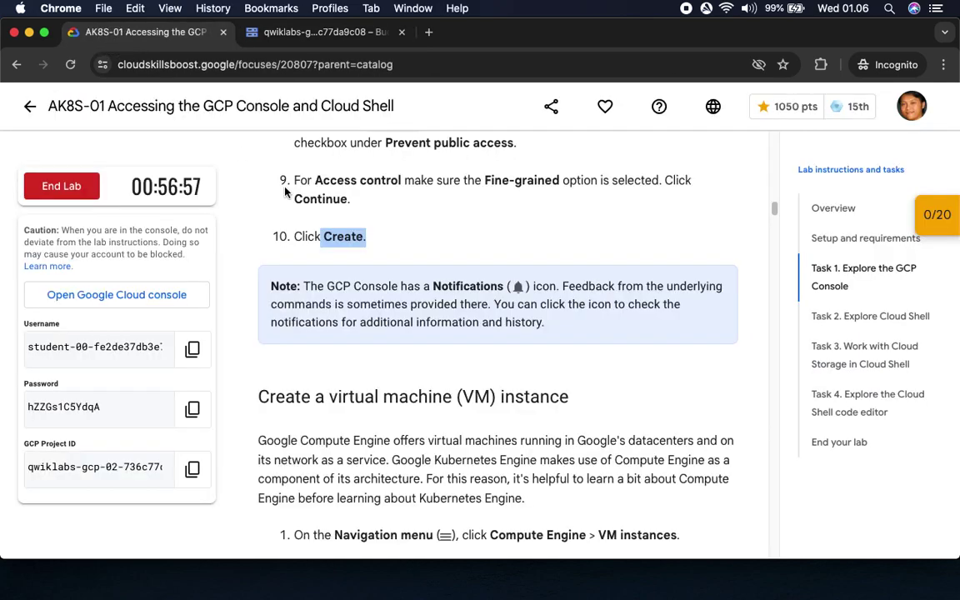
scroll(405, 328, "down", 5)
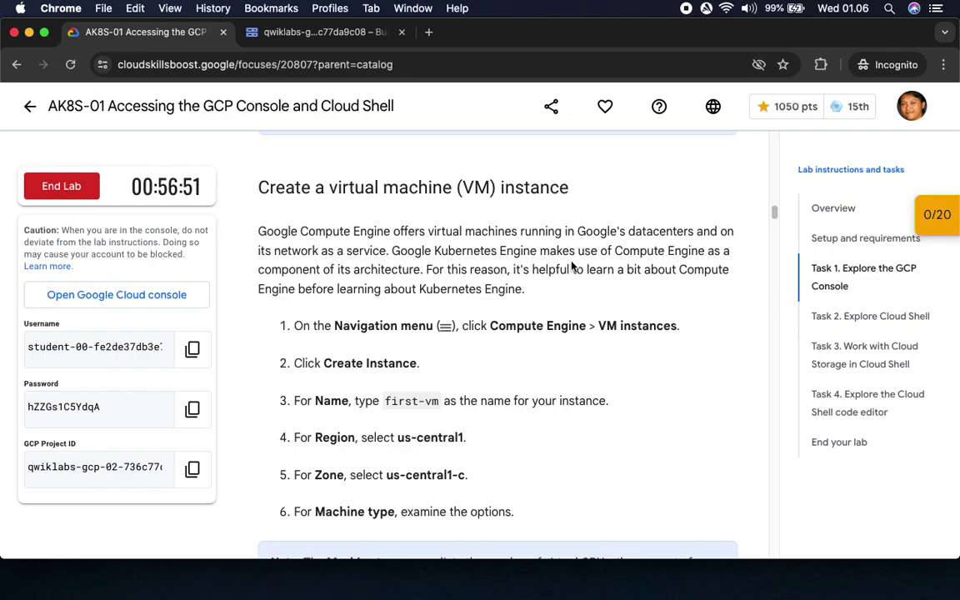
scroll(375, 267, "down", 4)
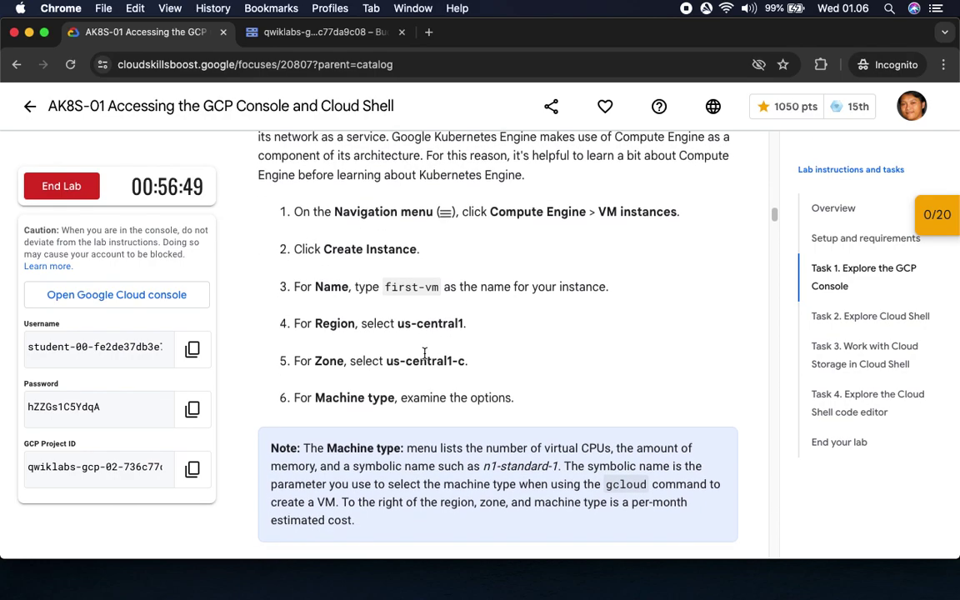
left_click_drag(491, 174, 680, 173)
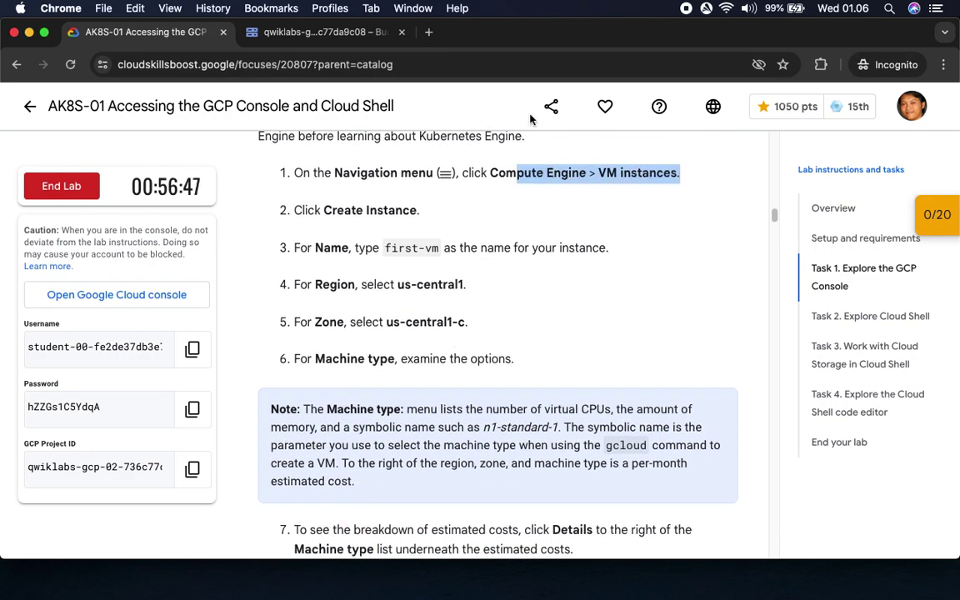
left_click(320, 32)
left_click(27, 101)
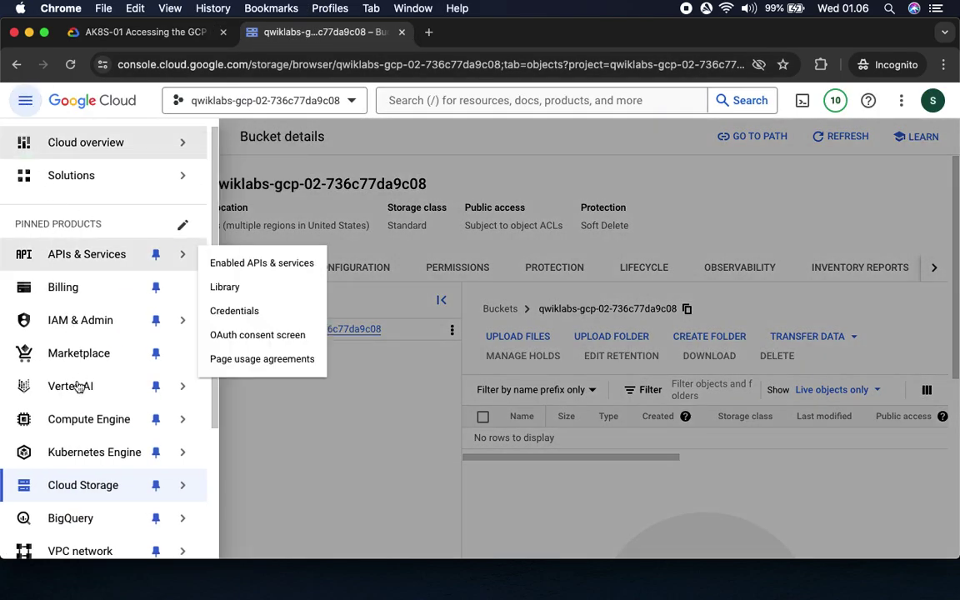
mouse_move(96, 425)
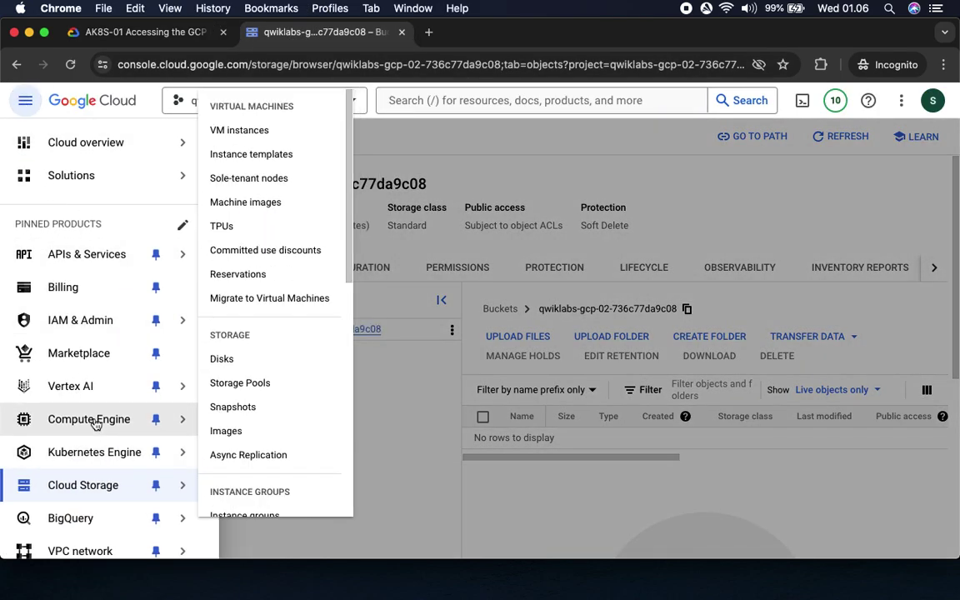
left_click(256, 135)
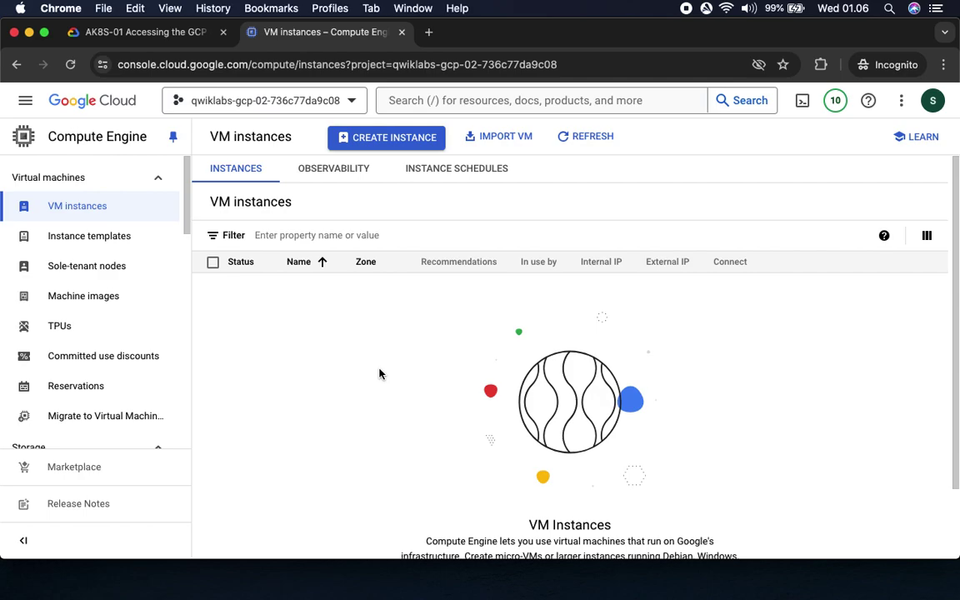
Check the lab's next virtual machine instruction and start creating a new VM instance in Compute Engine.
left_click(127, 39)
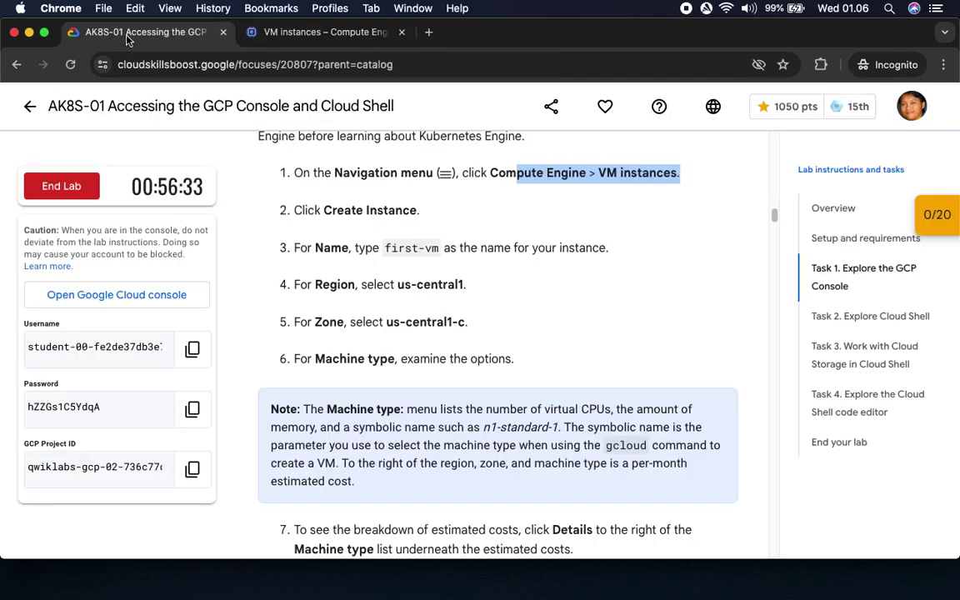
left_click_drag(325, 210, 417, 210)
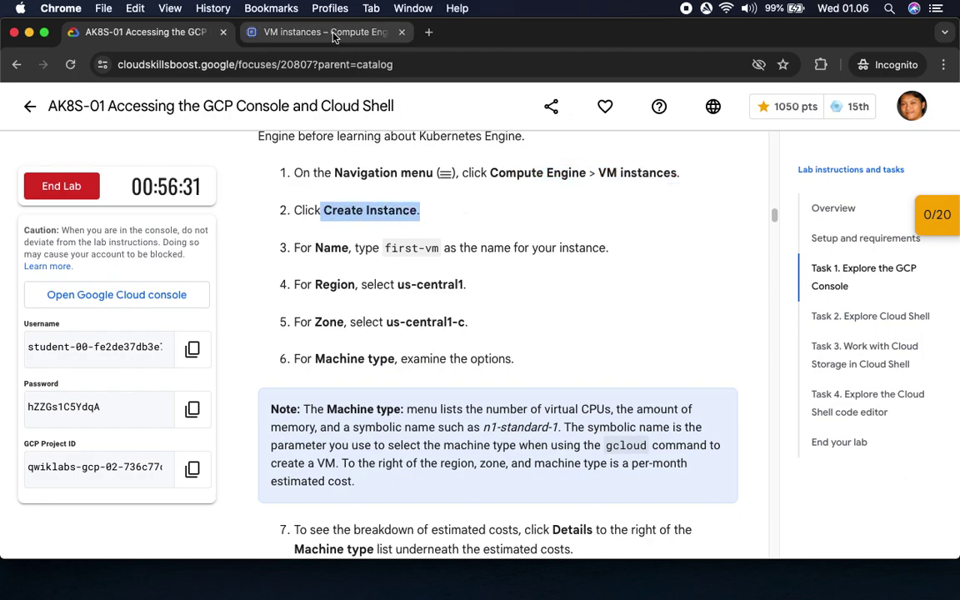
left_click(299, 29)
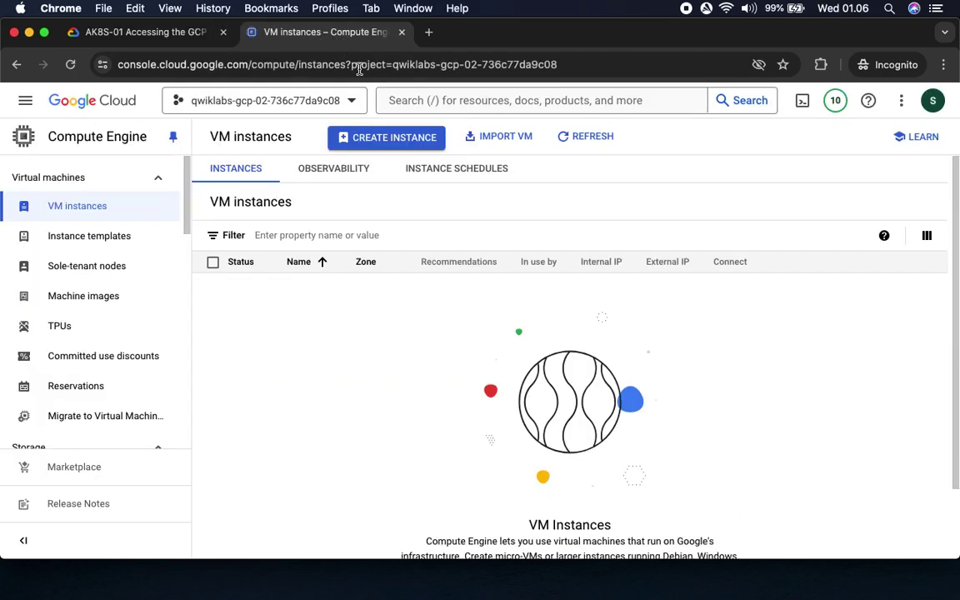
left_click(391, 139)
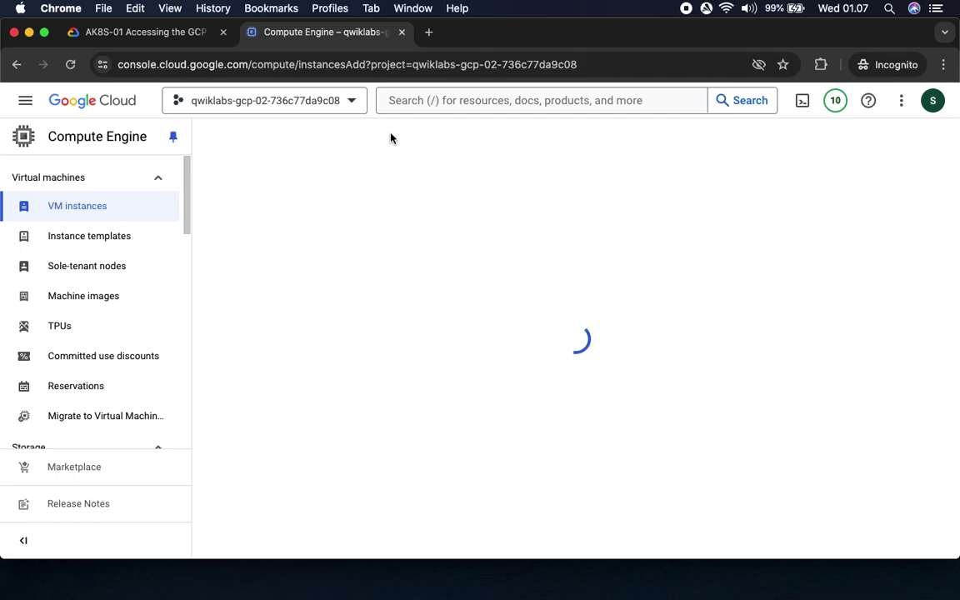
Copy the instance name from the lab instructions and name the new VM first-vm.
left_click(145, 33)
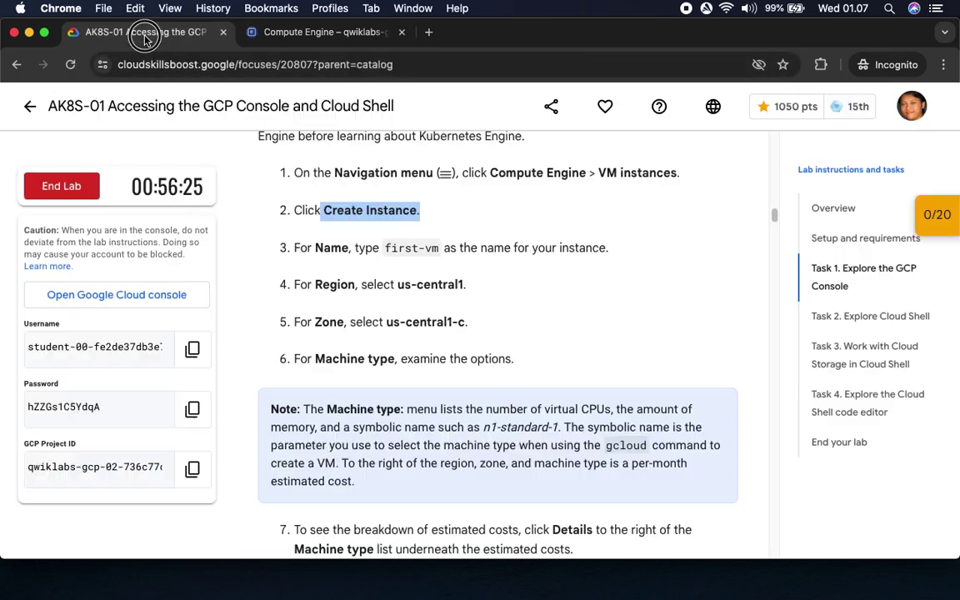
left_click_drag(385, 249, 439, 247)
key("cmd+c")
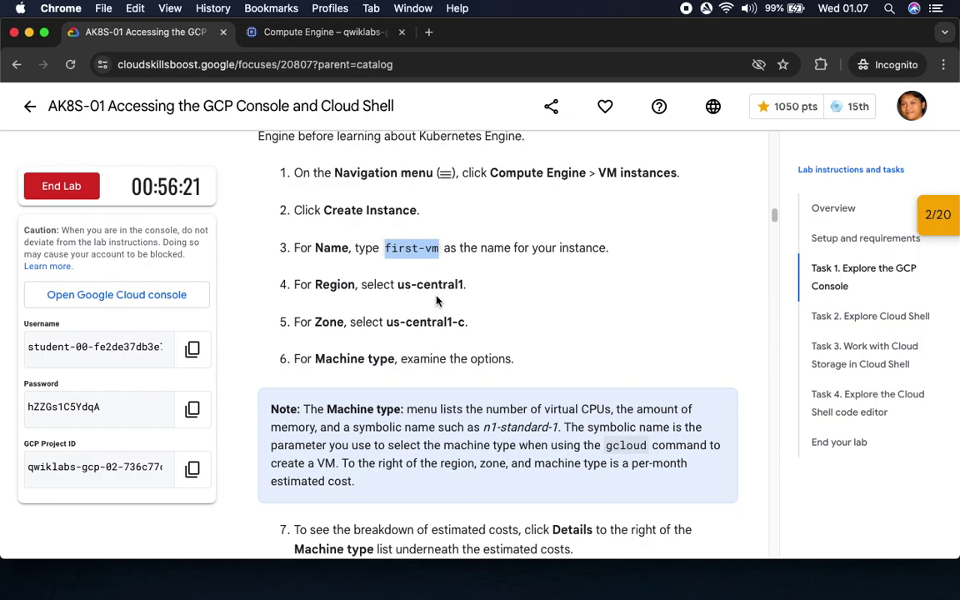
left_click(280, 32)
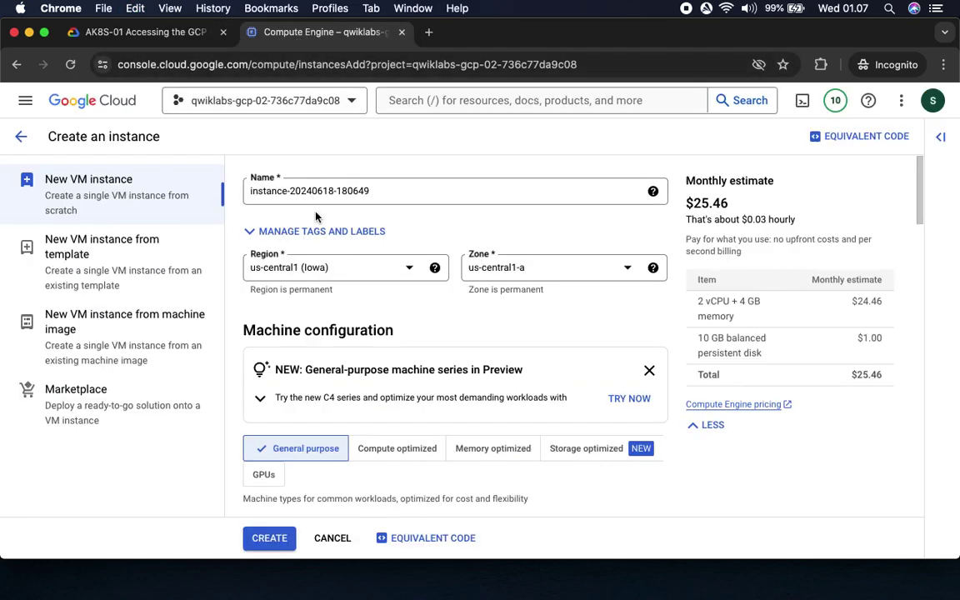
triple_click(431, 191)
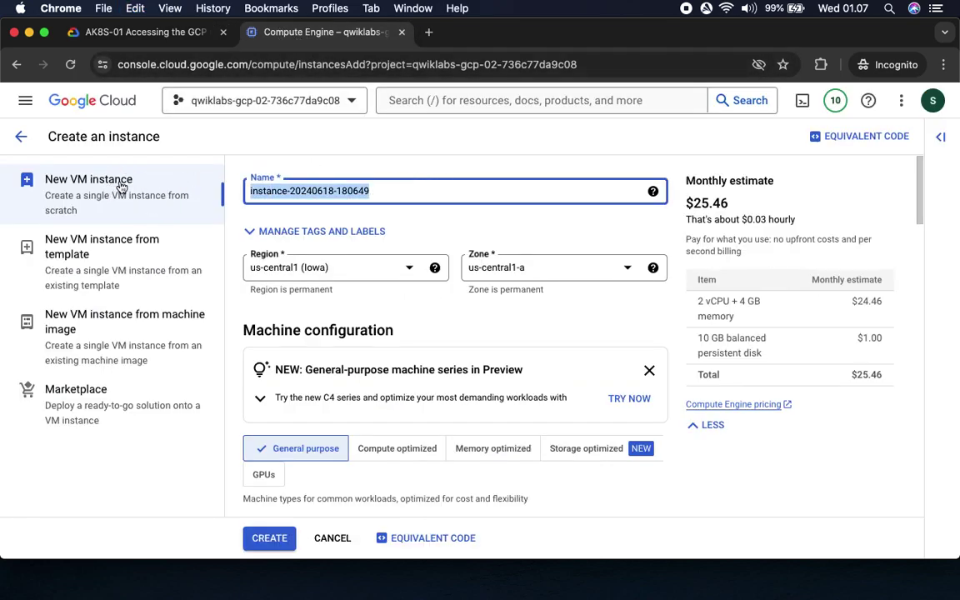
key("cmd+v")
Check the region and zone in the lab instructions, keep us-central1 (Iowa), and set the VM's zone to us-central1-c.
left_click(142, 32)
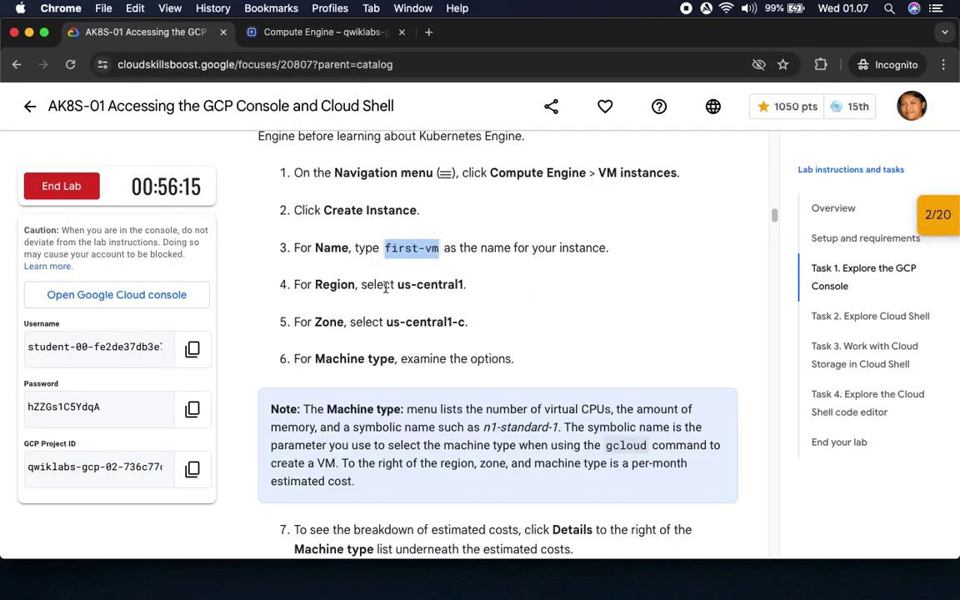
left_click(319, 31)
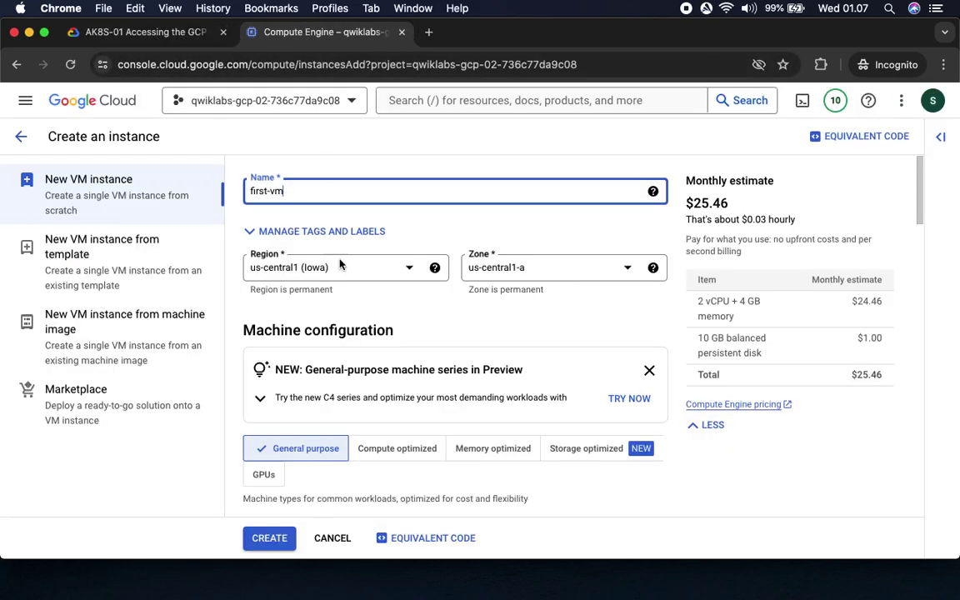
left_click(138, 31)
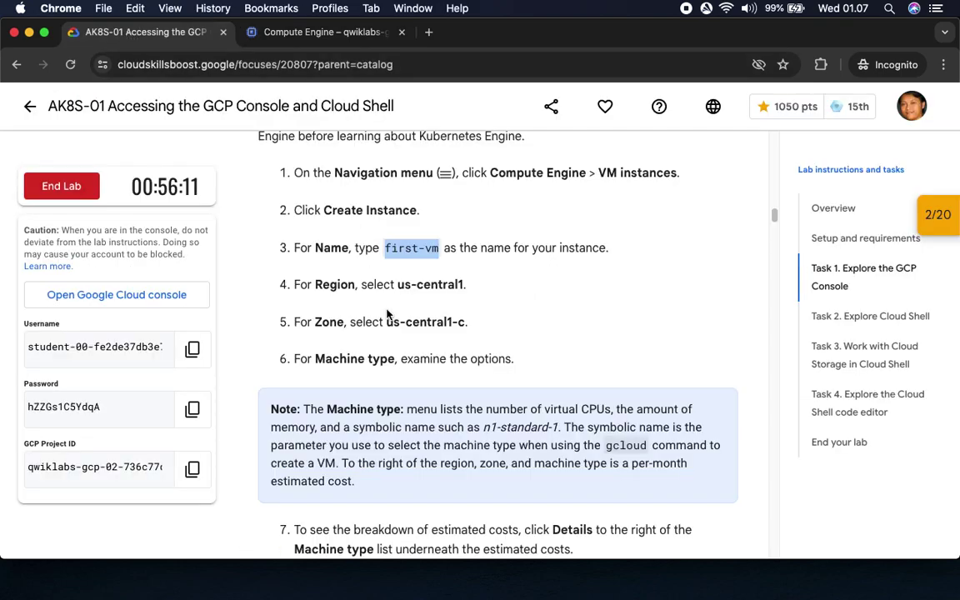
left_click_drag(386, 322, 467, 321)
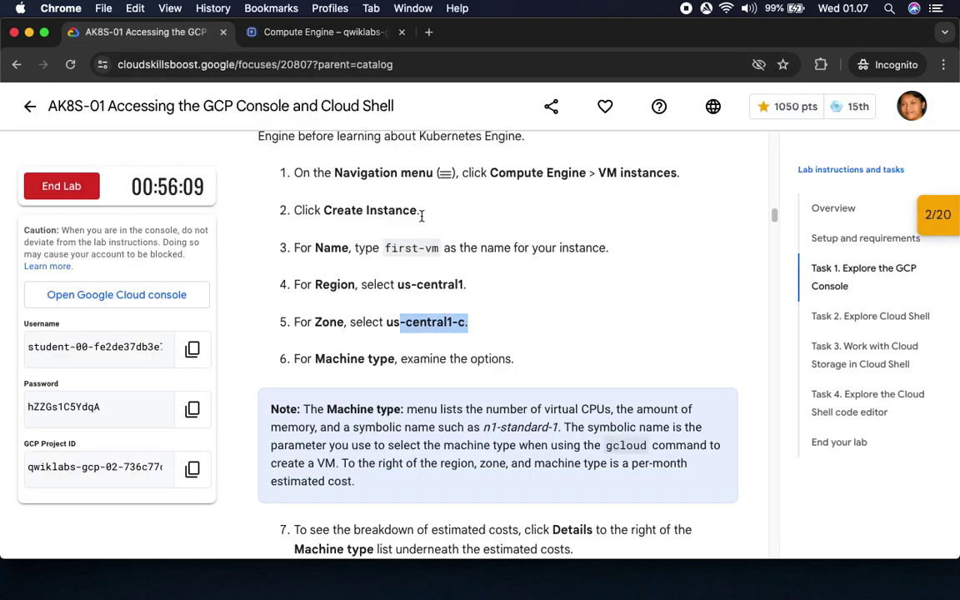
left_click(288, 31)
left_click(533, 279)
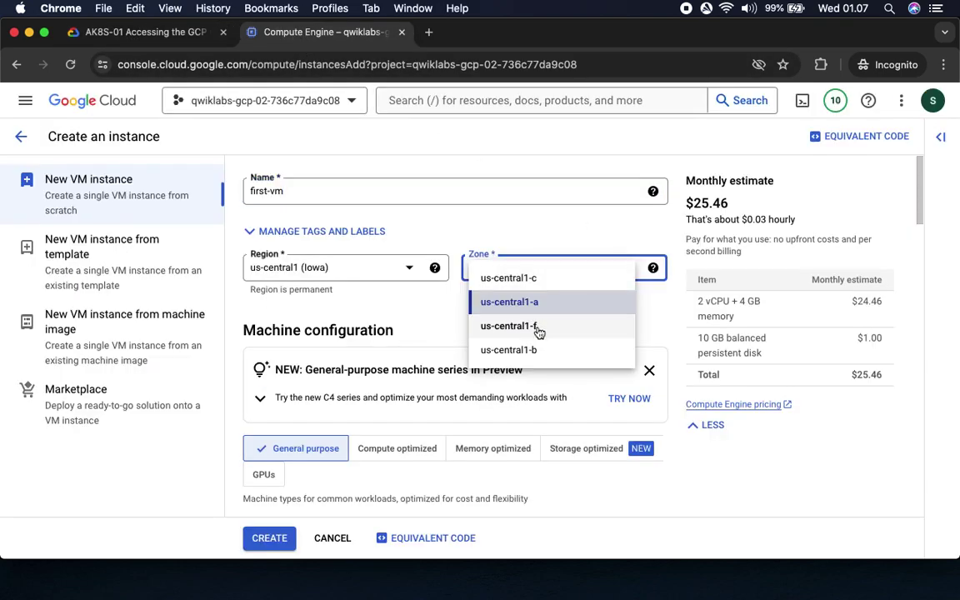
left_click(528, 280)
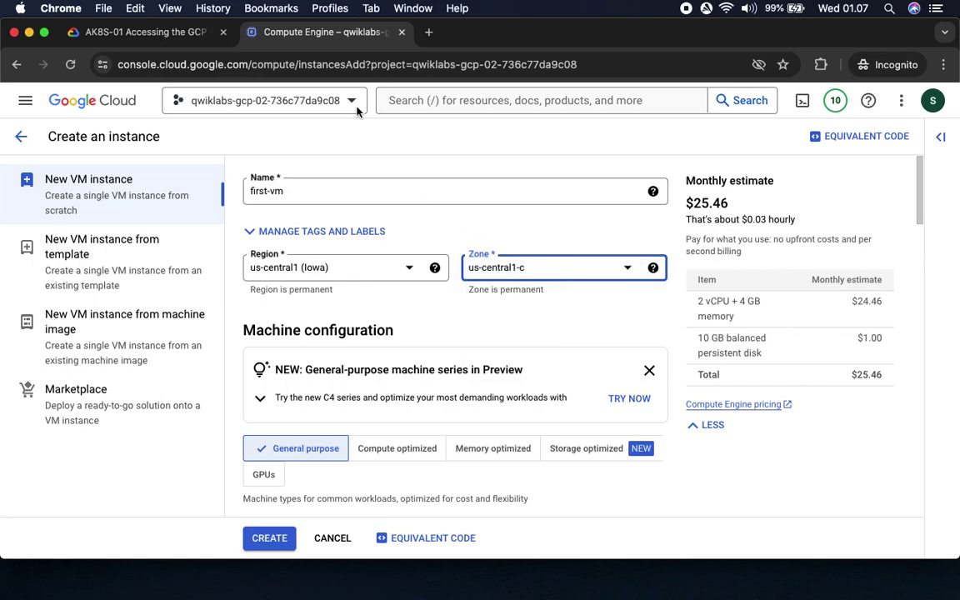
Read the lab's instructions on machine type, estimated costs, series, firewall and creating the VM.
left_click(117, 32)
scroll(454, 343, "down", 5)
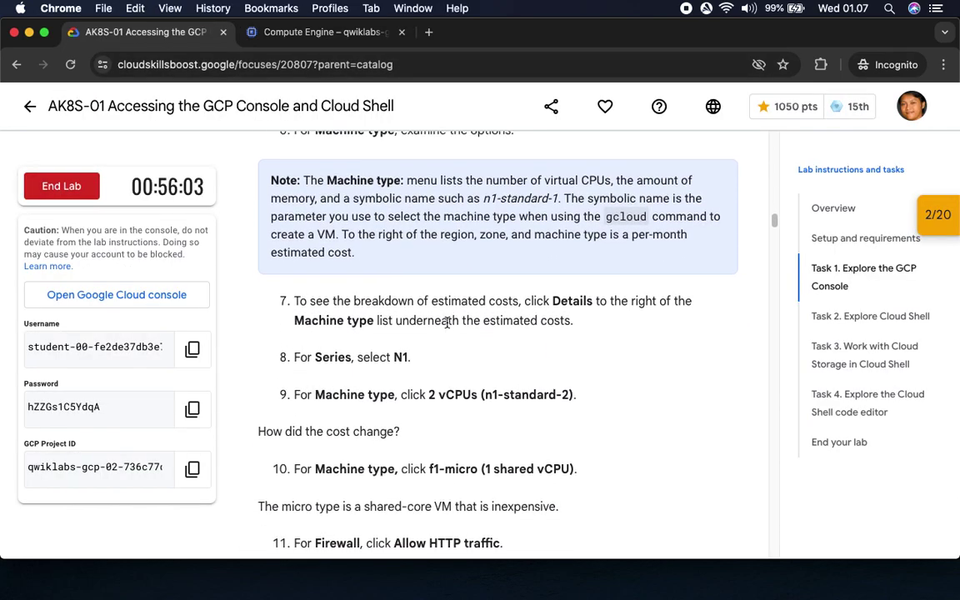
left_click_drag(295, 178, 461, 177)
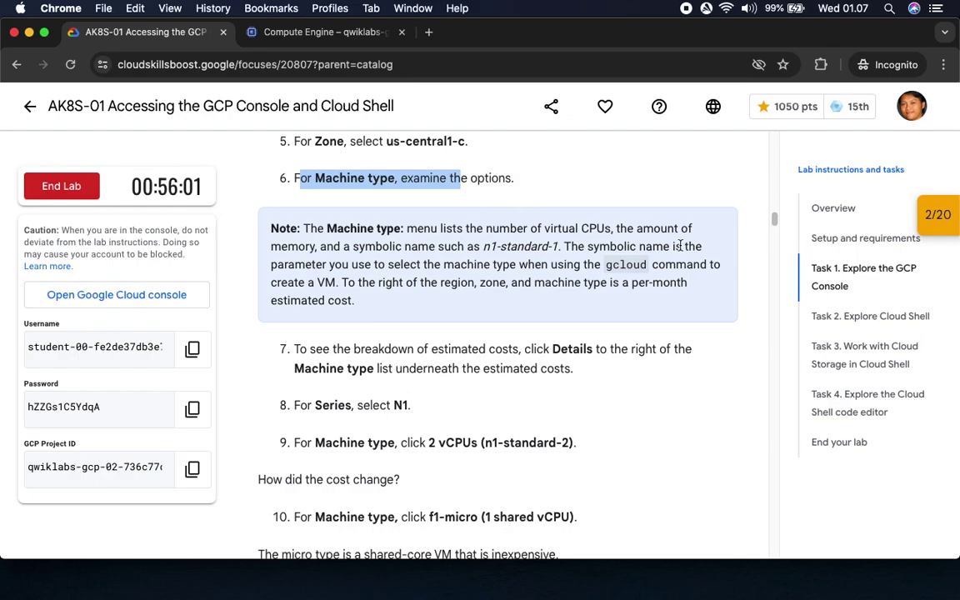
scroll(490, 363, "down", 1)
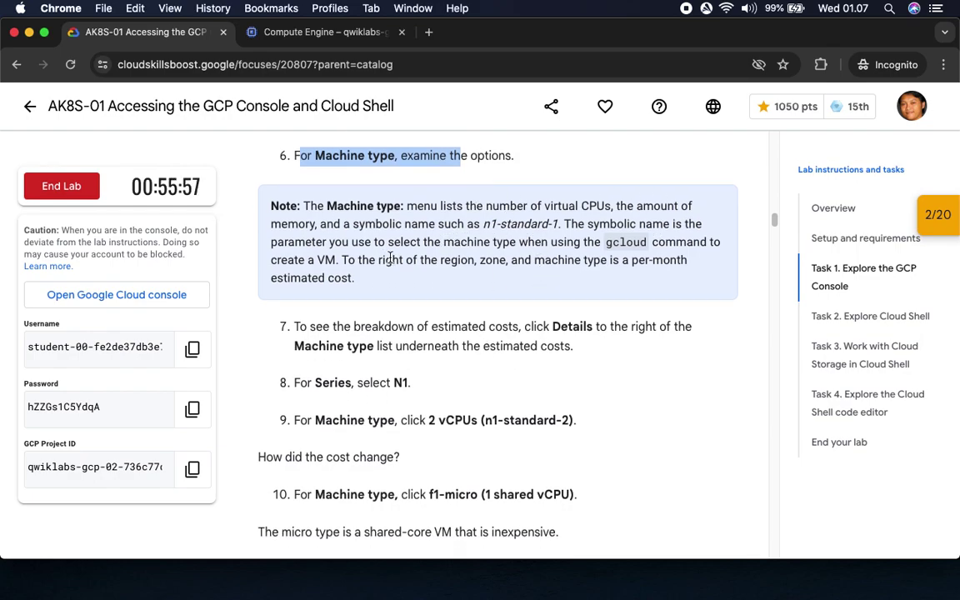
left_click(446, 327)
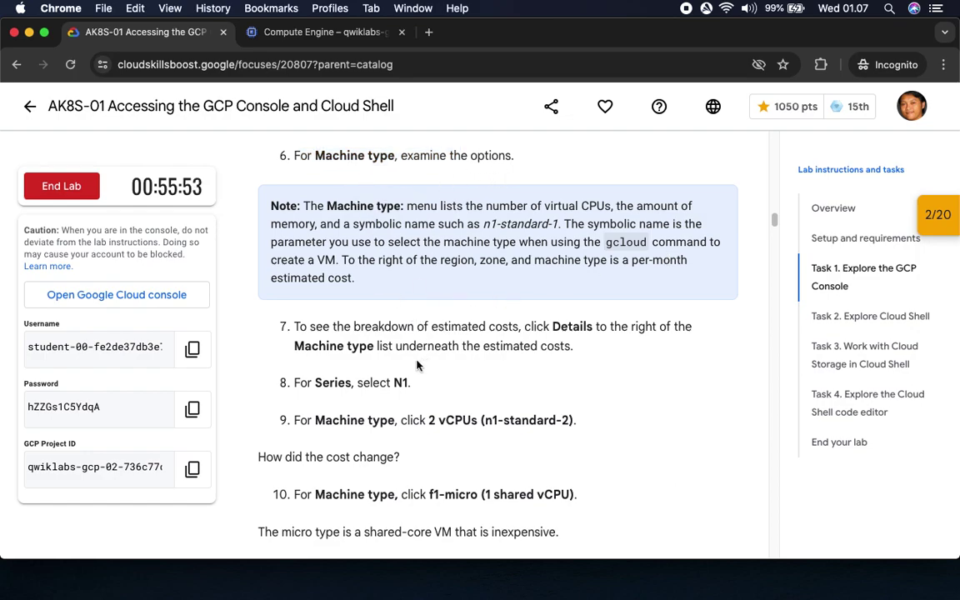
scroll(417, 365, "down", 3)
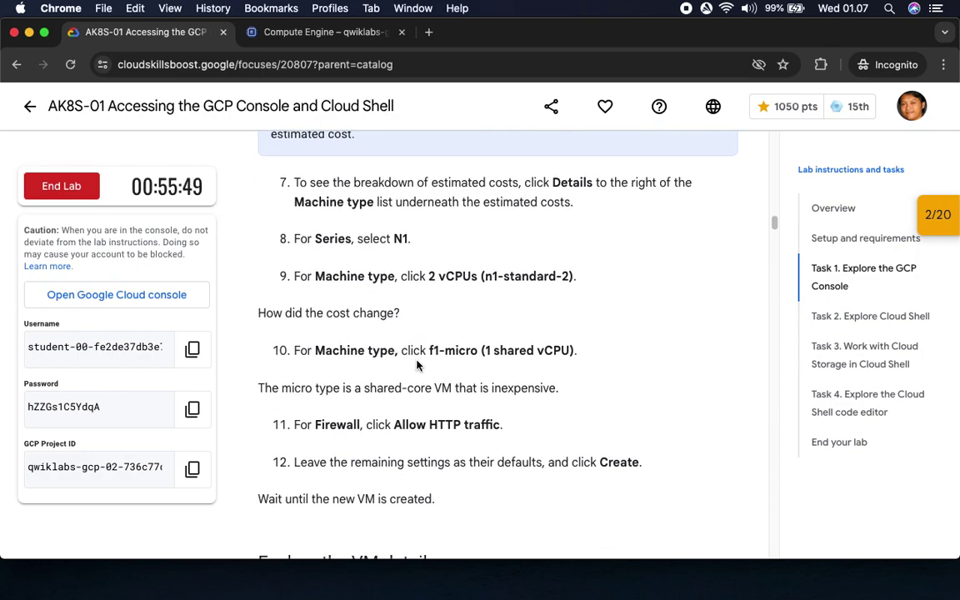
scroll(418, 342, "down", 2)
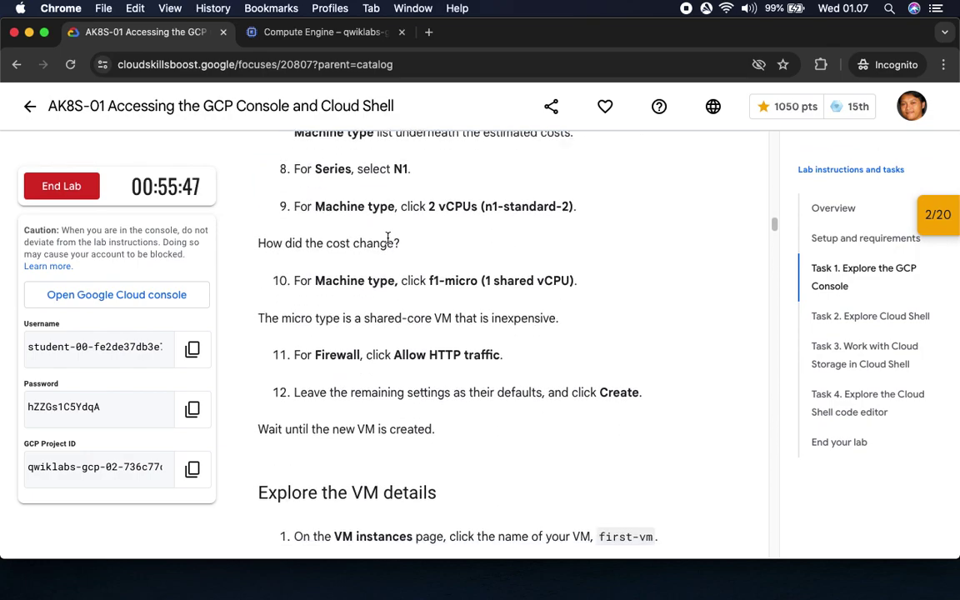
scroll(389, 239, "down", 1)
Select the general-purpose N1 series for the VM's machine configuration.
left_click(281, 33)
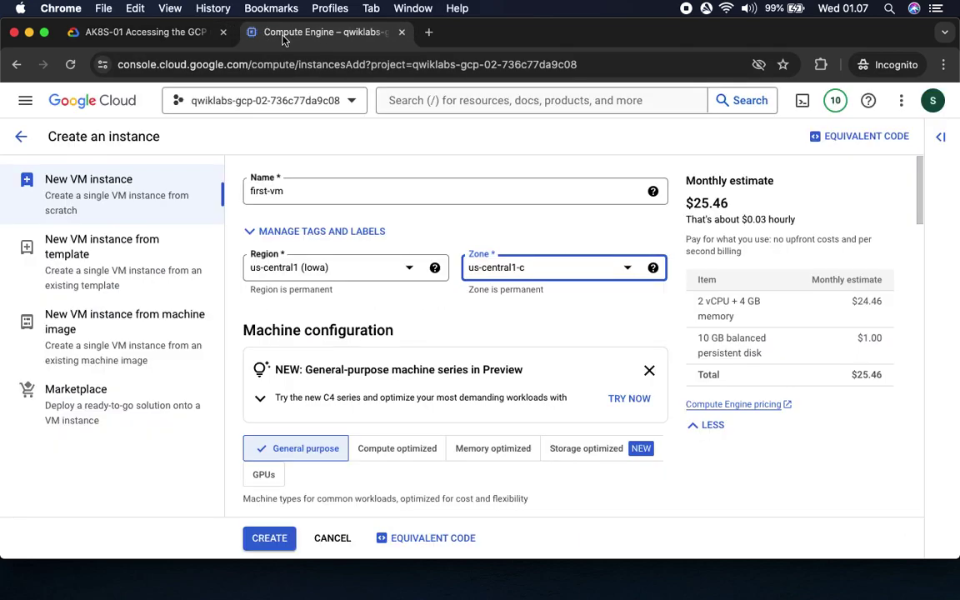
scroll(480, 352, "down", 5)
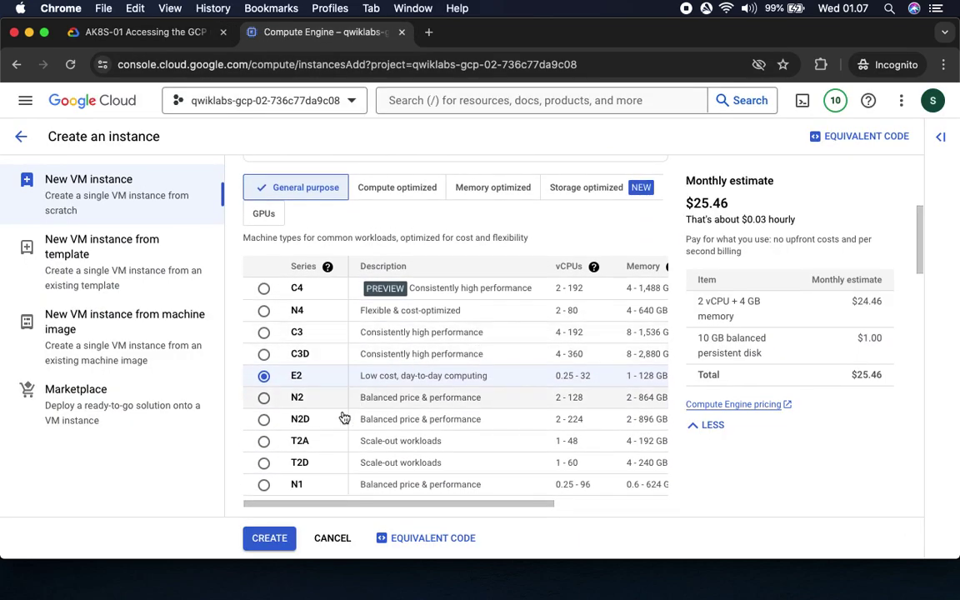
left_click(292, 486)
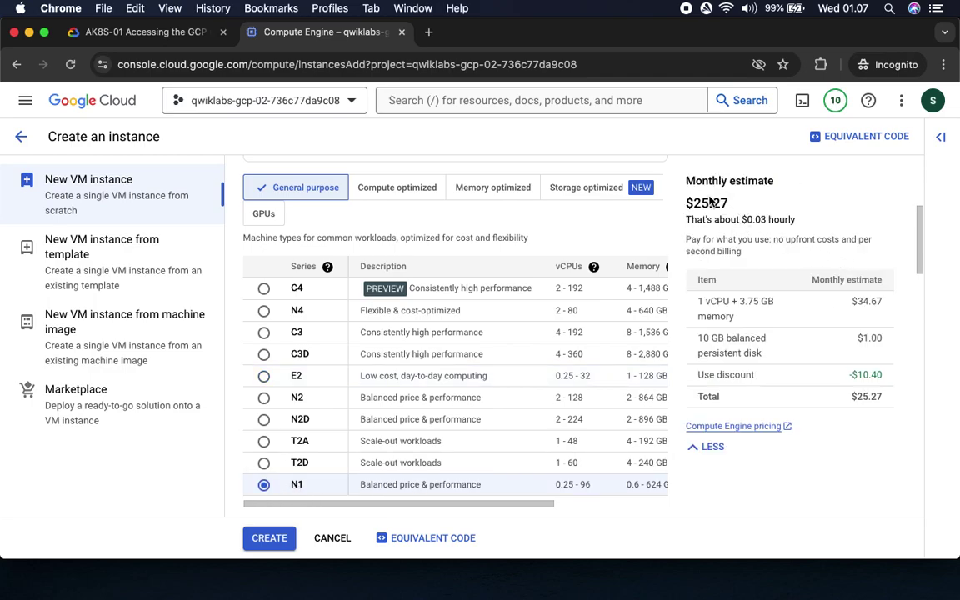
Set the VM's machine type to n1-standard-2 as the lab instructs and check the change in the monthly estimate.
left_click(129, 32)
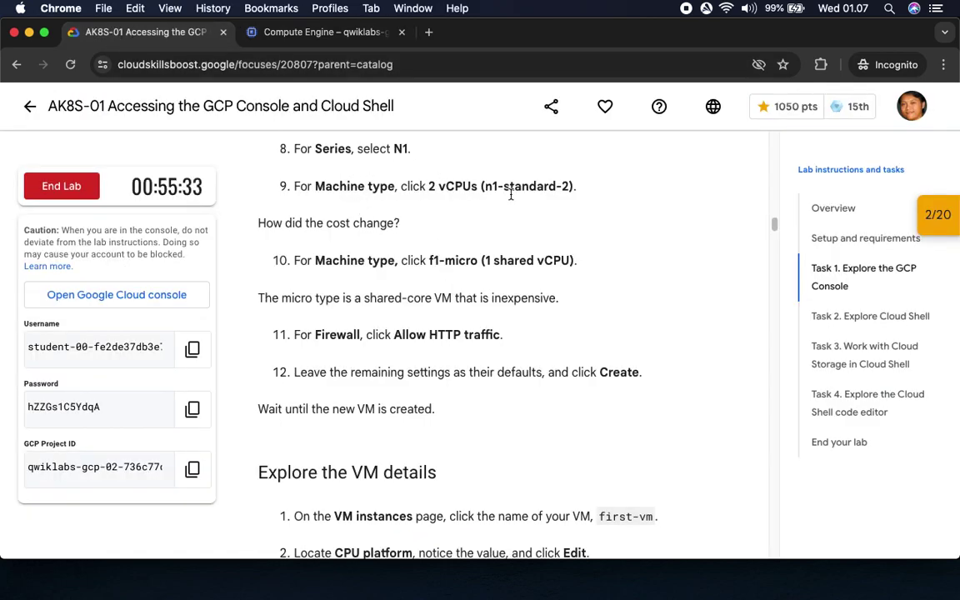
left_click(270, 33)
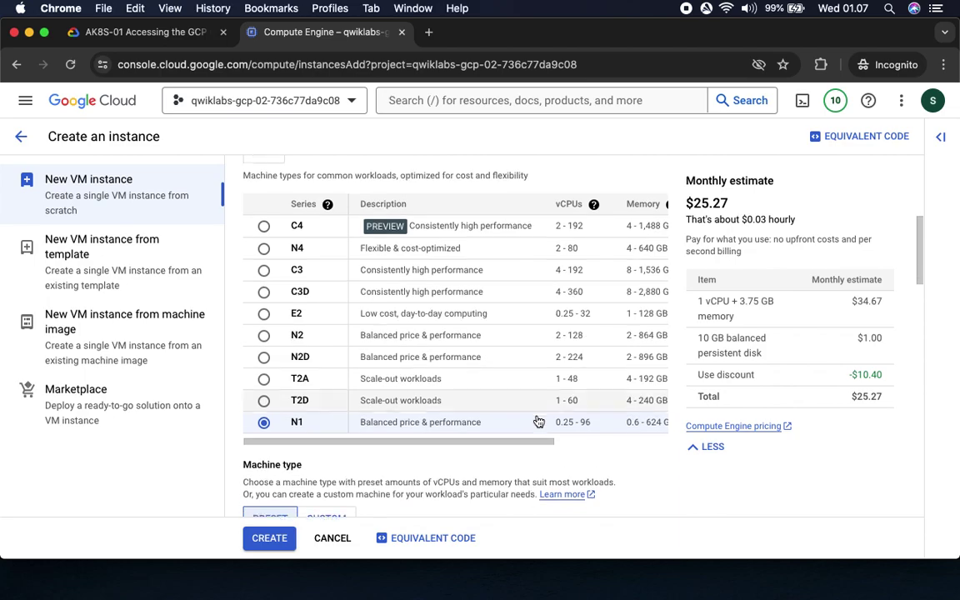
scroll(539, 422, "down", 5)
left_click(322, 349)
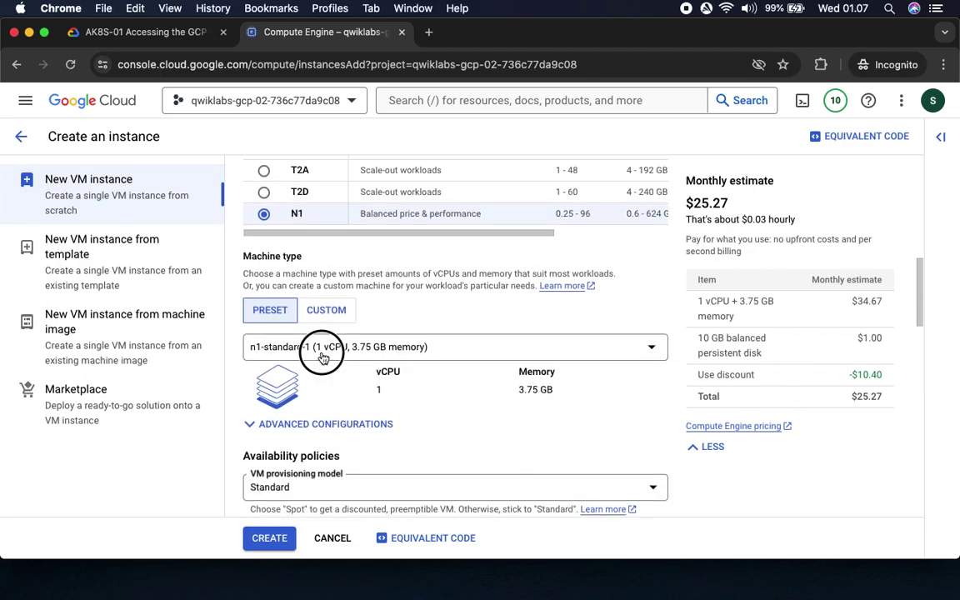
left_click(537, 215)
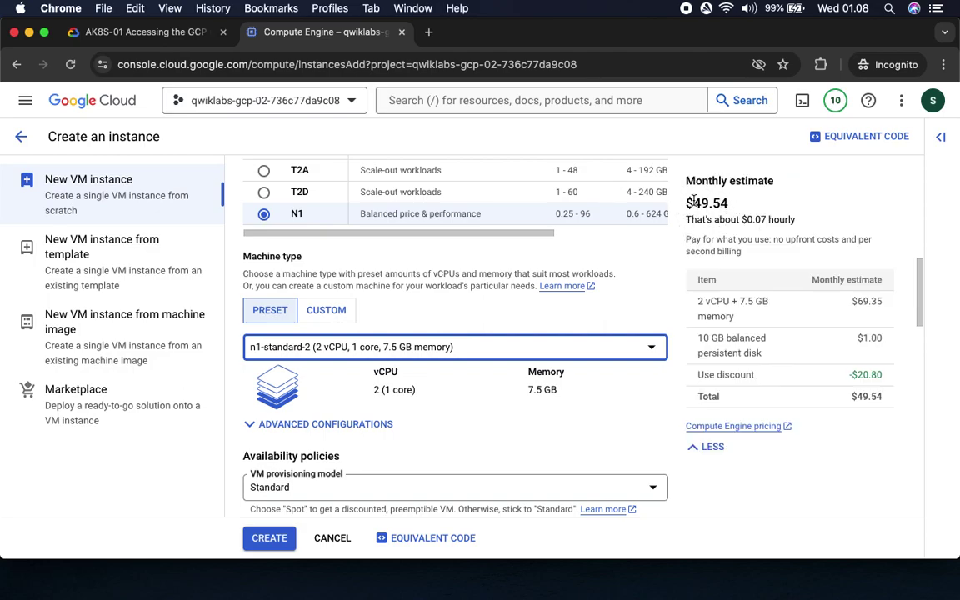
left_click_drag(692, 200, 755, 197)
Check the lab's next machine type instruction and set the VM's machine type to the shared-core f1-micro.
left_click(133, 32)
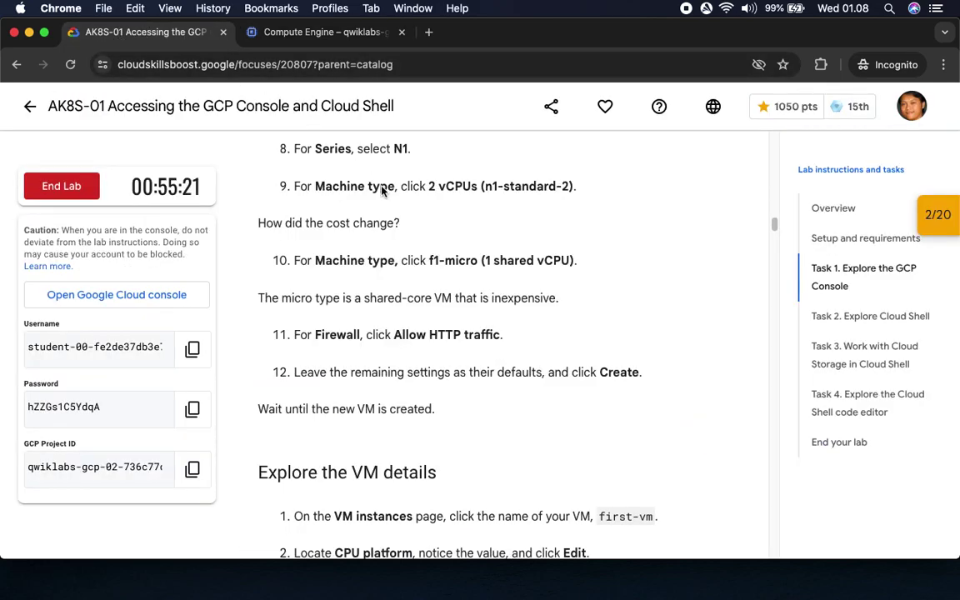
scroll(370, 280, "down", 1)
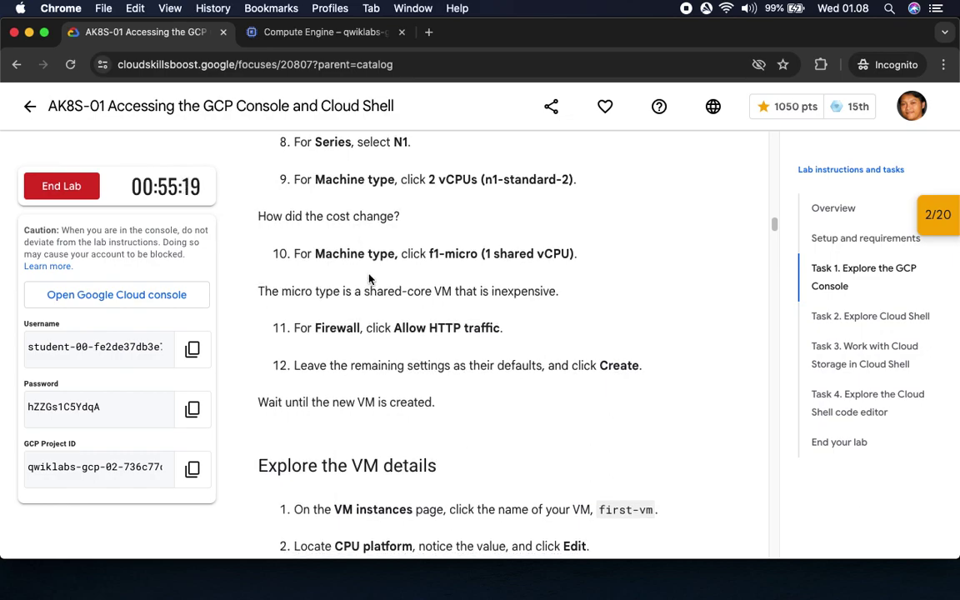
scroll(370, 280, "down", 5)
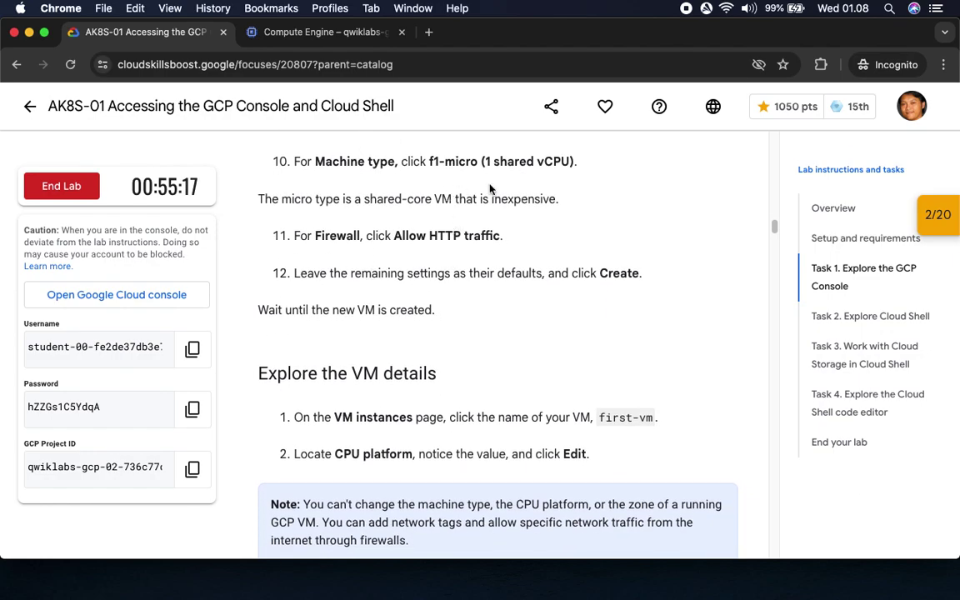
left_click(298, 33)
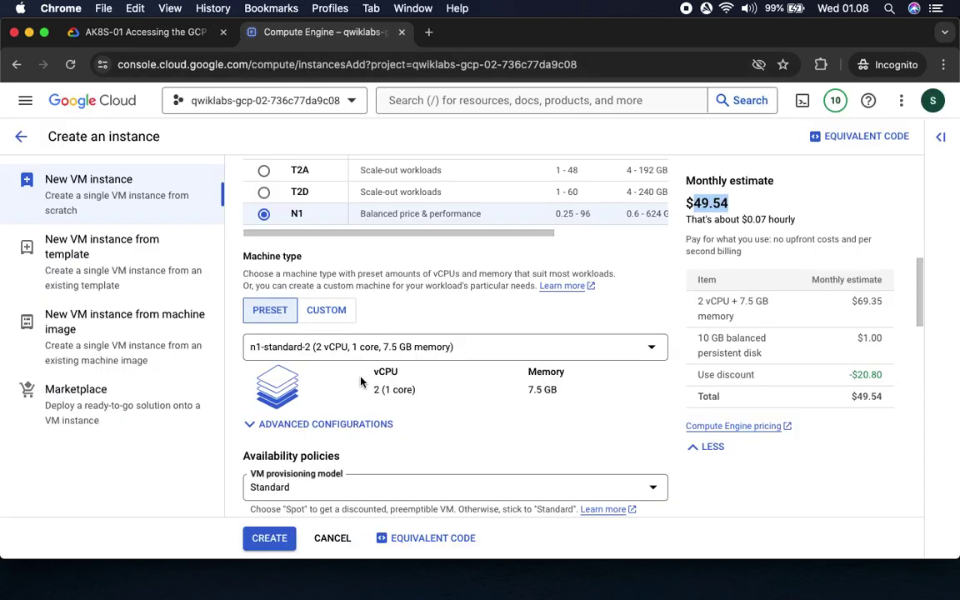
scroll(341, 356, "up", 5)
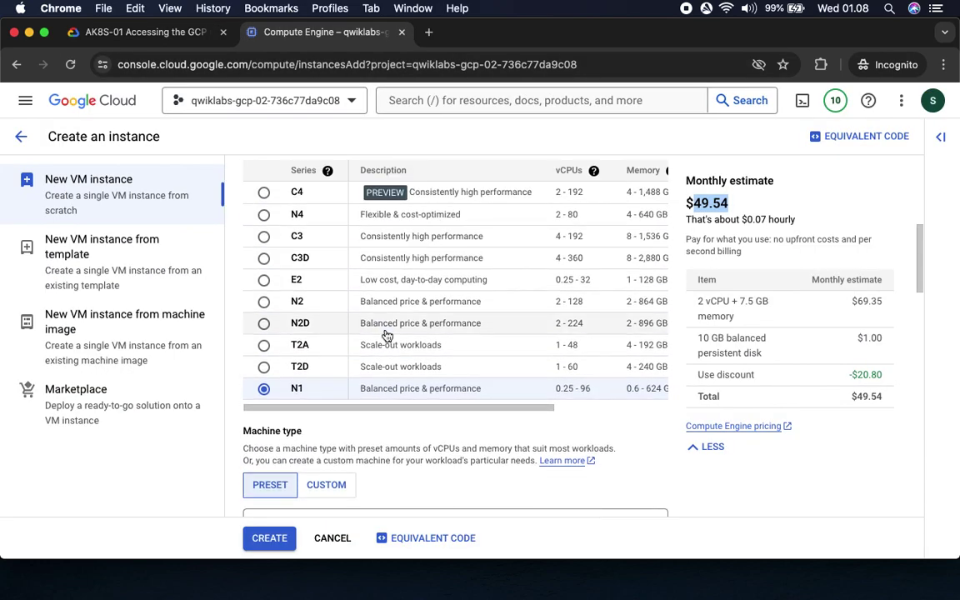
scroll(387, 335, "down", 3)
scroll(387, 336, "down", 2)
left_click(375, 360)
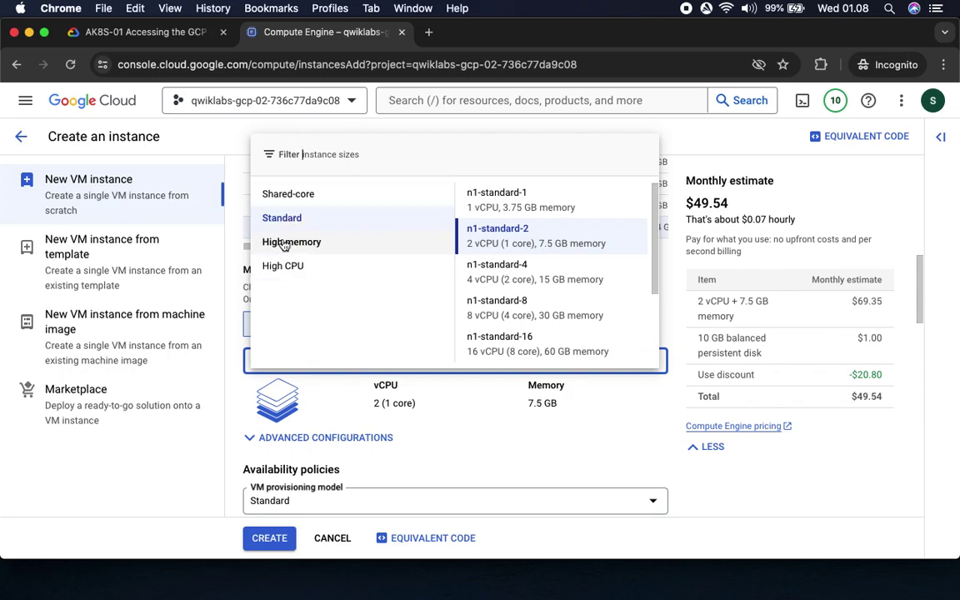
left_click(305, 200)
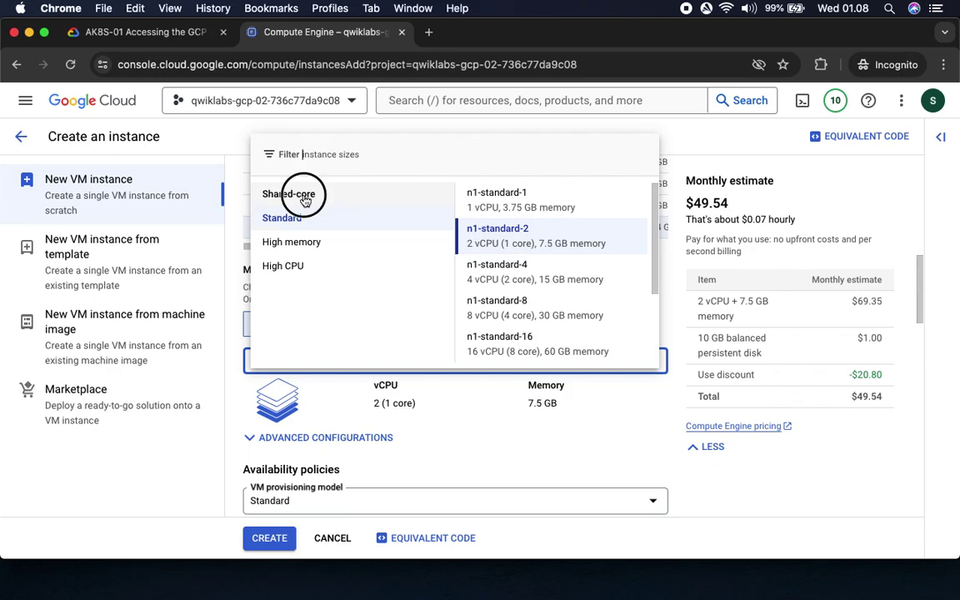
left_click(505, 204)
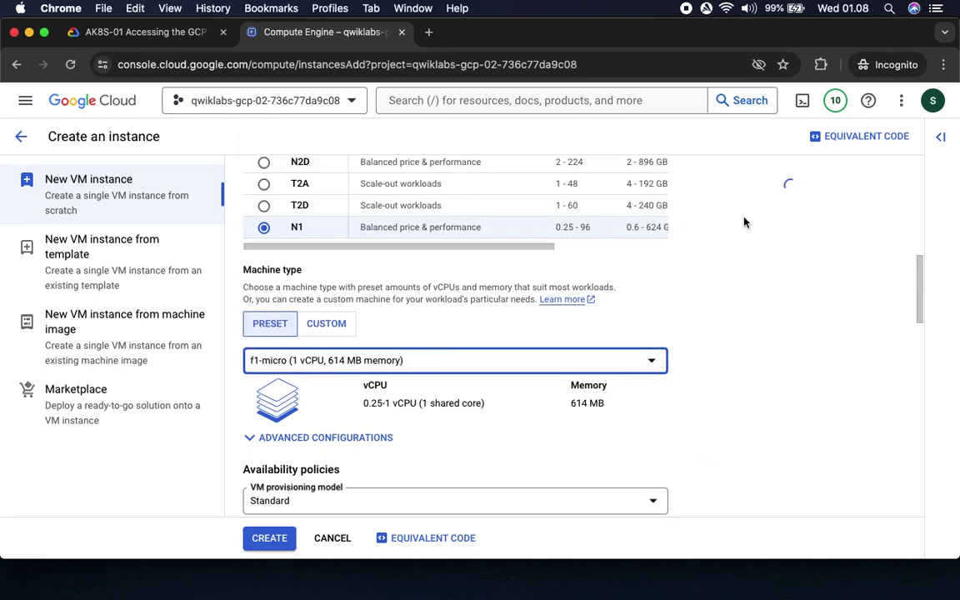
Check the monthly estimate for the VM and, as the lab instructs, allow HTTP traffic in its firewall settings.
left_click_drag(689, 206, 761, 206)
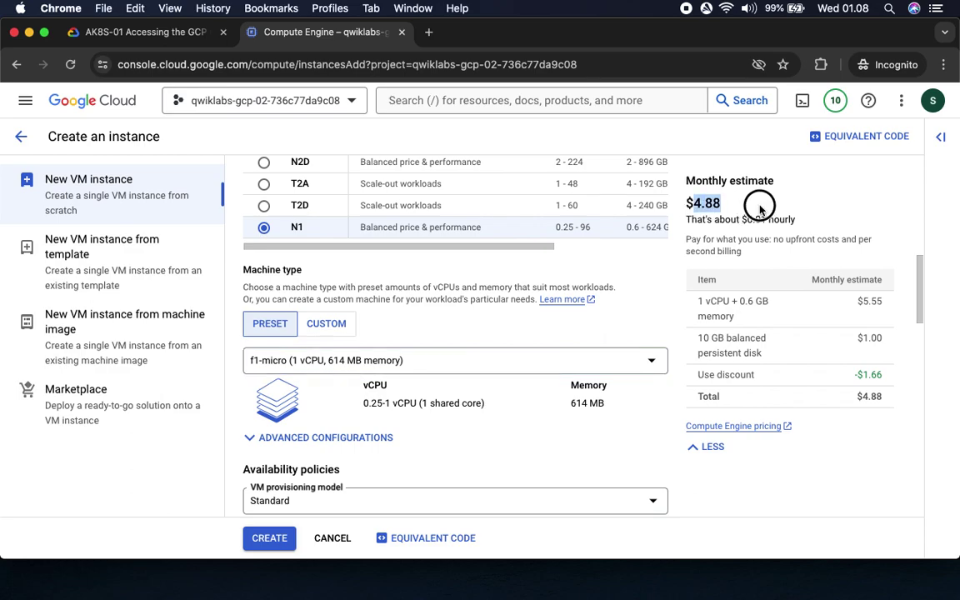
left_click(94, 31)
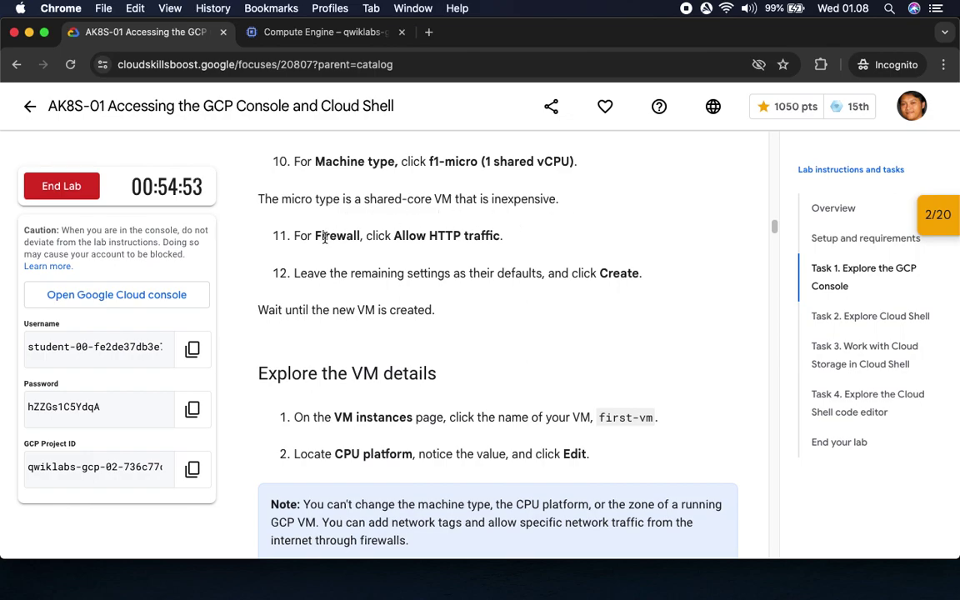
left_click_drag(313, 236, 529, 230)
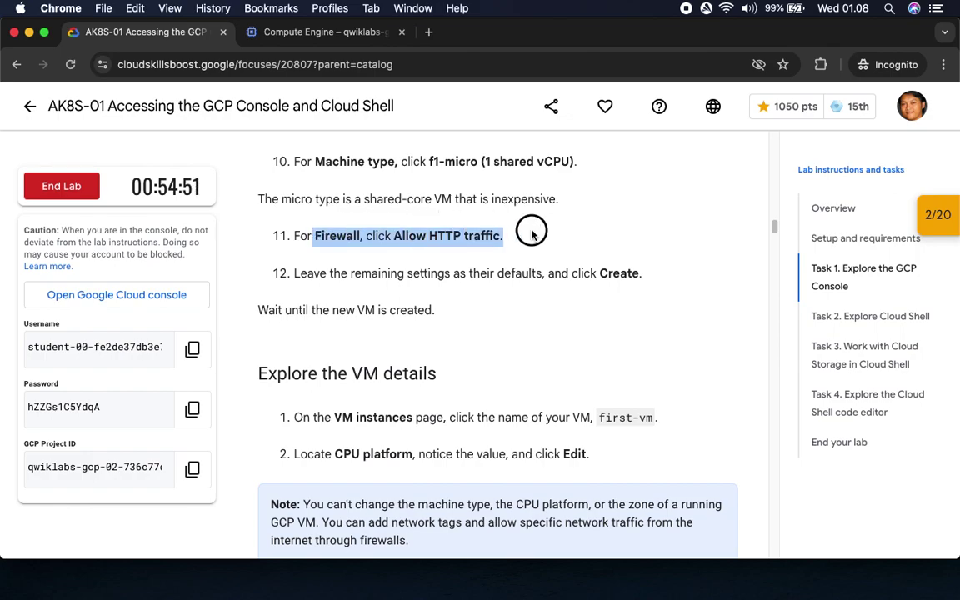
left_click(308, 33)
scroll(473, 332, "down", 5)
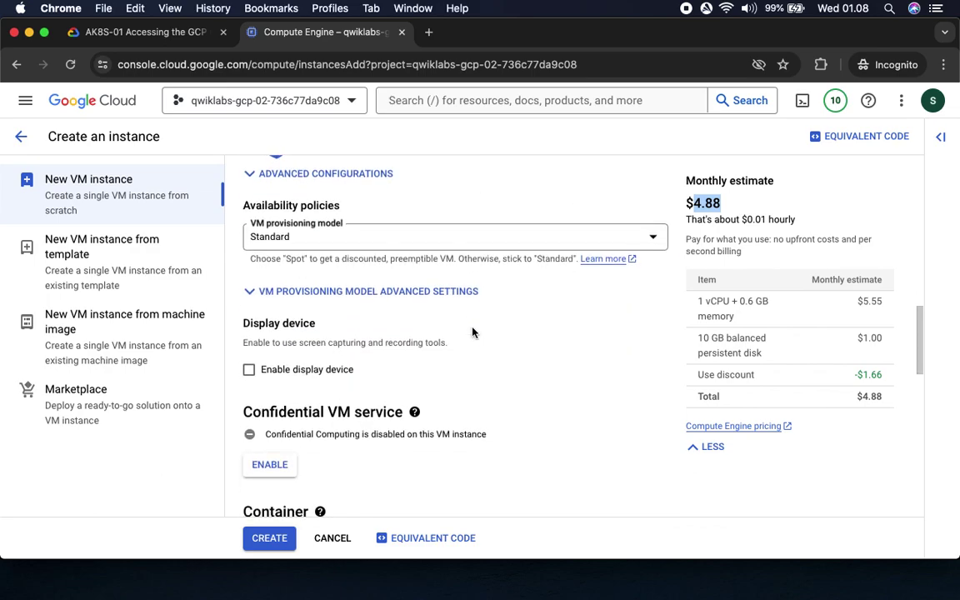
scroll(473, 332, "down", 10)
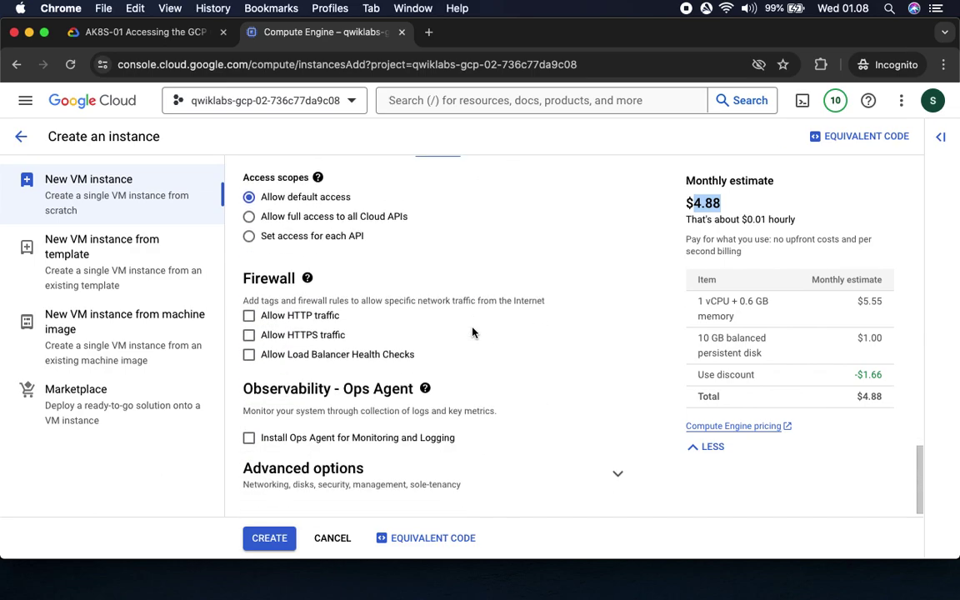
scroll(472, 332, "down", 1)
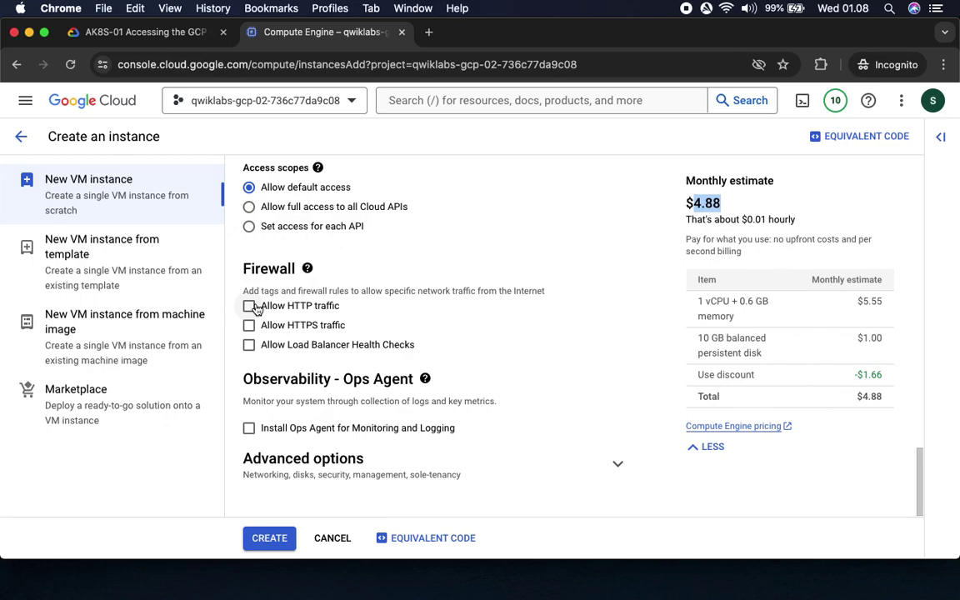
left_click(141, 32)
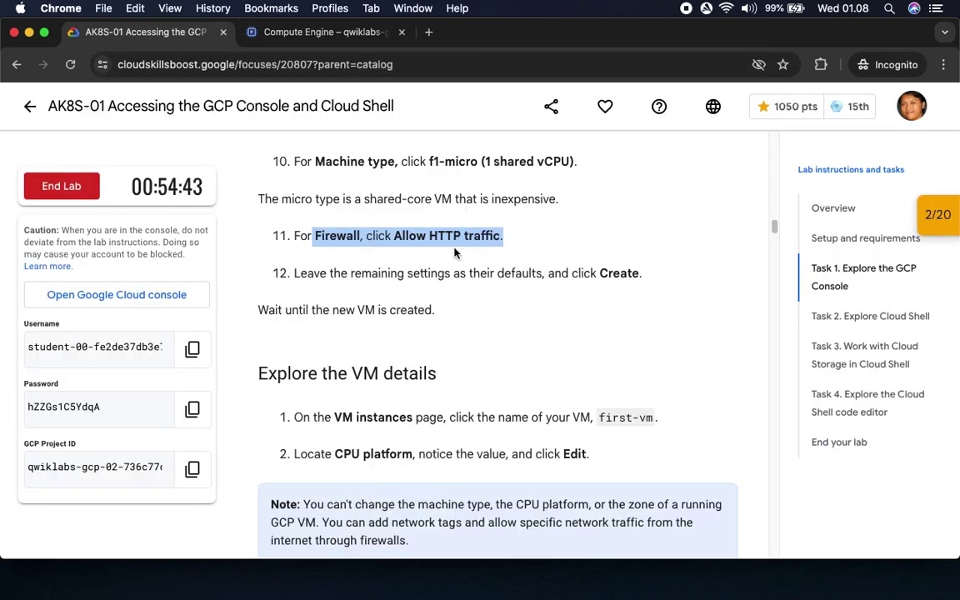
left_click(325, 31)
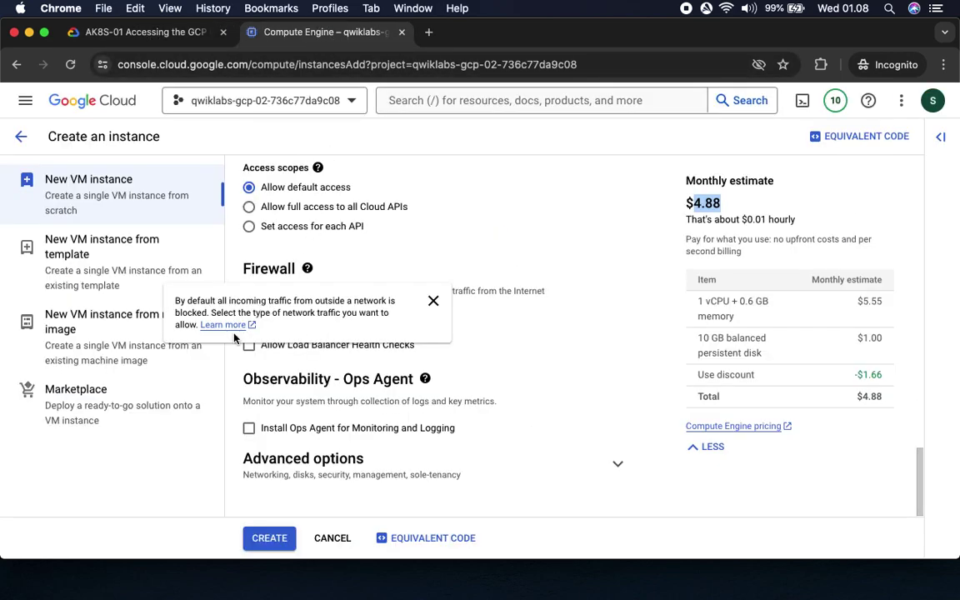
left_click(248, 306)
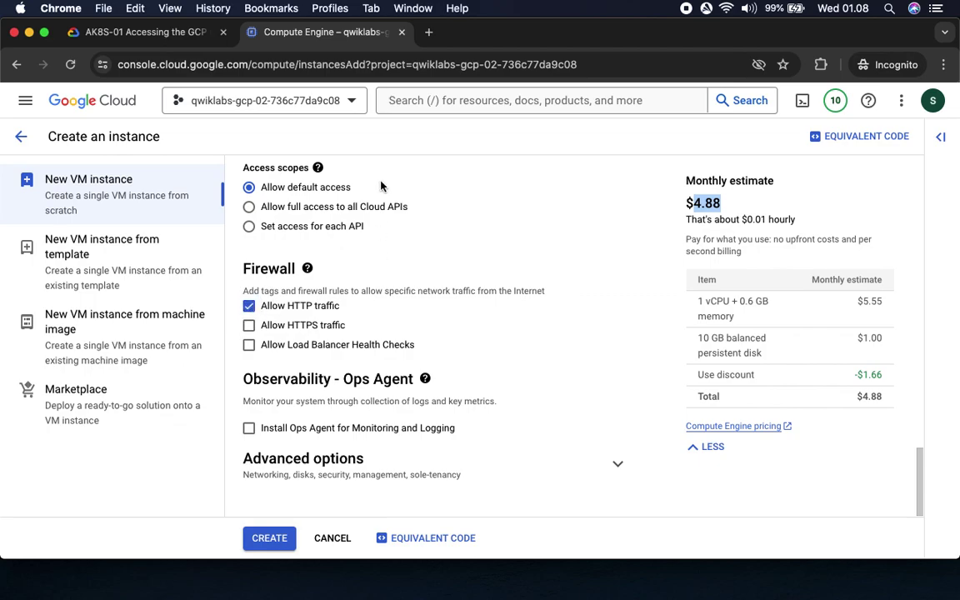
Check the lab's creation instruction and create the VM instance with the remaining settings left at their defaults.
left_click(142, 31)
scroll(487, 277, "down", 2)
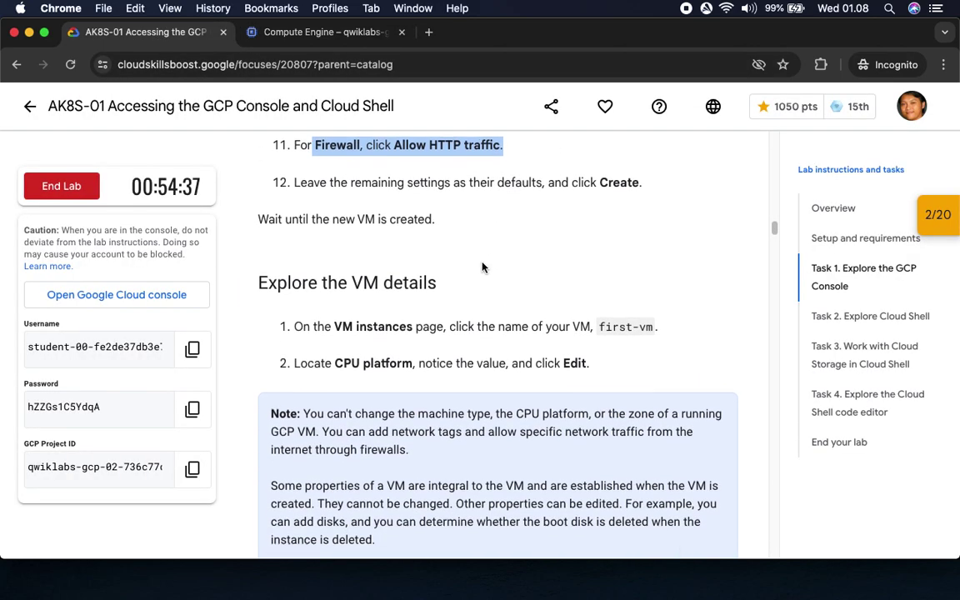
double_click(617, 171)
left_click(322, 34)
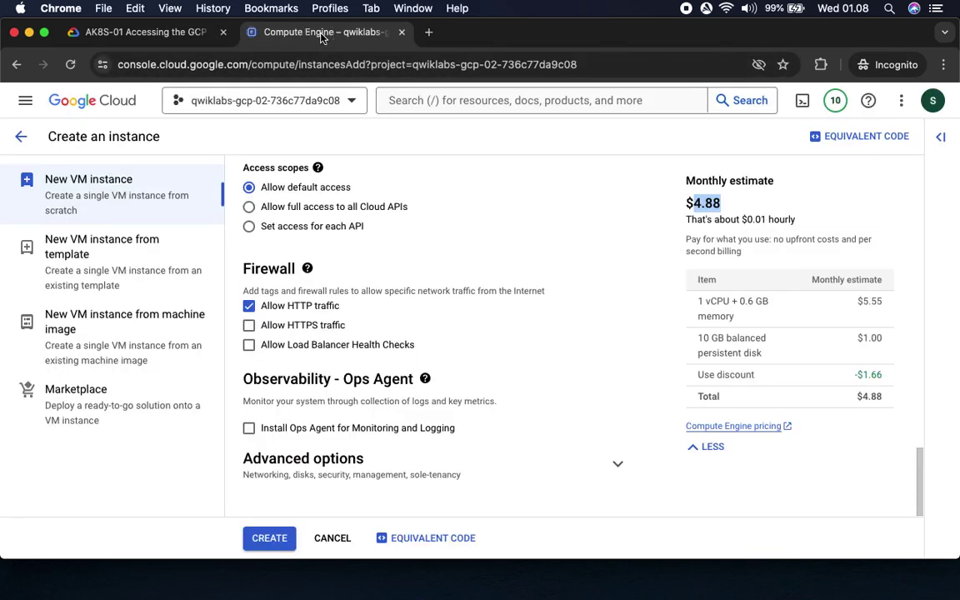
left_click(269, 538)
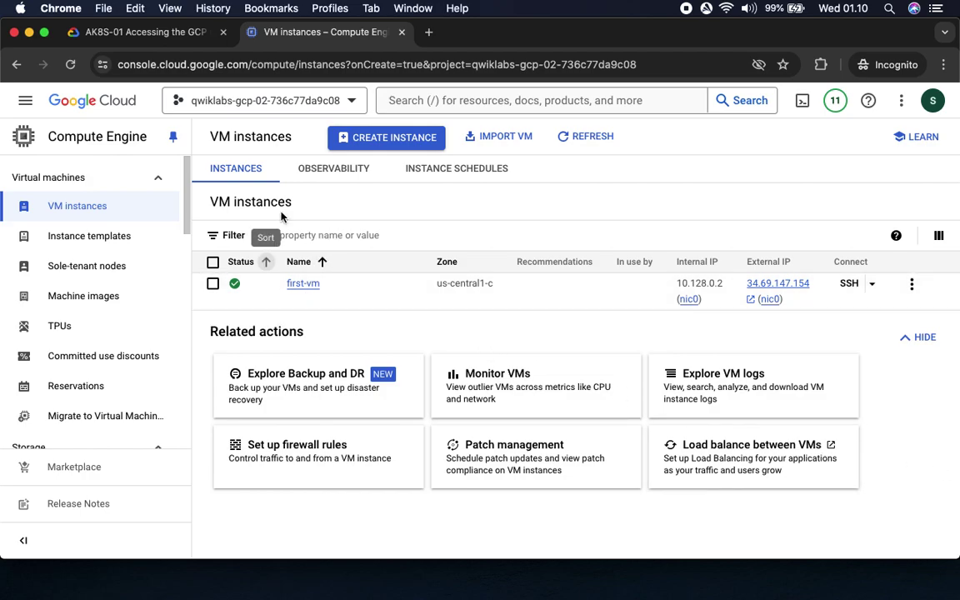
Read the lab's first instruction for exploring the VM and open the details of first-vm from the VM instances list.
left_click(126, 32)
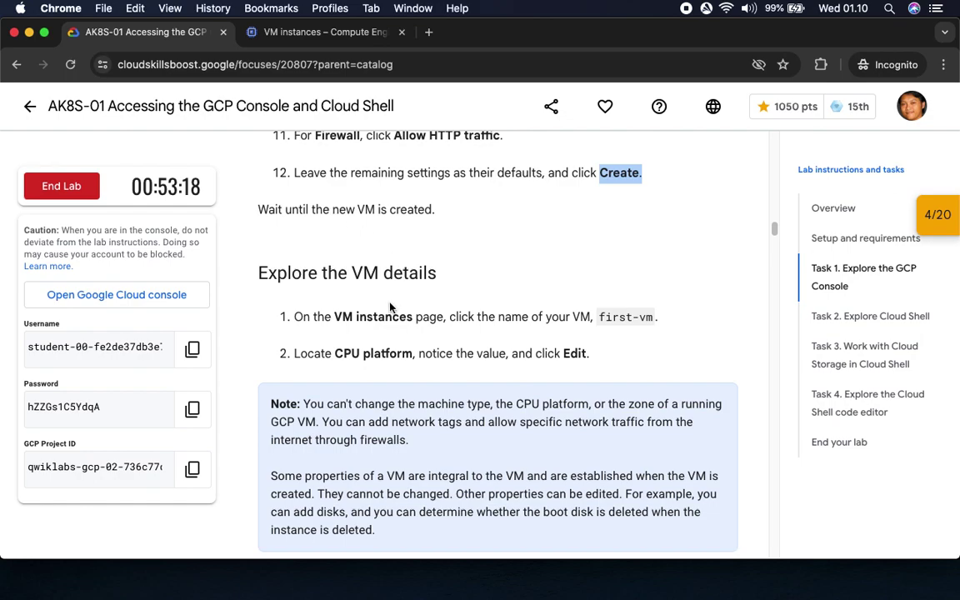
scroll(324, 242, "down", 2)
scroll(324, 242, "down", 2)
left_click_drag(326, 182, 446, 185)
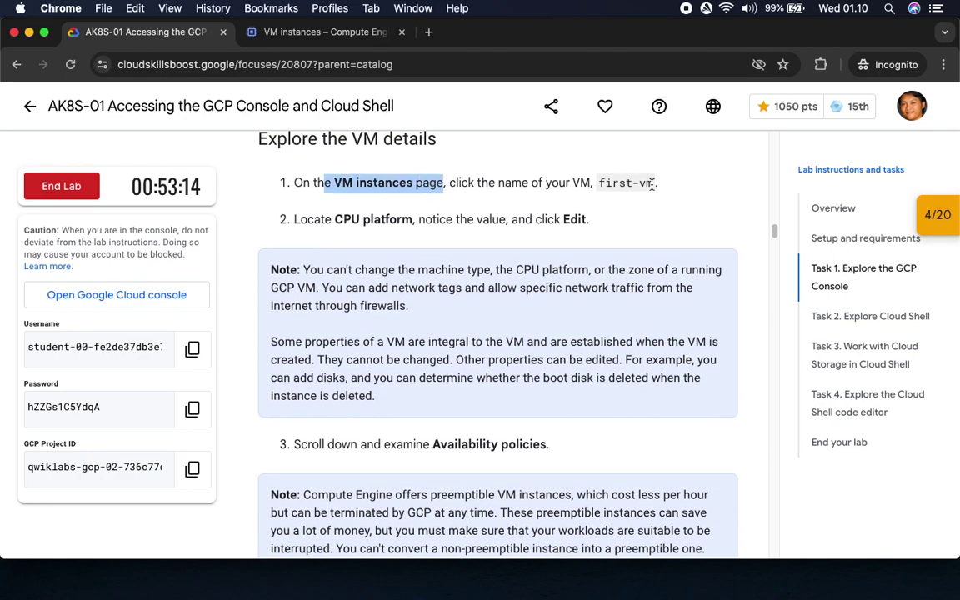
left_click(304, 33)
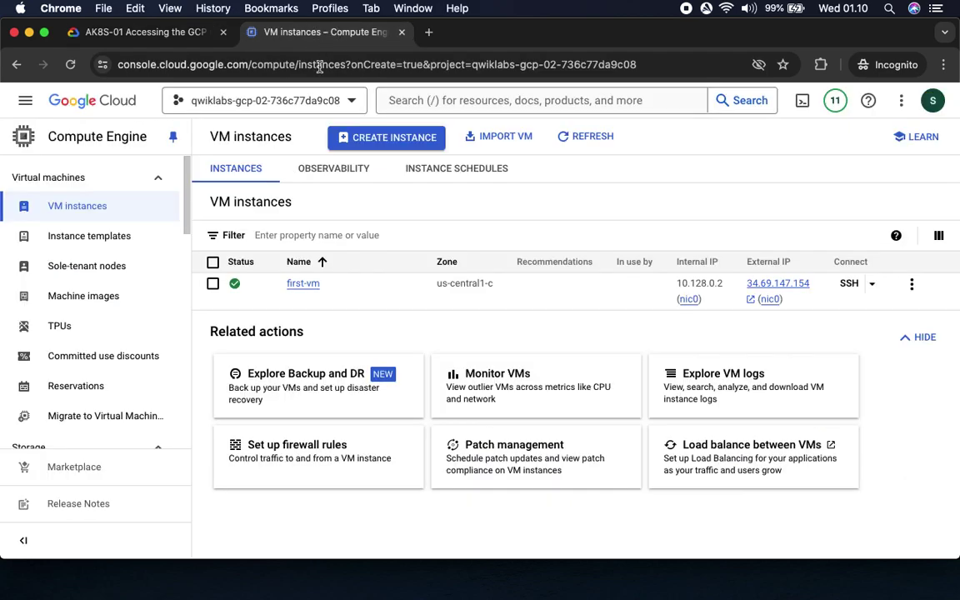
left_click(303, 284)
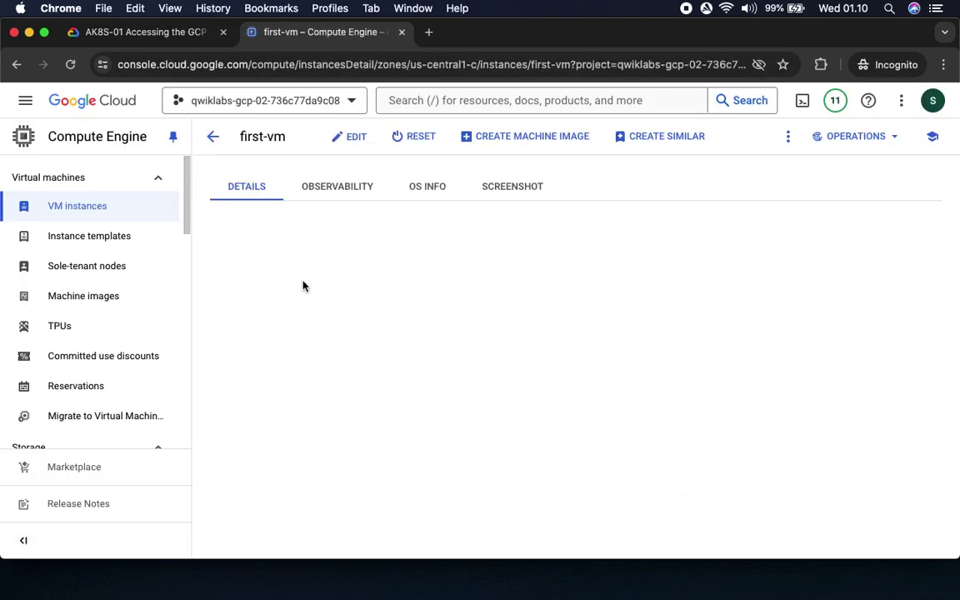
Read the lab's CPU platform instruction and locate the CPU platform value in first-vm's machine configuration details.
left_click(149, 31)
left_click_drag(334, 219, 418, 218)
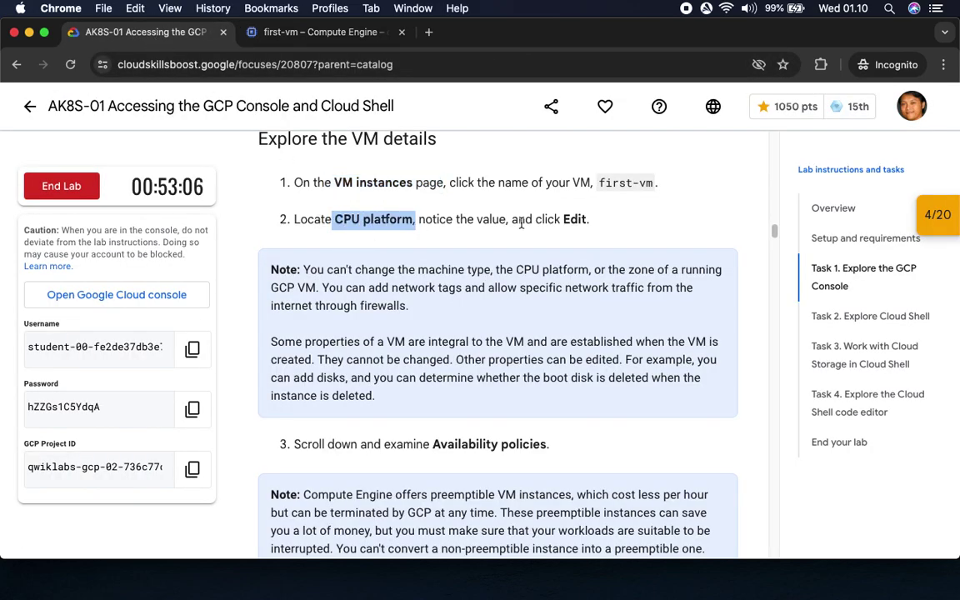
left_click_drag(535, 219, 626, 216)
left_click(338, 40)
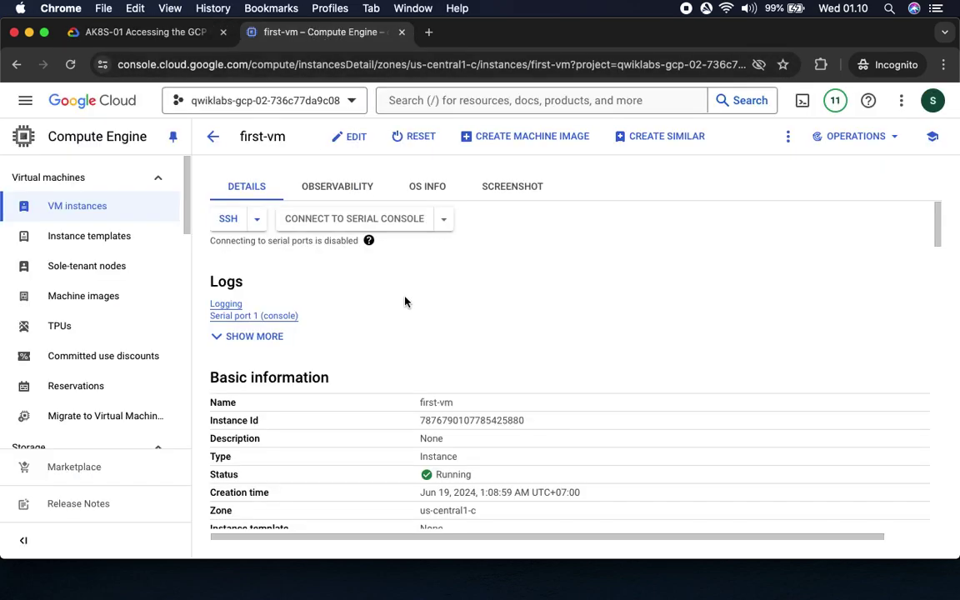
scroll(405, 300, "down", 2)
scroll(405, 301, "down", 2)
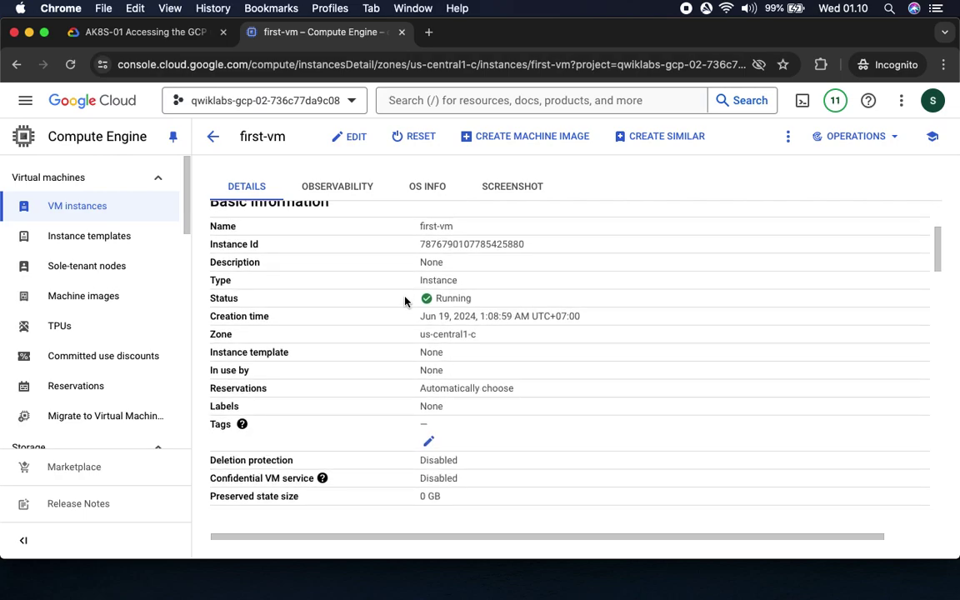
scroll(405, 300, "down", 2)
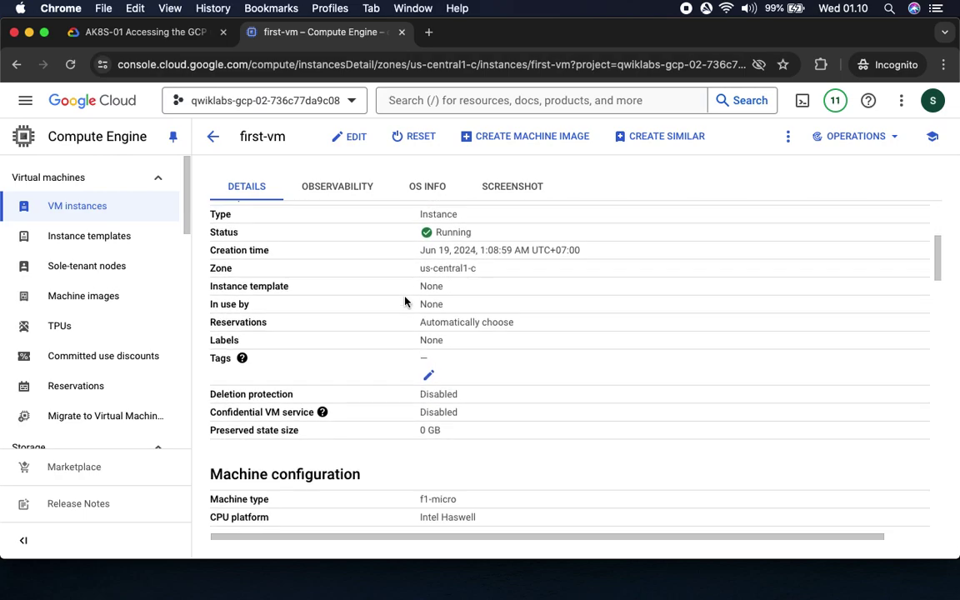
scroll(405, 301, "down", 6)
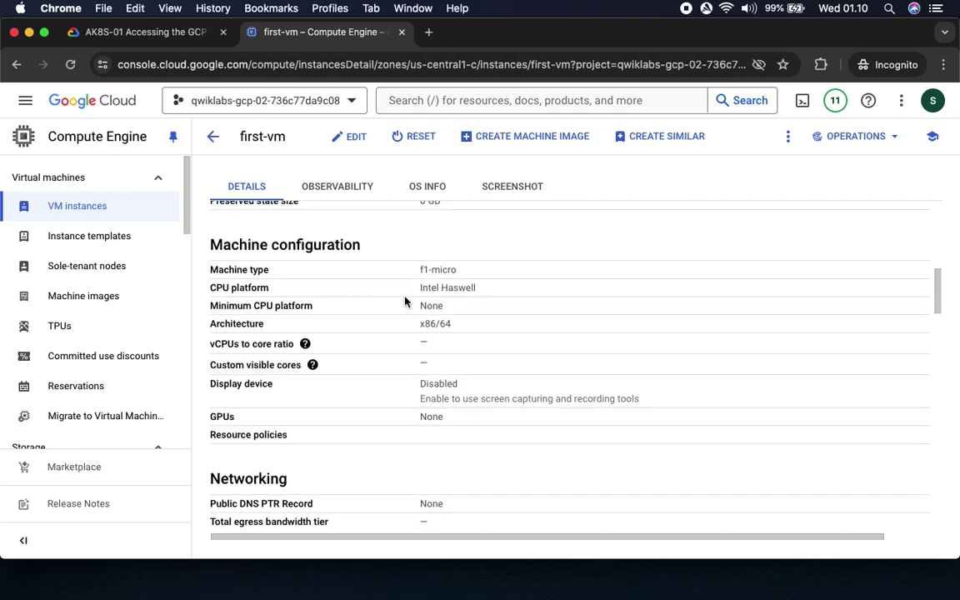
left_click_drag(222, 267, 491, 266)
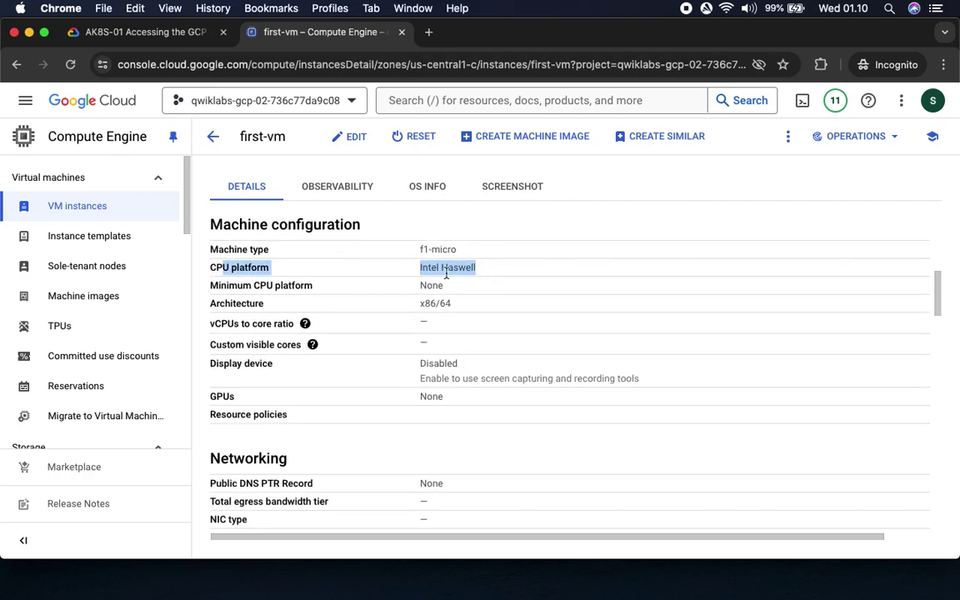
Open first-vm for editing and review its machine configuration section.
left_click(339, 133)
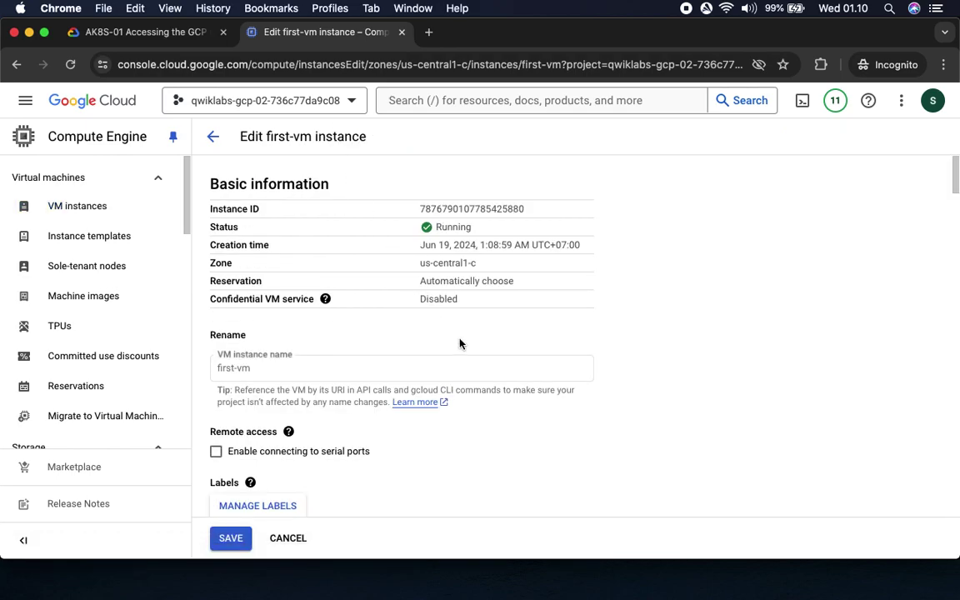
scroll(459, 343, "down", 5)
scroll(459, 344, "down", 3)
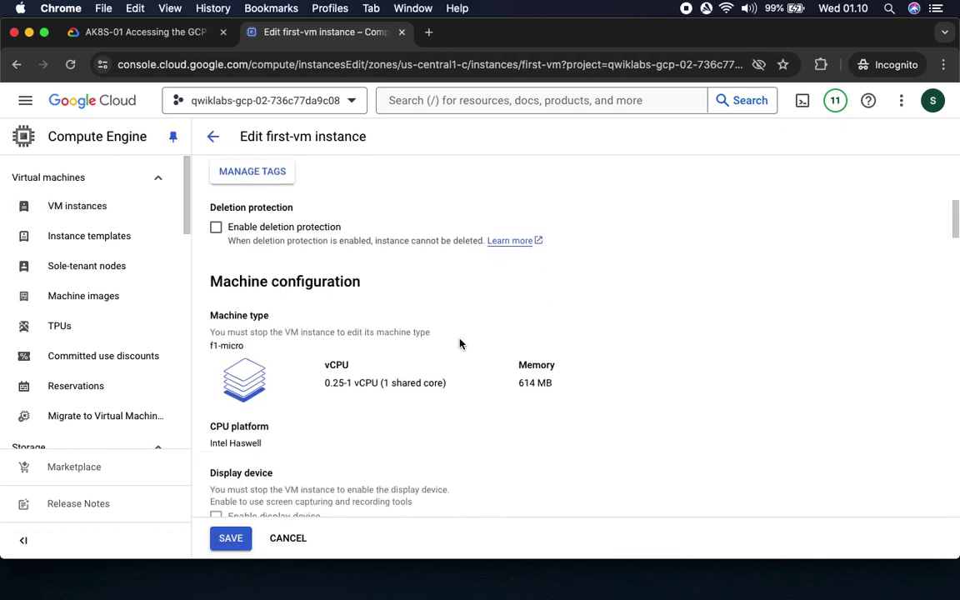
scroll(459, 343, "down", 3)
scroll(458, 342, "down", 2)
scroll(457, 338, "up", 2)
Read the lab's note on properties of a running VM and compare it with the CPU platform on first-vm's edit page.
left_click(160, 35)
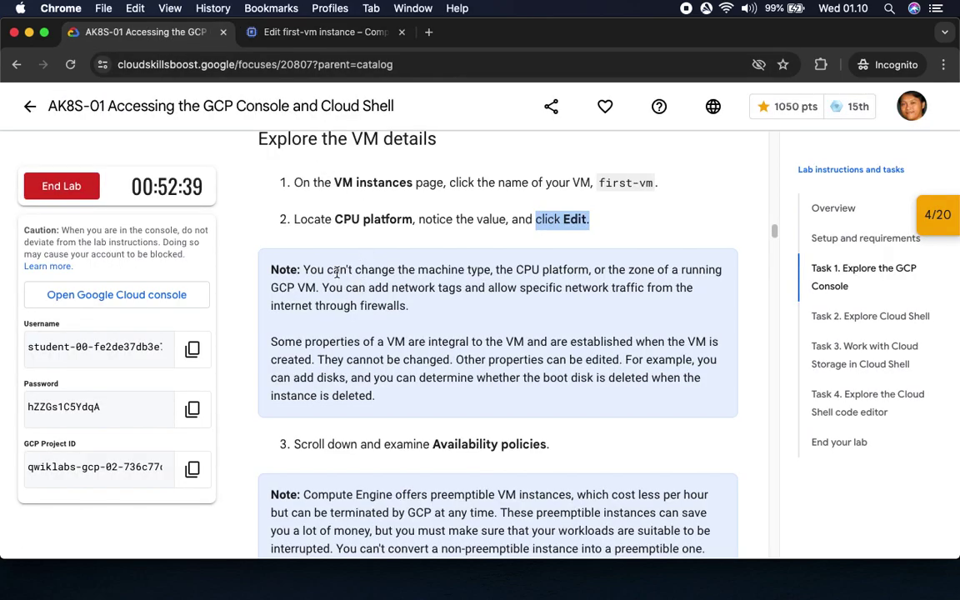
left_click(506, 267)
left_click_drag(318, 269, 508, 267)
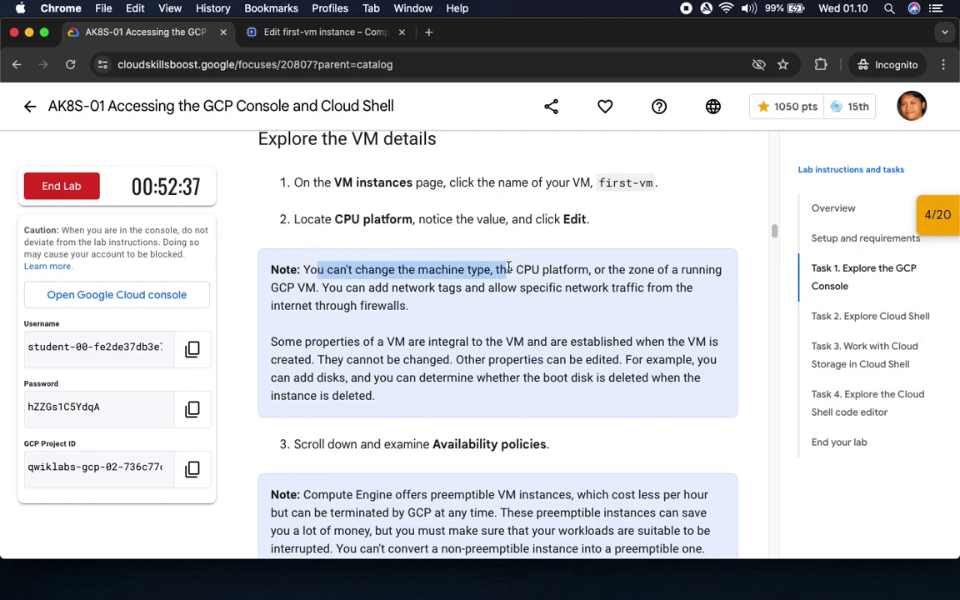
left_click(296, 32)
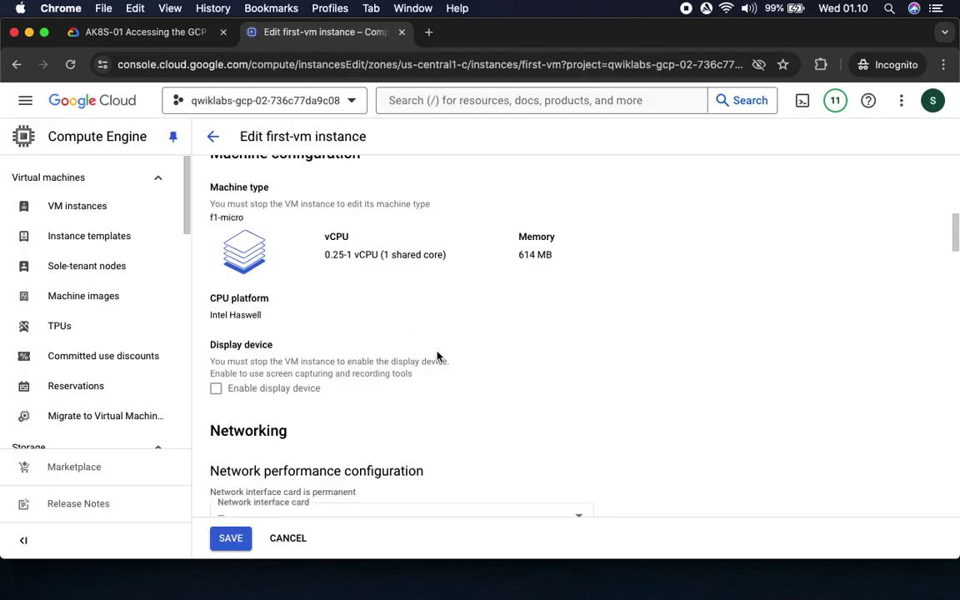
left_click_drag(211, 298, 268, 312)
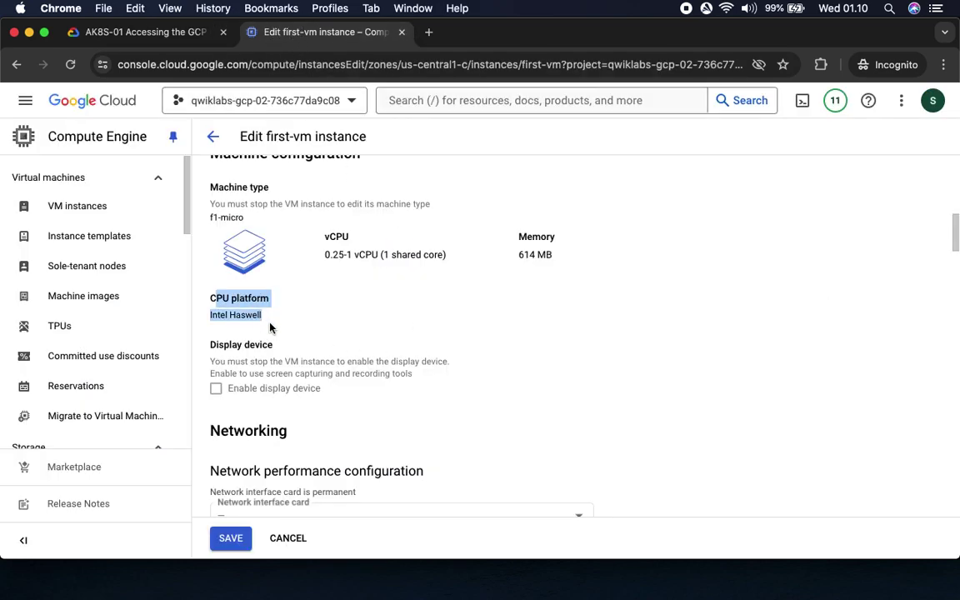
Read the lab's third instruction and examine the Availability policies in the Management section of first-vm's edit page.
left_click(129, 32)
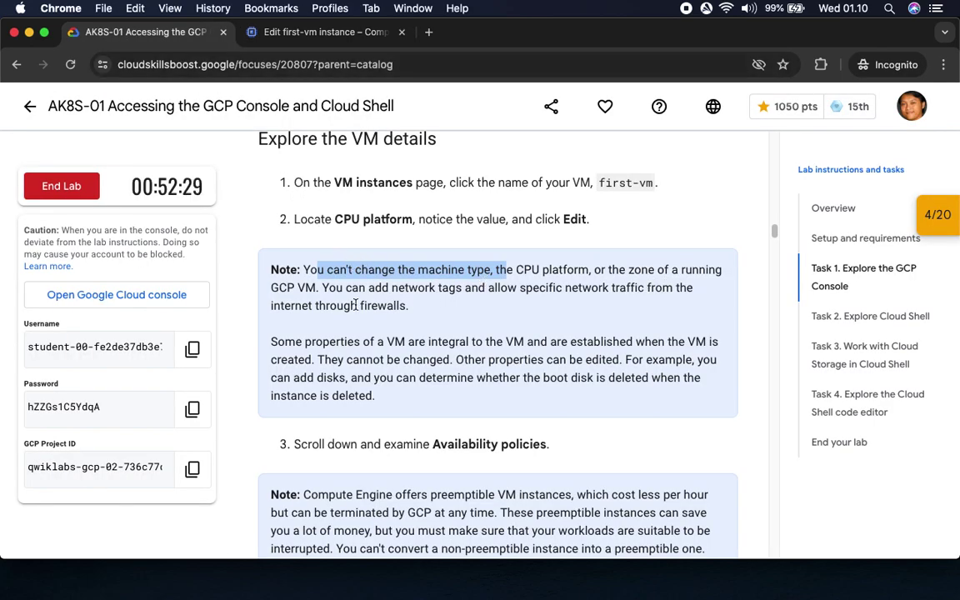
left_click_drag(416, 444, 562, 453)
scroll(562, 452, "down", 4)
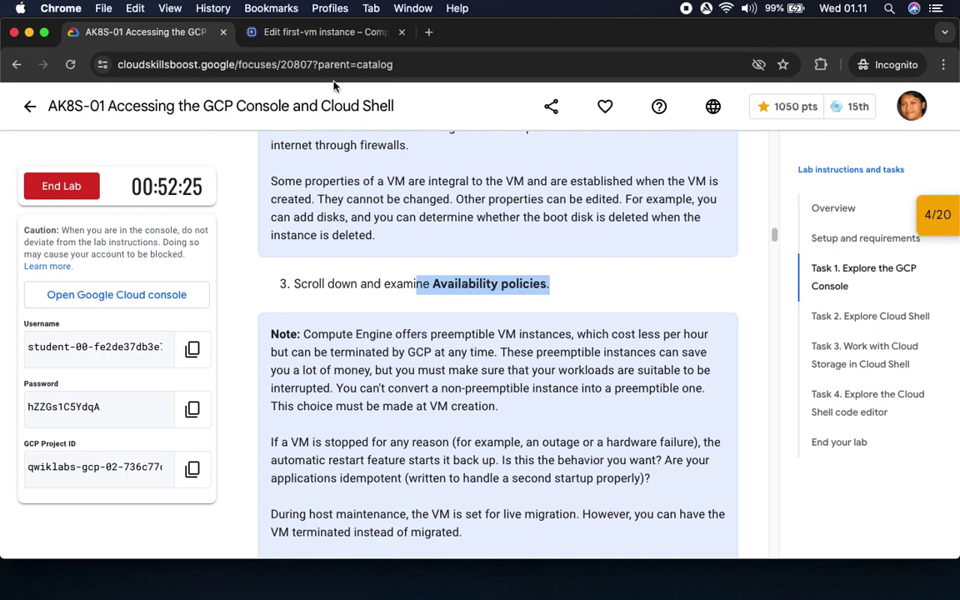
left_click(312, 37)
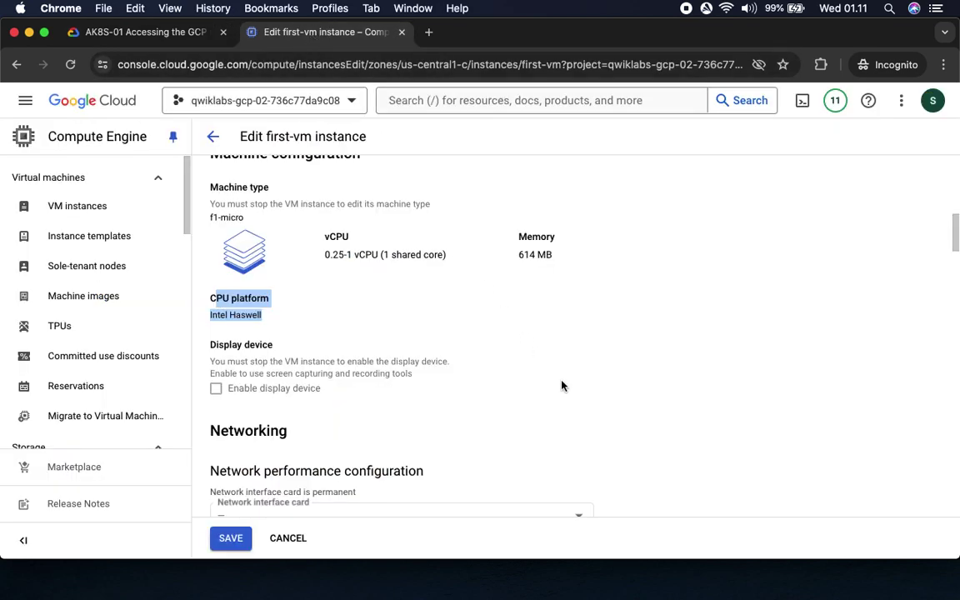
scroll(562, 387, "down", 5)
scroll(562, 387, "down", 4)
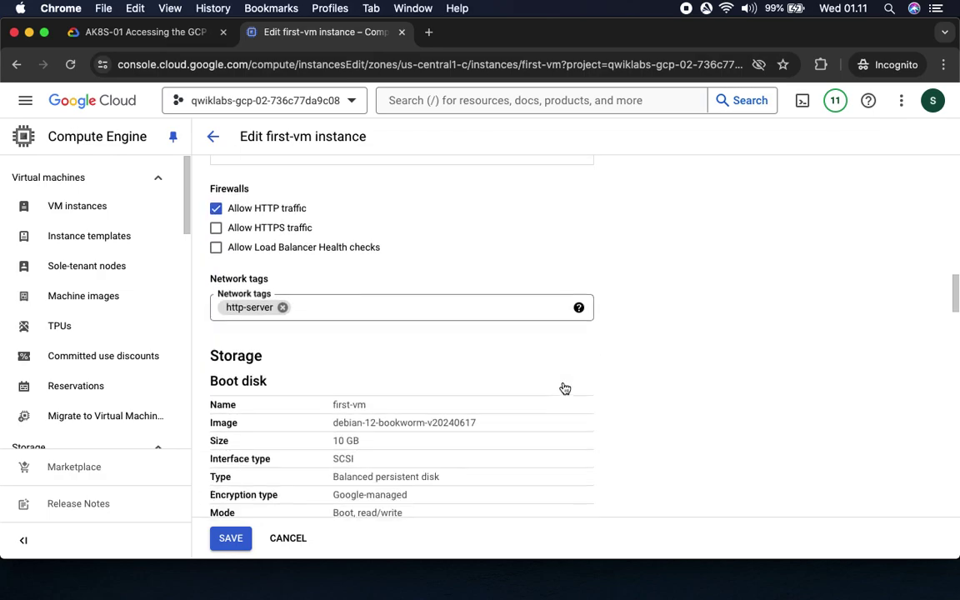
scroll(563, 387, "down", 8)
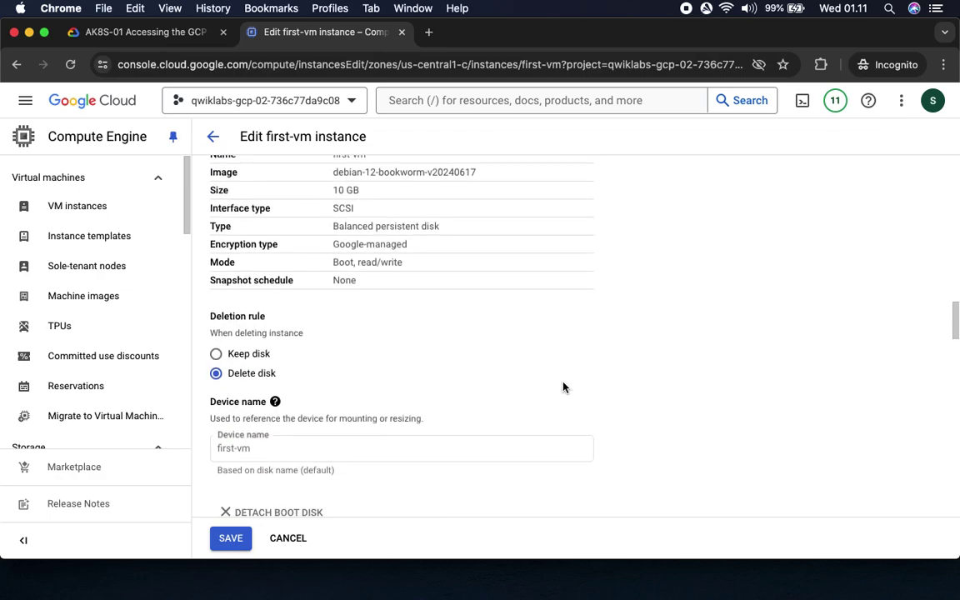
scroll(562, 387, "down", 3)
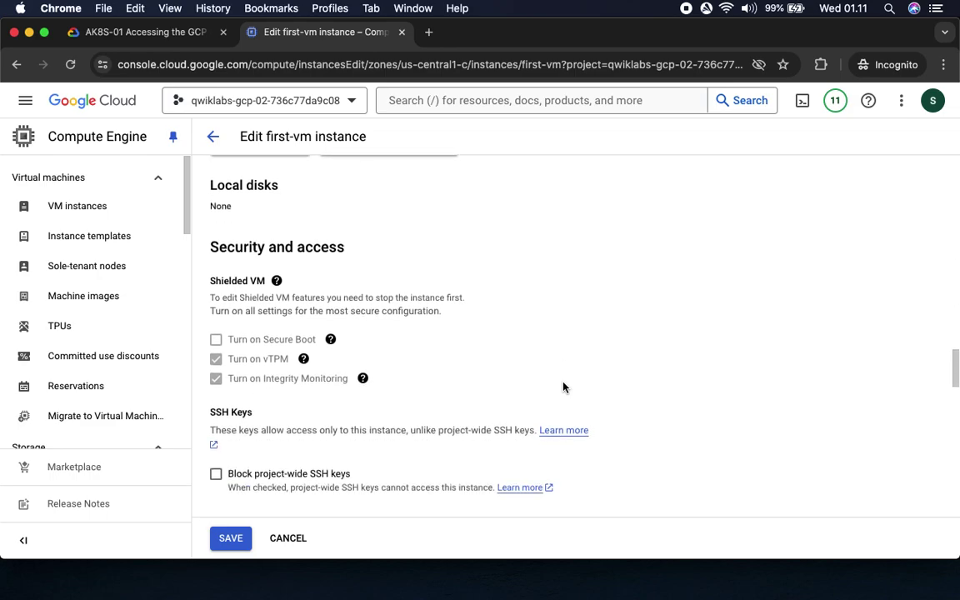
scroll(562, 386, "down", 3)
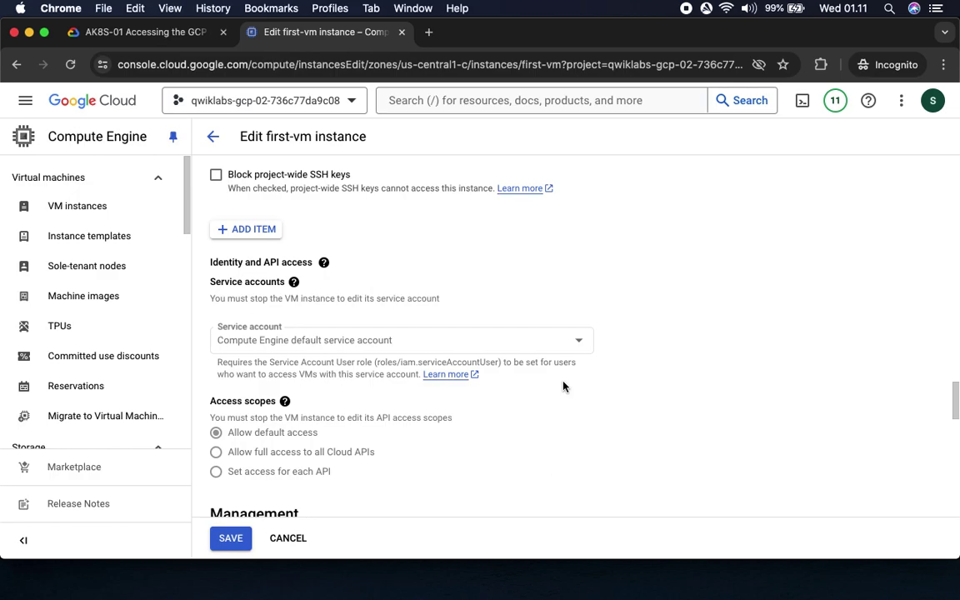
scroll(562, 387, "down", 4)
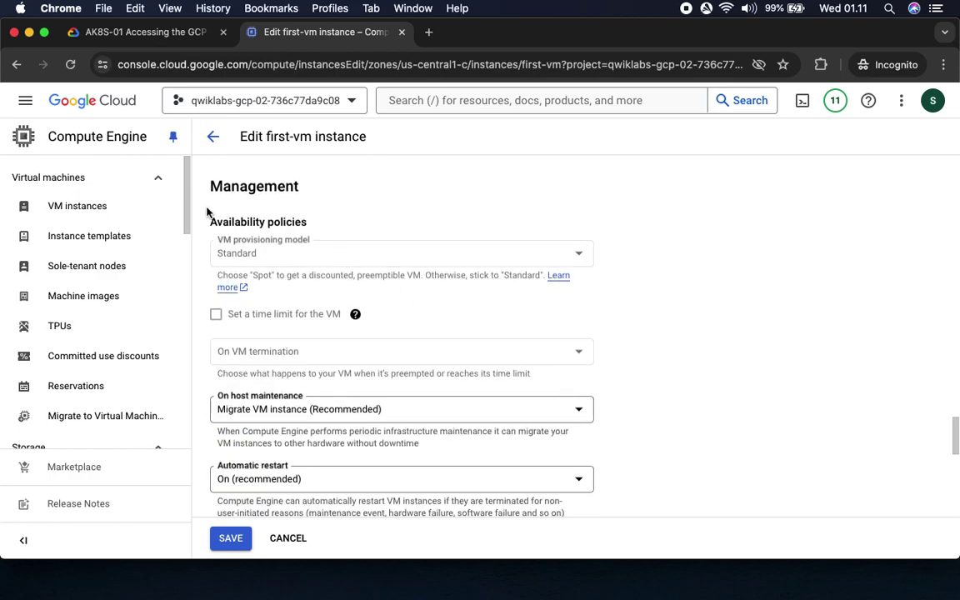
left_click_drag(210, 225, 338, 221)
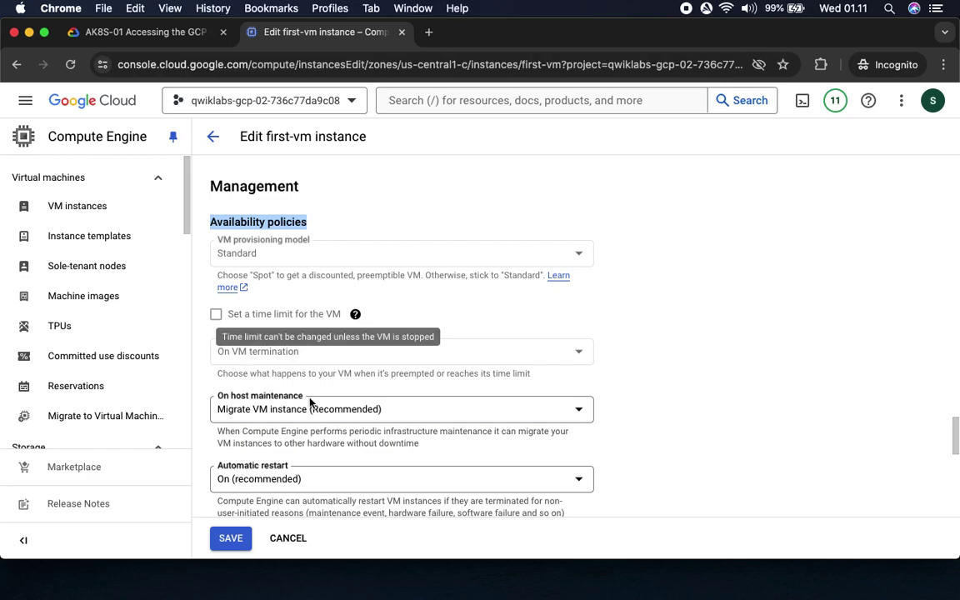
Read the lab's note on preemptible VM instances, automatic restart and host maintenance.
left_click(129, 34)
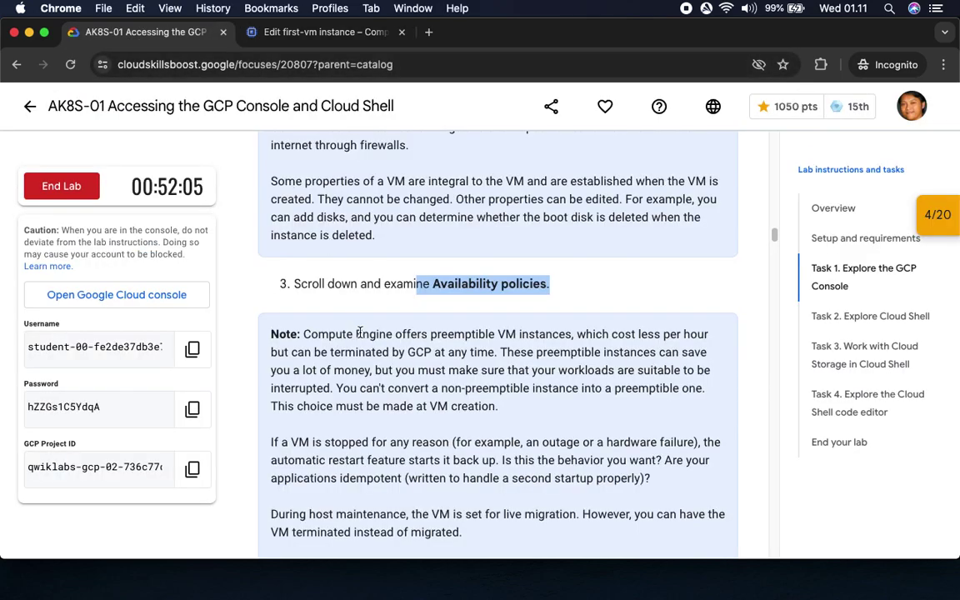
scroll(359, 332, "down", 3)
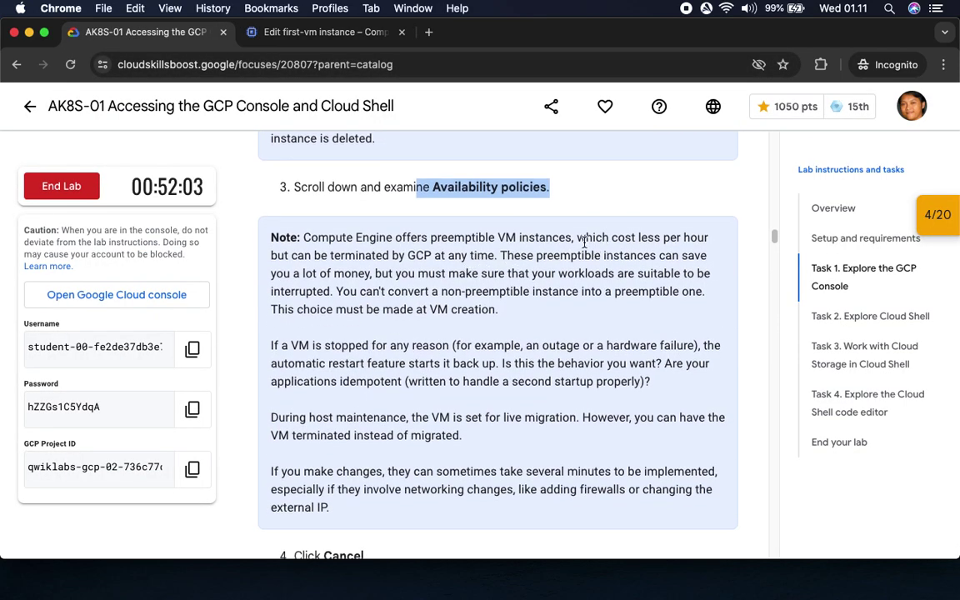
left_click_drag(582, 240, 679, 237)
left_click(644, 271)
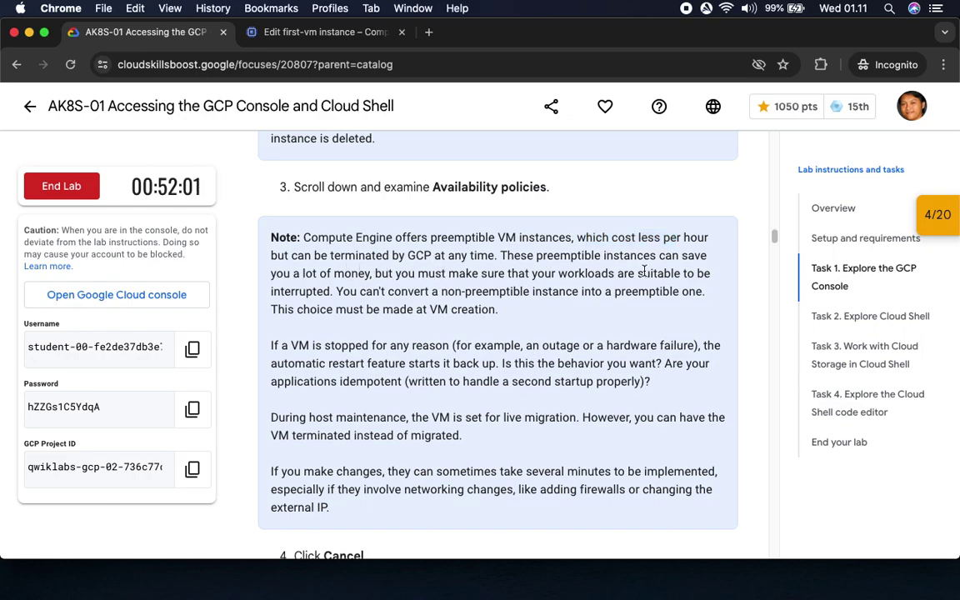
left_click_drag(360, 291, 568, 292)
left_click(493, 326)
scroll(343, 413, "down", 5)
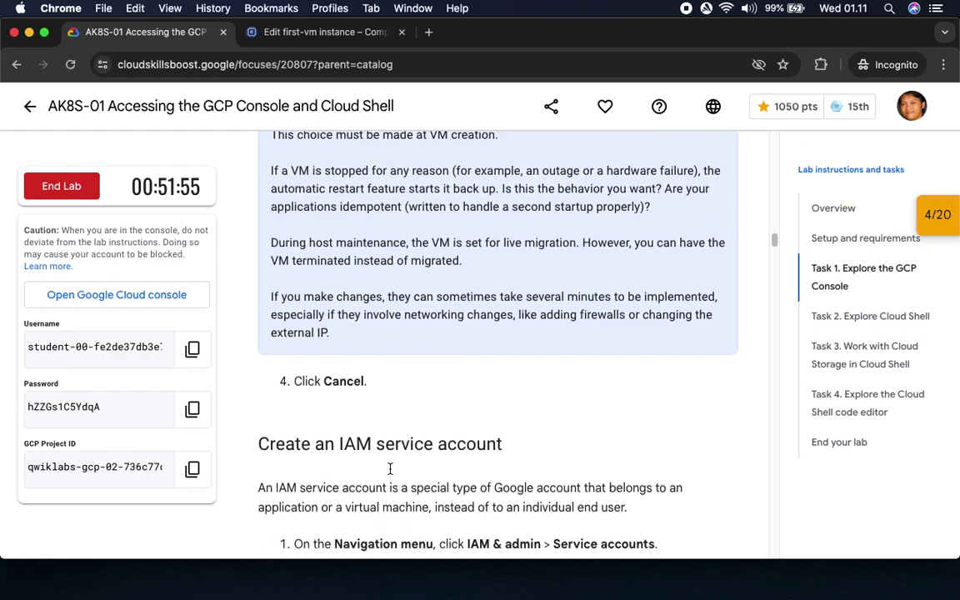
Read the lab's fourth instruction and leave first-vm's edit page without saving changes.
left_click_drag(323, 377, 386, 377)
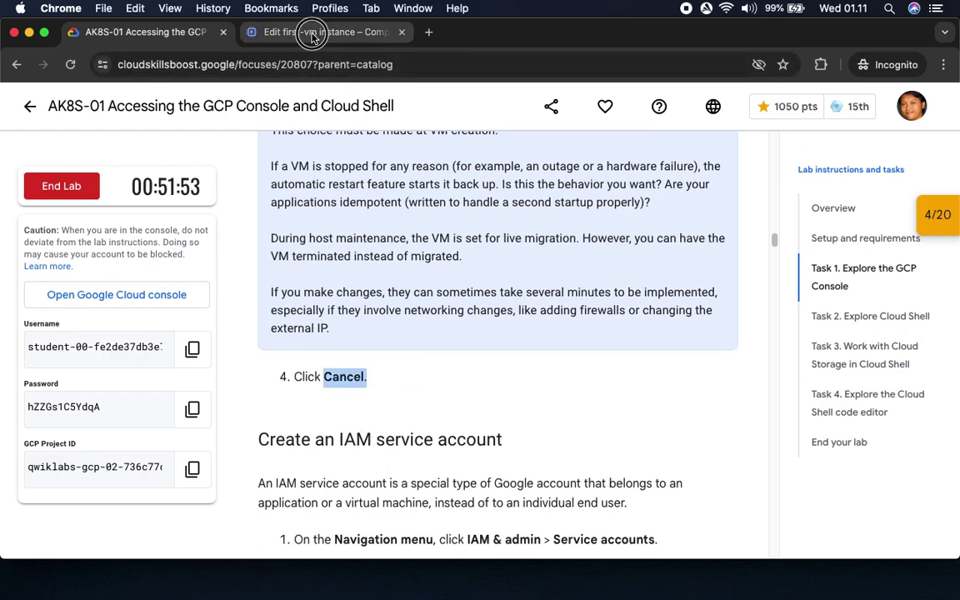
left_click(311, 31)
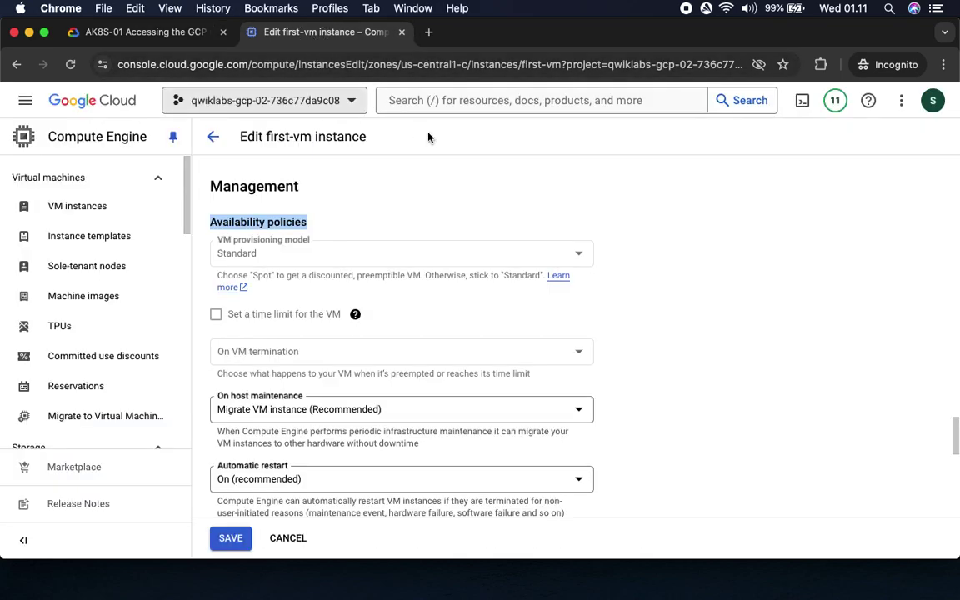
left_click(288, 539)
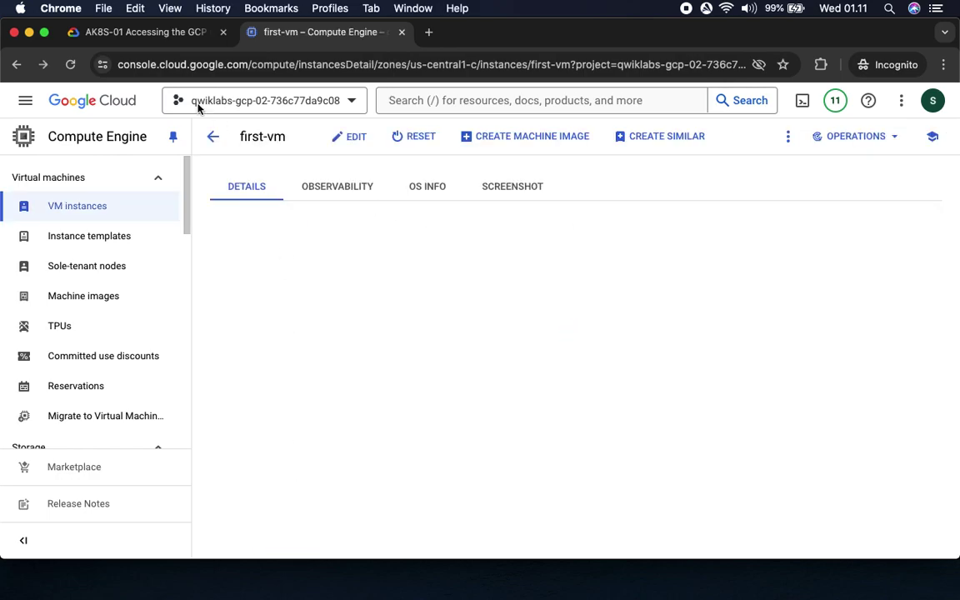
Read the first instruction for creating an IAM service account and open the Service Accounts page of IAM & Admin.
left_click(130, 33)
scroll(477, 456, "down", 8)
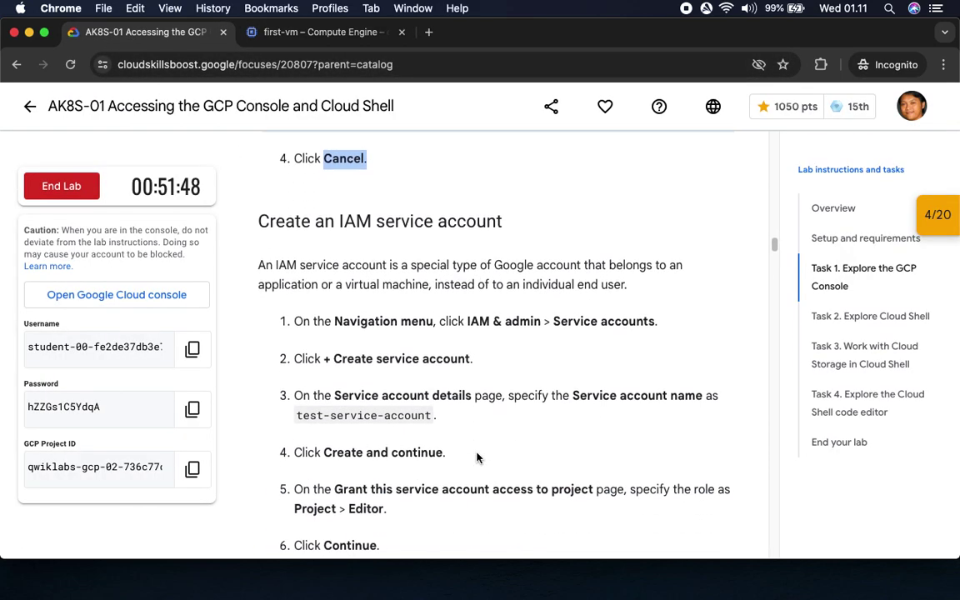
scroll(477, 457, "down", 1)
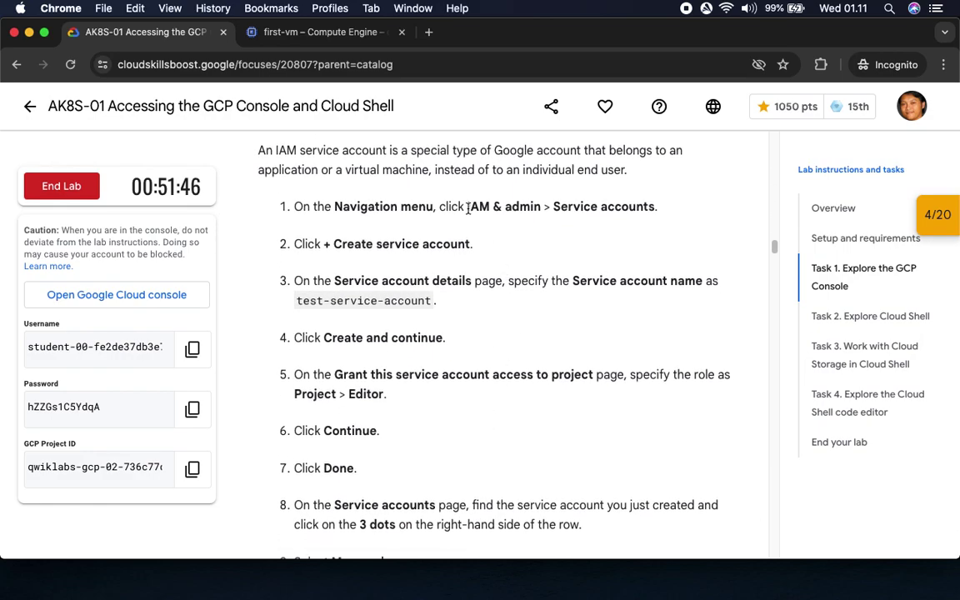
left_click_drag(469, 210, 644, 207)
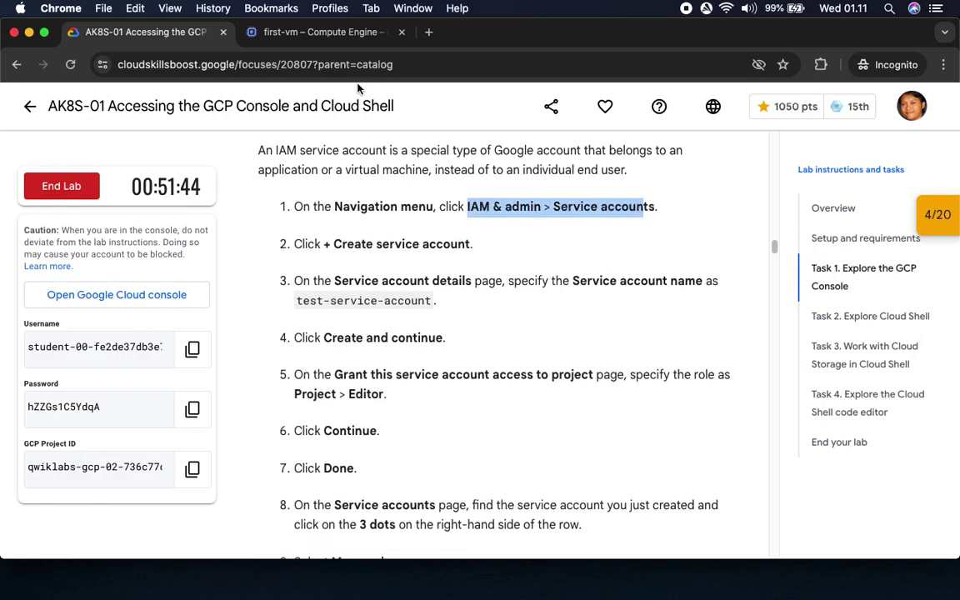
left_click(316, 32)
left_click(22, 101)
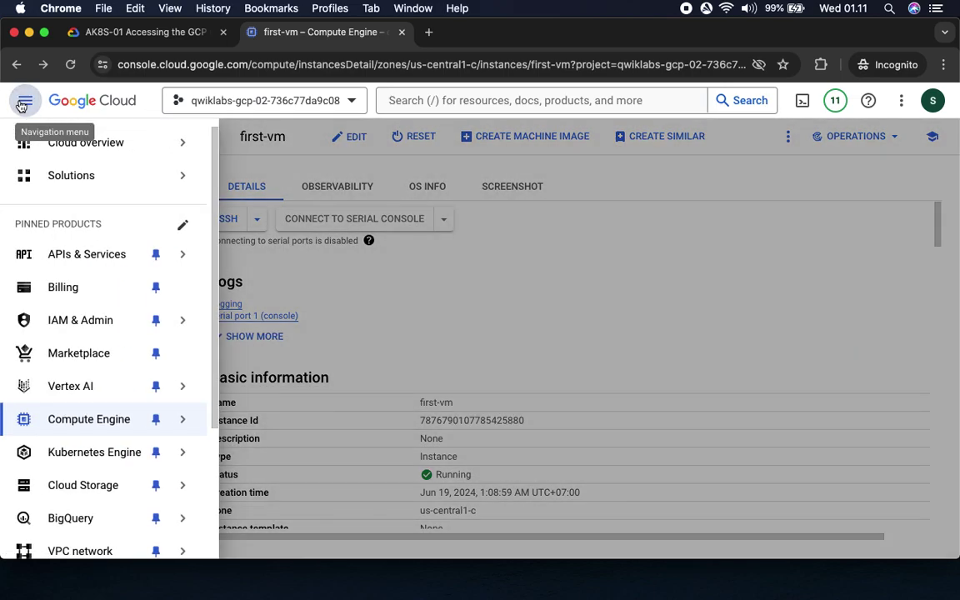
mouse_move(97, 320)
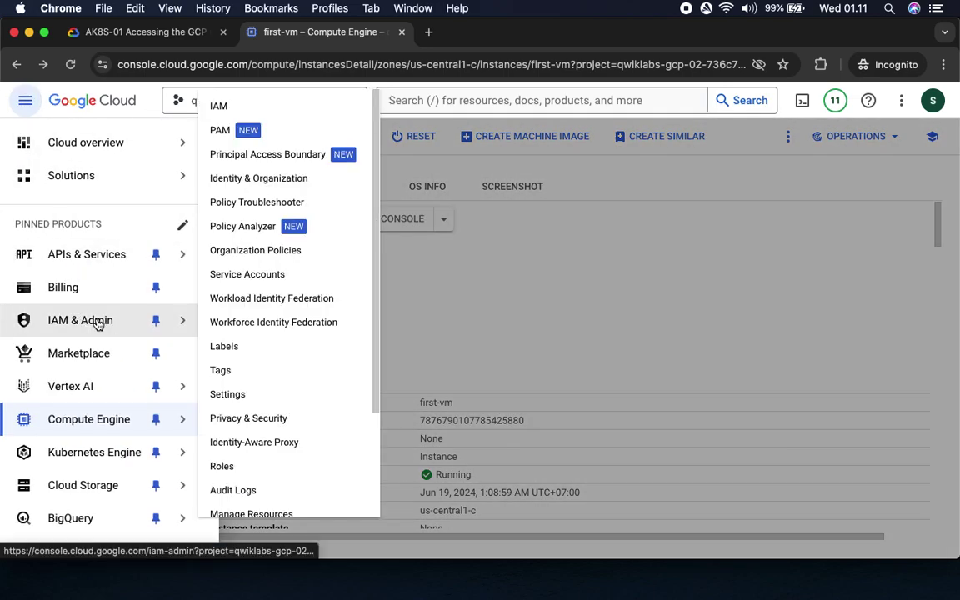
left_click(262, 275)
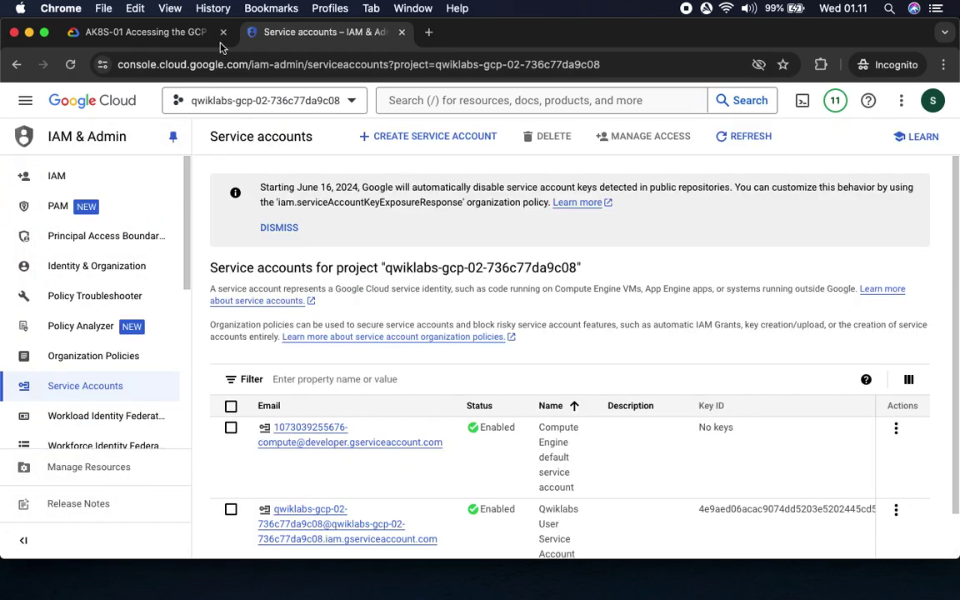
Read the lab's second service account instruction and open the form for creating a service account.
left_click(120, 34)
scroll(487, 311, "down", 2)
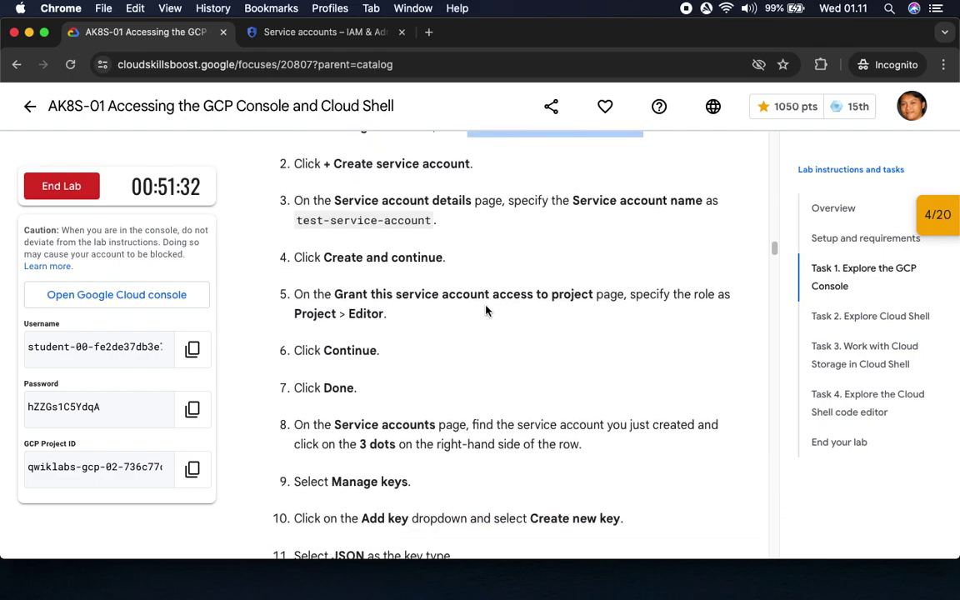
left_click_drag(327, 163, 565, 175)
left_click(292, 34)
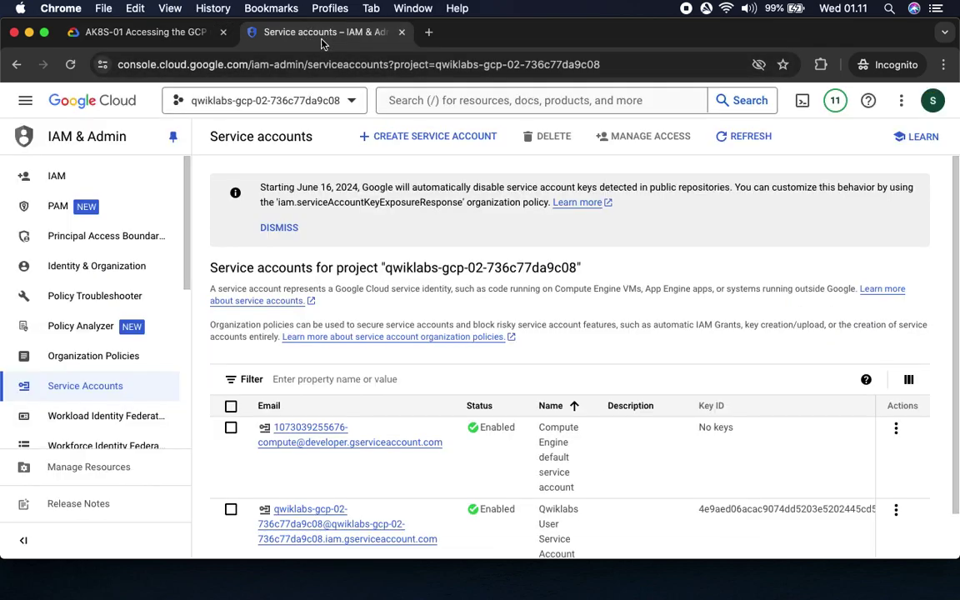
left_click(411, 139)
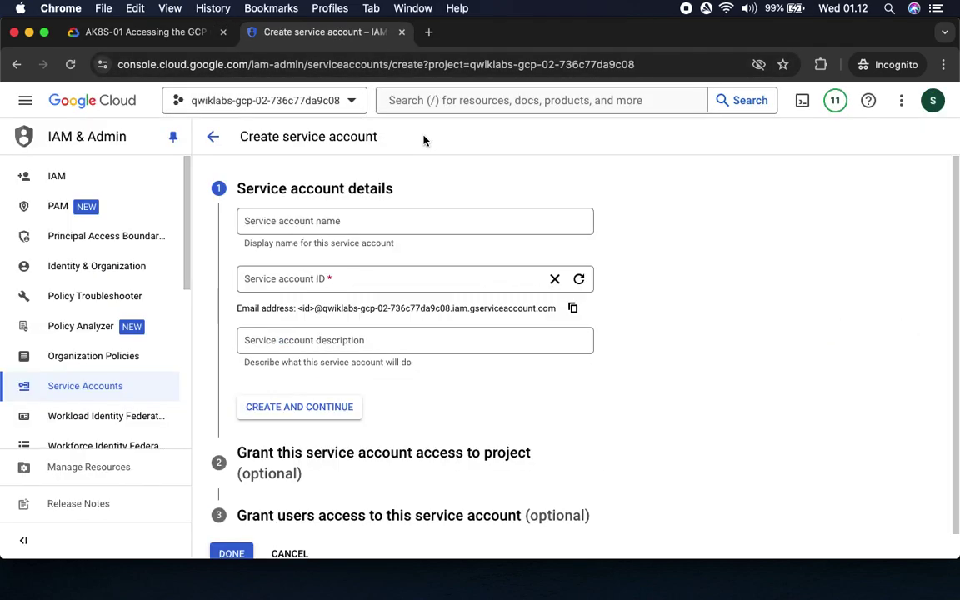
Copy the service account name test-service-account from the lab instructions, enter it in the form, and create the account.
left_click(128, 31)
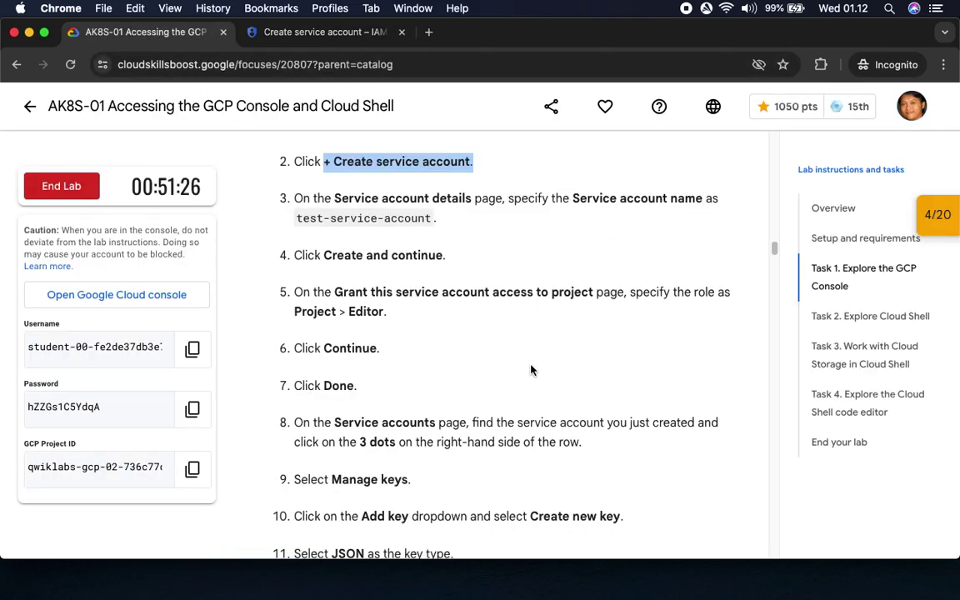
scroll(483, 358, "down", 1)
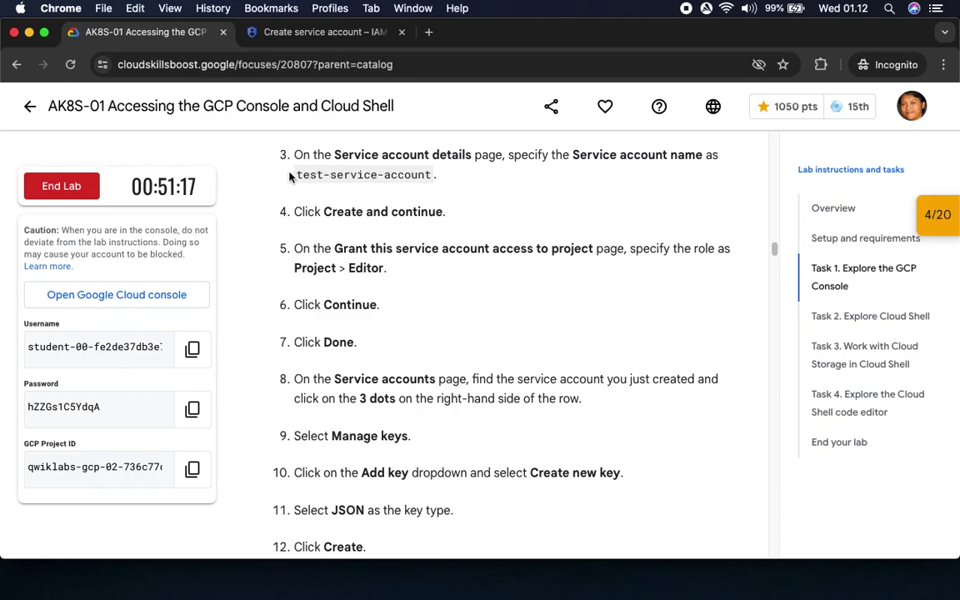
left_click_drag(297, 175, 431, 178)
key("super+c")
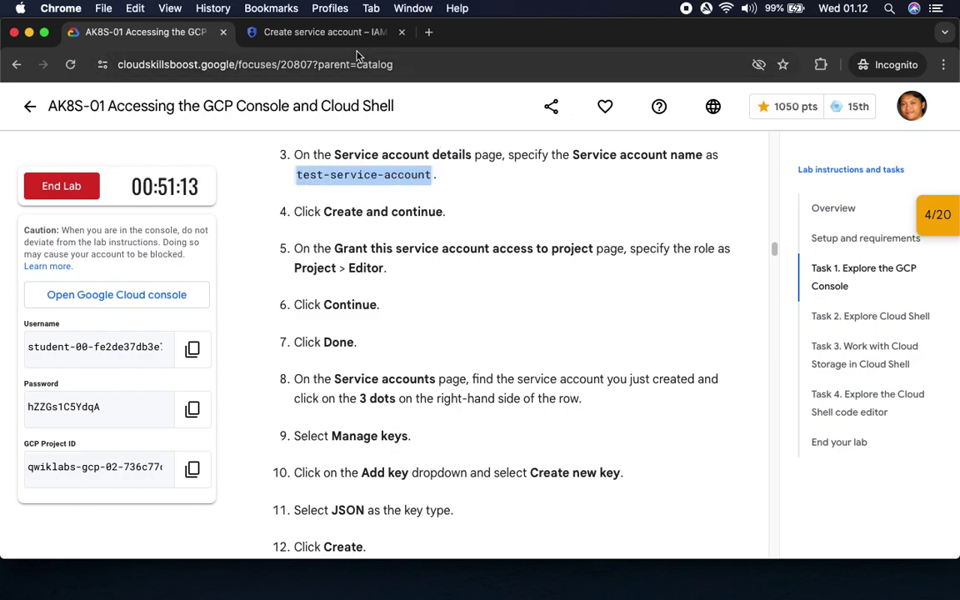
left_click(333, 33)
left_click(300, 218)
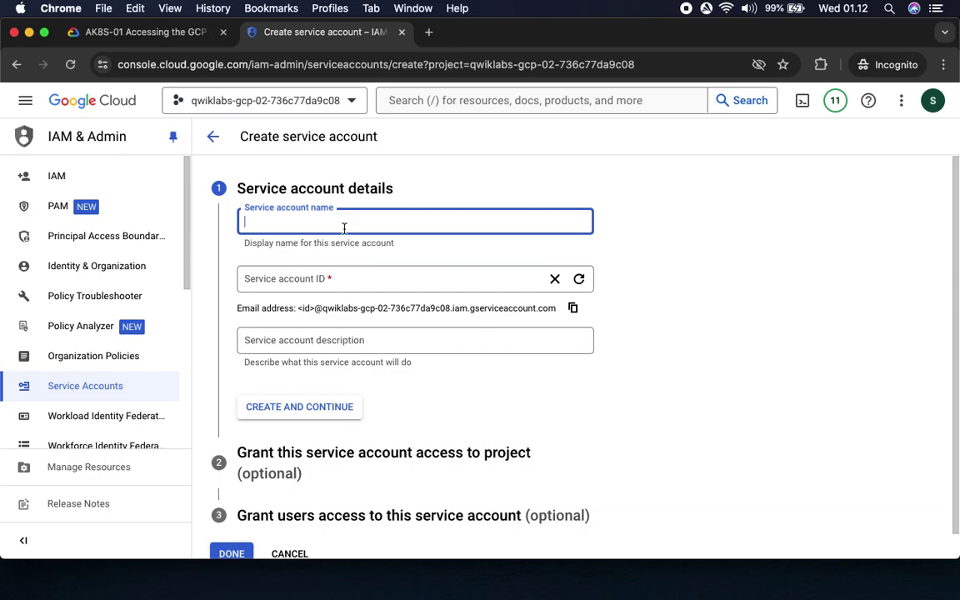
key("super+v")
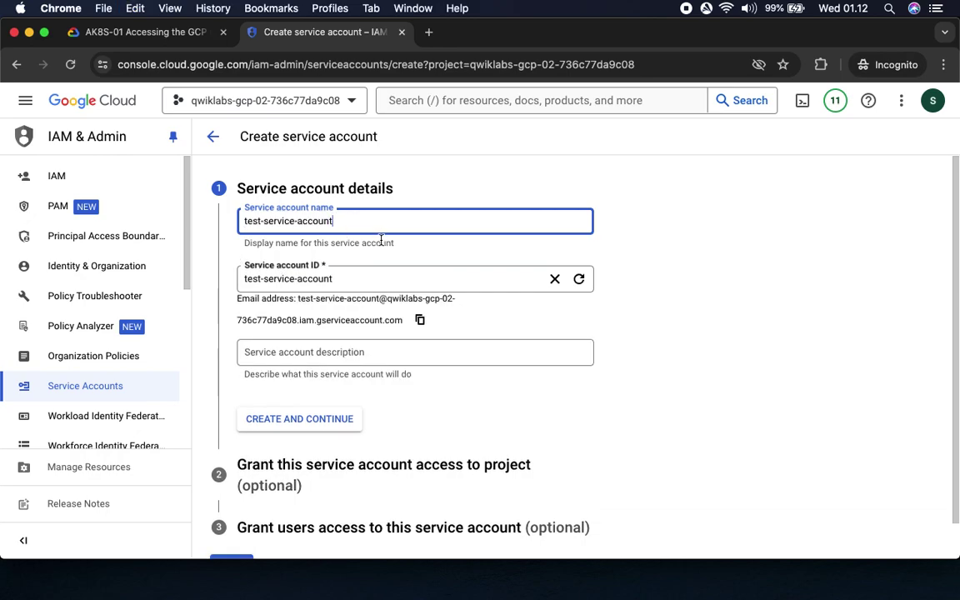
left_click(337, 422)
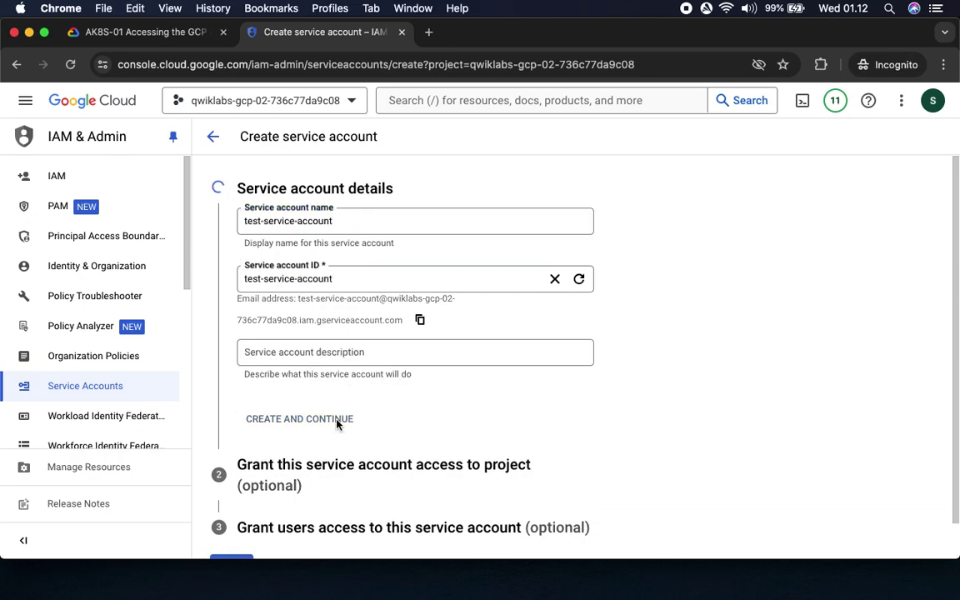
Read the lab's instruction on granting project access and assign the basic Editor role to the new service account.
left_click(146, 32)
scroll(372, 250, "down", 3)
scroll(372, 239, "up", 1)
left_click_drag(307, 163, 446, 164)
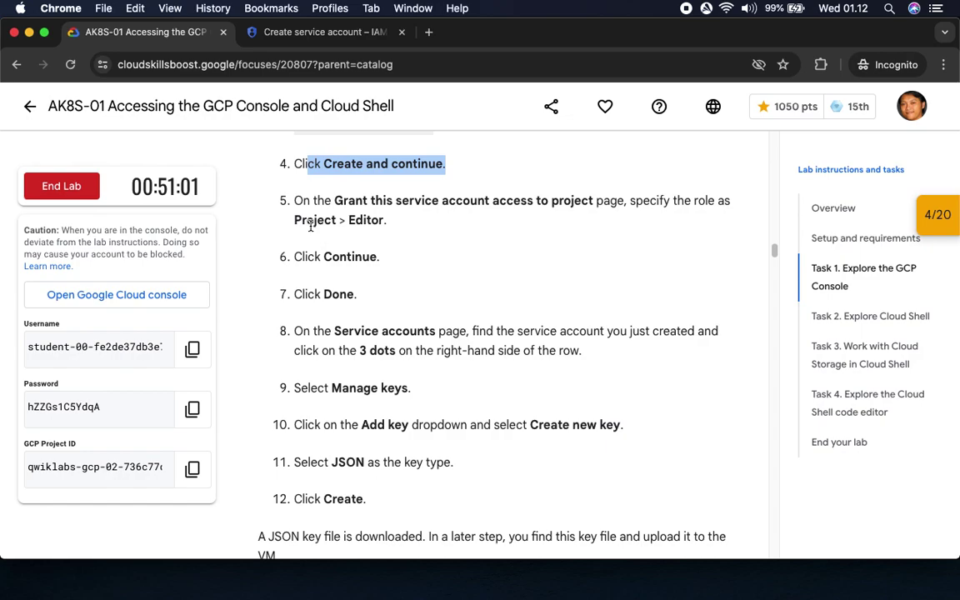
left_click(387, 218)
left_click_drag(305, 220, 433, 222)
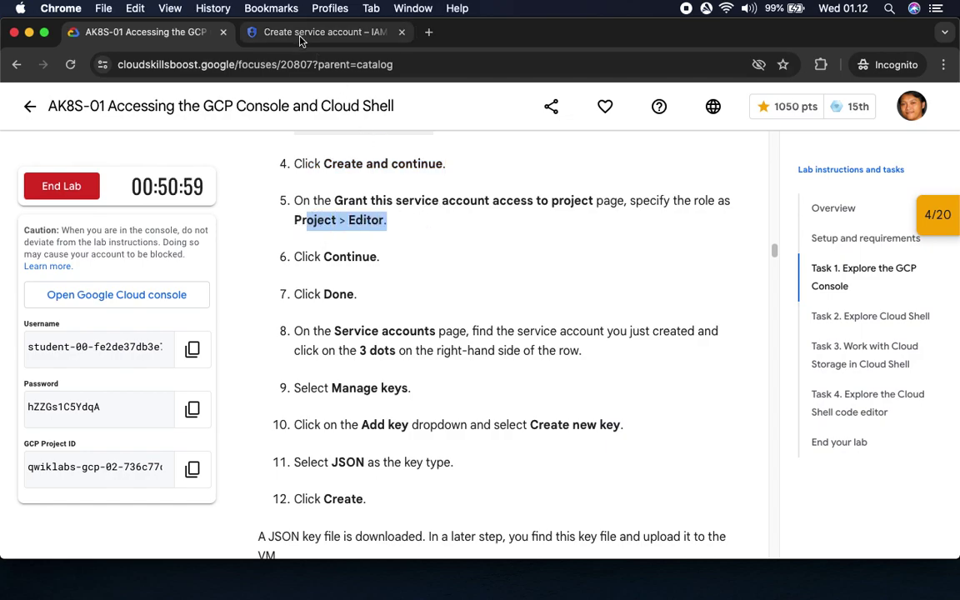
left_click(271, 33)
left_click(334, 352)
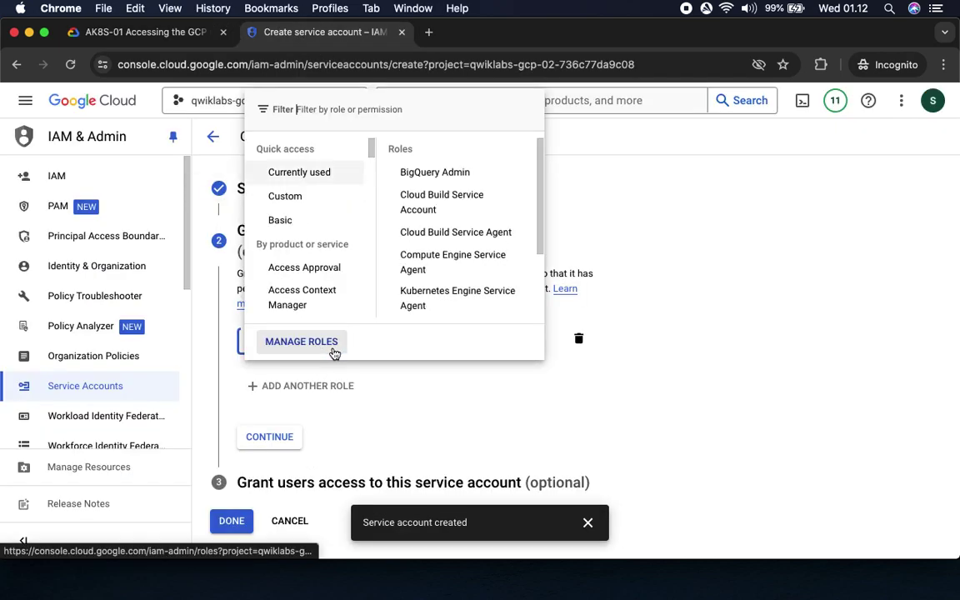
mouse_move(302, 200)
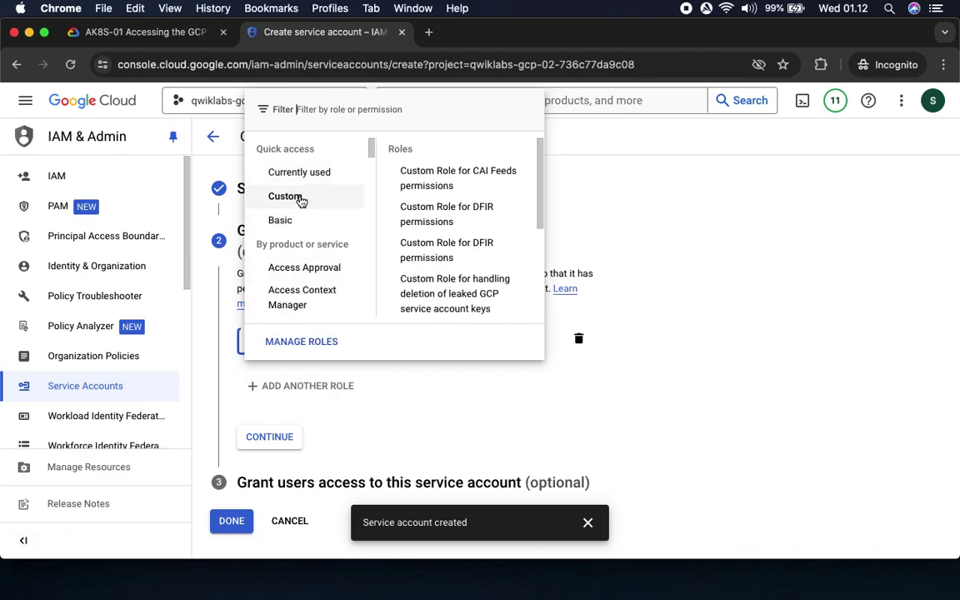
mouse_move(294, 221)
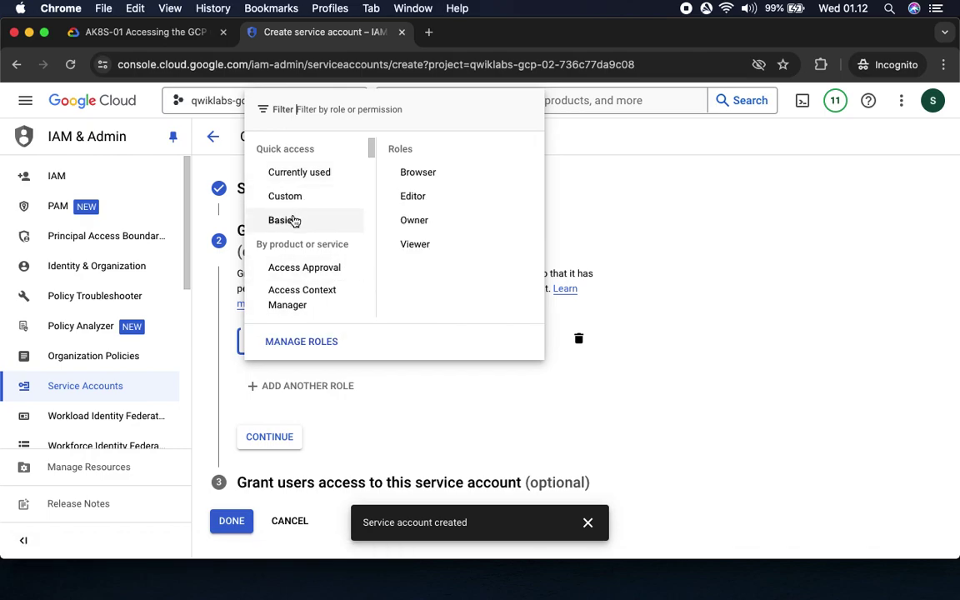
mouse_move(316, 269)
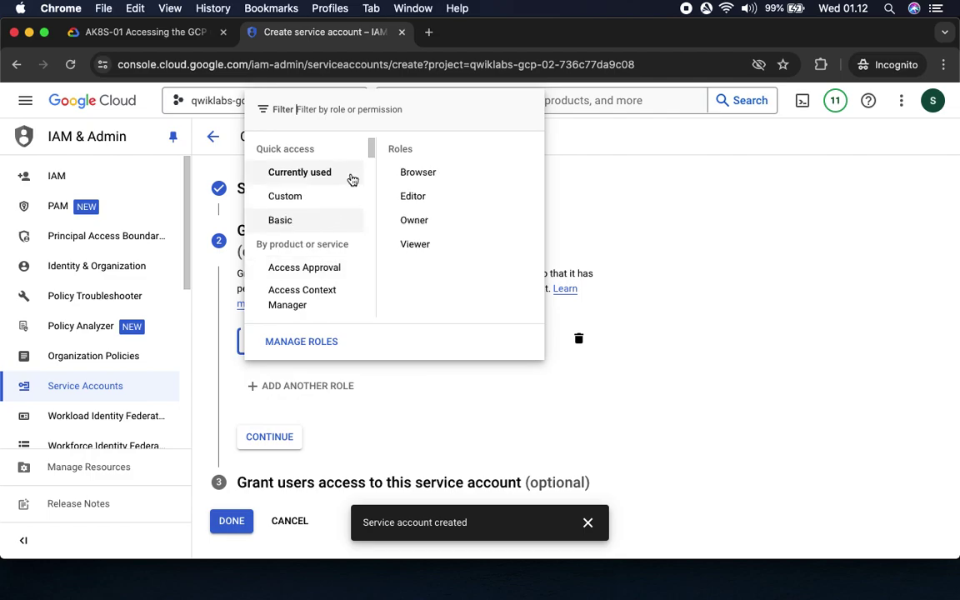
mouse_move(354, 175)
left_click(372, 150)
mouse_move(372, 150)
left_mouse_down()
mouse_move(380, 275)
mouse_move(382, 142)
left_mouse_up()
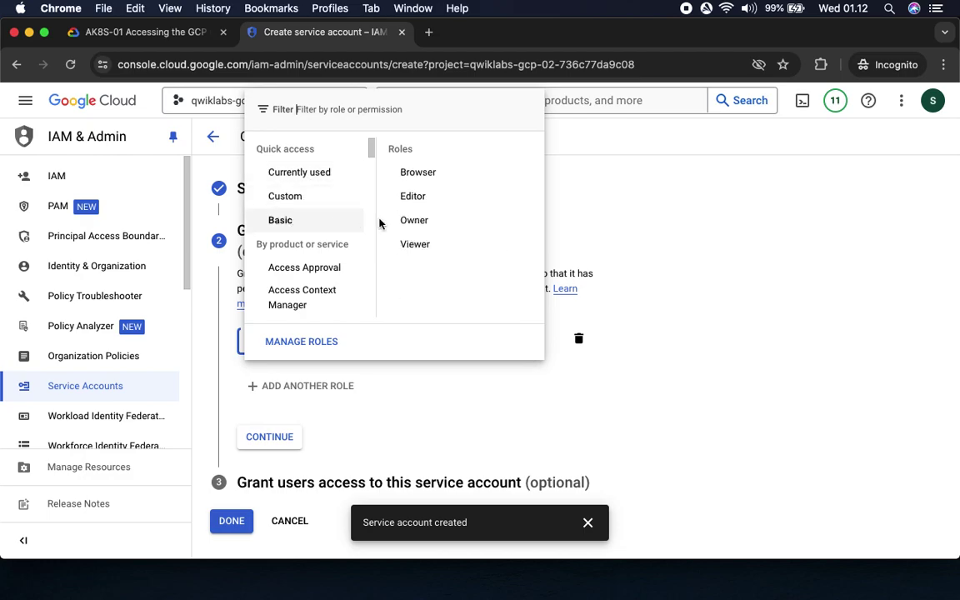
left_click(410, 195)
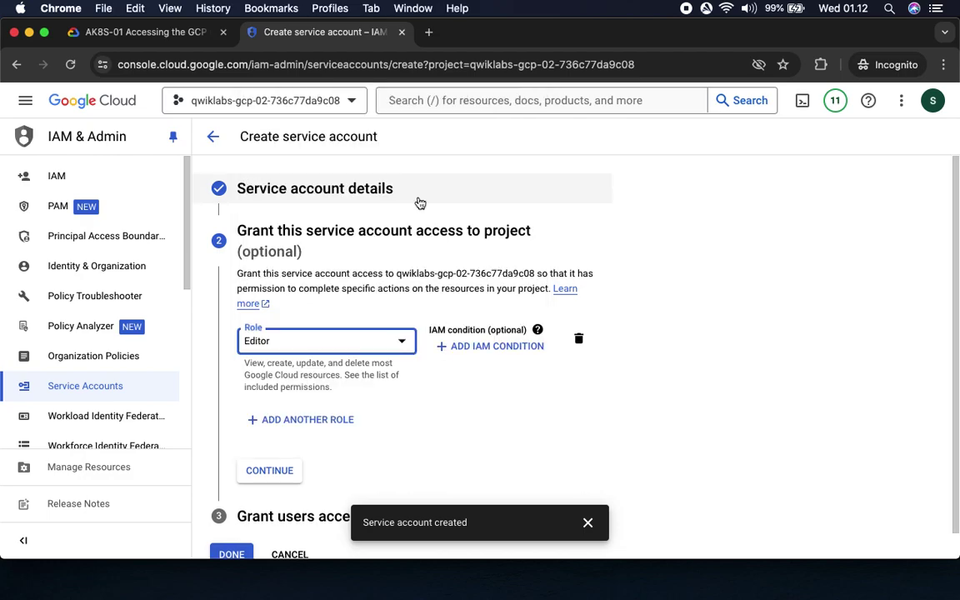
Read the lab's sixth and seventh instructions, apply the role, finish the service account creation, and dismiss the notification.
left_click(130, 32)
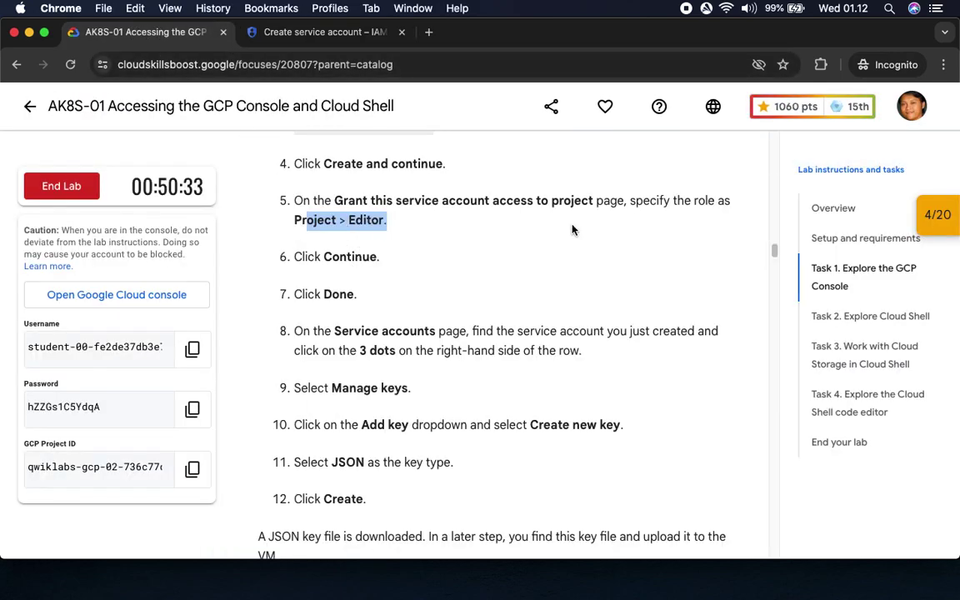
left_click_drag(322, 256, 379, 257)
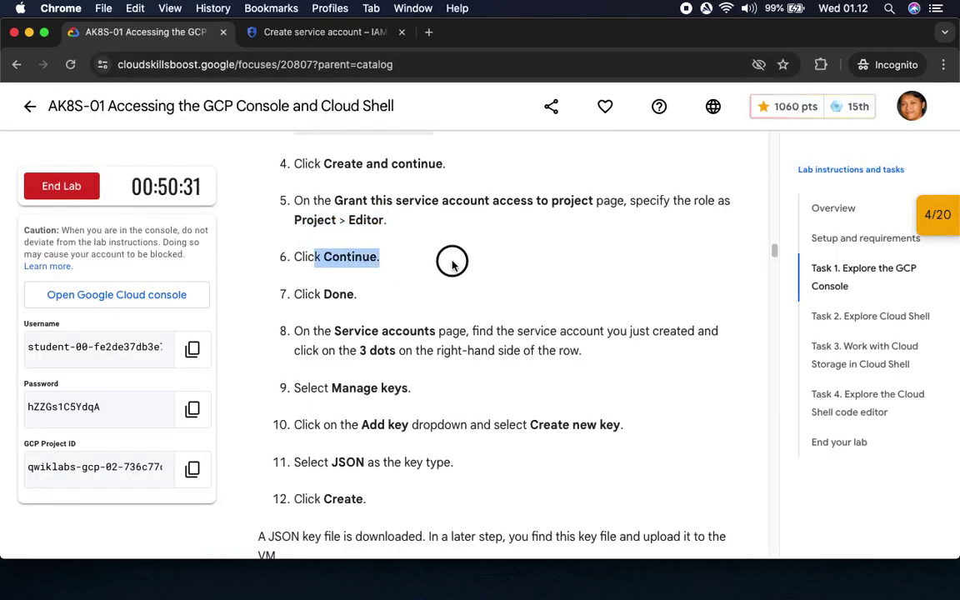
left_click_drag(322, 294, 357, 294)
left_click(330, 33)
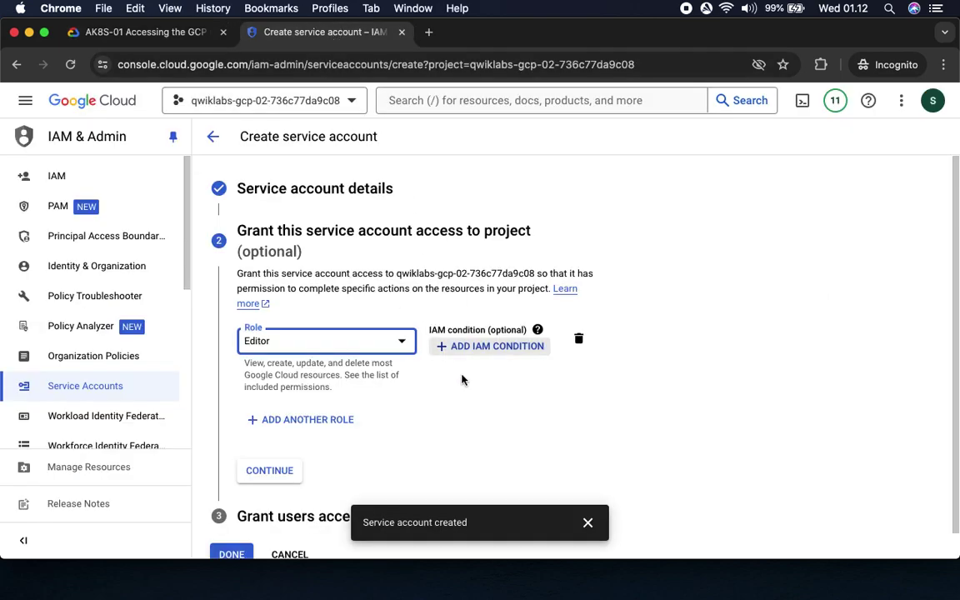
left_click(269, 470)
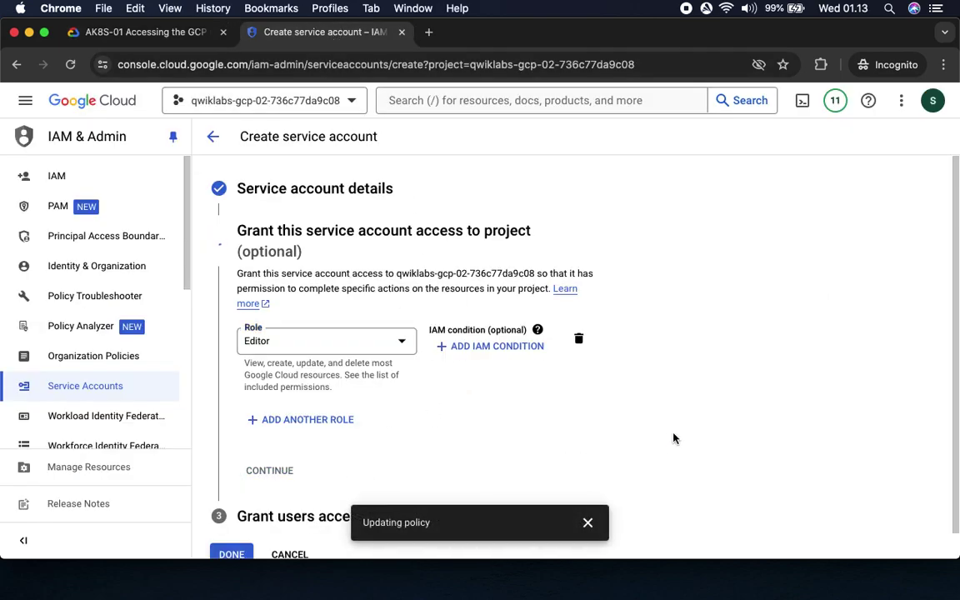
left_click(230, 496)
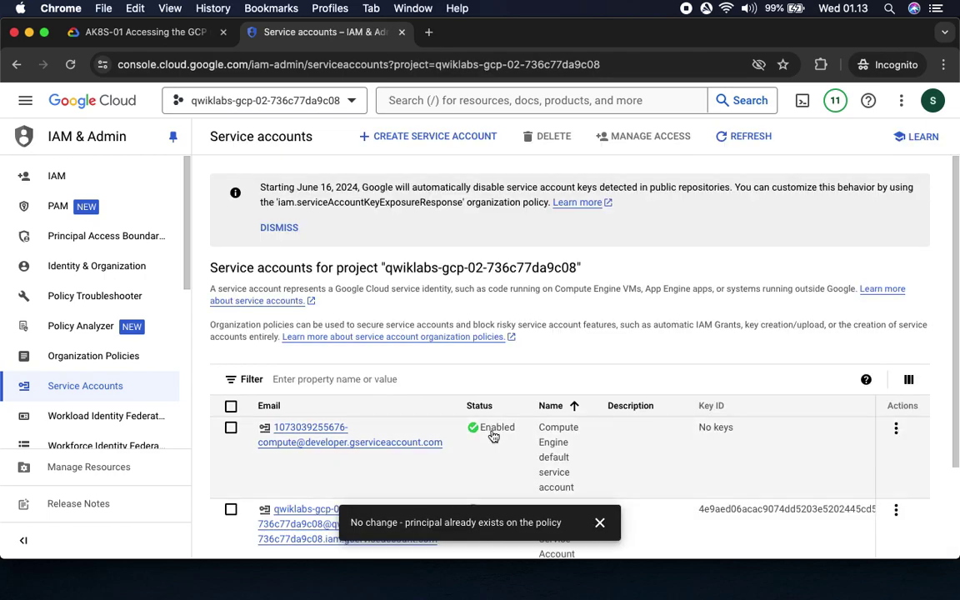
left_click(600, 522)
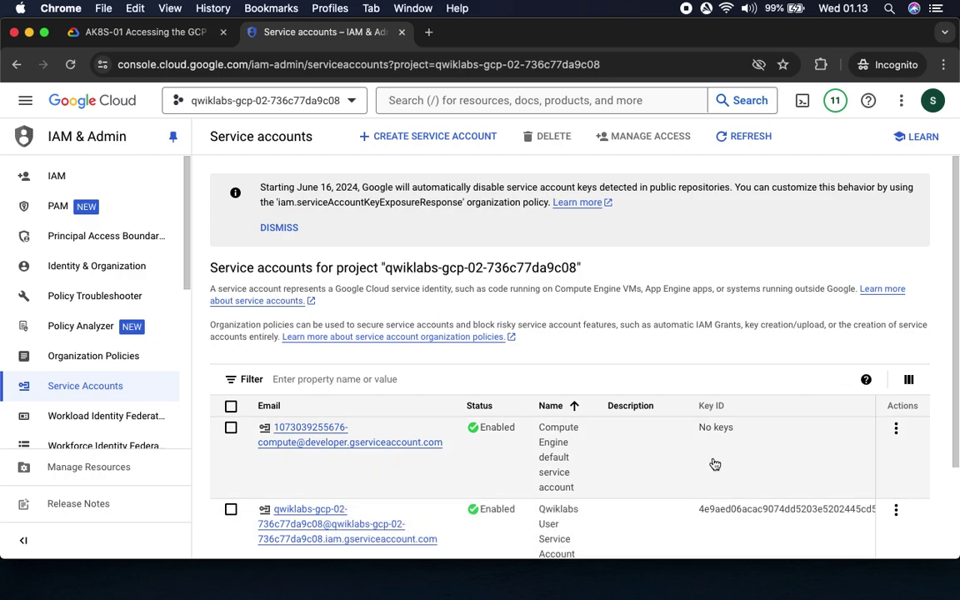
Read the lab's eighth instruction, then refresh the service accounts list and dismiss the notice about exposed keys.
scroll(713, 460, "down", 2)
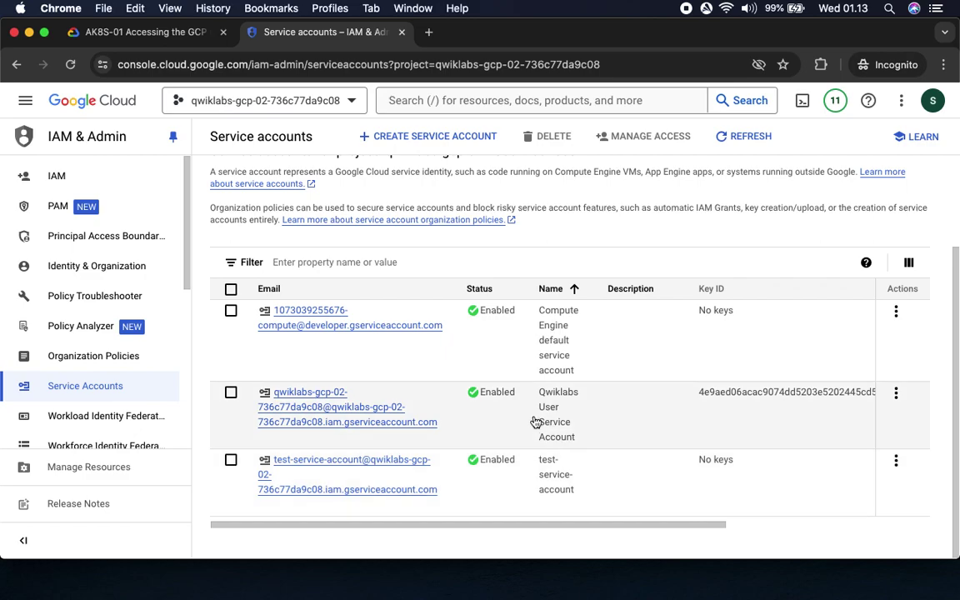
scroll(533, 367, "up", 3)
left_click(118, 32)
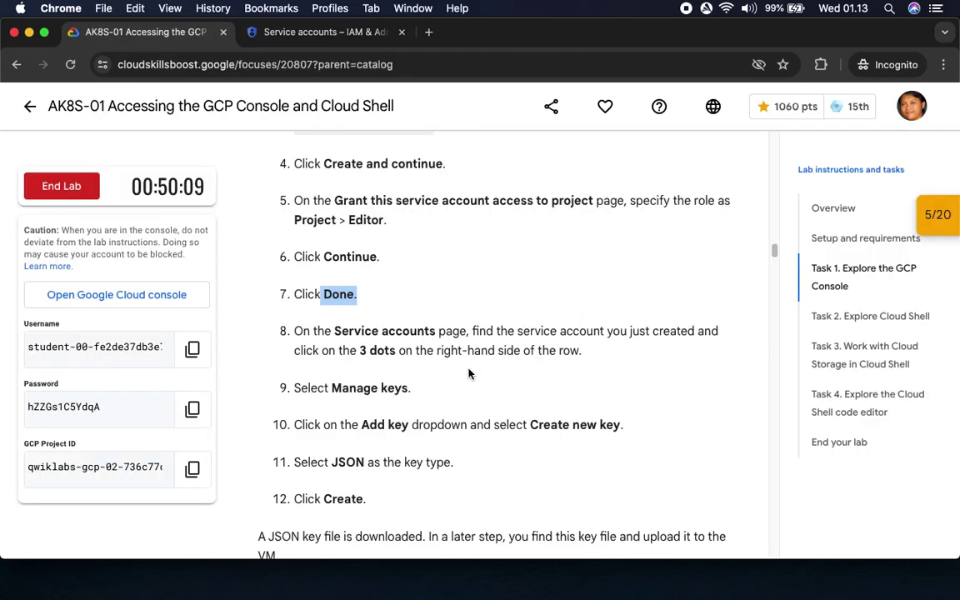
left_click_drag(325, 332, 530, 334)
scroll(580, 375, "down", 4)
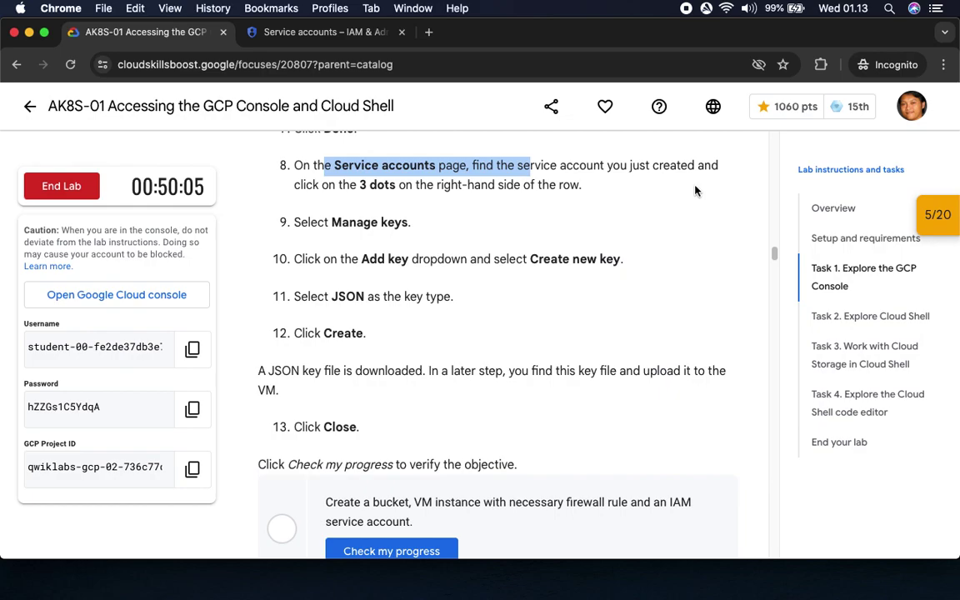
left_click_drag(362, 184, 582, 185)
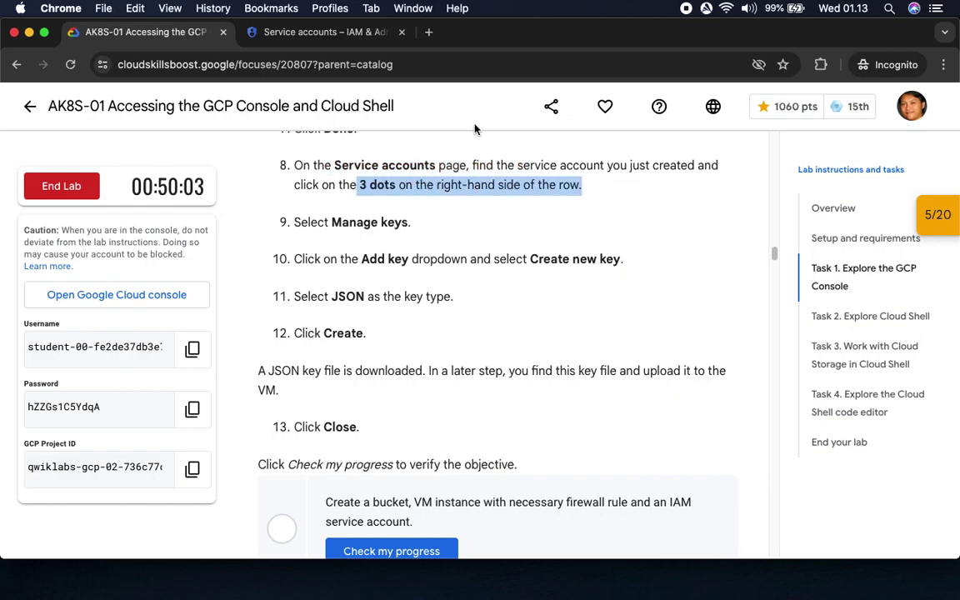
left_click(317, 34)
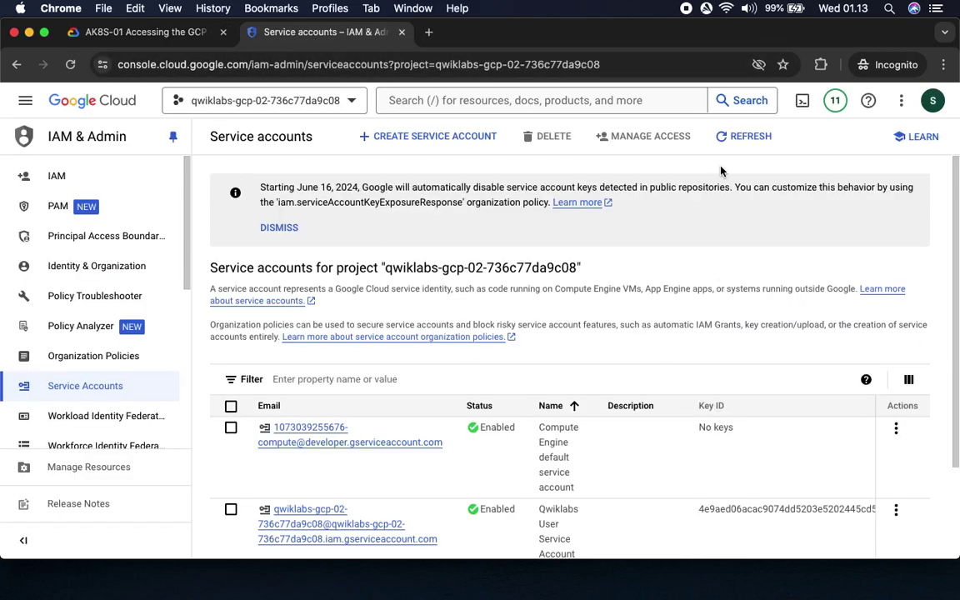
left_click(732, 135)
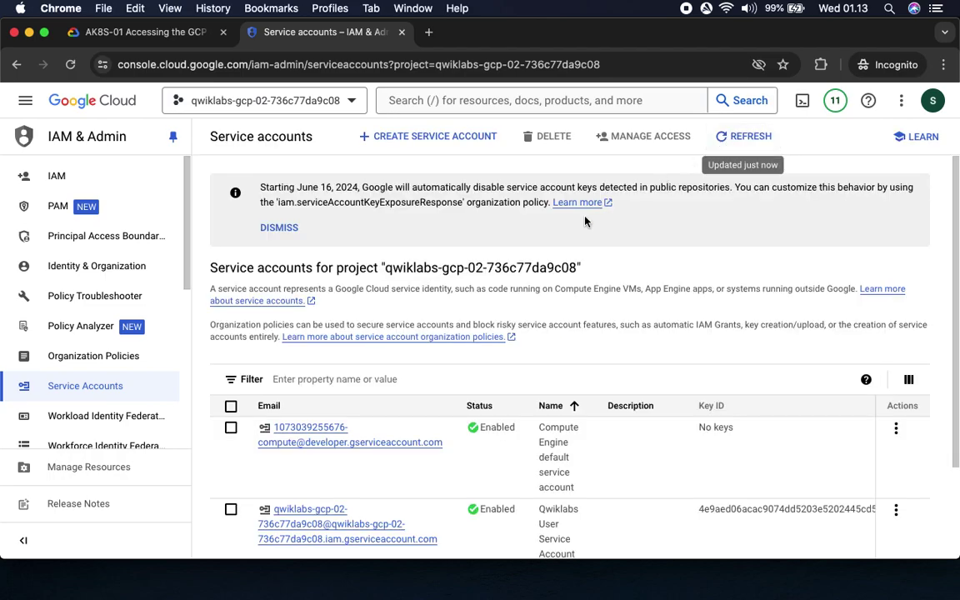
left_click(280, 227)
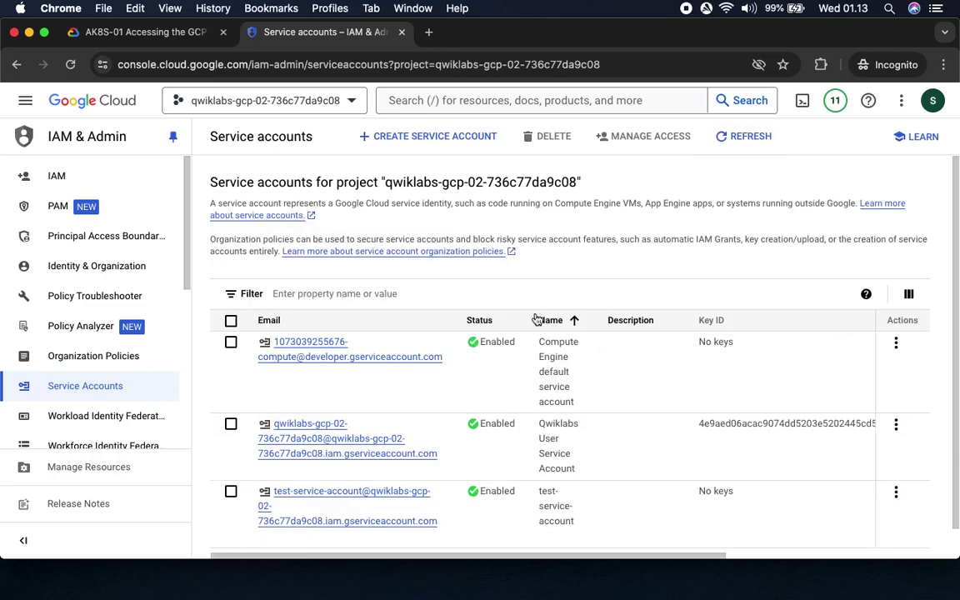
scroll(555, 346, "down", 1)
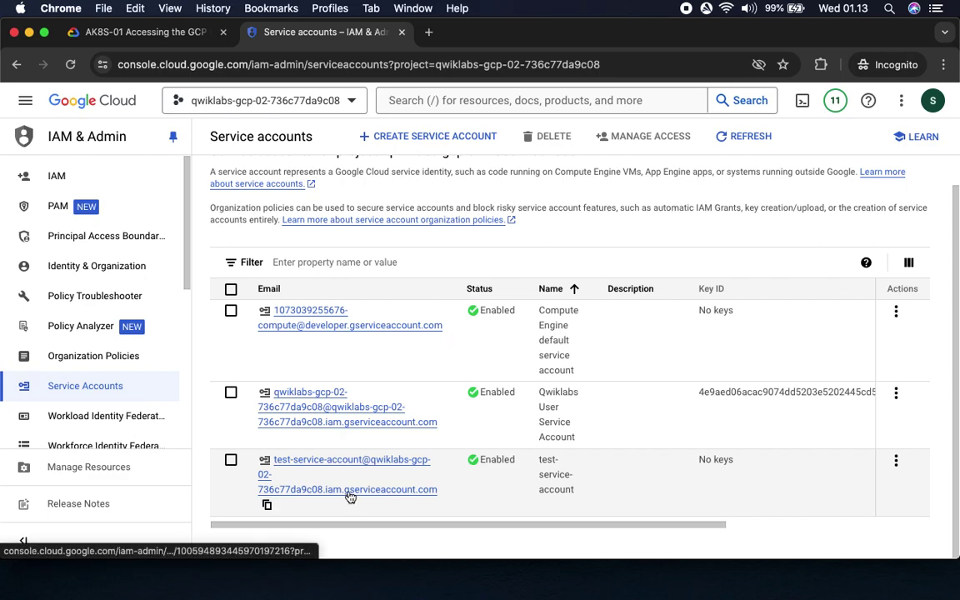
Read the lab's ninth instruction and open the key management page of test-service-account.
left_click(144, 33)
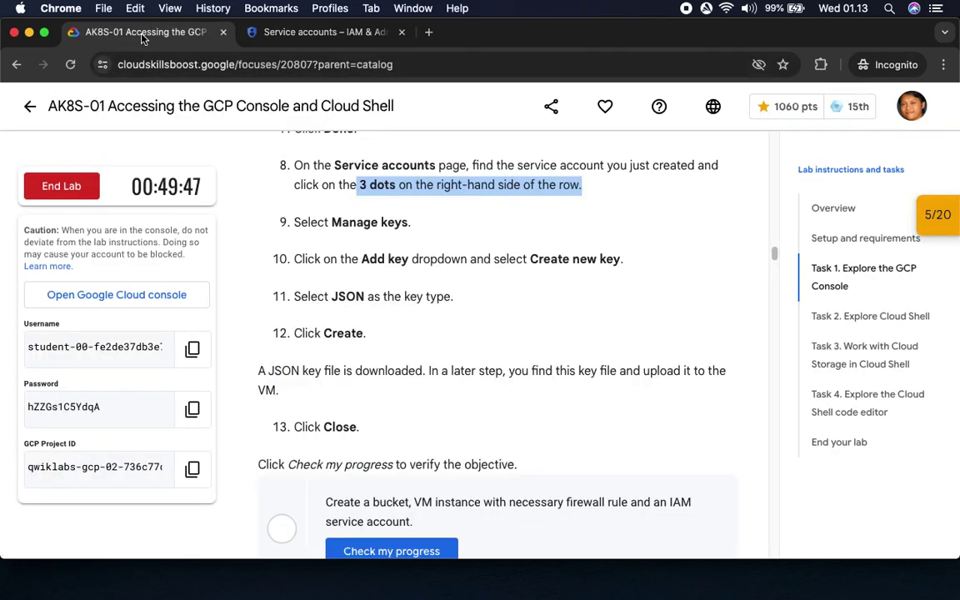
scroll(513, 367, "up", 5)
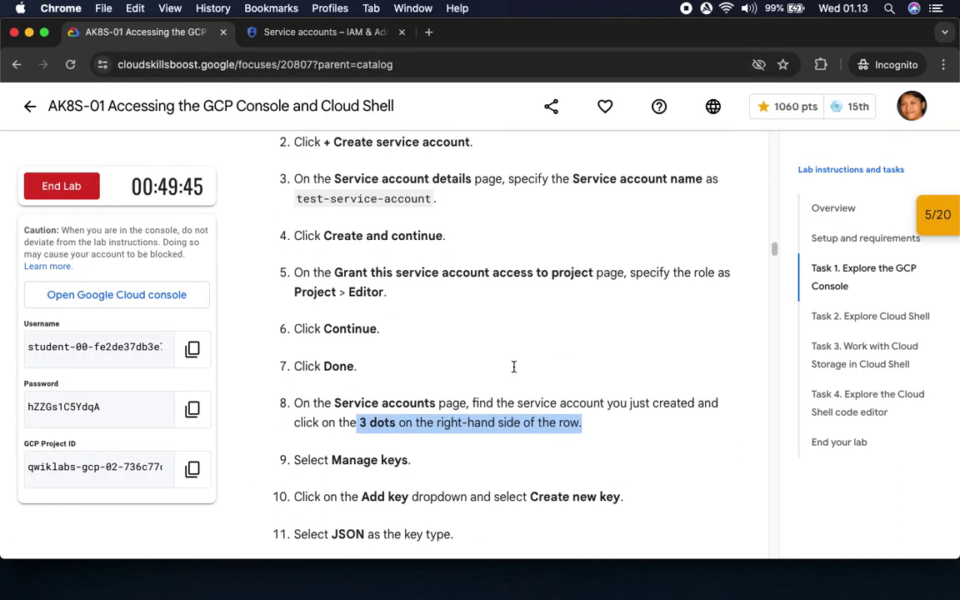
scroll(513, 371, "down", 6)
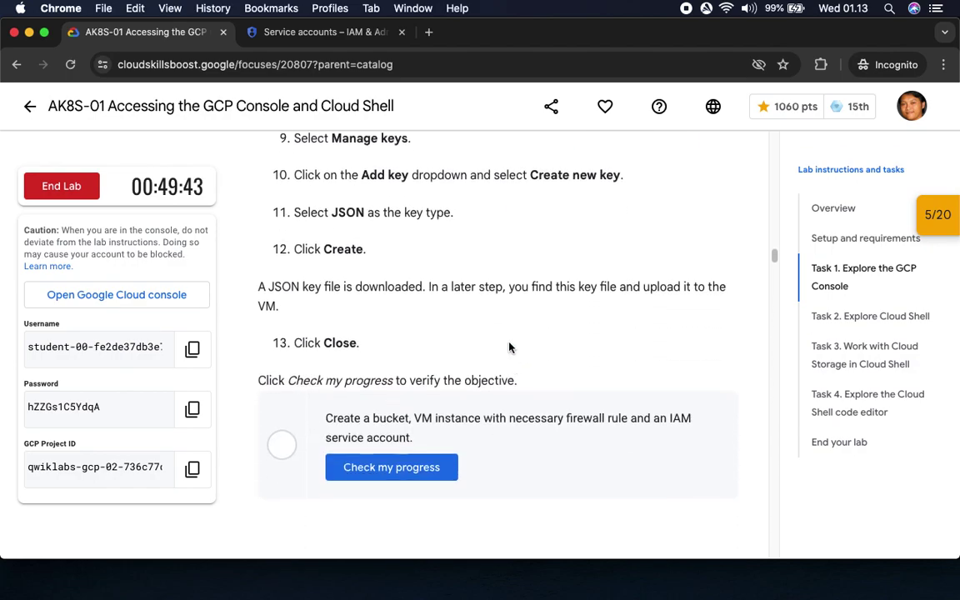
left_click_drag(331, 163, 409, 163)
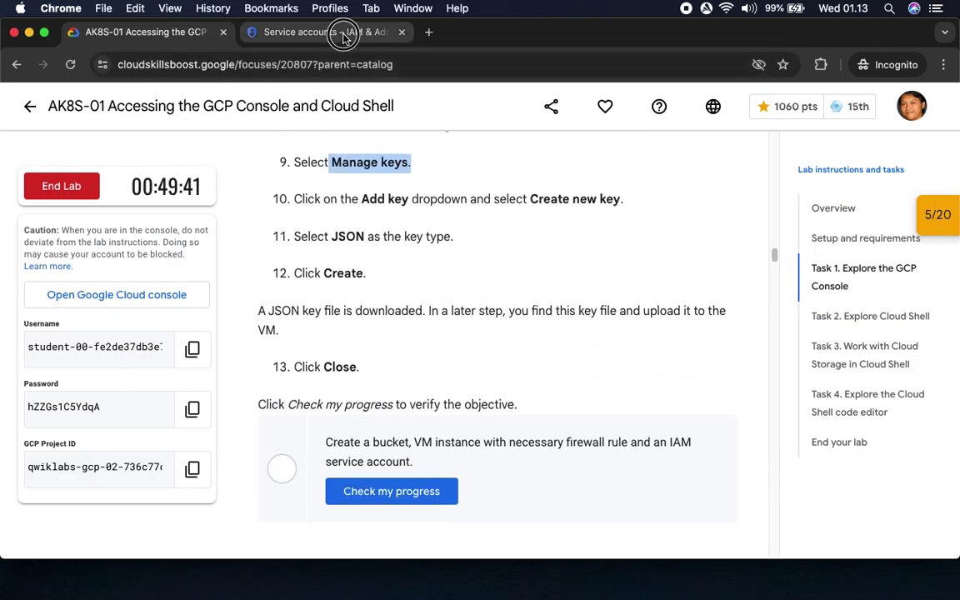
left_click(308, 31)
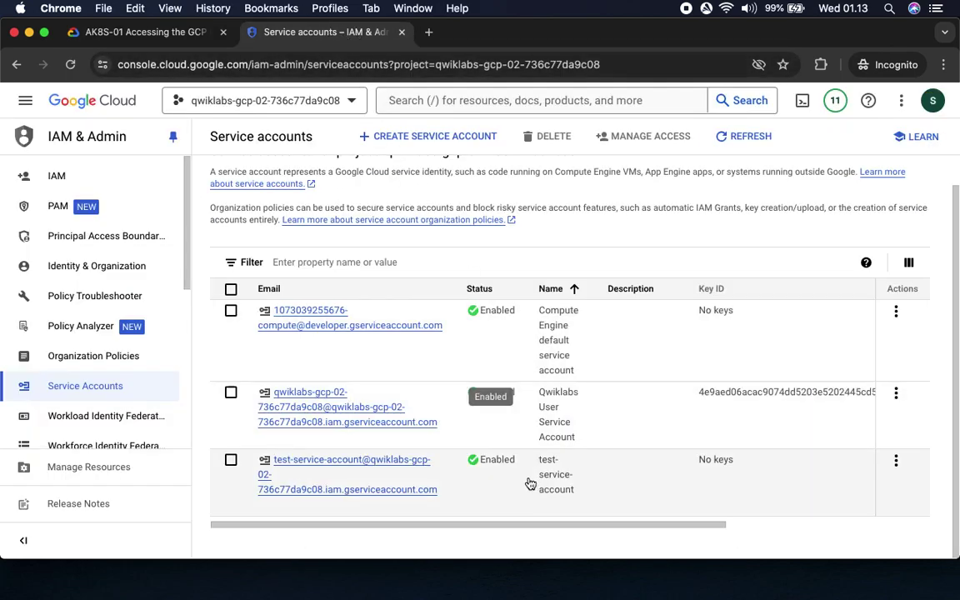
left_click(896, 463)
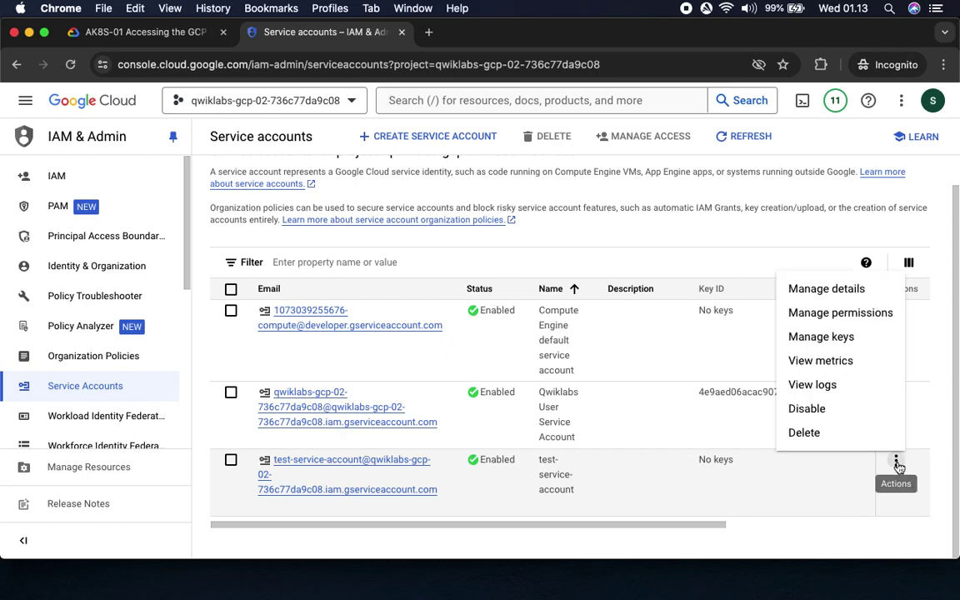
left_click(823, 337)
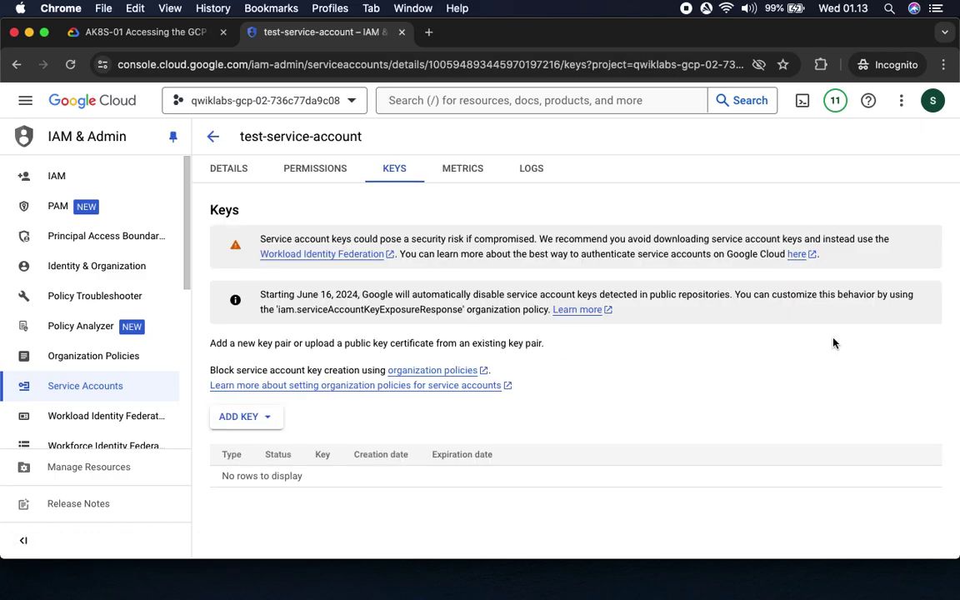
Read the lab's key creation instructions and create a new private key of type JSON for test-service-account.
left_click(148, 32)
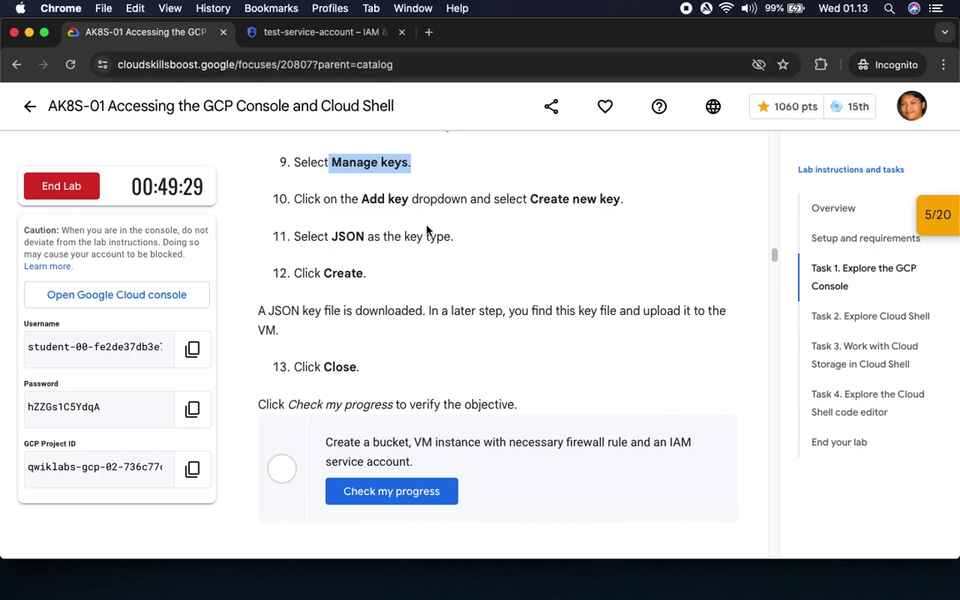
left_click_drag(361, 199, 429, 204)
left_click_drag(530, 199, 627, 202)
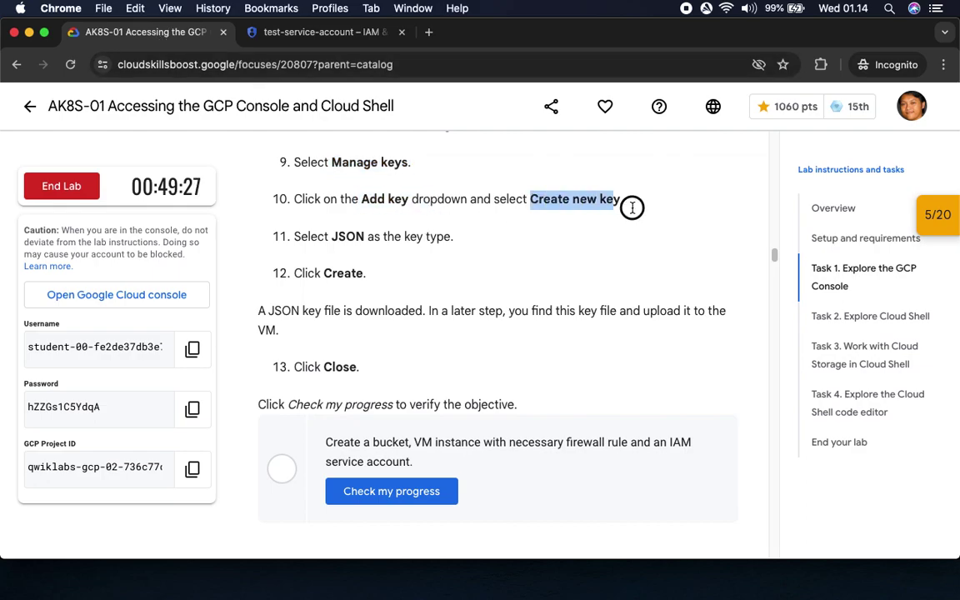
left_click_drag(330, 237, 452, 237)
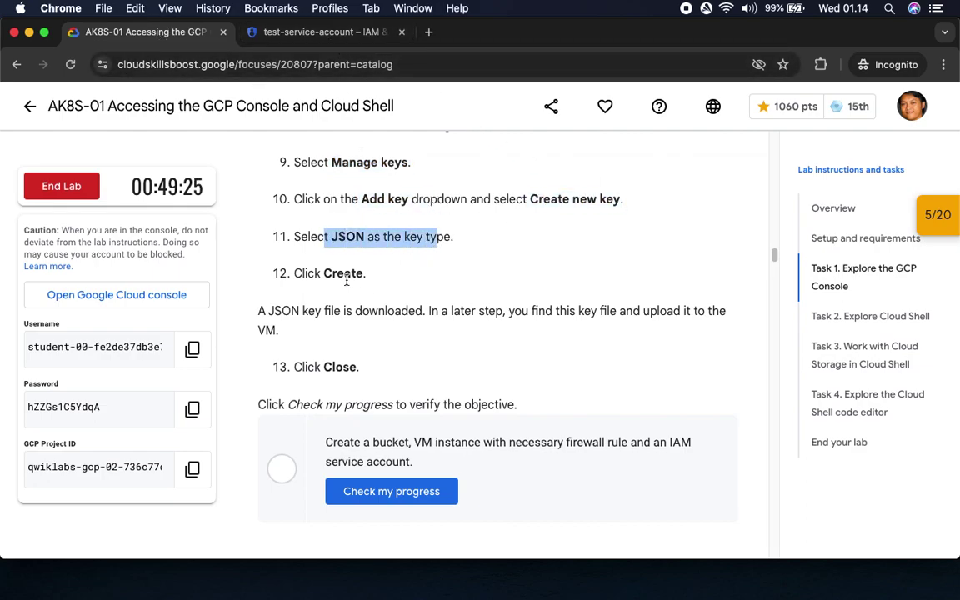
left_click_drag(336, 273, 427, 272)
left_click(298, 33)
left_click(267, 417)
left_click(272, 451)
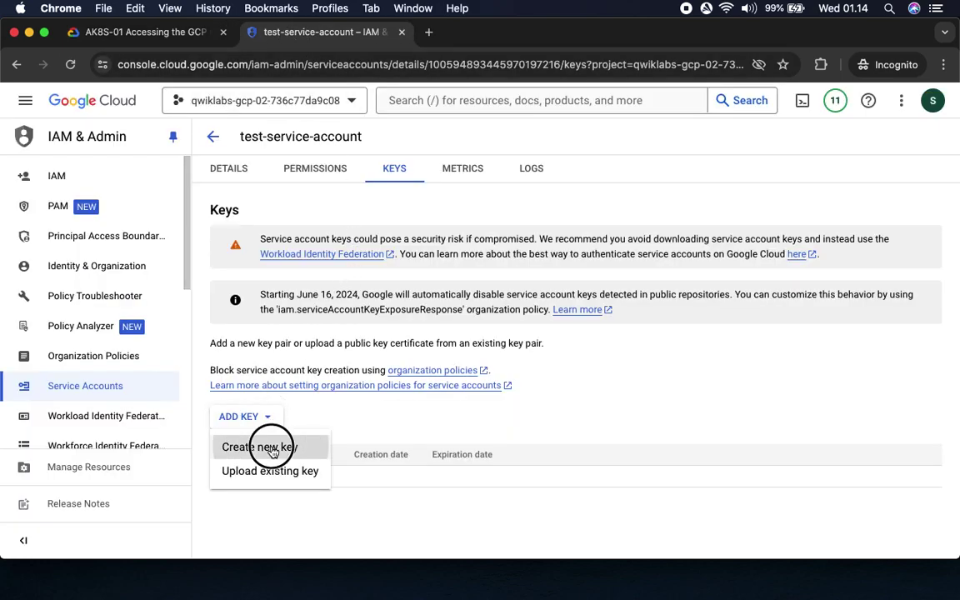
left_click(295, 315)
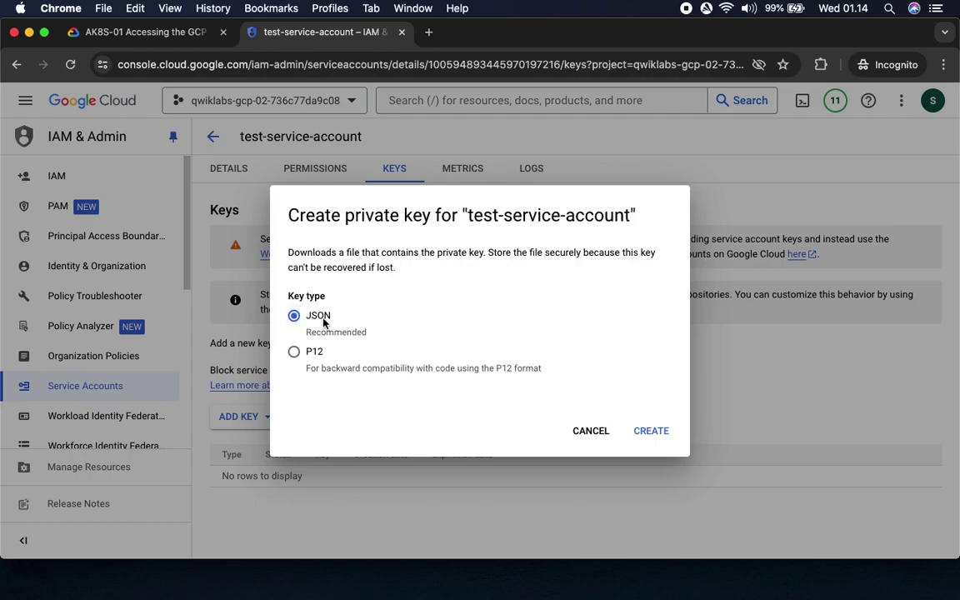
left_click(655, 432)
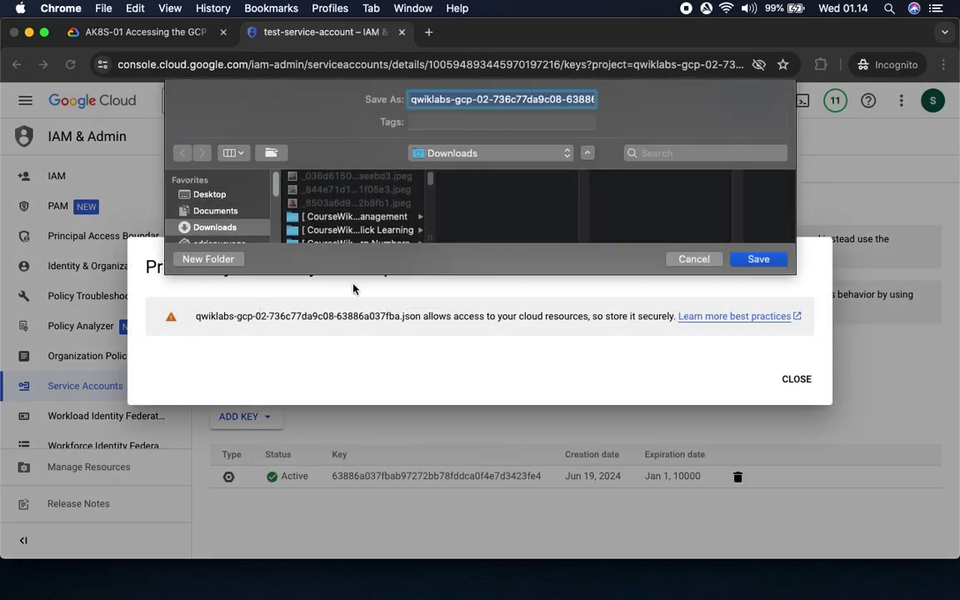
Save the JSON private key file to the Downloads folder and close the key confirmation.
left_click(757, 260)
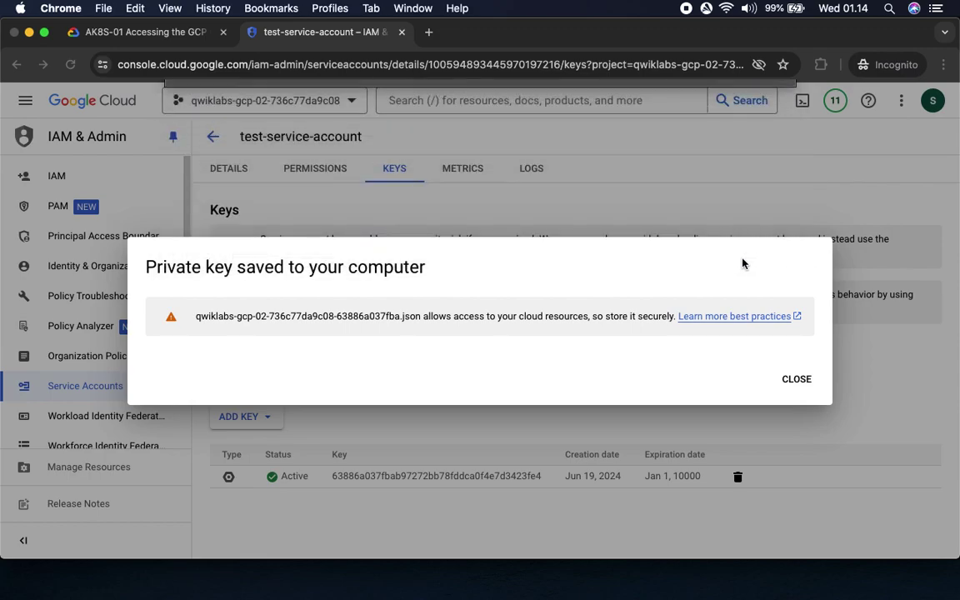
left_click_drag(165, 268, 450, 272)
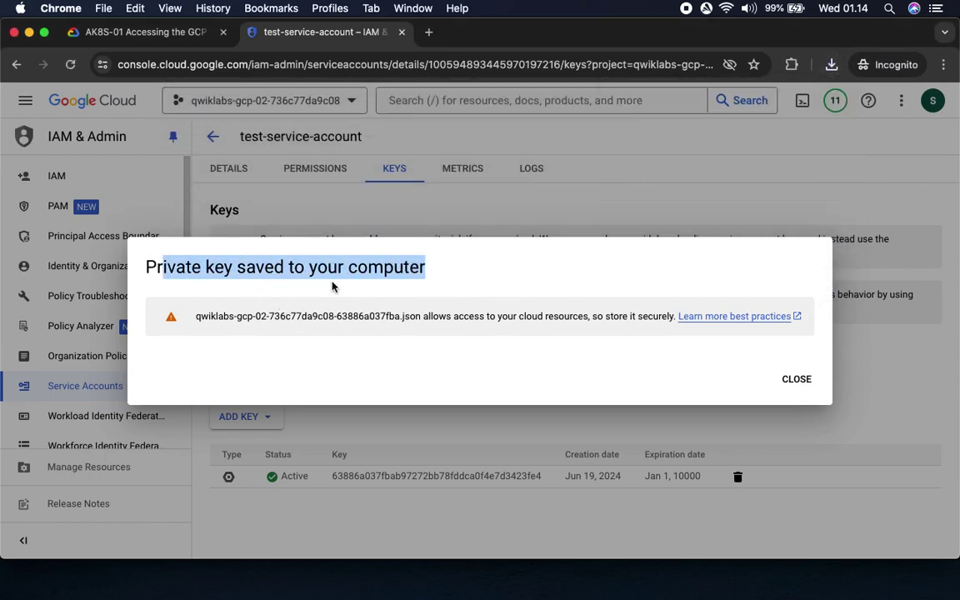
left_click(800, 380)
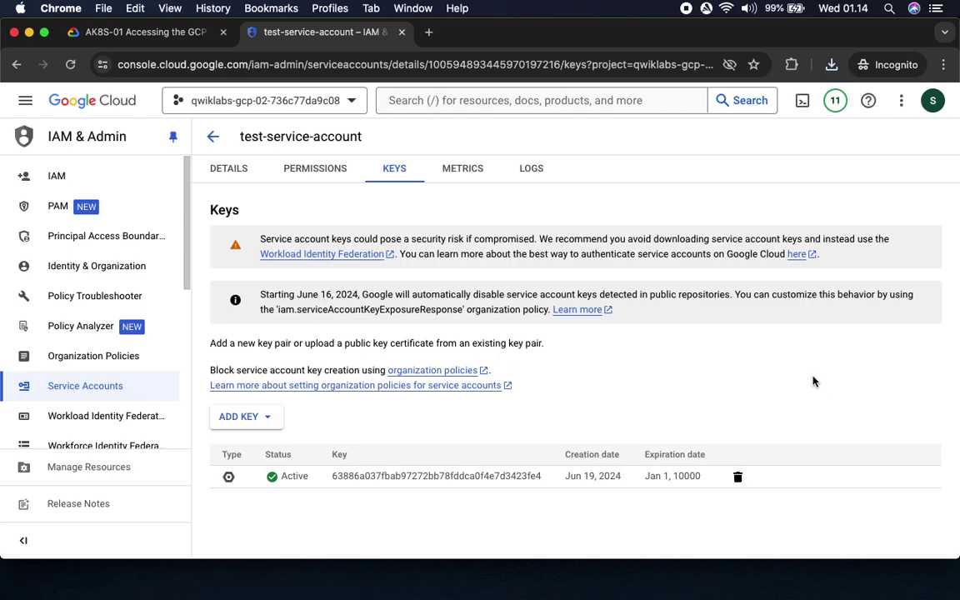
Check the lab progress for the bucket, VM instance and IAM service account objective, and review the checkpoints overview.
left_click(113, 33)
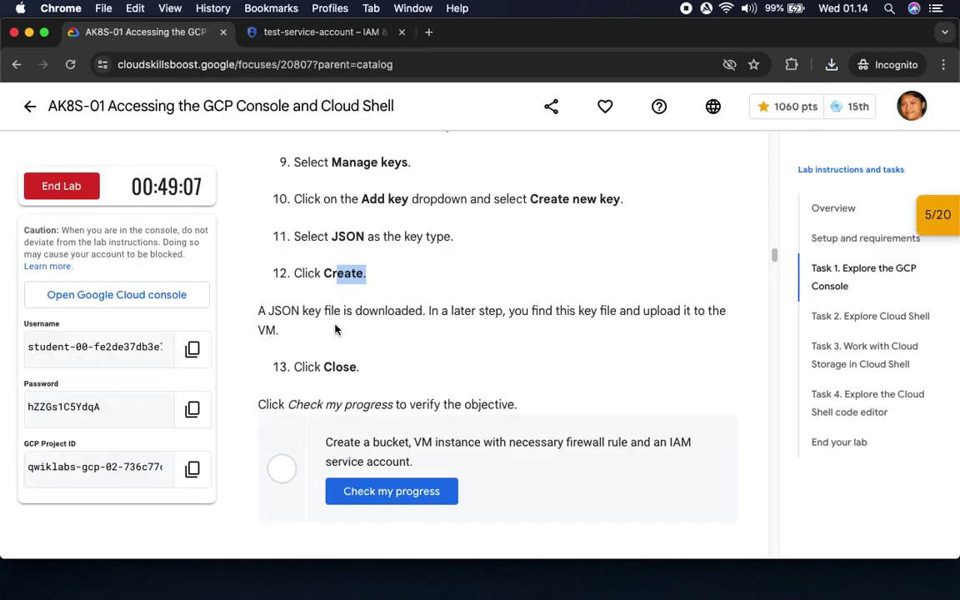
left_click(358, 333)
left_click(397, 493)
scroll(566, 475, "down", 5)
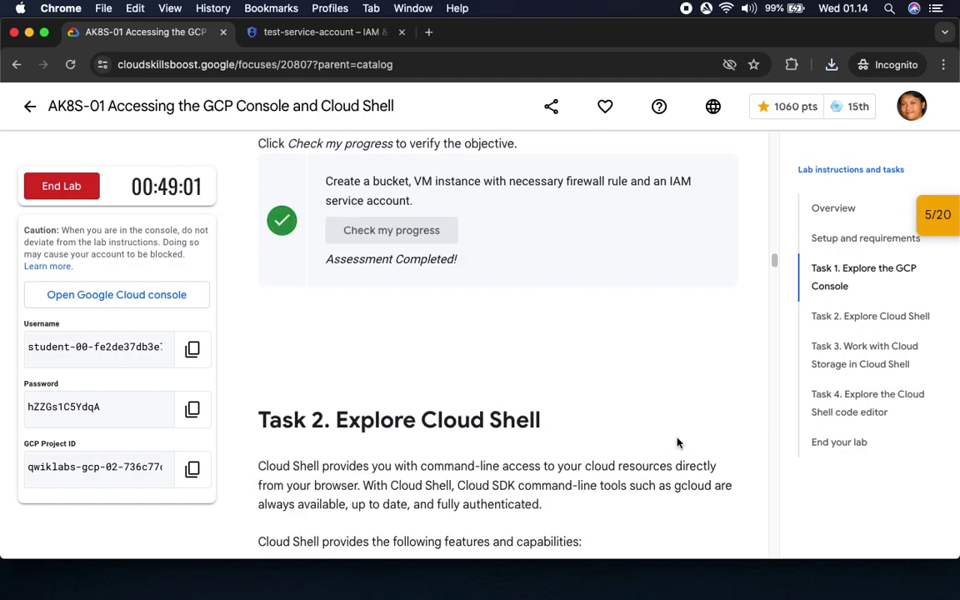
left_click(929, 218)
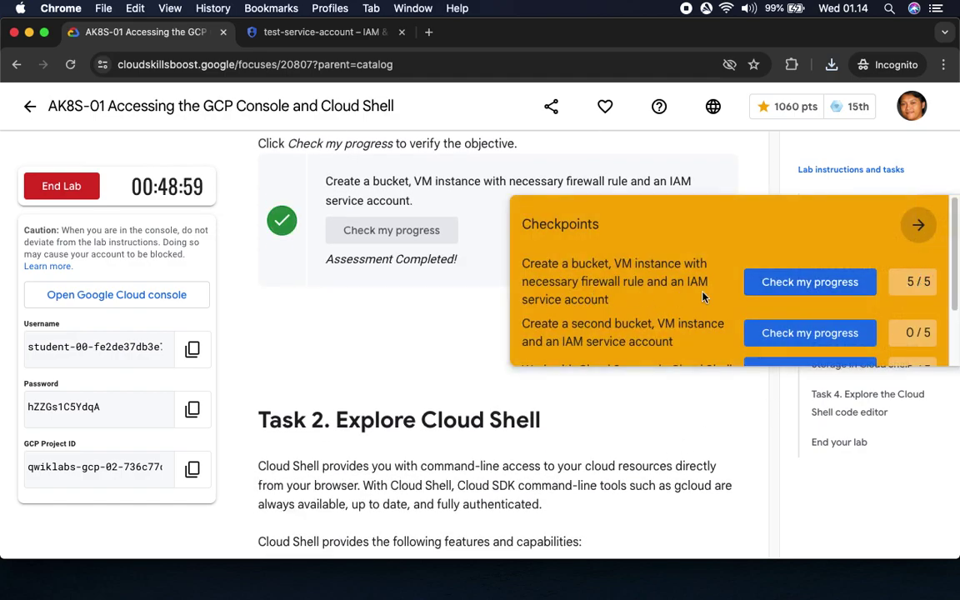
left_click(917, 224)
Read the lab's Task 2 introduction on Cloud Shell's features, capabilities and session persistence.
scroll(639, 349, "down", 3)
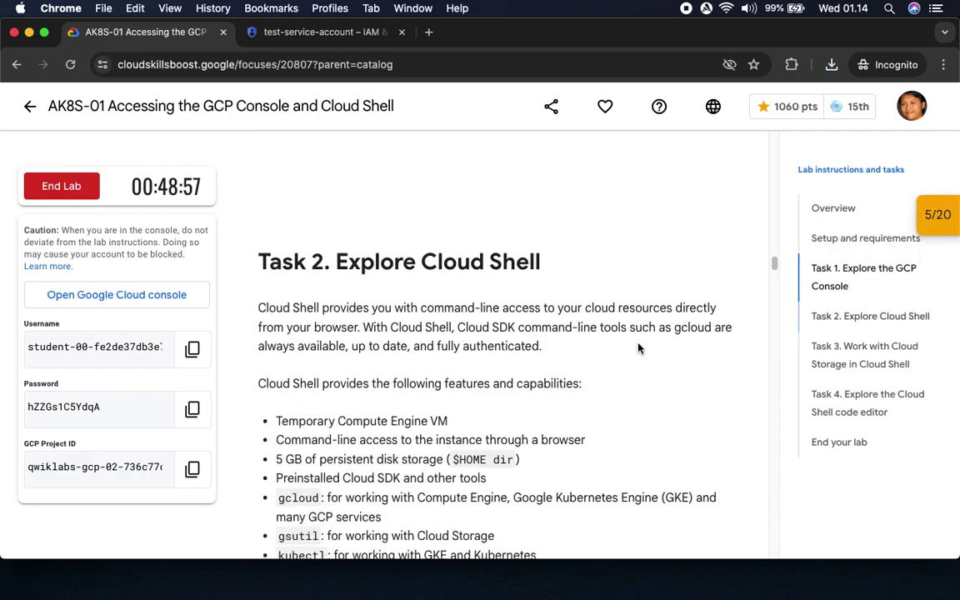
scroll(600, 292, "down", 1)
scroll(383, 242, "down", 2)
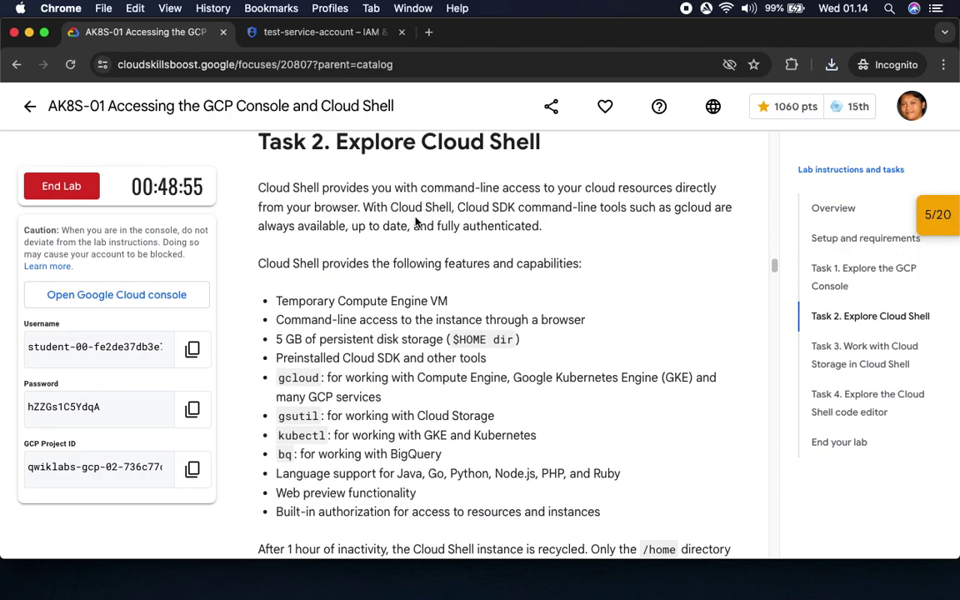
scroll(472, 317, "down", 1)
scroll(472, 317, "down", 2)
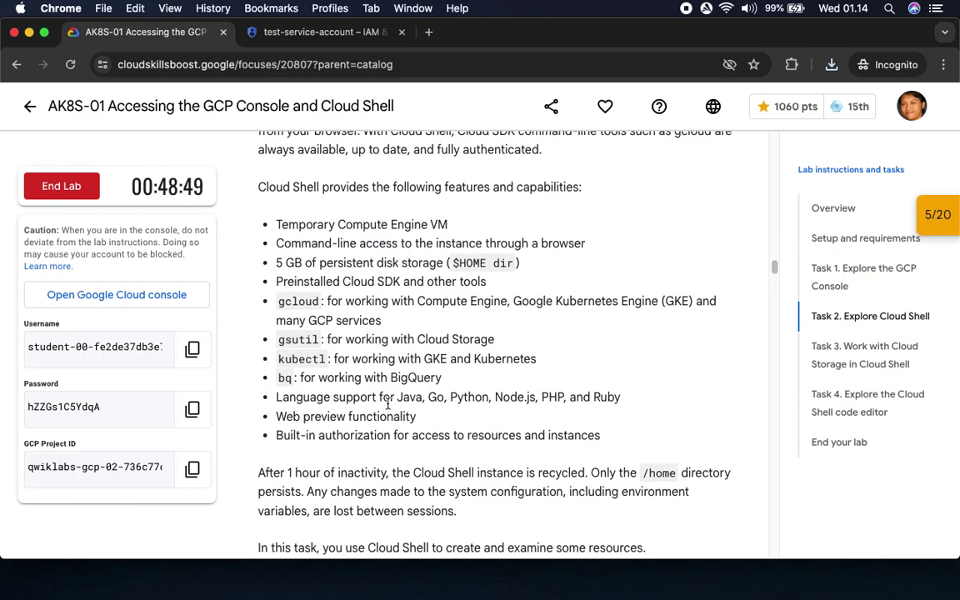
scroll(325, 462, "down", 5)
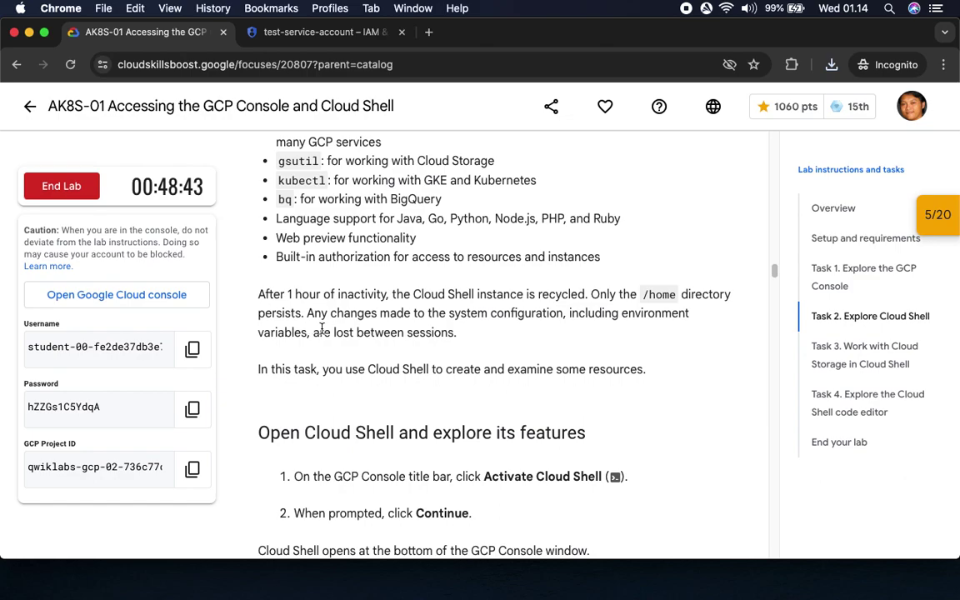
scroll(450, 325, "down", 2)
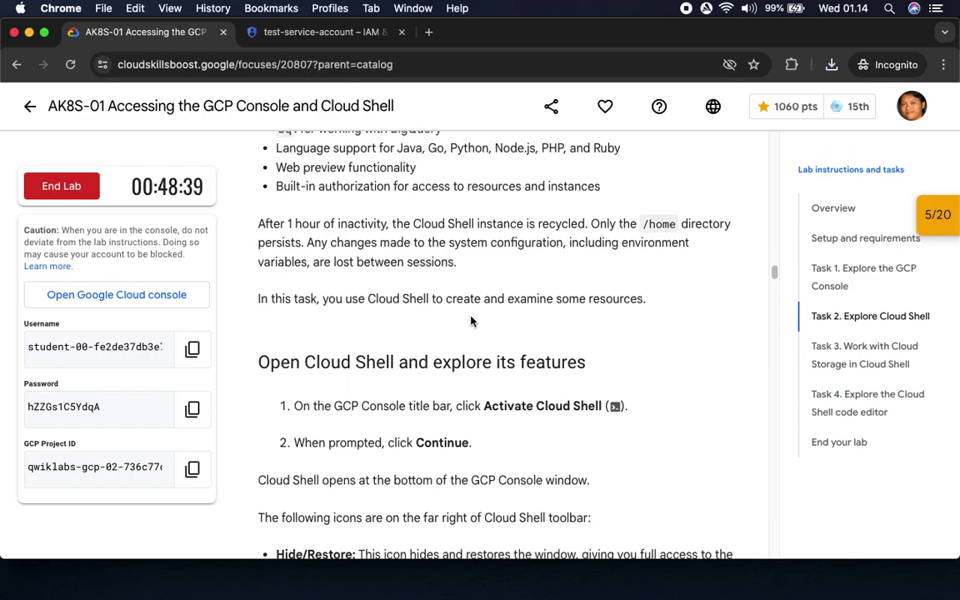
scroll(339, 350, "down", 5)
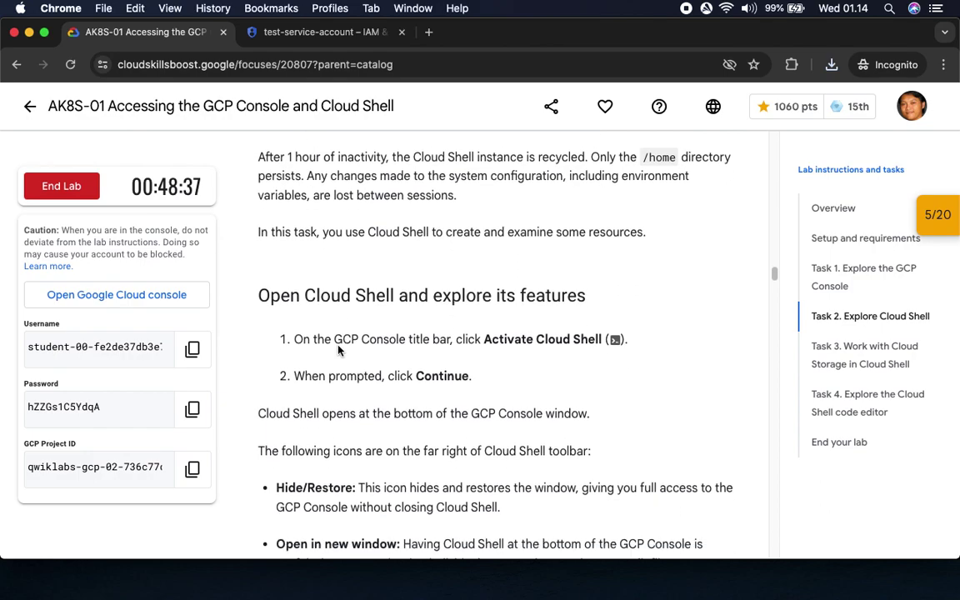
Read the lab's Activate Cloud Shell instruction, then start Cloud Shell in the GCP console and enlarge its terminal pane.
scroll(354, 188, "up", 1)
left_click_drag(483, 222, 600, 221)
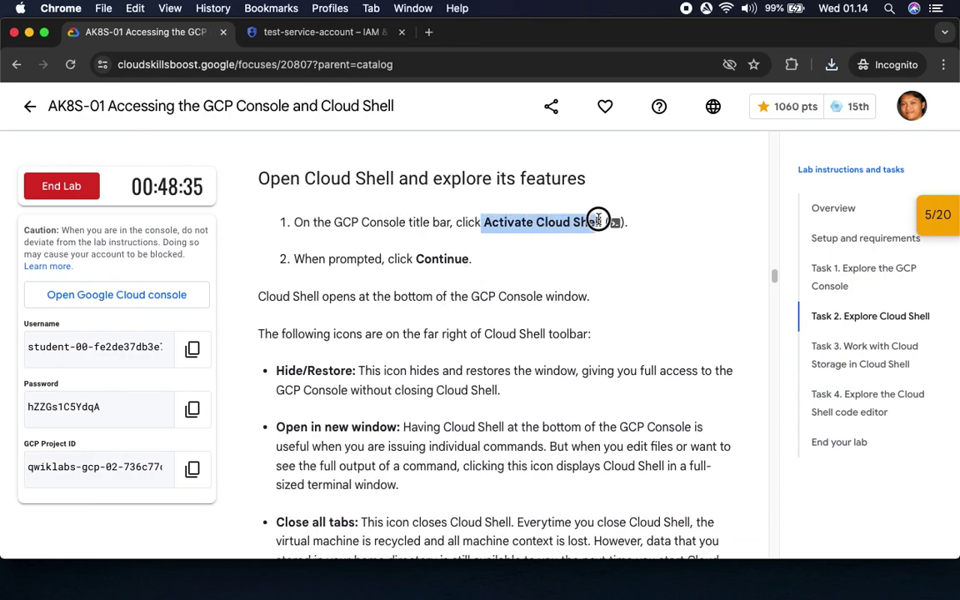
left_click(320, 32)
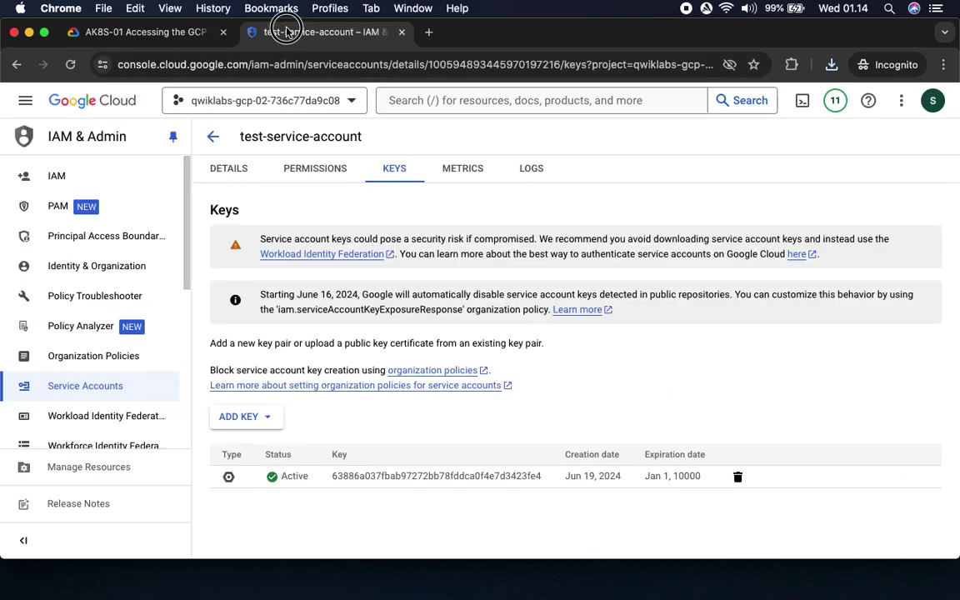
left_click(802, 100)
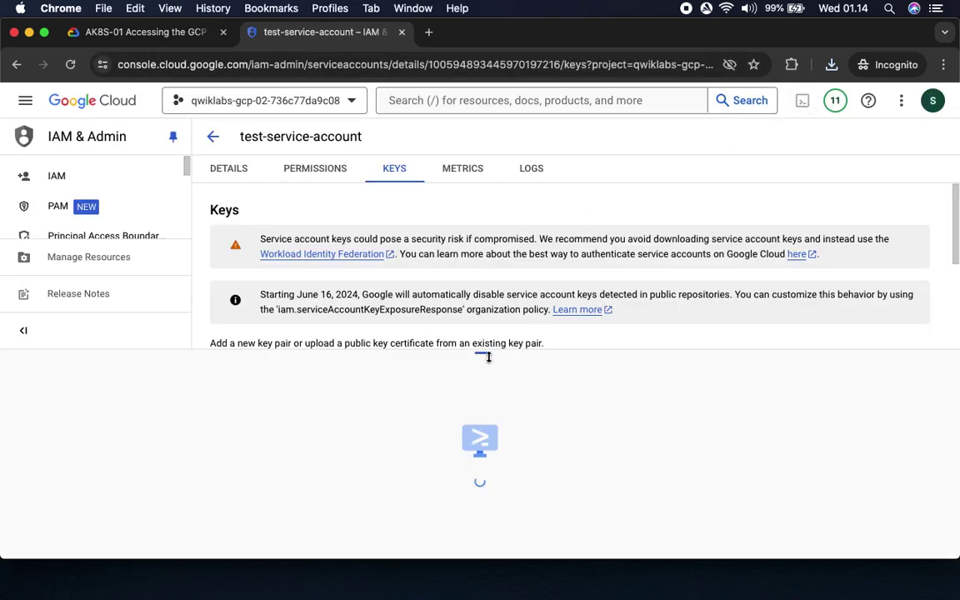
left_click_drag(484, 354, 488, 229)
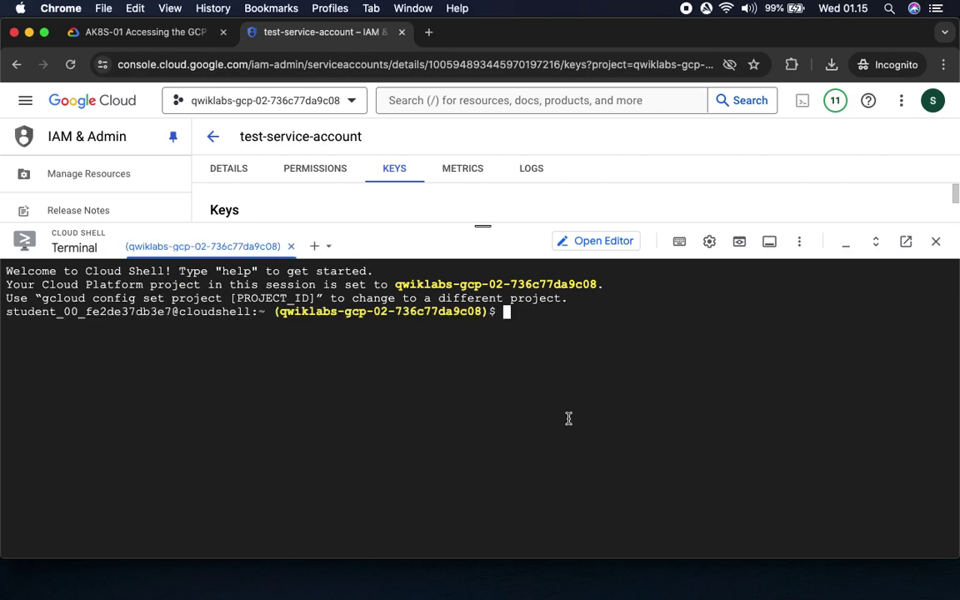
Read the lab's descriptions of the Cloud Shell toolbar icons and its instructions for defining the bucket environment variables.
left_click(116, 32)
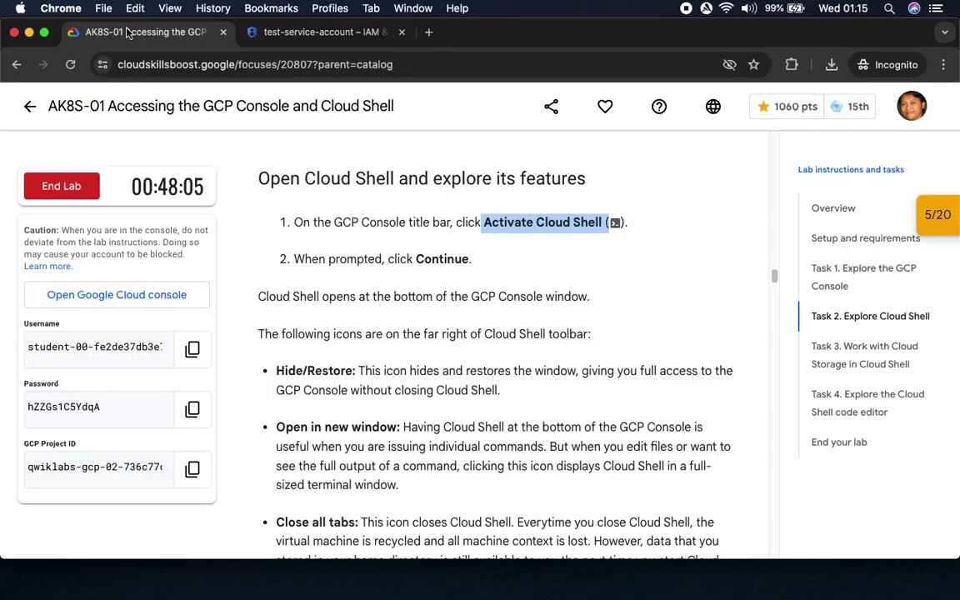
left_click_drag(307, 258, 574, 259)
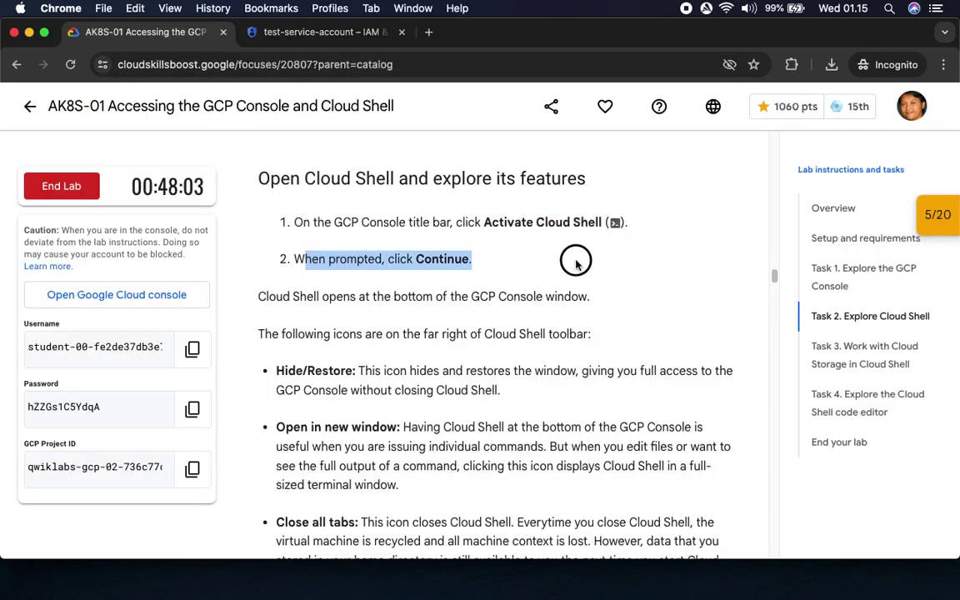
left_click(307, 295)
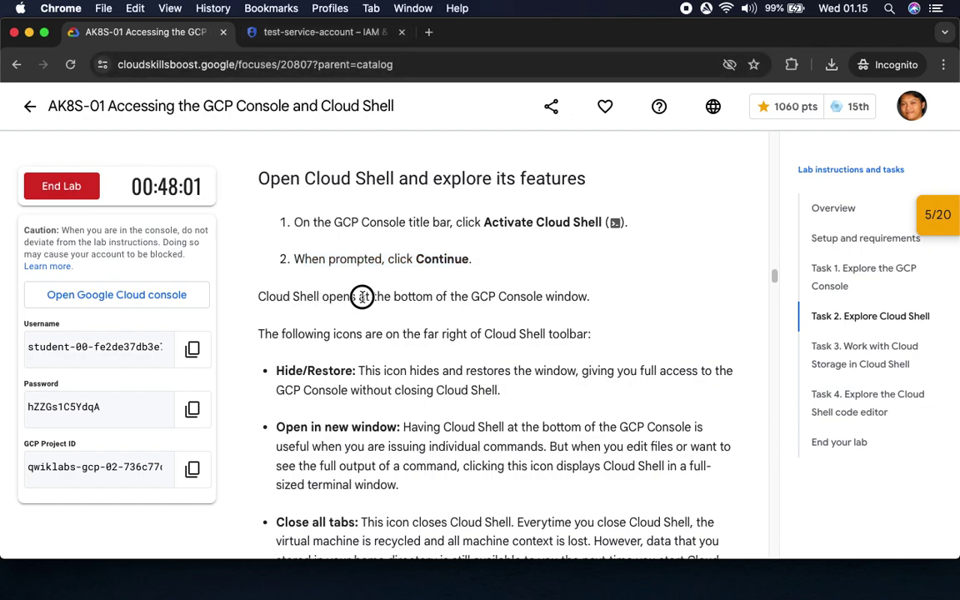
triple_click(288, 337)
left_click_drag(276, 371, 498, 420)
left_click_drag(301, 426, 465, 495)
scroll(472, 495, "down", 3)
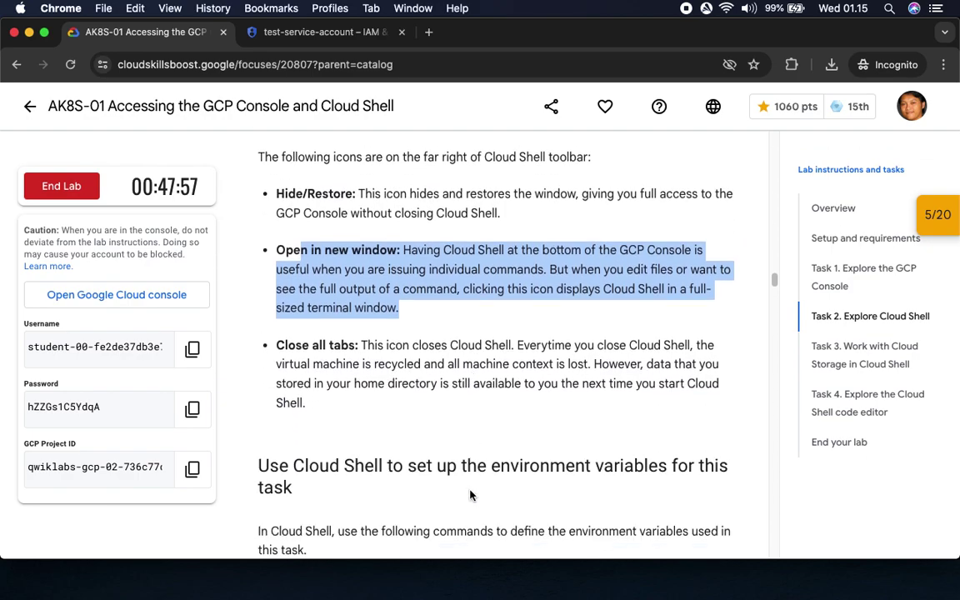
scroll(364, 391, "down", 4)
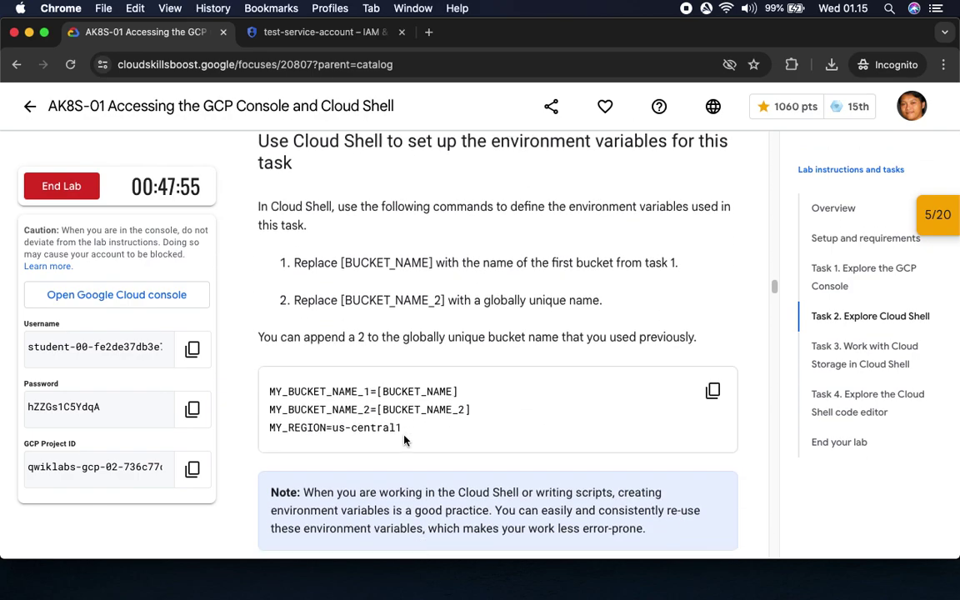
left_click_drag(277, 185, 389, 211)
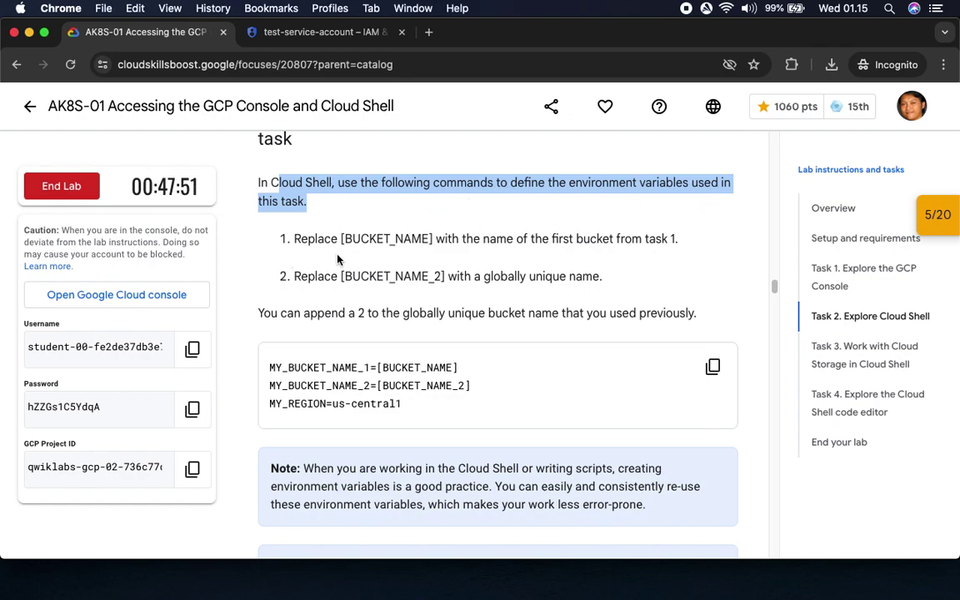
left_click(407, 238)
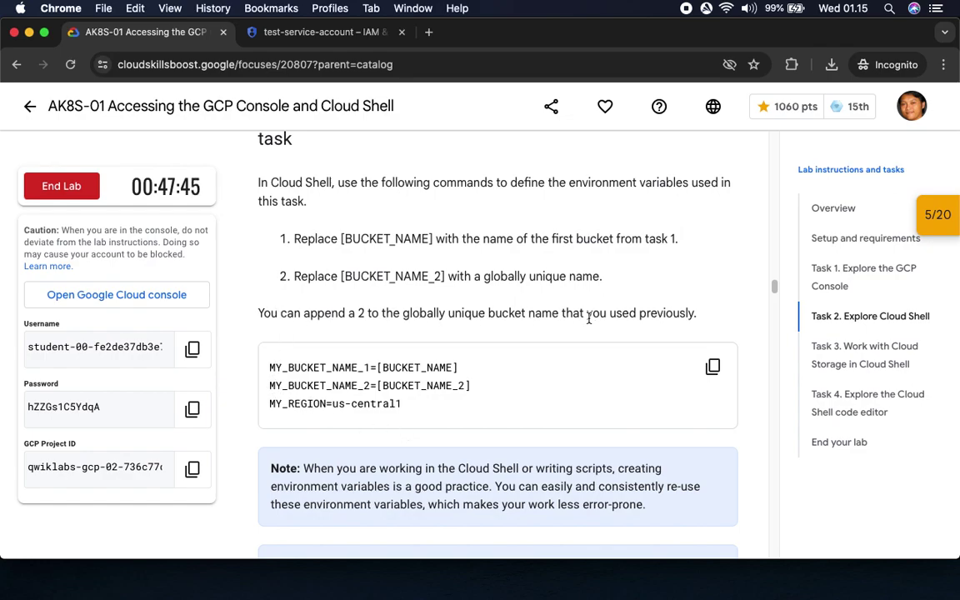
Define MY_BUCKET_NAME_1=qwiklabs-gcp-02-736c77da9c08 in Cloud Shell, using the lab's variable name and GCP project ID.
left_click_drag(268, 366, 380, 368)
left_click(348, 377)
left_click_drag(271, 367, 377, 369)
key("super+c")
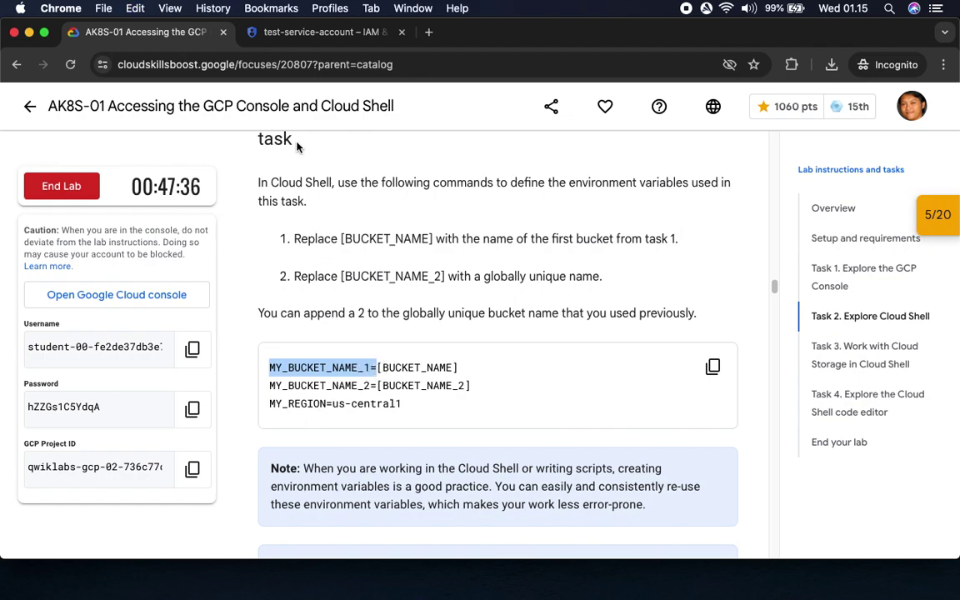
left_click(275, 33)
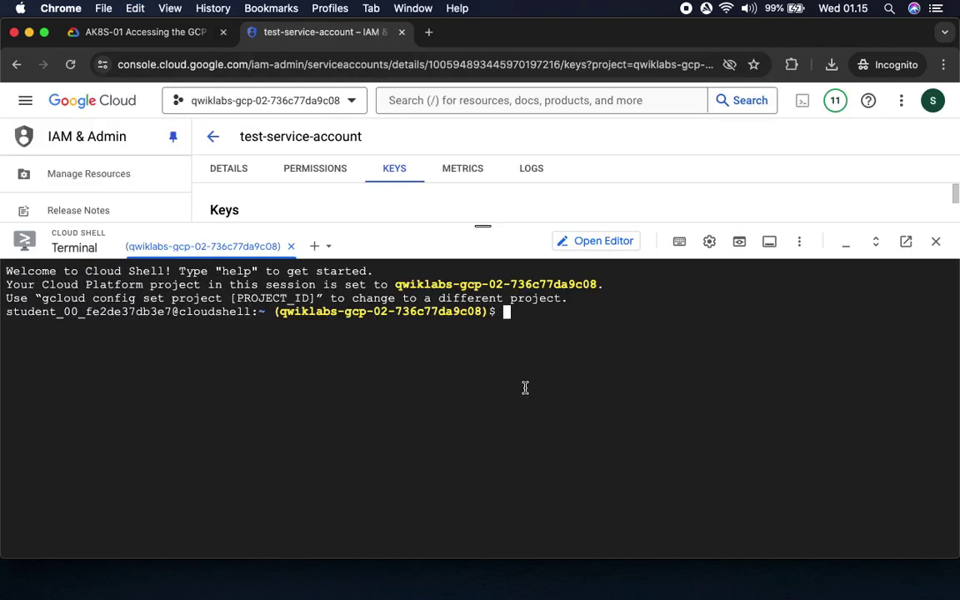
key("super+v")
left_click(137, 31)
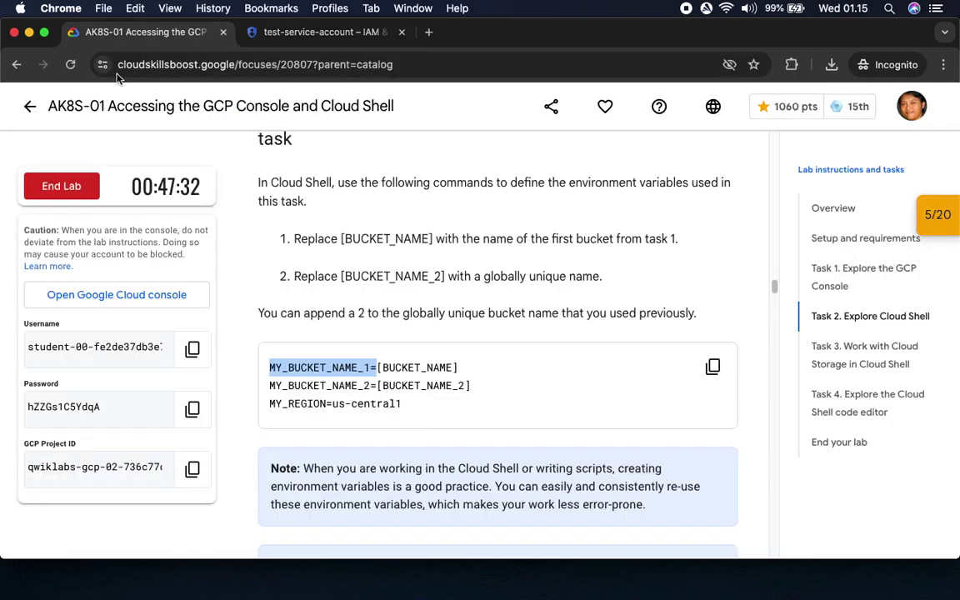
left_click(193, 468)
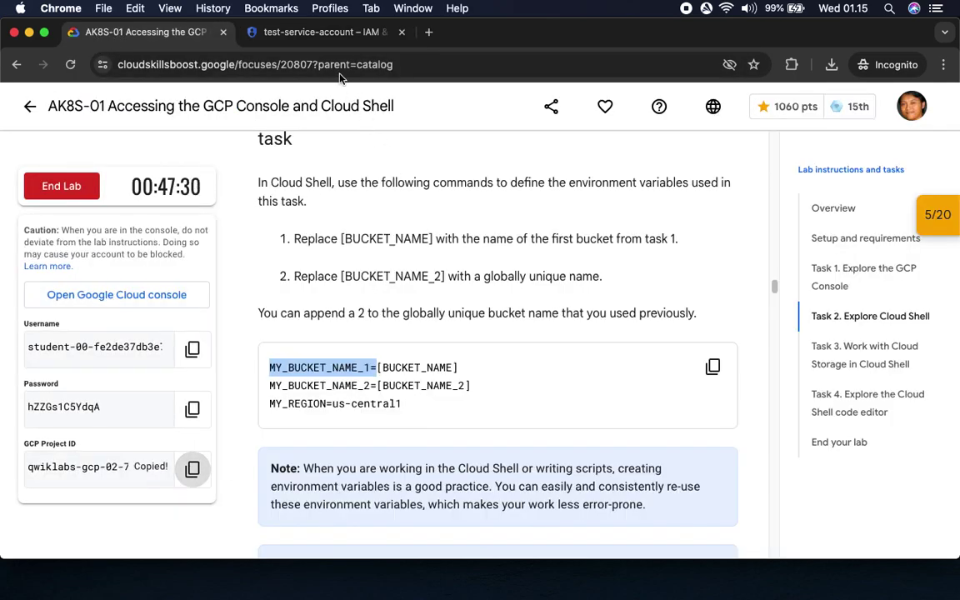
left_click(330, 33)
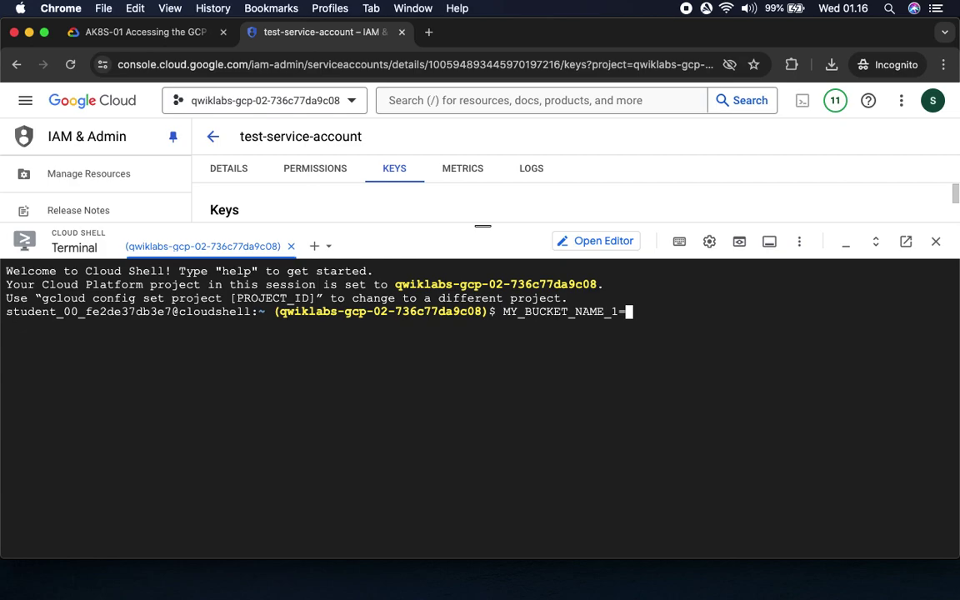
key("super+v")
key("Return")
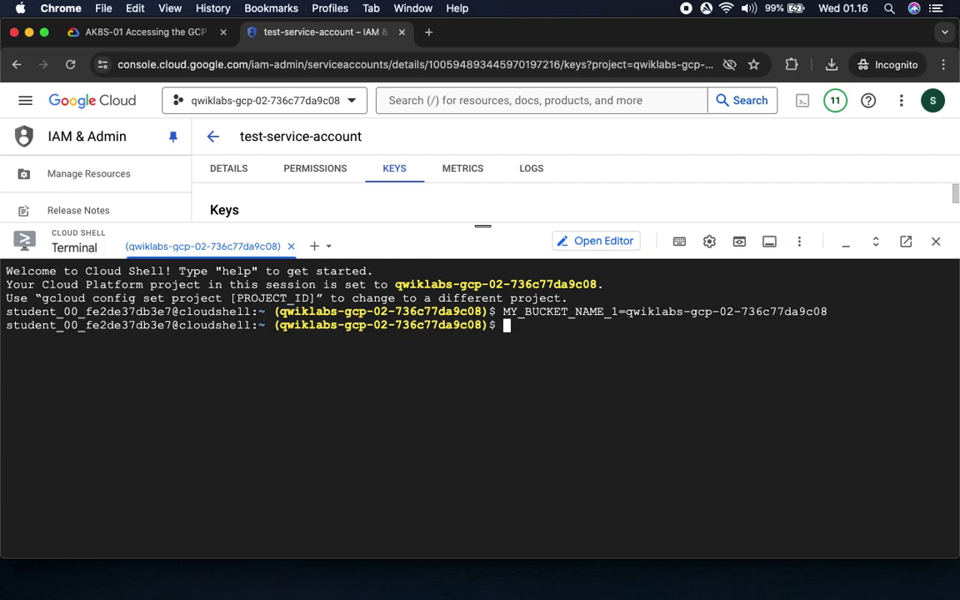
Define MY_BUCKET_NAME_2=qwiklabs-gcp-02-736c77da9c08_2 in Cloud Shell, using the lab's variable name and the GCP project ID with _2 appended.
left_click(118, 36)
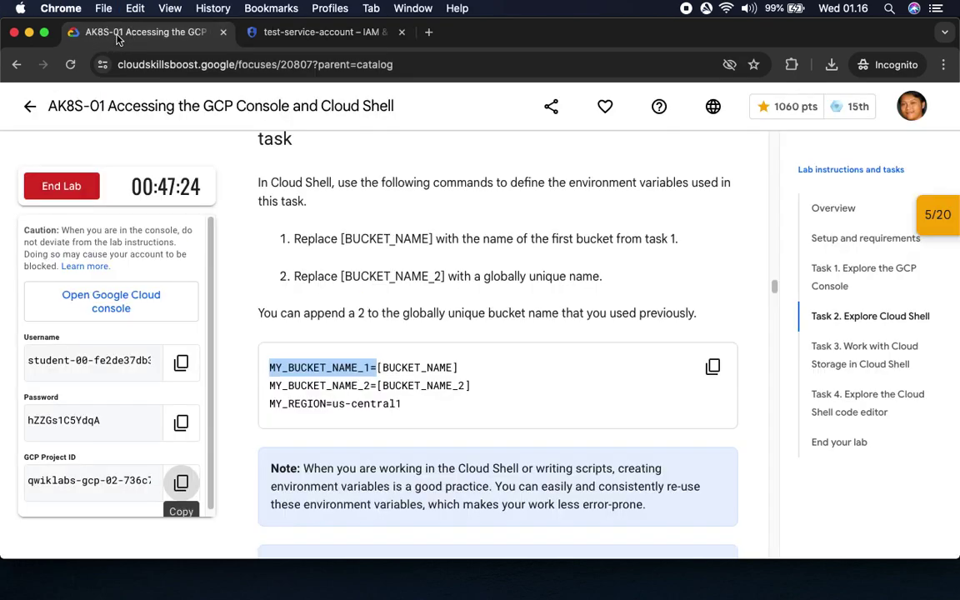
left_click_drag(268, 385, 377, 386)
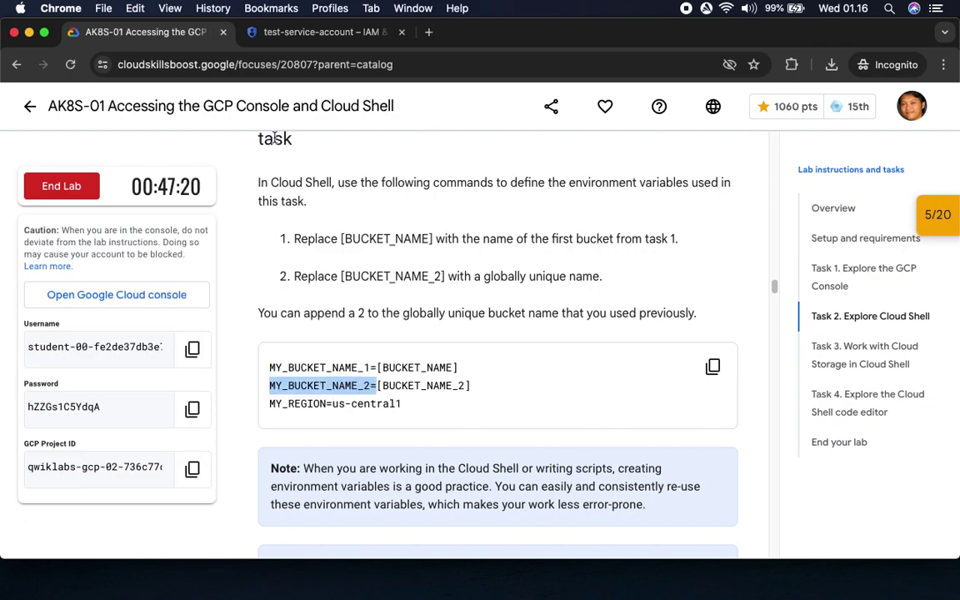
left_click(290, 35)
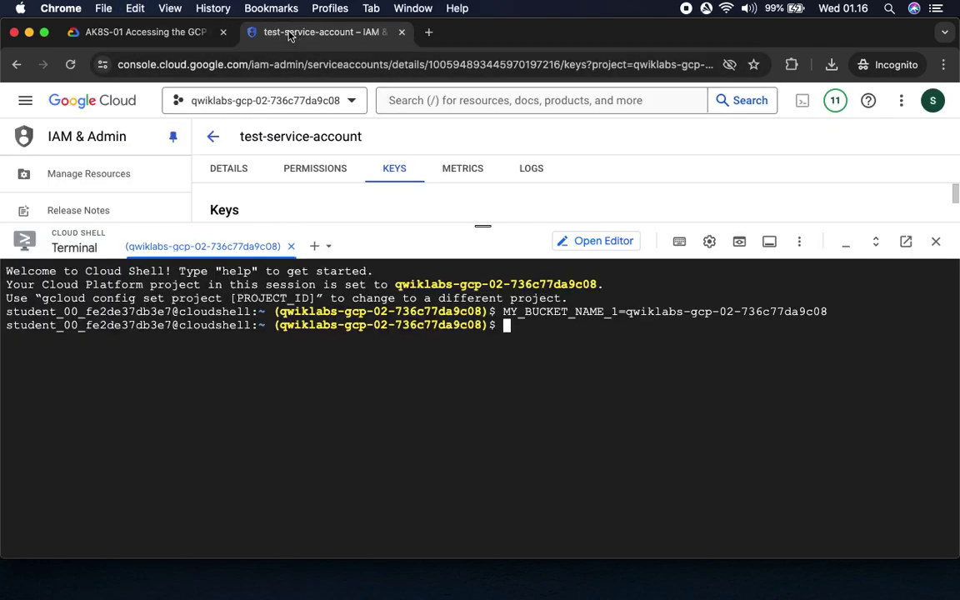
key("super+v")
left_click(133, 32)
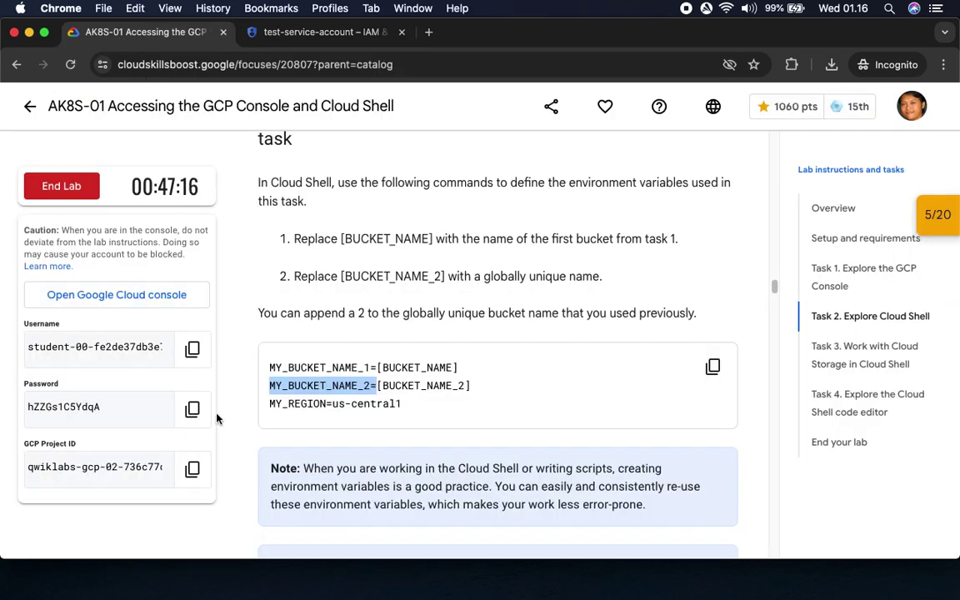
left_click(183, 483)
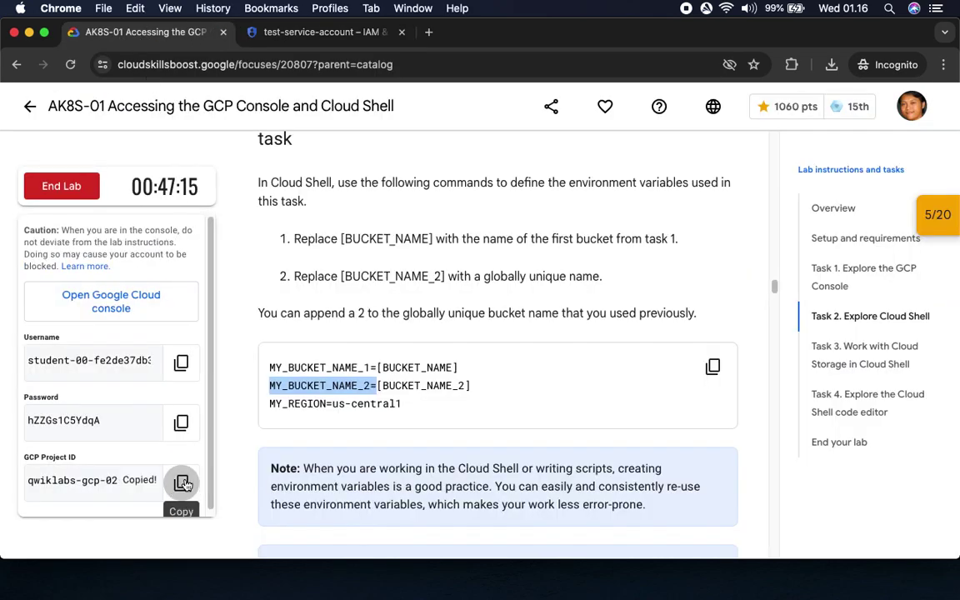
left_click(319, 33)
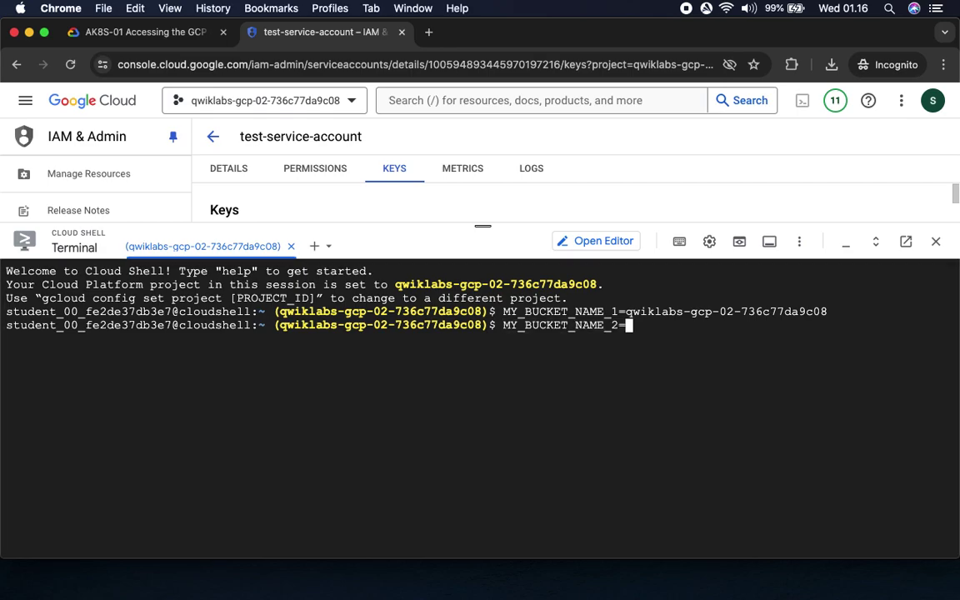
key("super+v")
type("_")
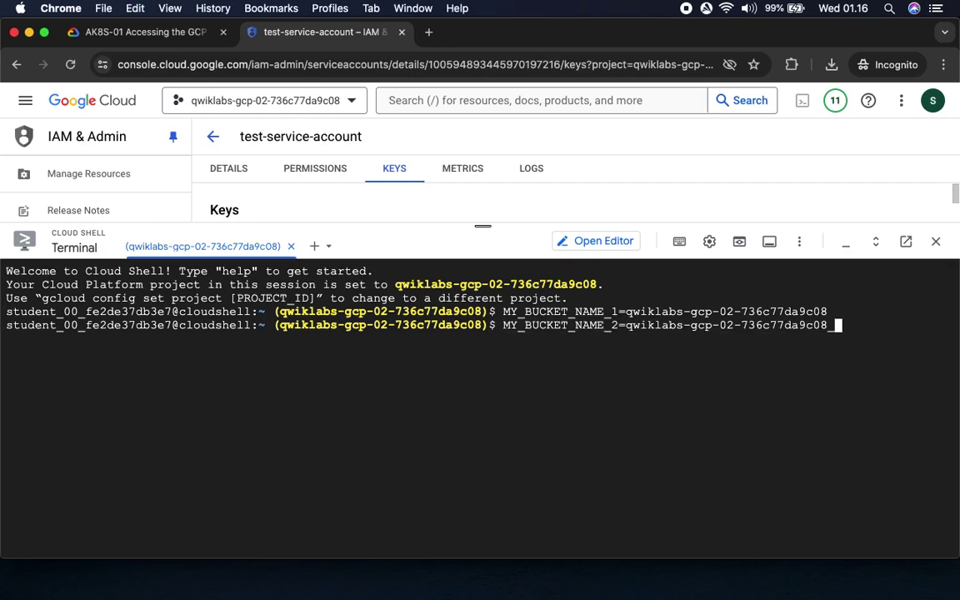
type("2")
key("Return")
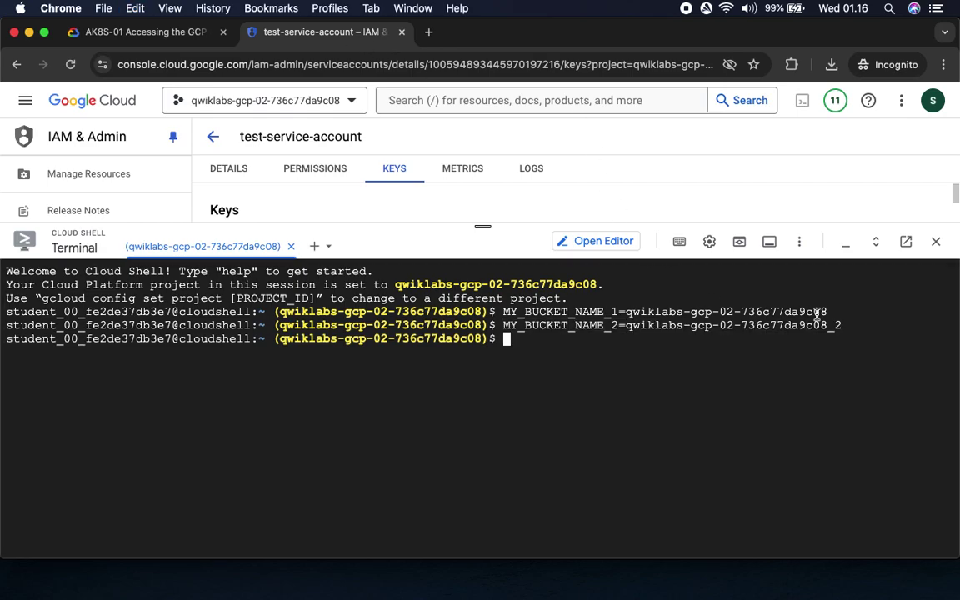
Define MY_REGION=us-central1 in Cloud Shell, using the region line from the lab's code block.
left_click(176, 35)
left_click_drag(294, 404, 436, 413)
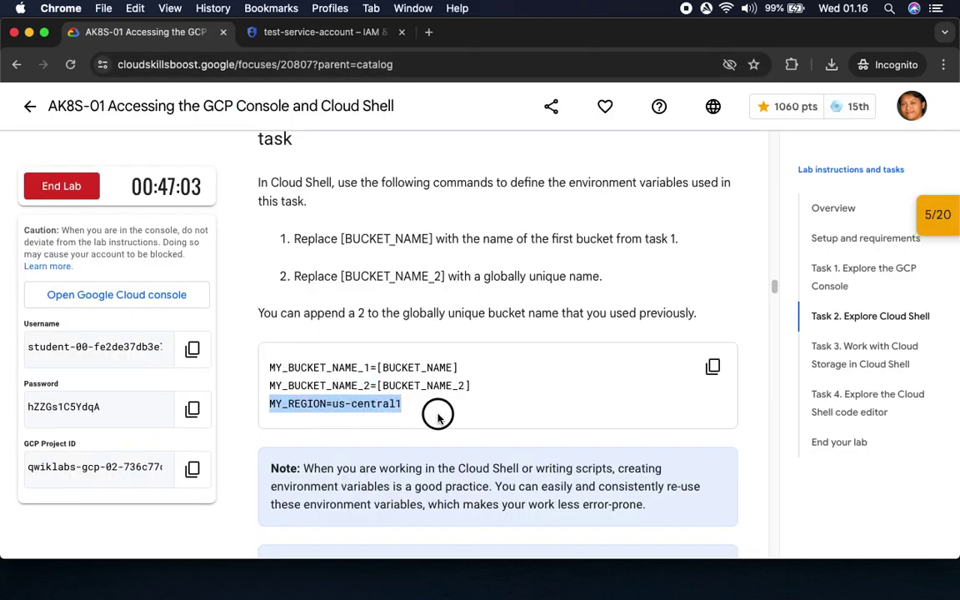
left_click(252, 34)
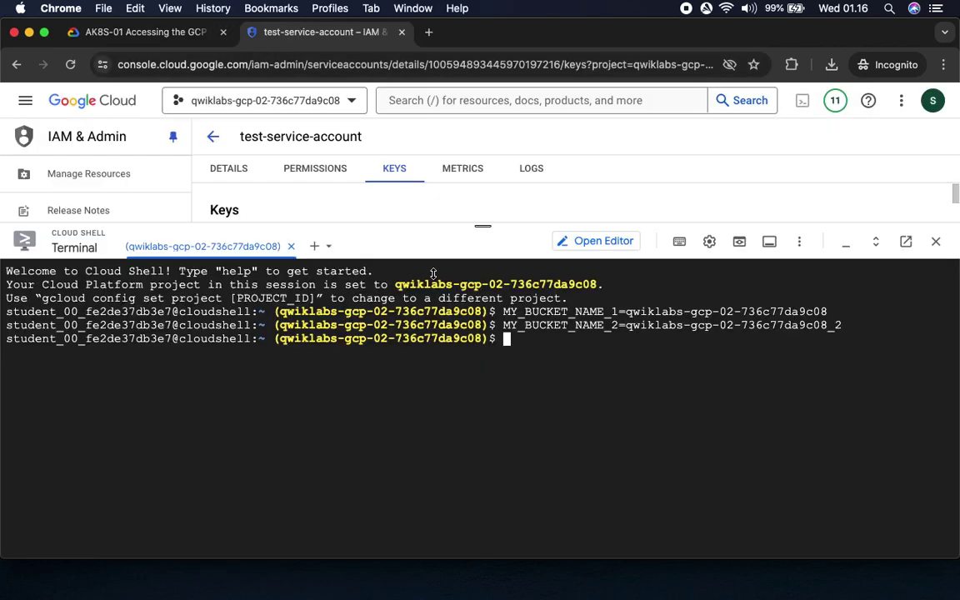
key("super+v")
key("Return")
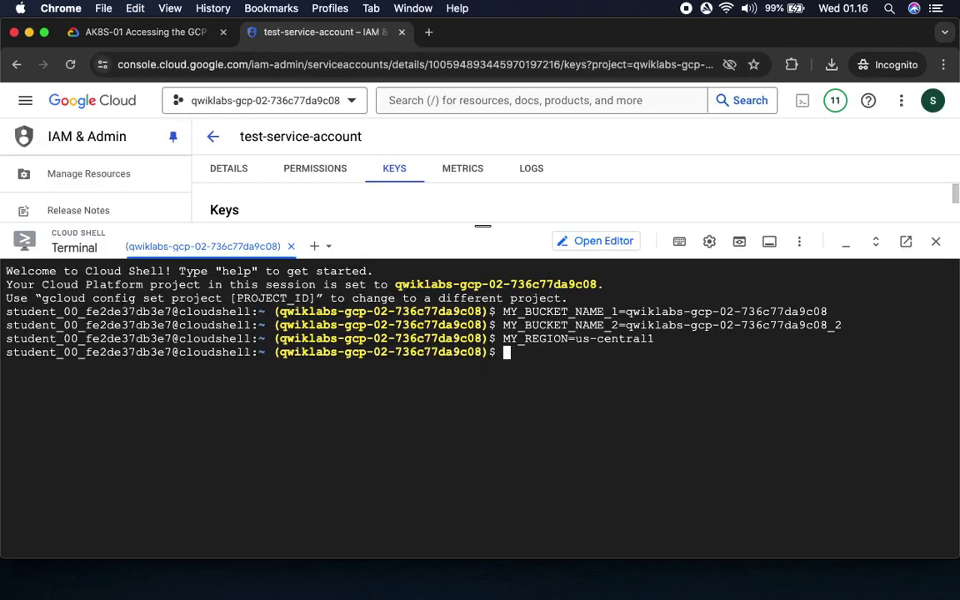
Read the lab's notes on environment variables and its instructions for renaming the JSON key and moving it into Cloud Shell.
left_click(137, 31)
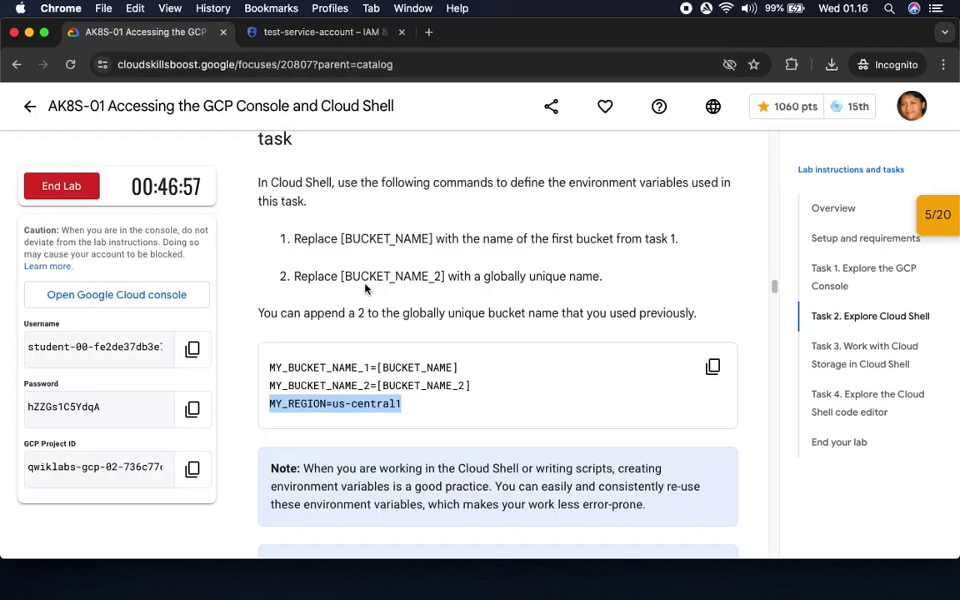
scroll(457, 429, "down", 5)
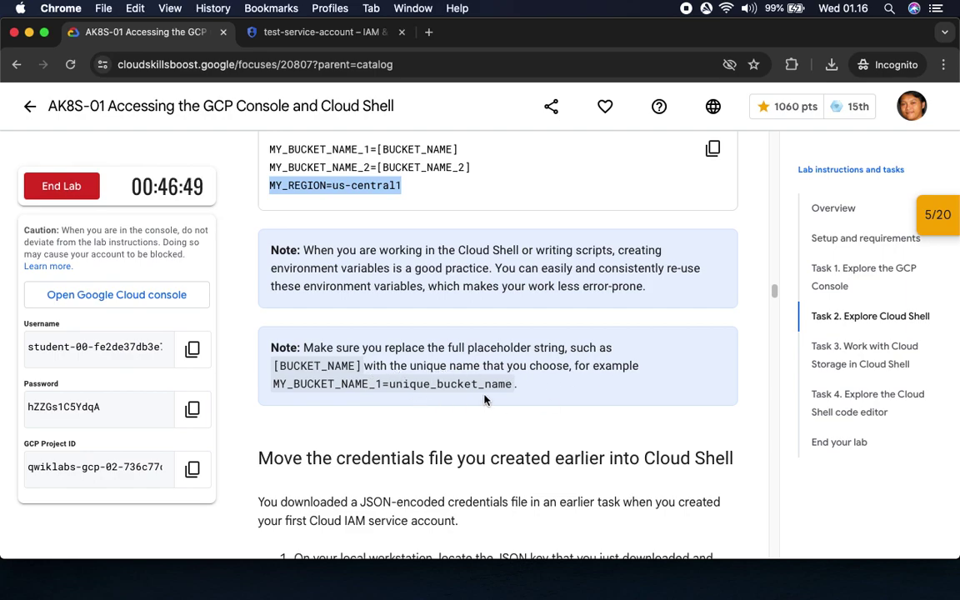
left_click_drag(274, 383, 491, 385)
scroll(467, 342, "down", 5)
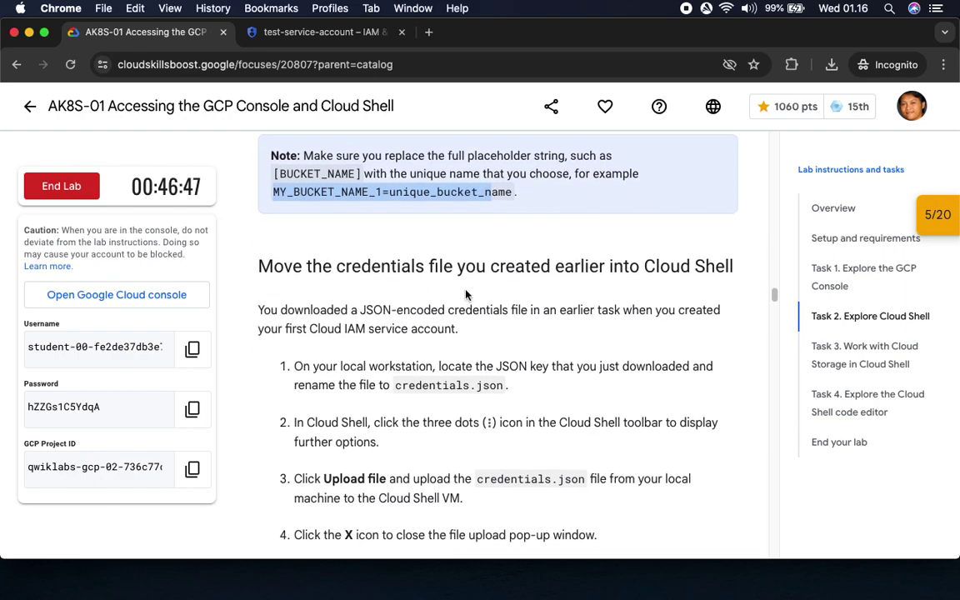
scroll(408, 417, "down", 5)
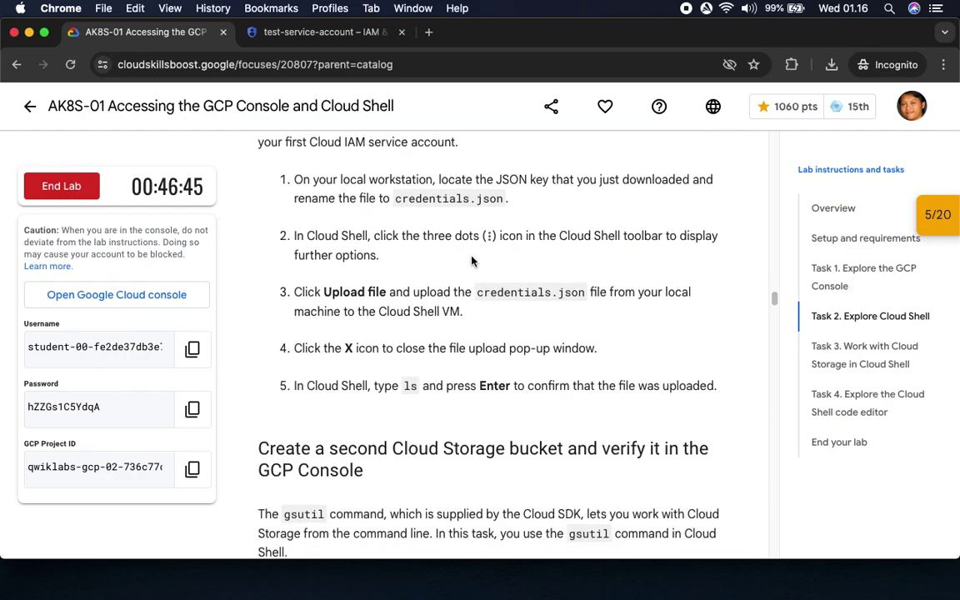
left_click_drag(440, 179, 549, 179)
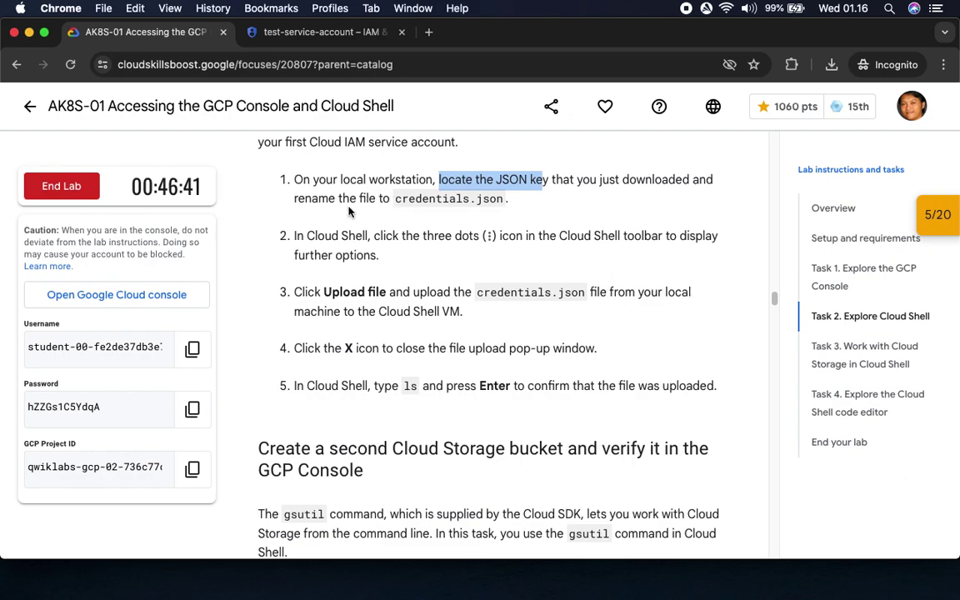
left_click_drag(394, 199, 504, 205)
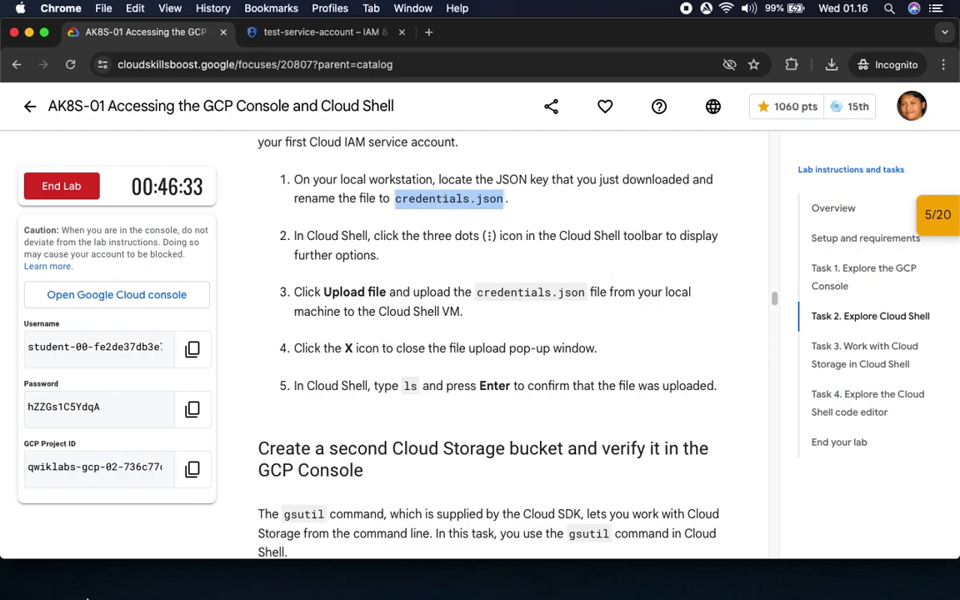
Show the downloaded JSON key in Finder's Downloads folder, rename it to credentials.json as the lab specifies, and close the folder window.
left_click(831, 64)
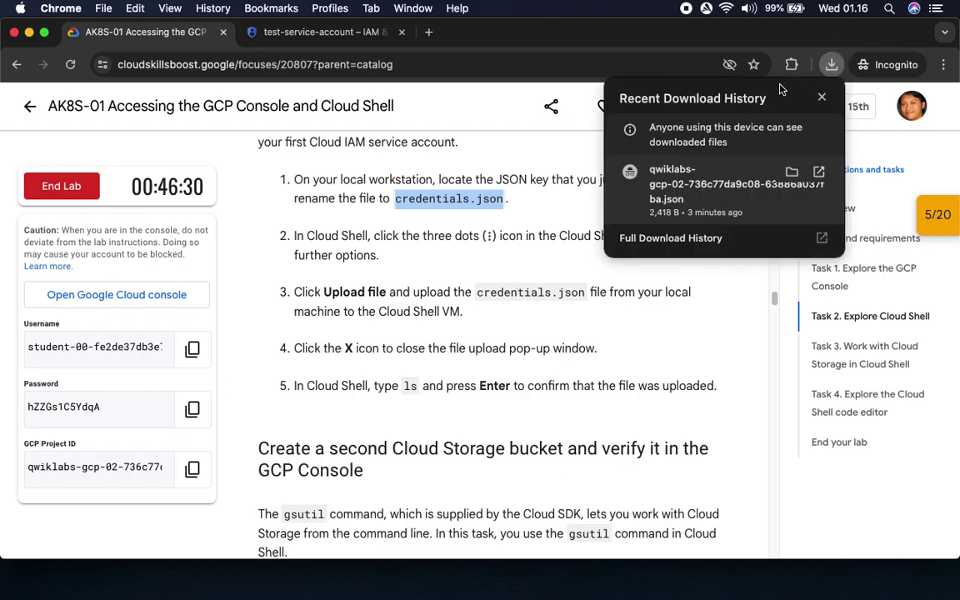
left_click(791, 171)
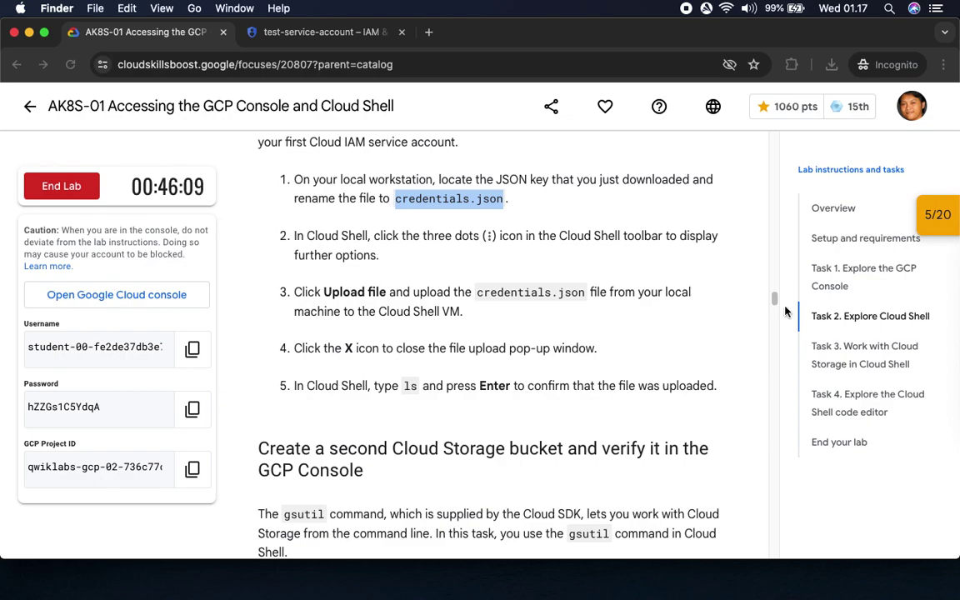
left_click(397, 198)
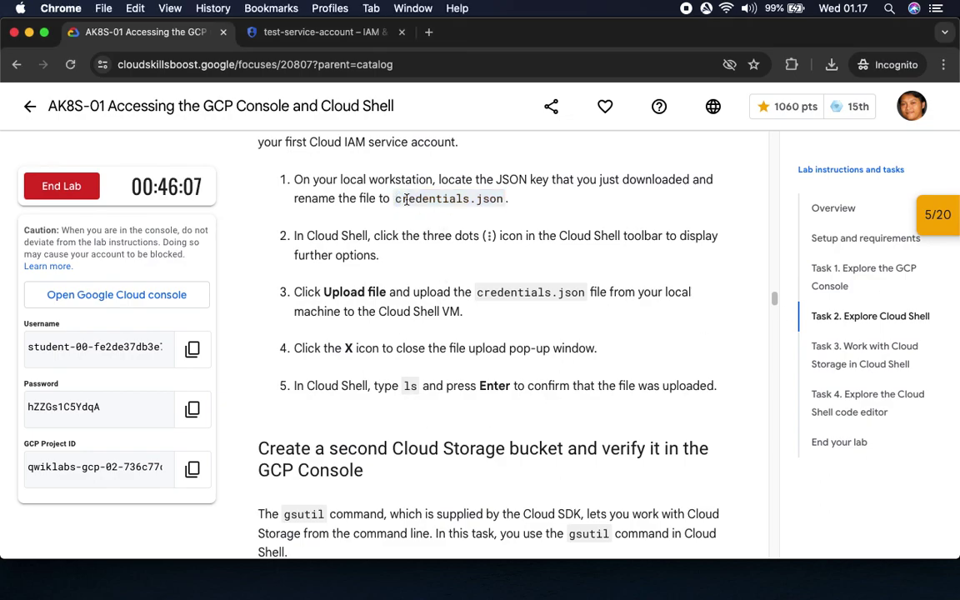
left_click_drag(398, 198, 469, 217)
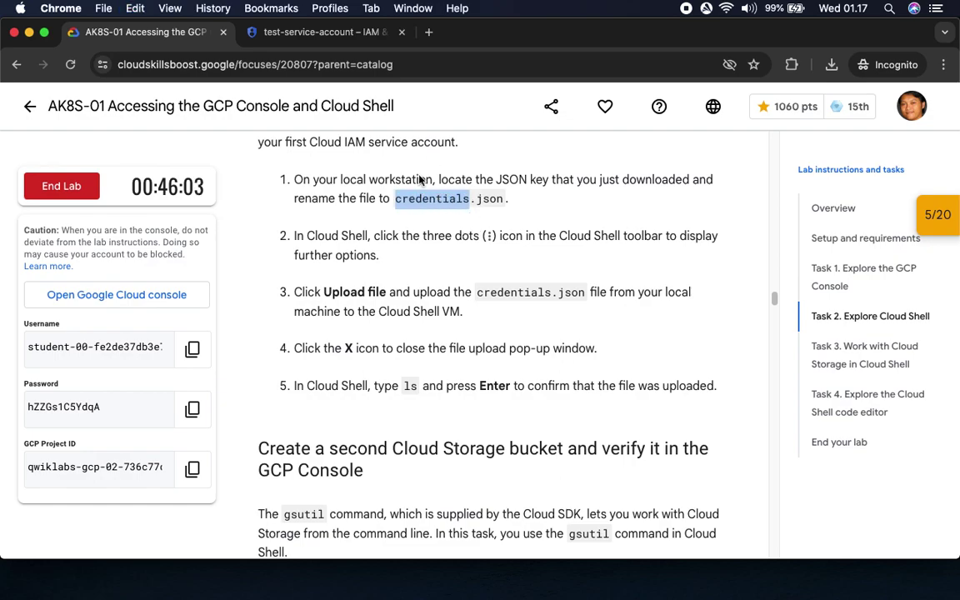
key("super+Tab")
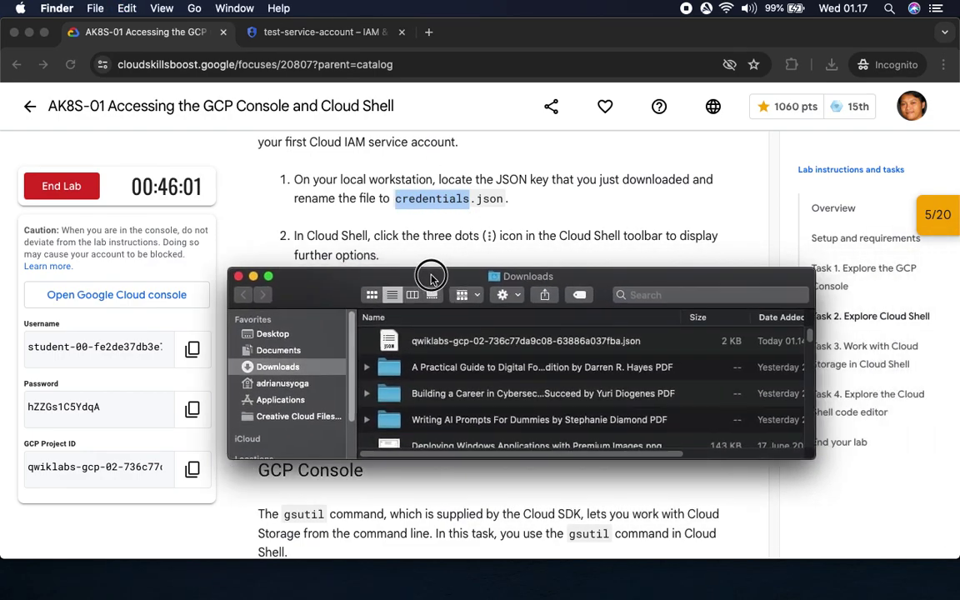
left_click(465, 348)
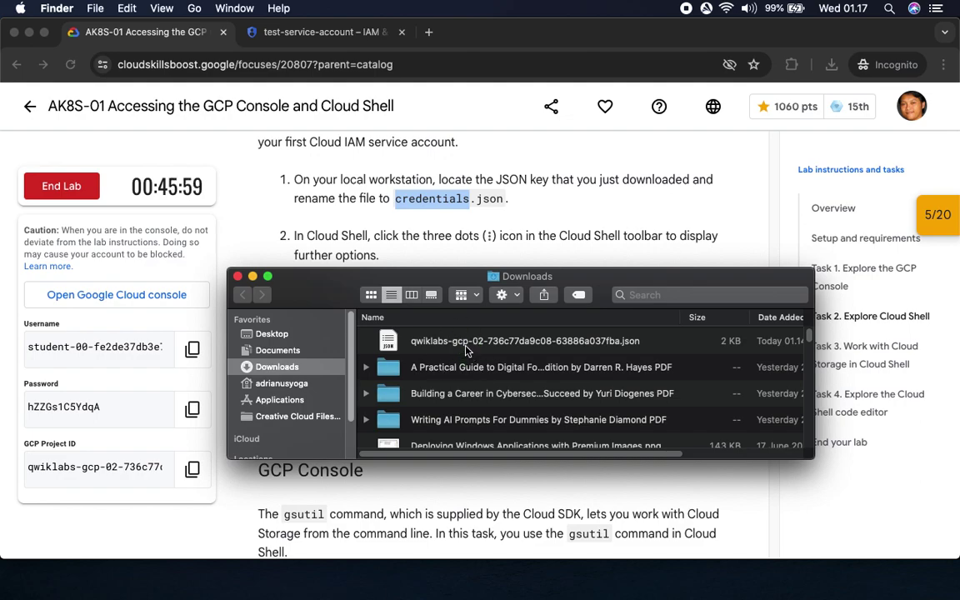
right_click(466, 348)
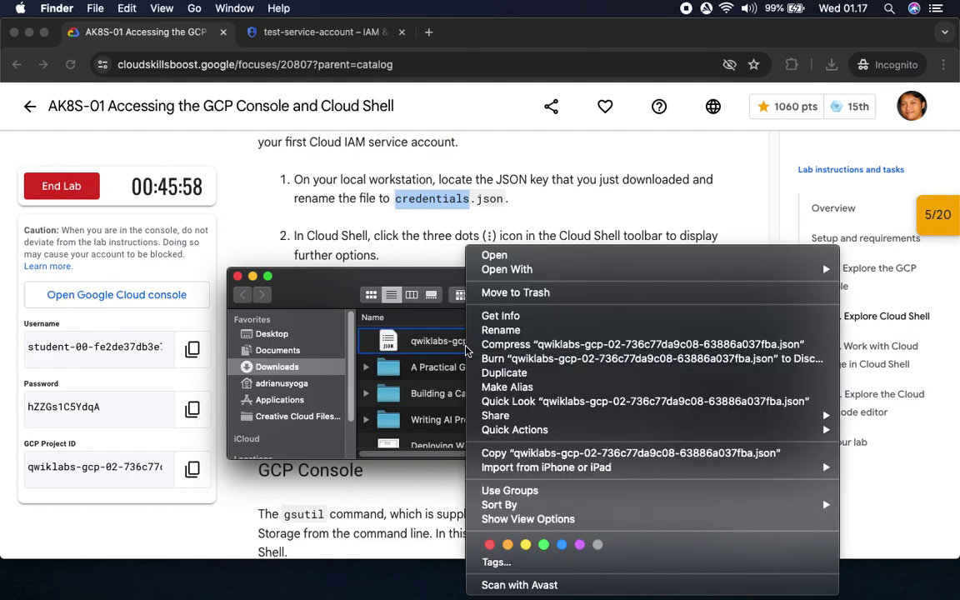
left_click(501, 330)
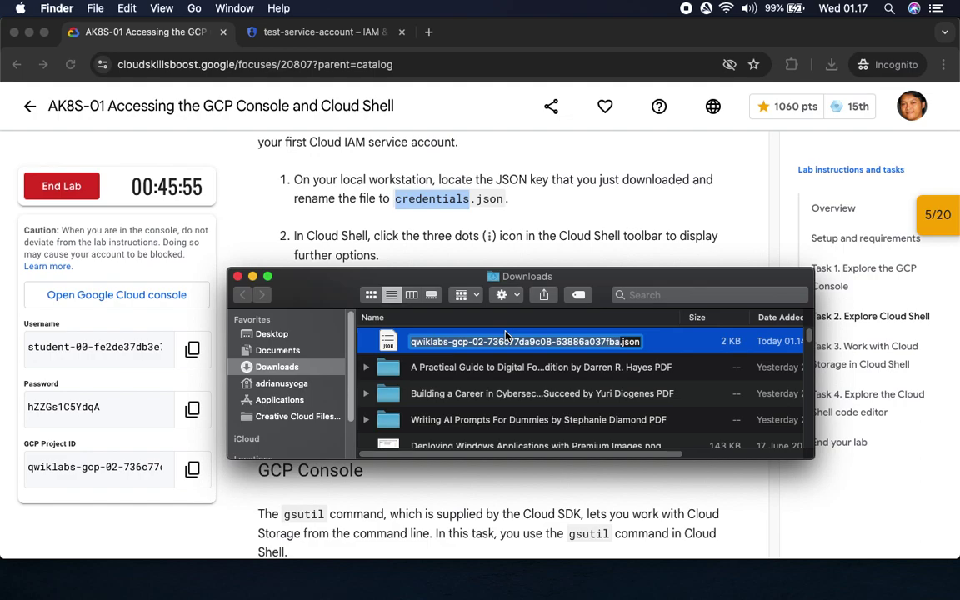
type("credentials")
key("Return")
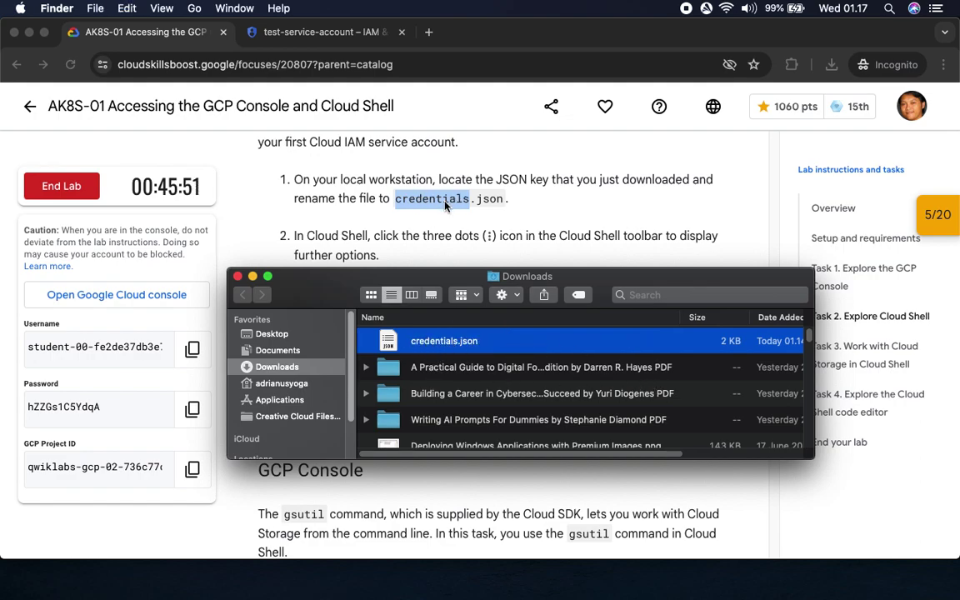
key("super+w")
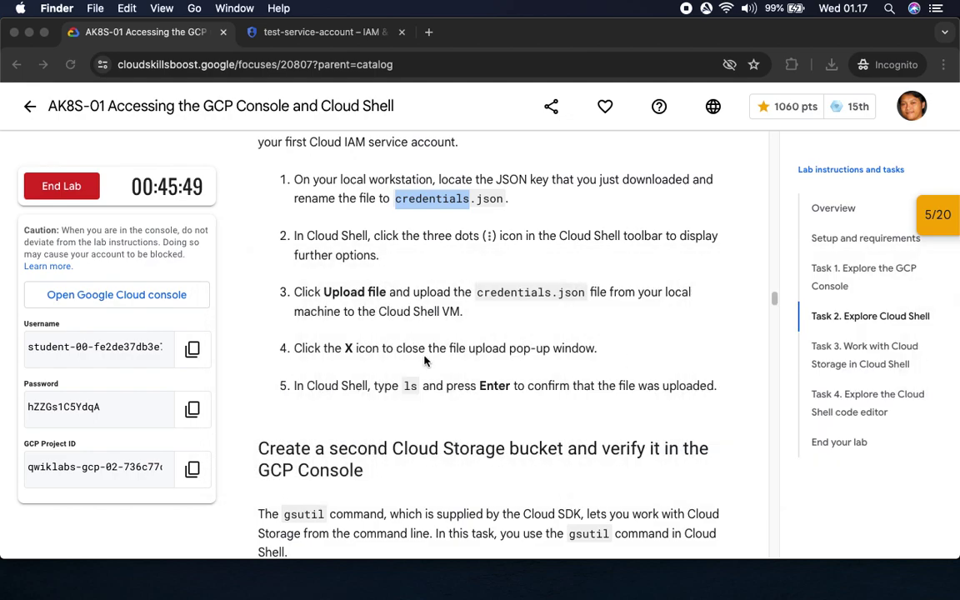
Upload credentials.json from the Downloads folder to the Cloud Shell home directory, following the lab's upload instructions.
left_click(406, 237)
left_click_drag(445, 235, 511, 263)
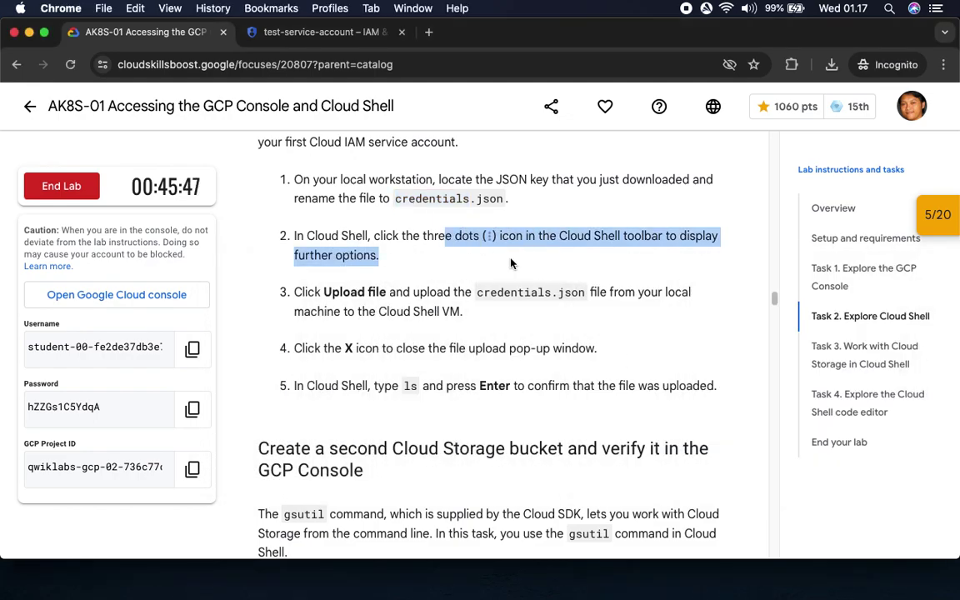
left_click_drag(306, 292, 409, 294)
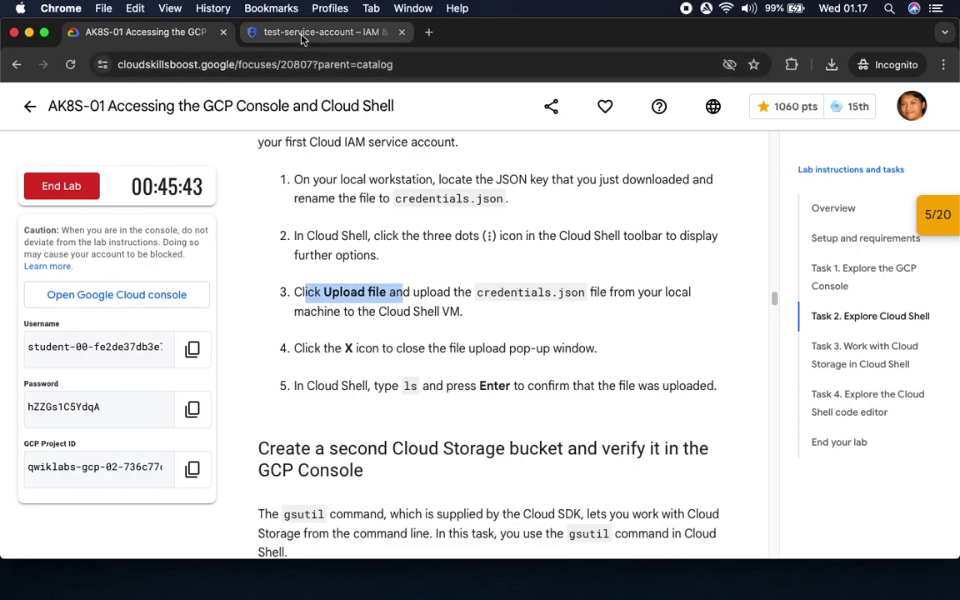
left_click(334, 32)
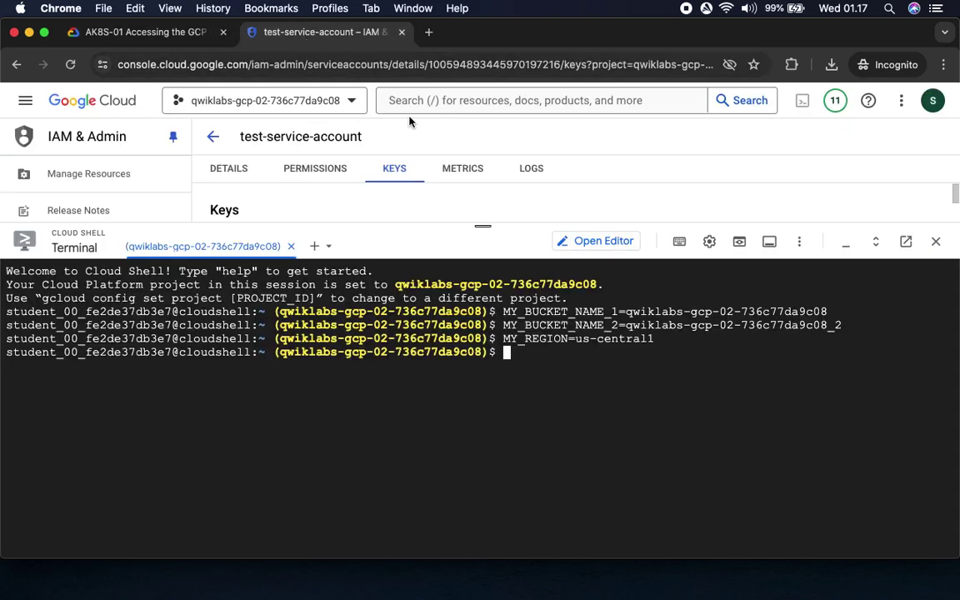
left_click(799, 240)
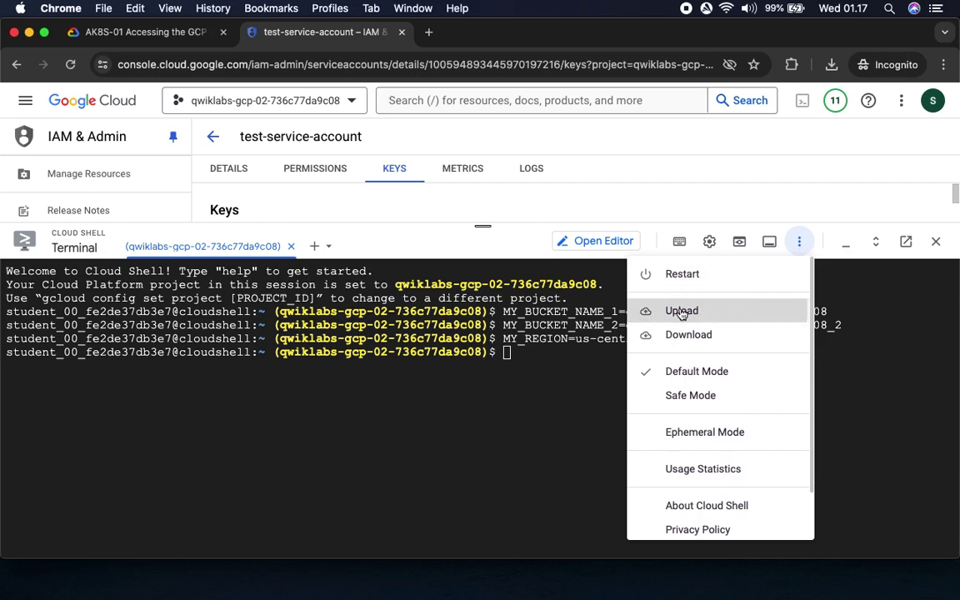
left_click(682, 311)
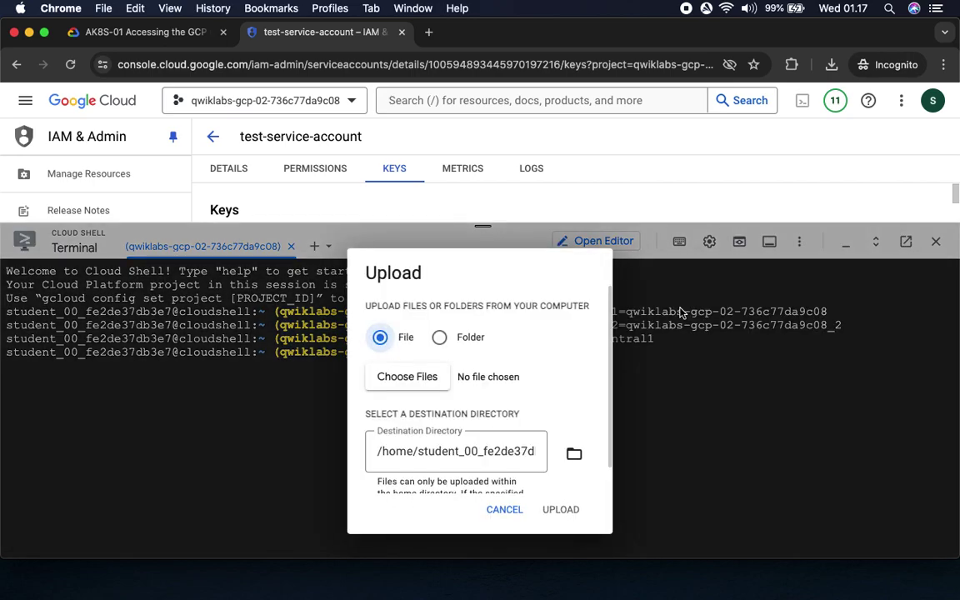
left_click(397, 379)
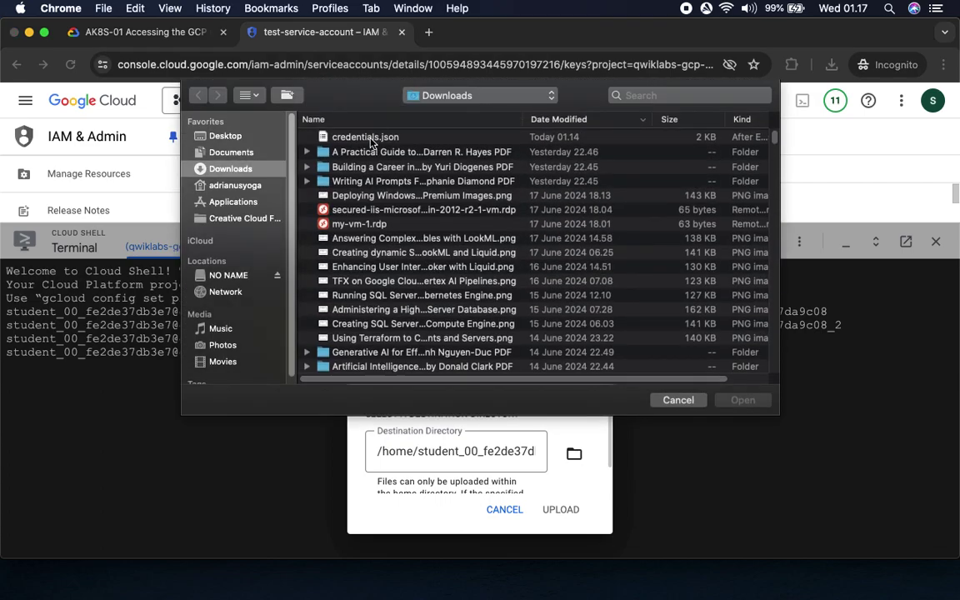
left_click(372, 138)
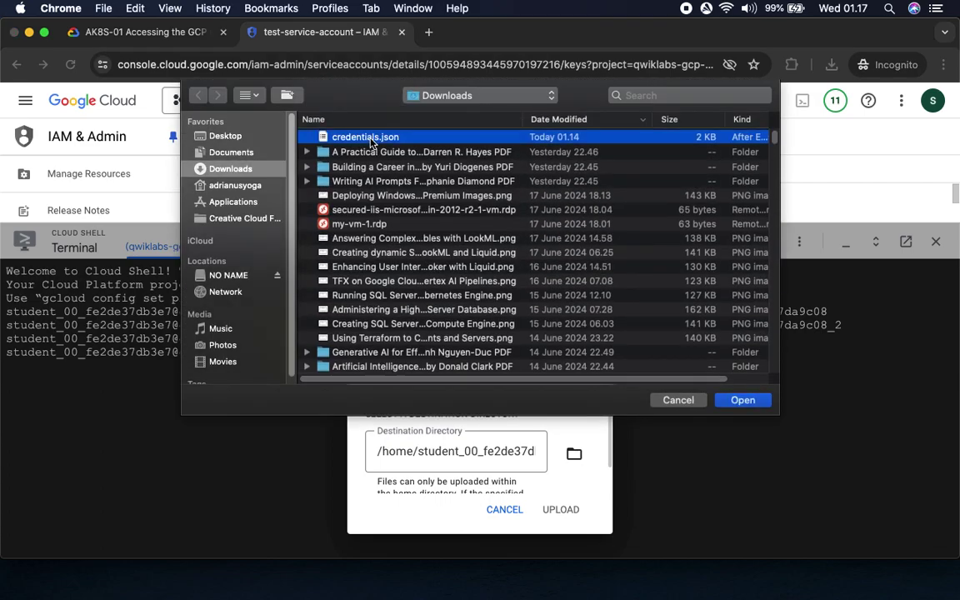
left_click(743, 401)
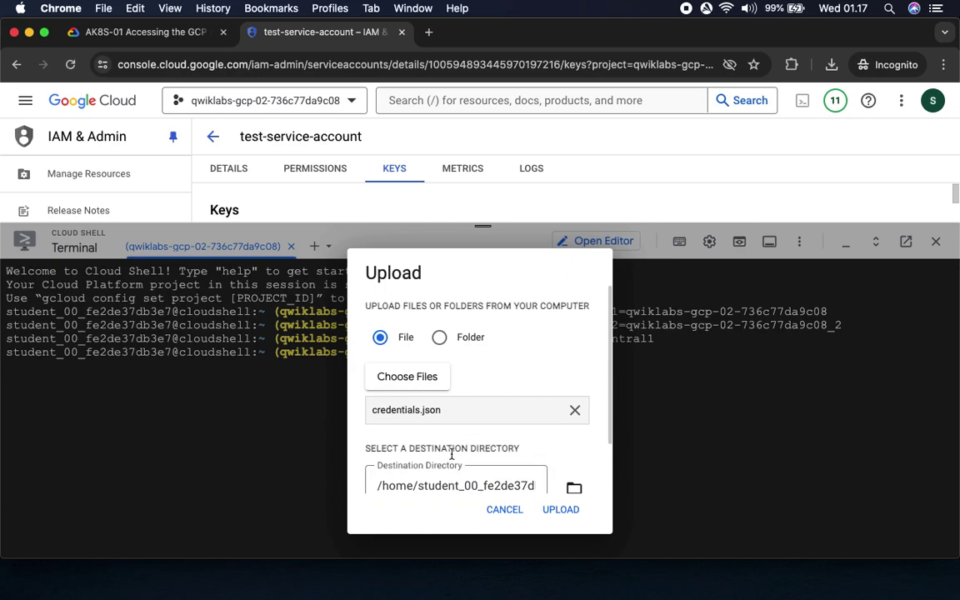
scroll(563, 465, "down", 2)
left_click(561, 510)
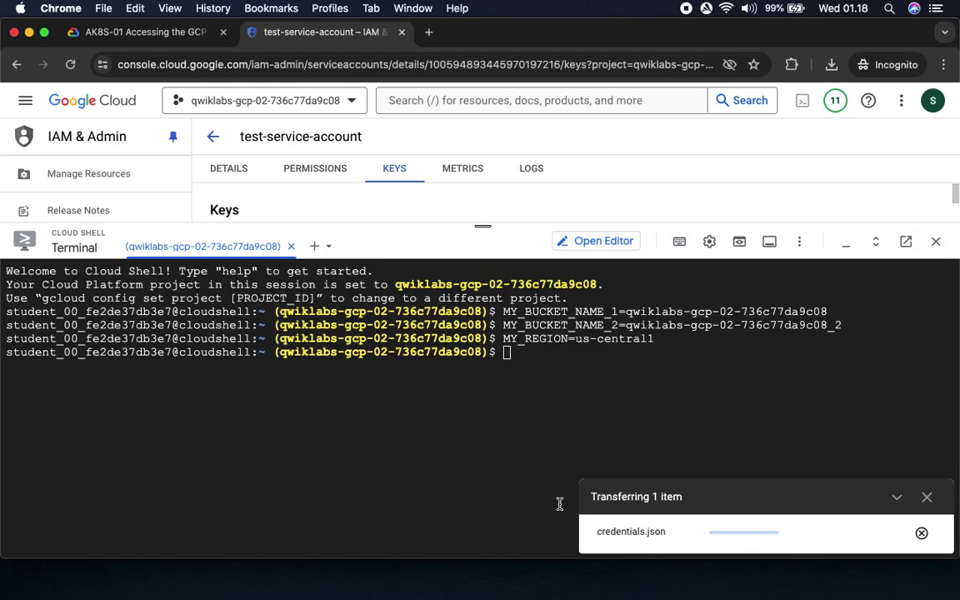
Check the lab's instruction on the file upload pop-up and close the transfer notification in Cloud Shell.
left_click(142, 32)
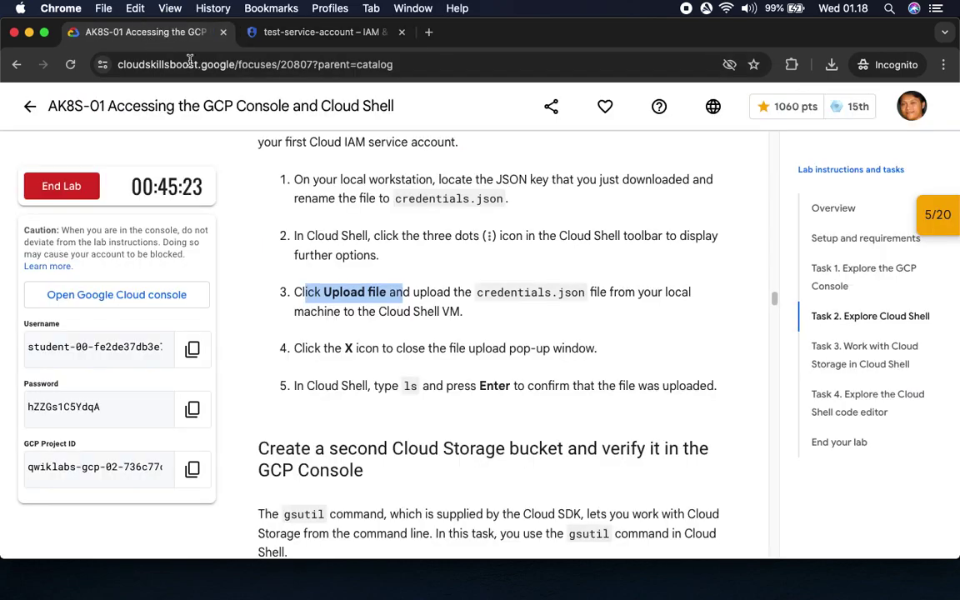
left_click_drag(326, 348, 600, 348)
left_click(300, 31)
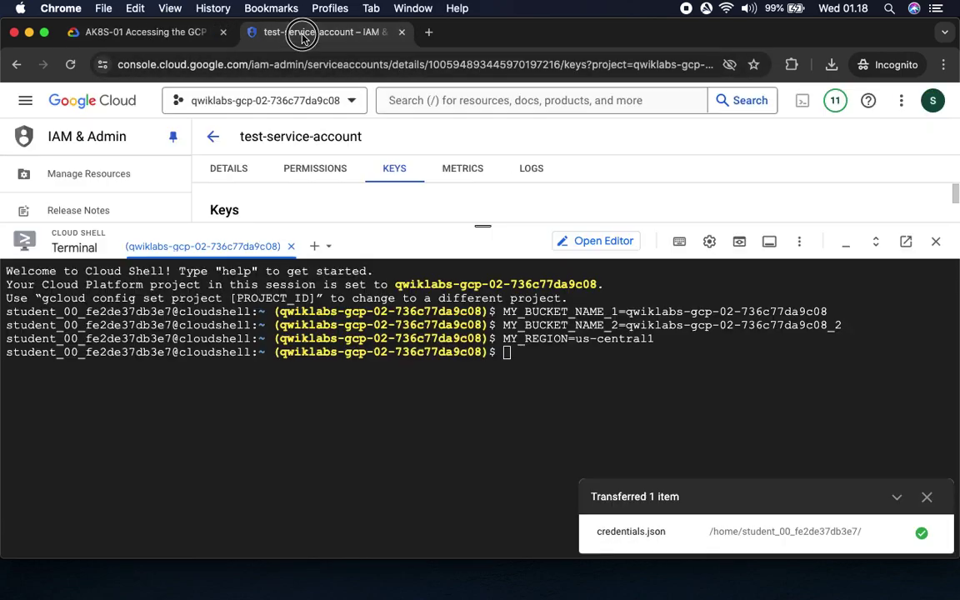
left_click(925, 500)
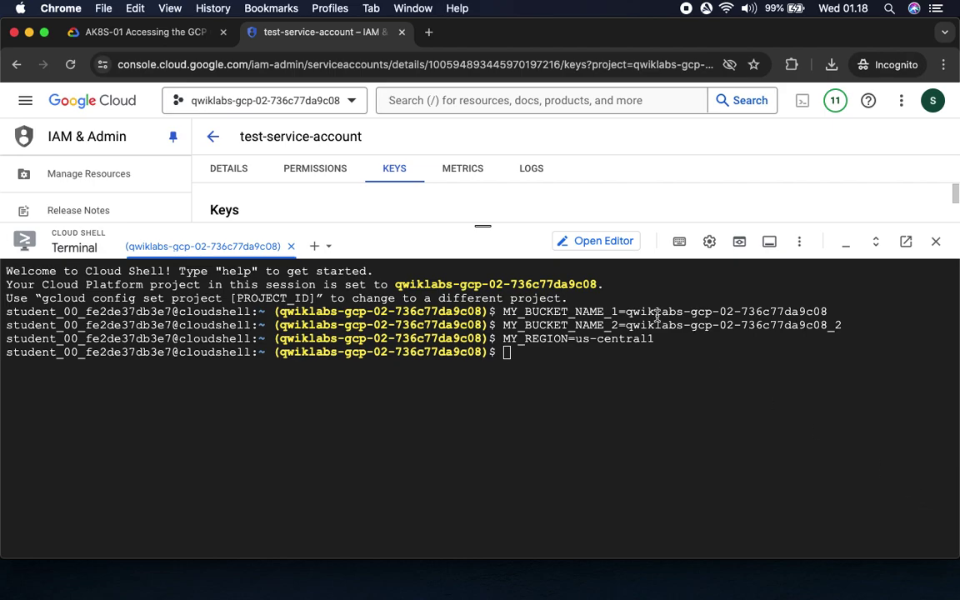
Run ls in Cloud Shell, as the lab instructs, to check that credentials.json was uploaded.
left_click(141, 32)
scroll(407, 302, "down", 2)
left_click_drag(404, 245, 572, 245)
left_click(315, 34)
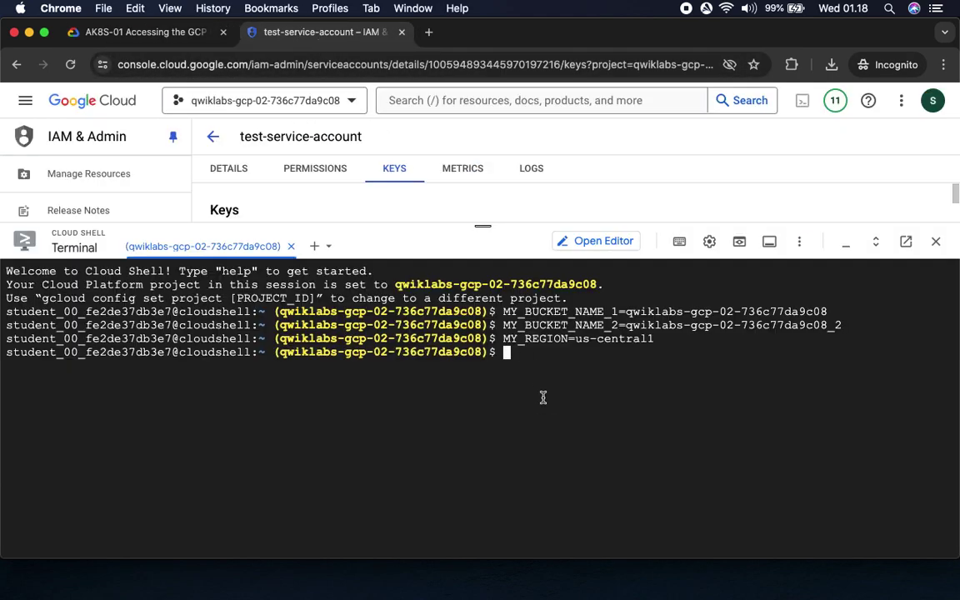
type("ls")
key("Return")
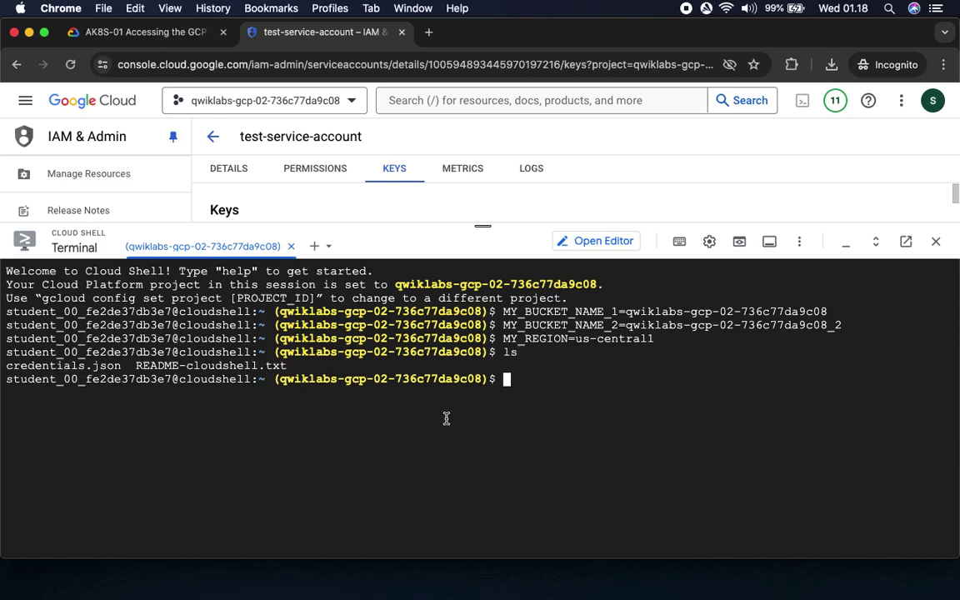
left_click_drag(9, 367, 121, 366)
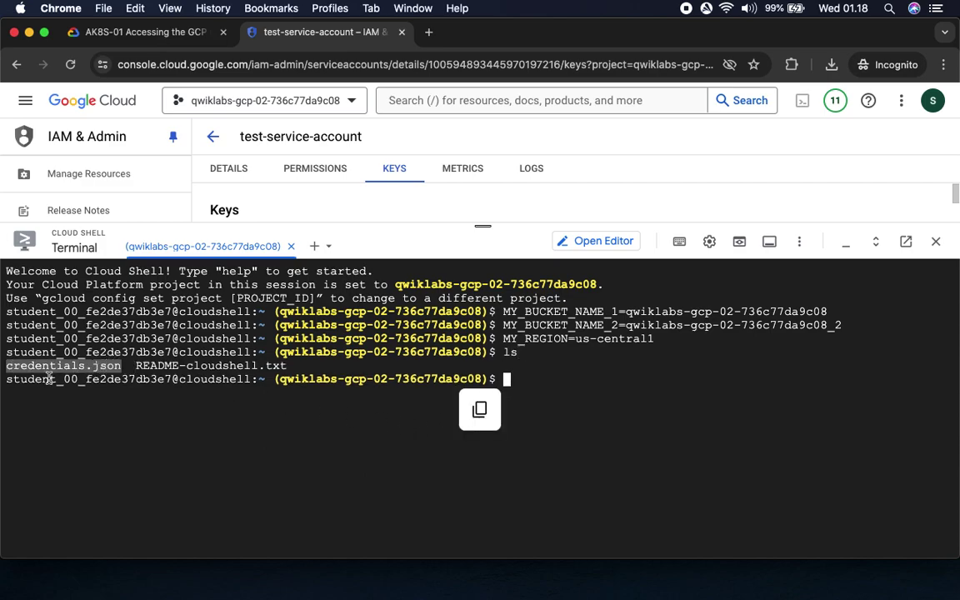
Create the second bucket in Cloud Shell with the lab's command gsutil mb gs://$MY_BUCKET_NAME_2, authorizing Cloud Shell to use the credentials.
left_click(133, 32)
scroll(385, 233, "down", 3)
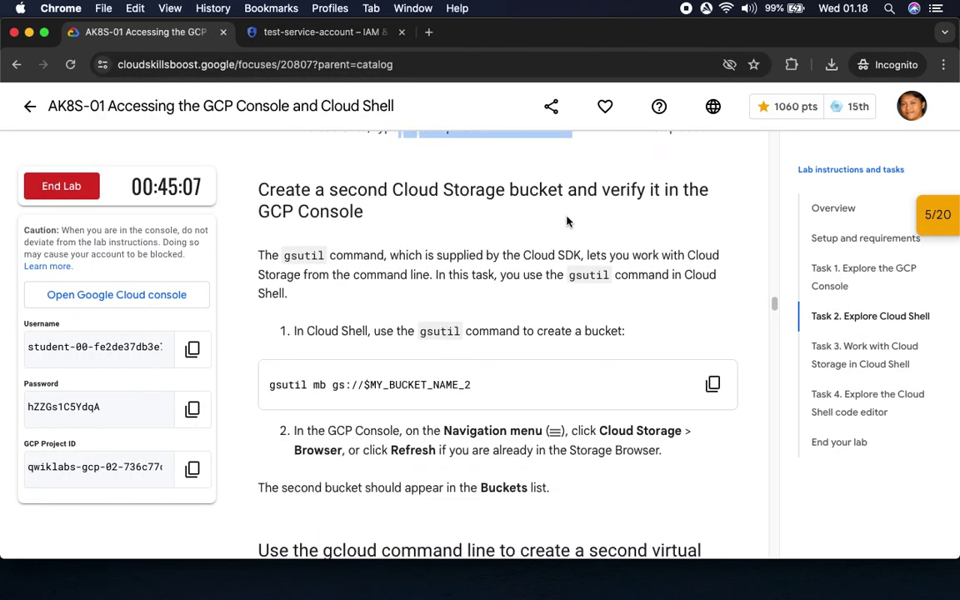
scroll(492, 396, "down", 4)
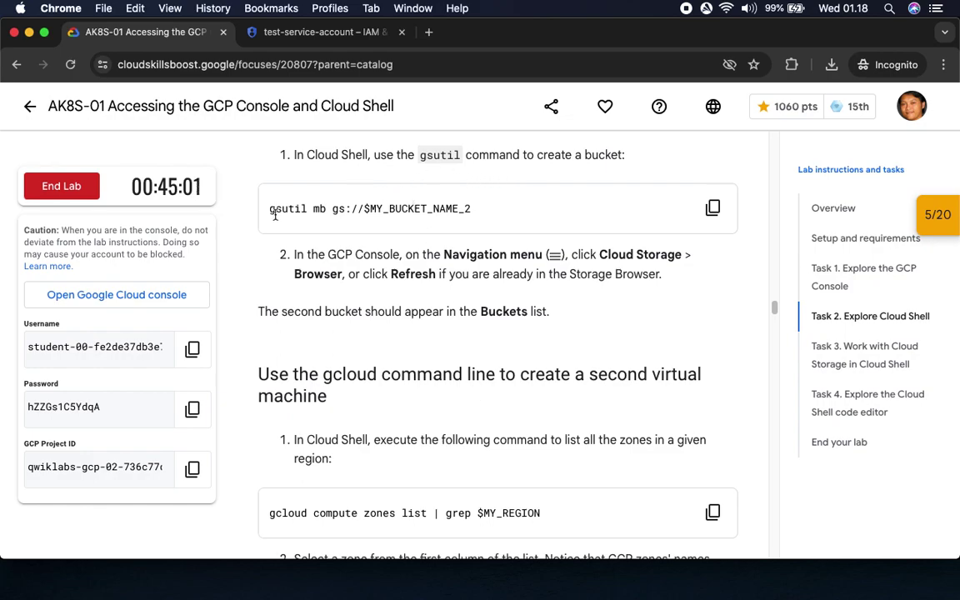
left_click(713, 208)
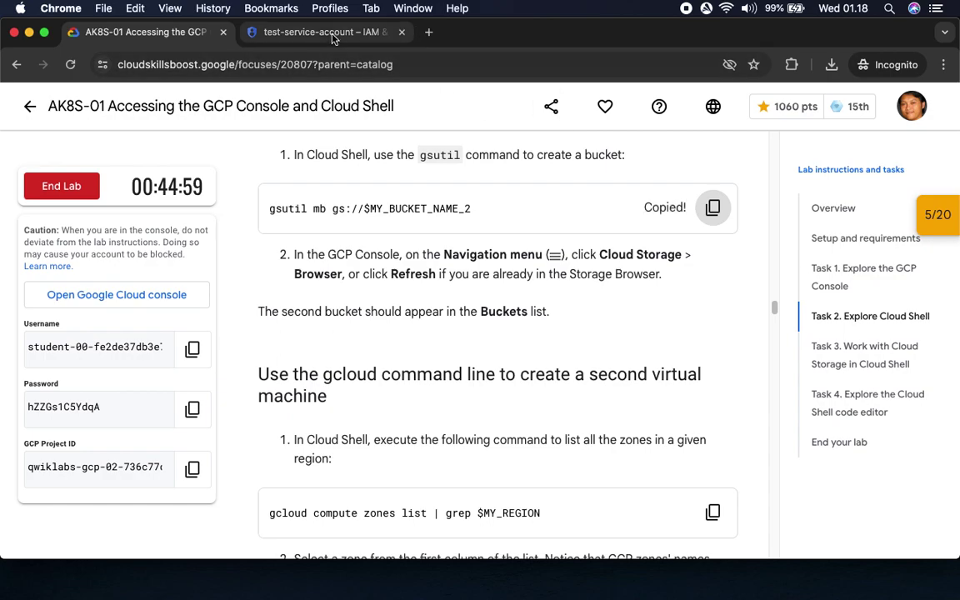
left_click(305, 33)
left_click(610, 409)
key("super+v")
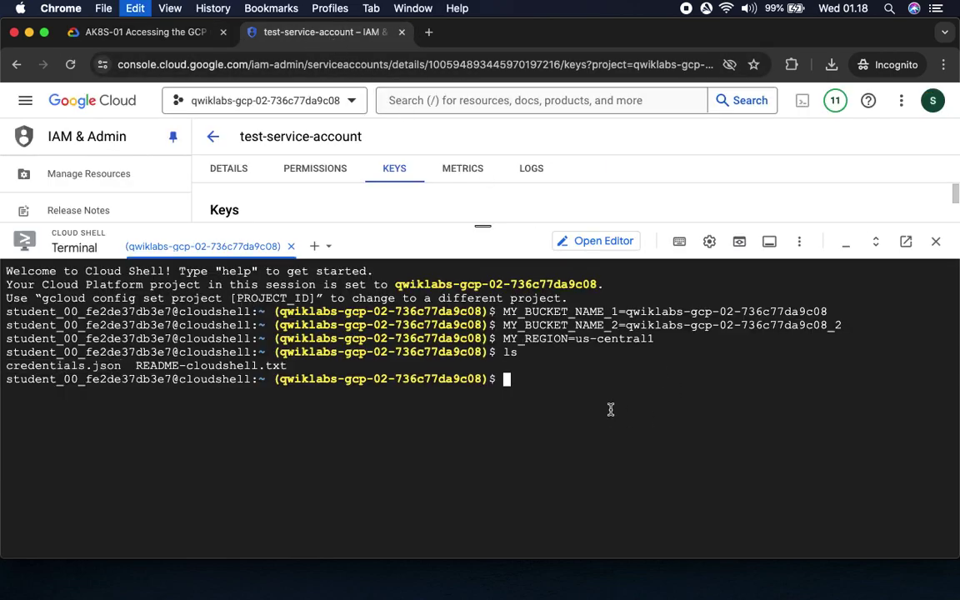
key("Return")
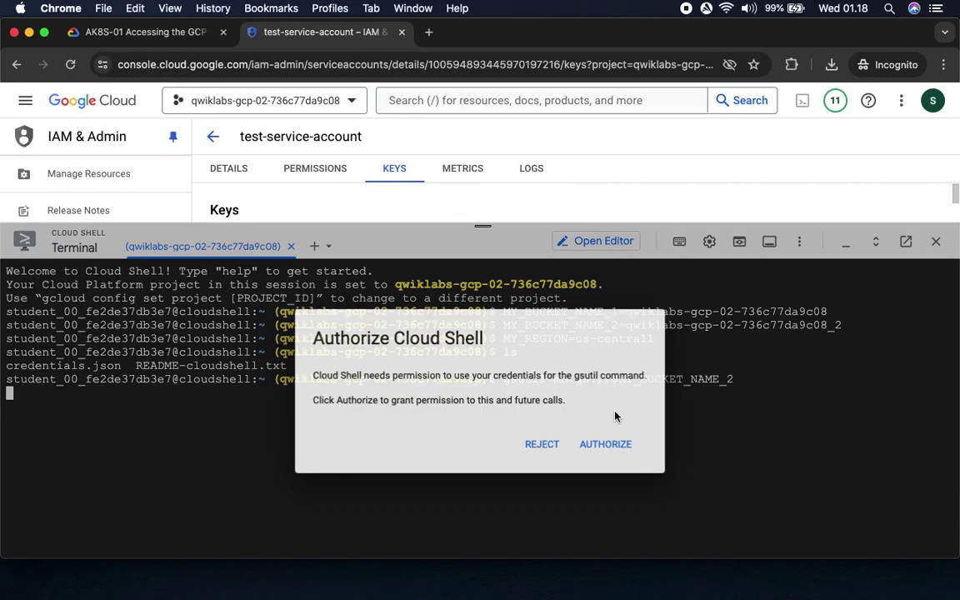
left_click(617, 447)
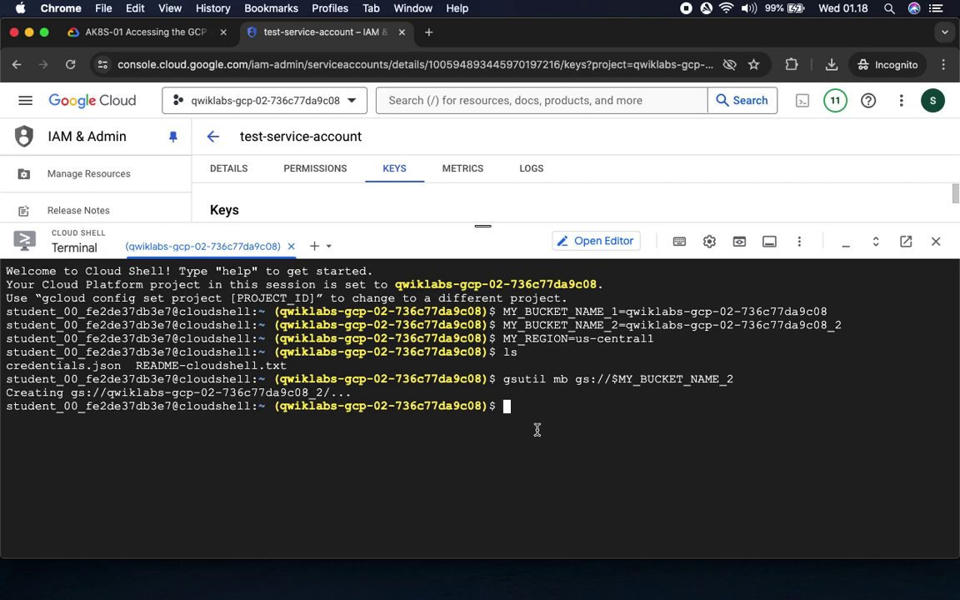
Shrink the Cloud Shell pane and open the Cloud Storage bucket list to verify the second bucket, as the lab instructs.
left_click(106, 32)
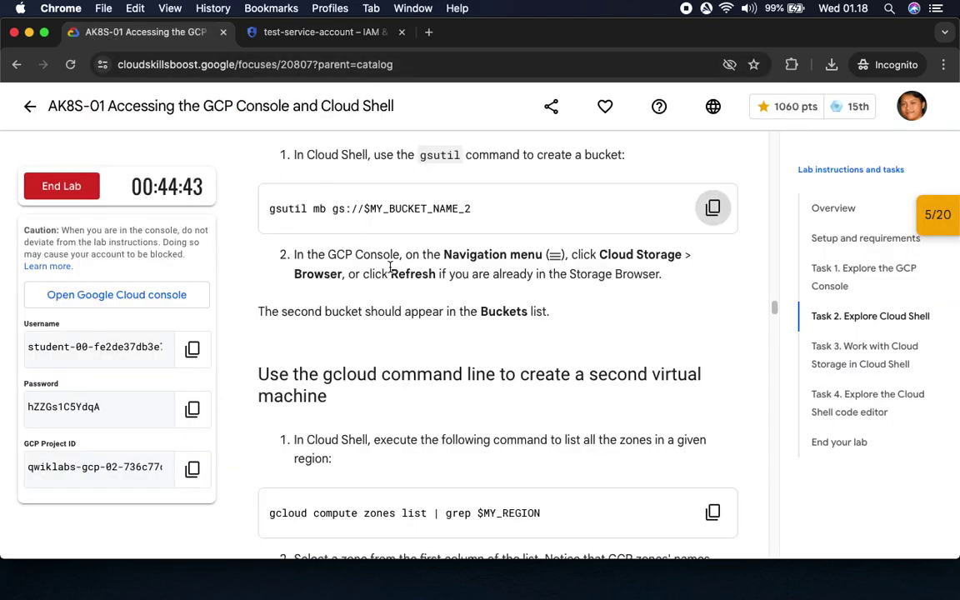
left_click_drag(636, 254, 451, 284)
left_click(329, 35)
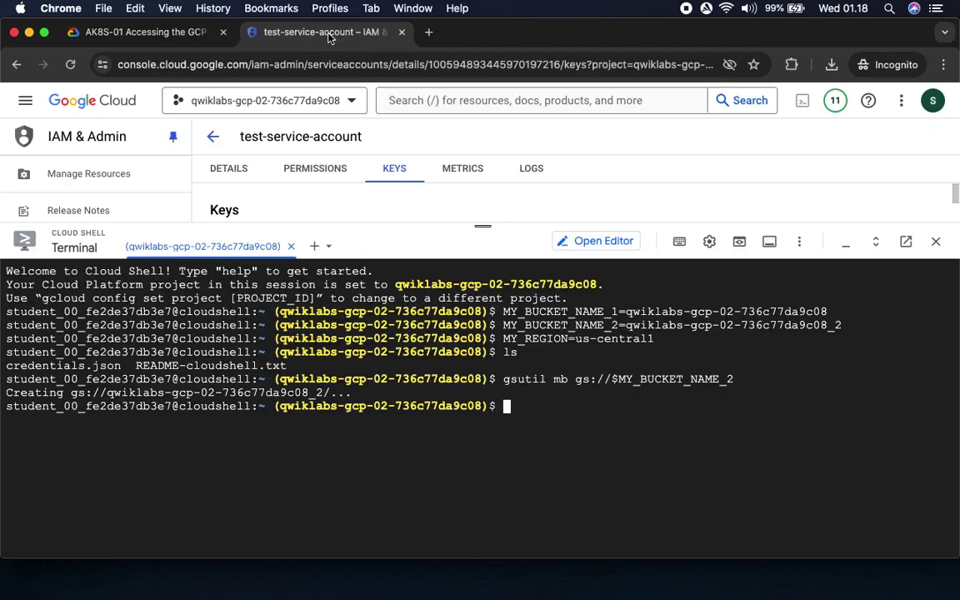
left_click_drag(482, 227, 444, 524)
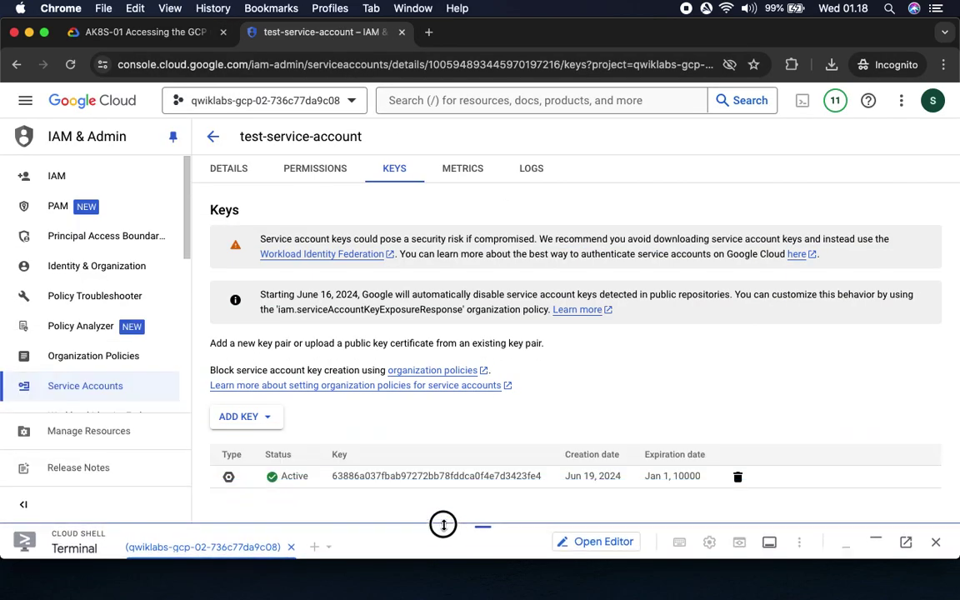
left_click(25, 100)
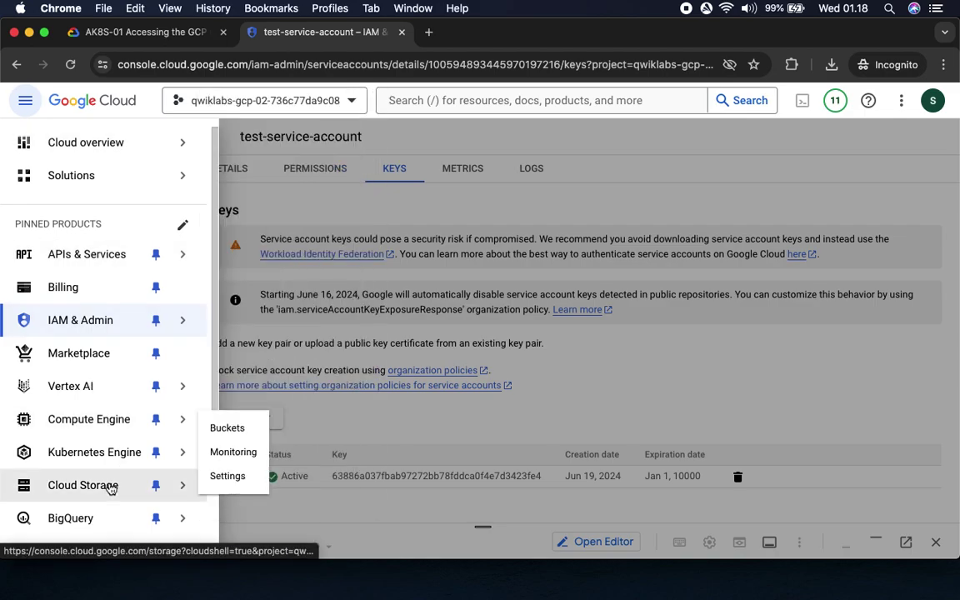
left_click(111, 486)
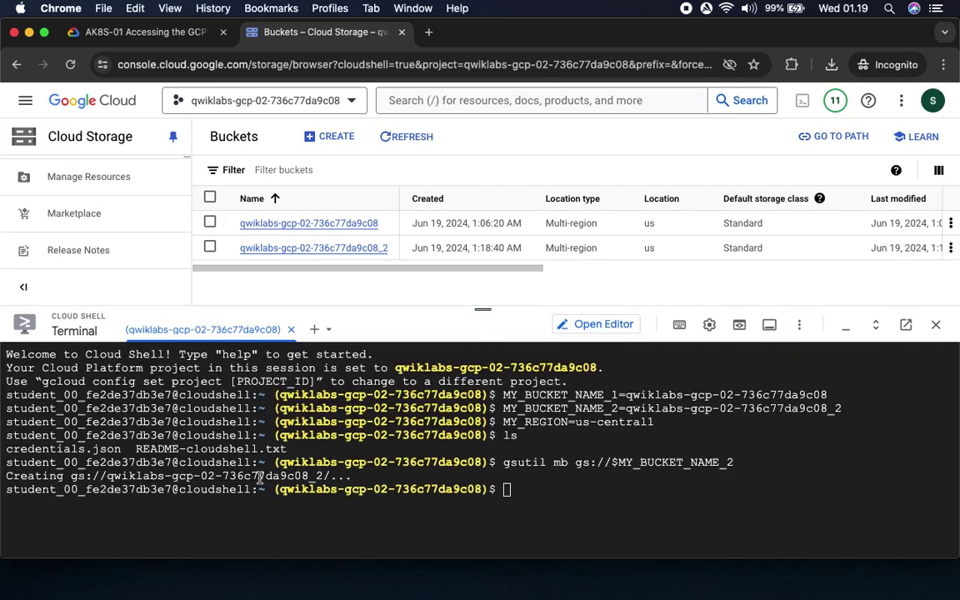
List the region's zones in Cloud Shell with the lab's command gcloud compute zones list | grep $MY_REGION.
left_click(138, 31)
scroll(575, 399, "down", 1)
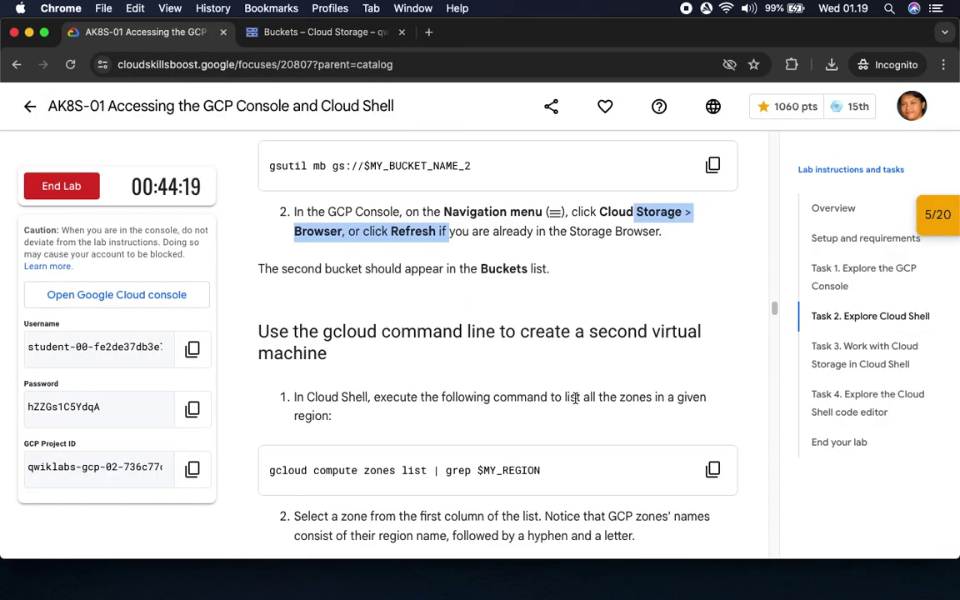
scroll(575, 398, "down", 2)
left_click_drag(339, 175, 641, 184)
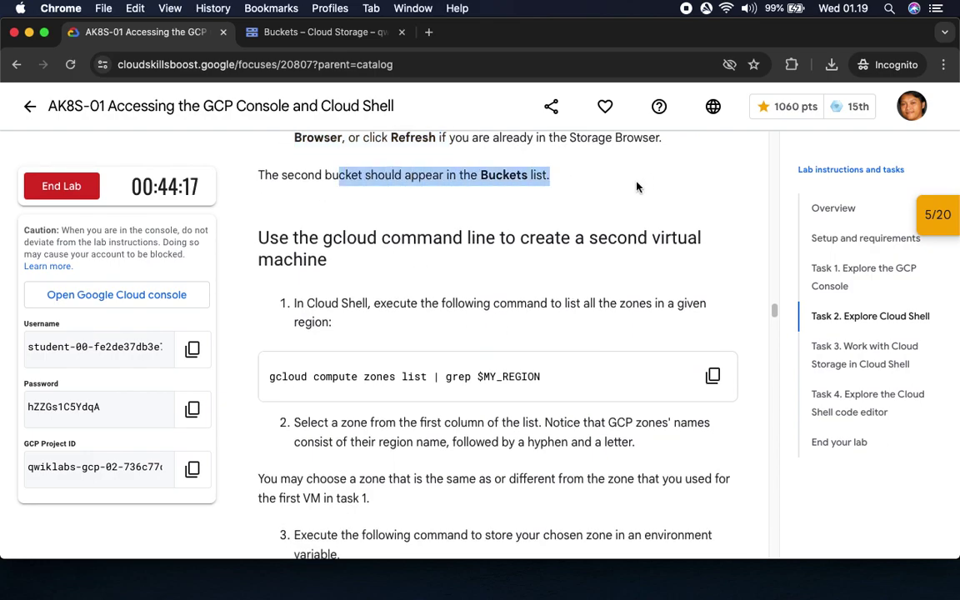
scroll(551, 222, "down", 2)
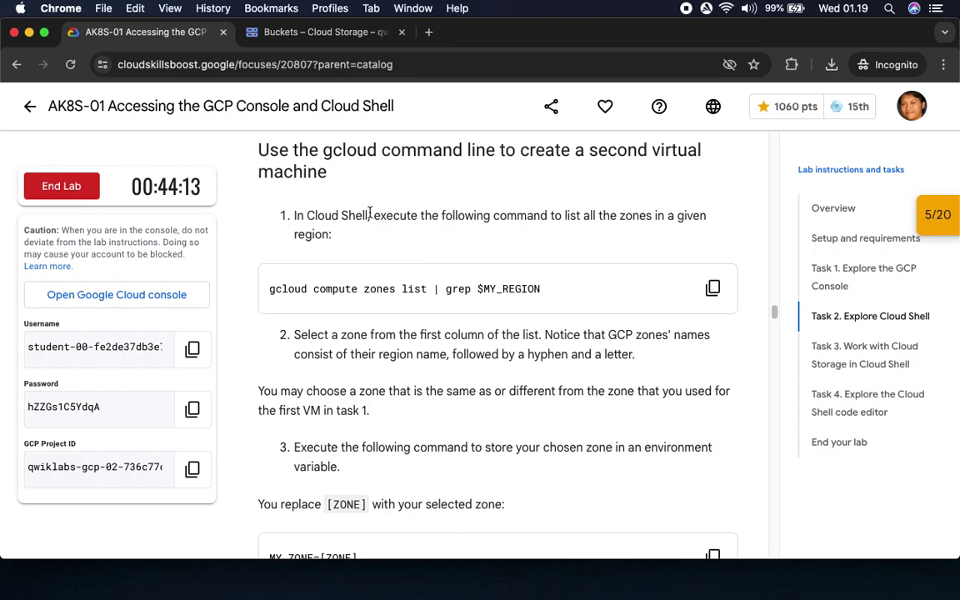
left_click(713, 289)
left_click(329, 32)
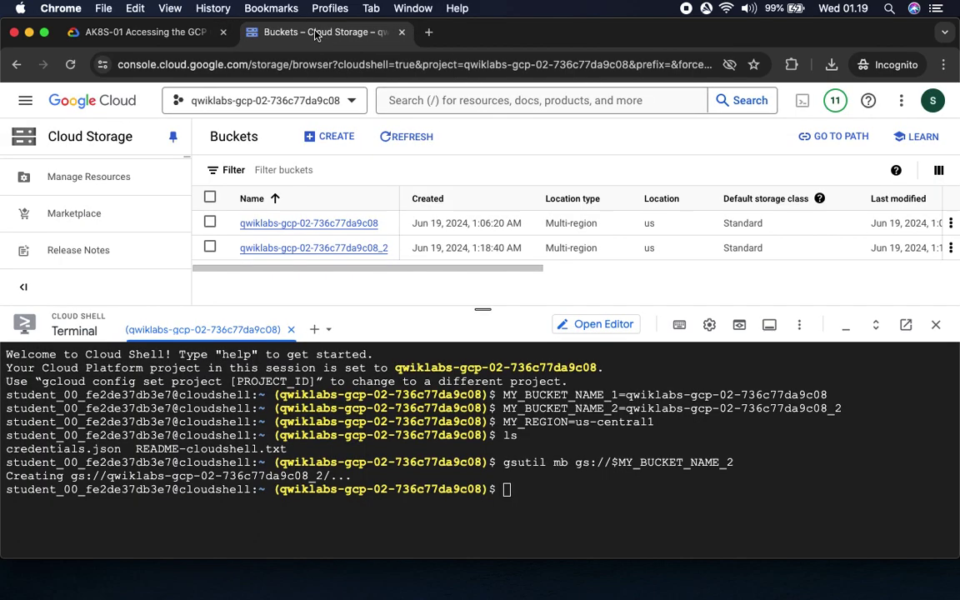
key("super+v")
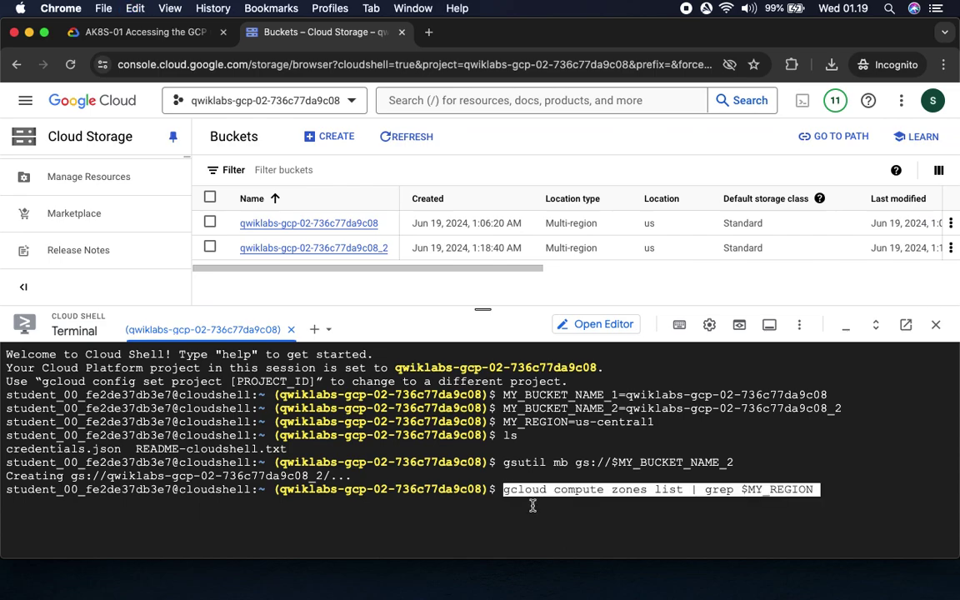
key("Return")
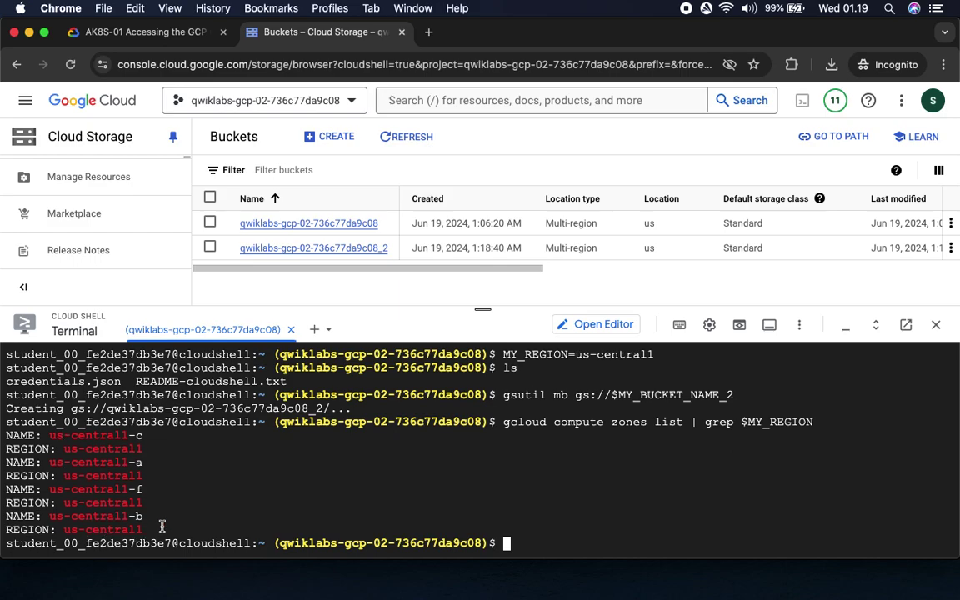
Define MY_ZONE=us-central1-c in Cloud Shell, replacing the [ZONE] placeholder of the lab's command with the first zone in the list.
left_click(140, 31)
scroll(334, 333, "down", 5)
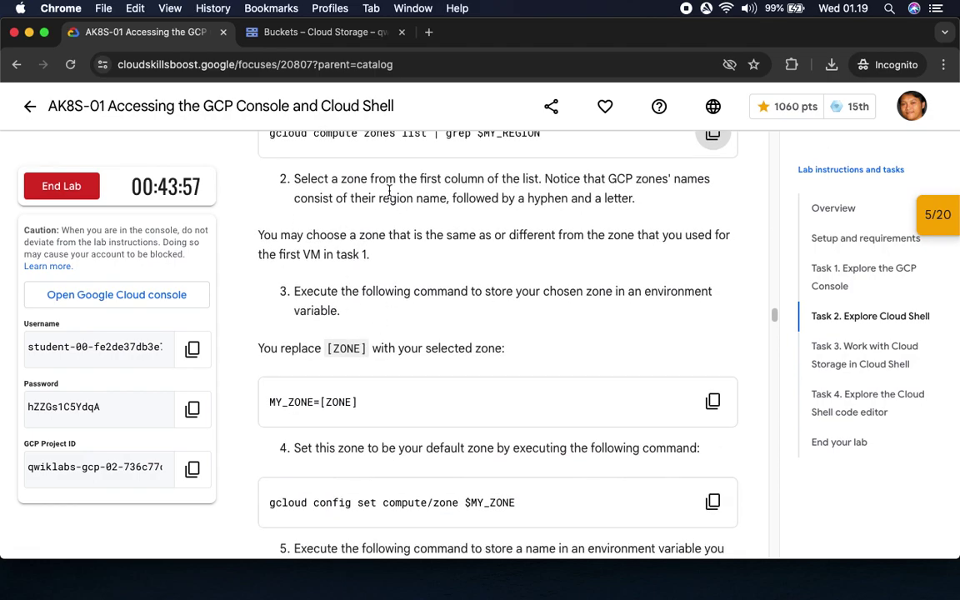
left_click_drag(374, 178, 537, 180)
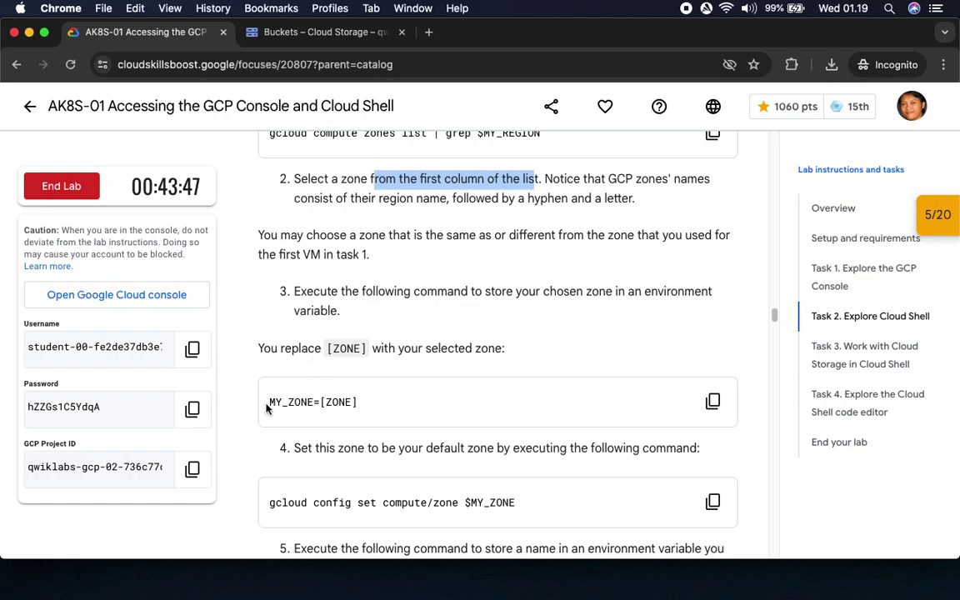
left_click(712, 401)
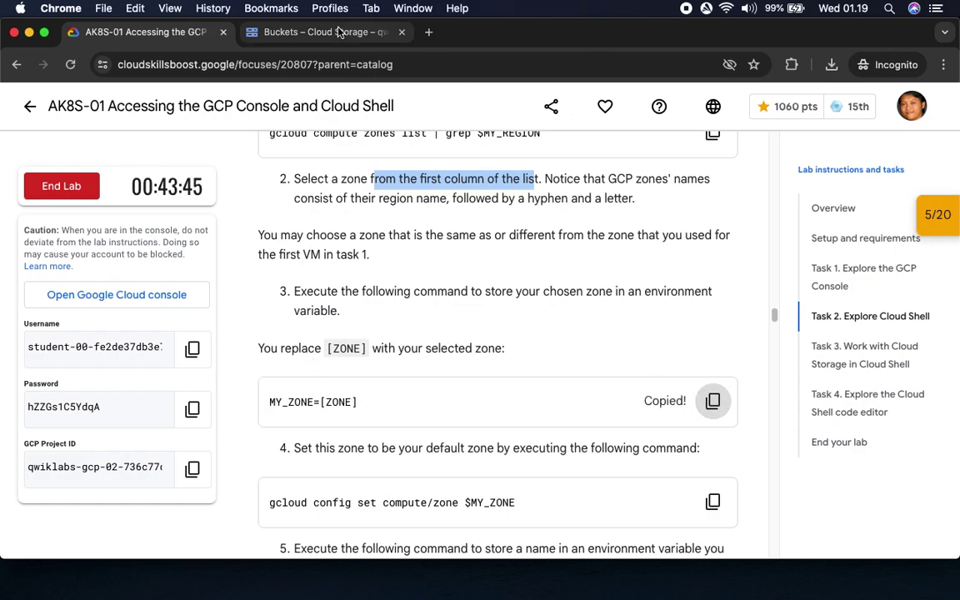
left_click(350, 31)
left_click(514, 497)
key("super+v")
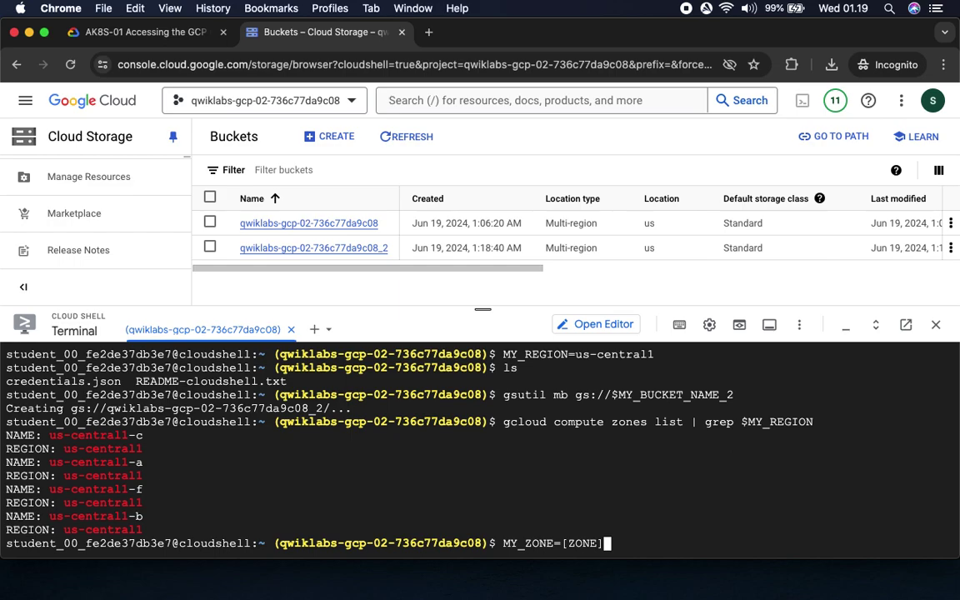
key("BackSpace")
key("BackSpace")
key("BackSpace")
key("BackSpace")
key("BackSpace")
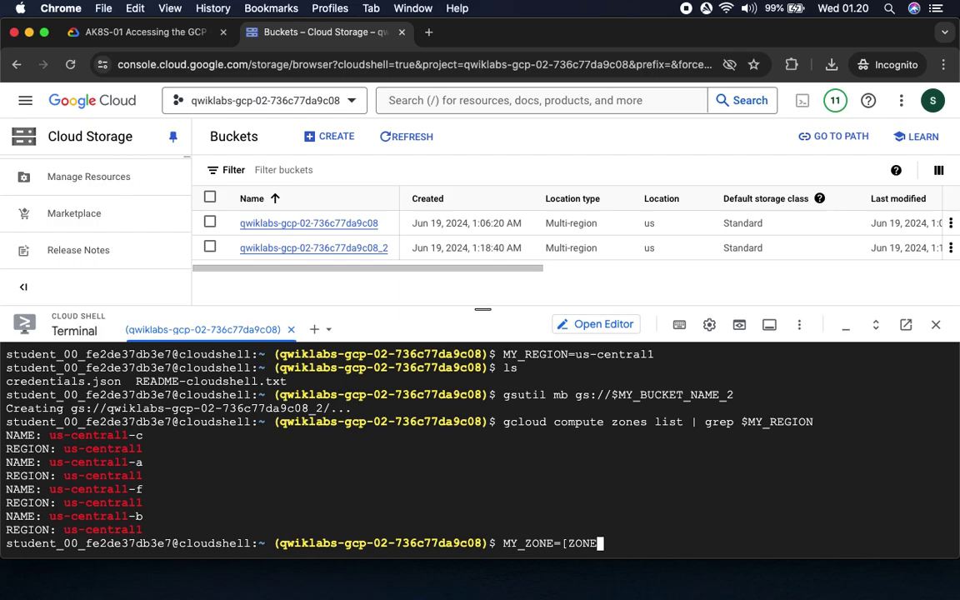
key("BackSpace")
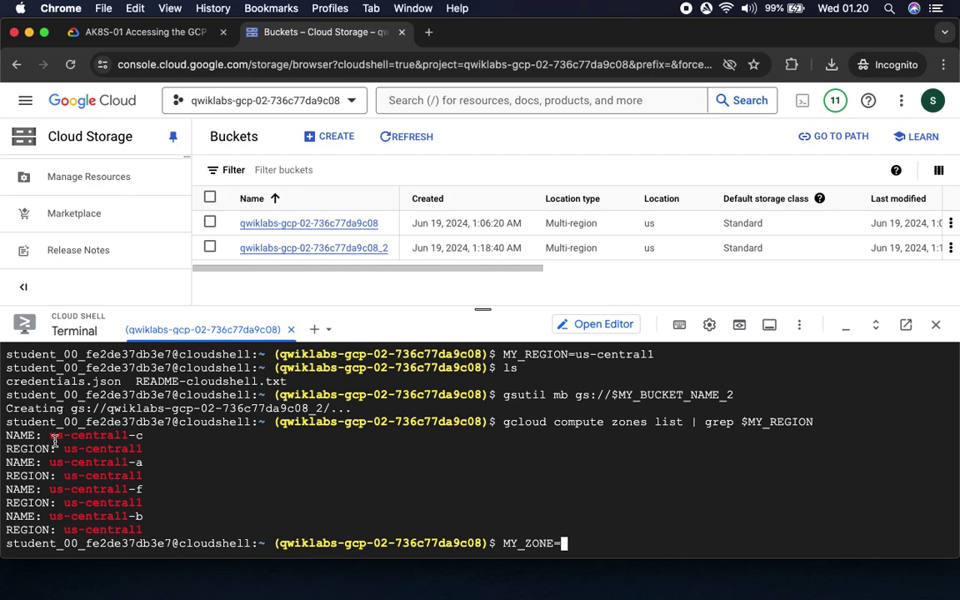
left_click_drag(48, 440, 146, 437)
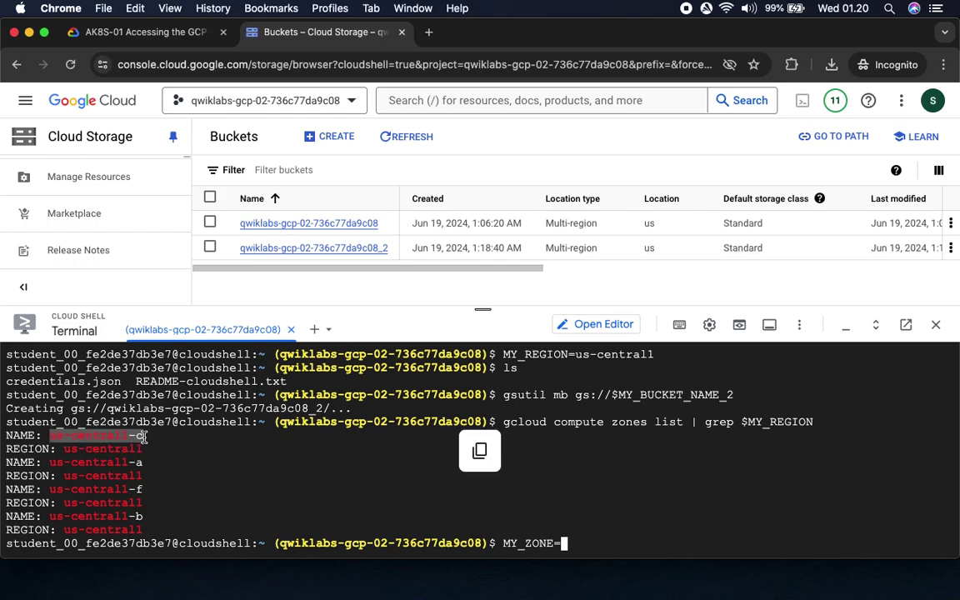
key("super+v")
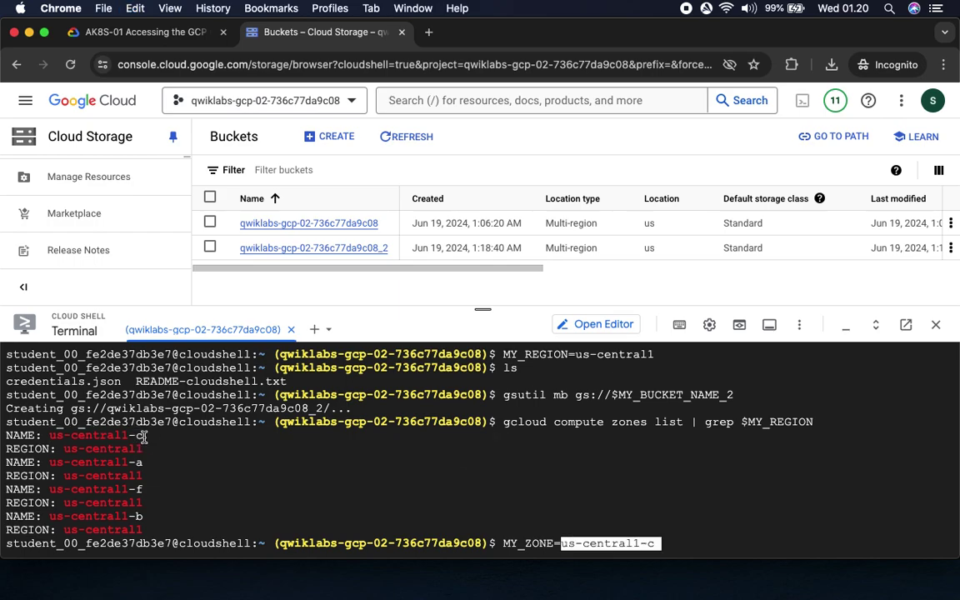
Store us-central1-c in MY_ZONE and make it the default zone with the lab's command gcloud config set compute/zone $MY_ZONE.
key("Return")
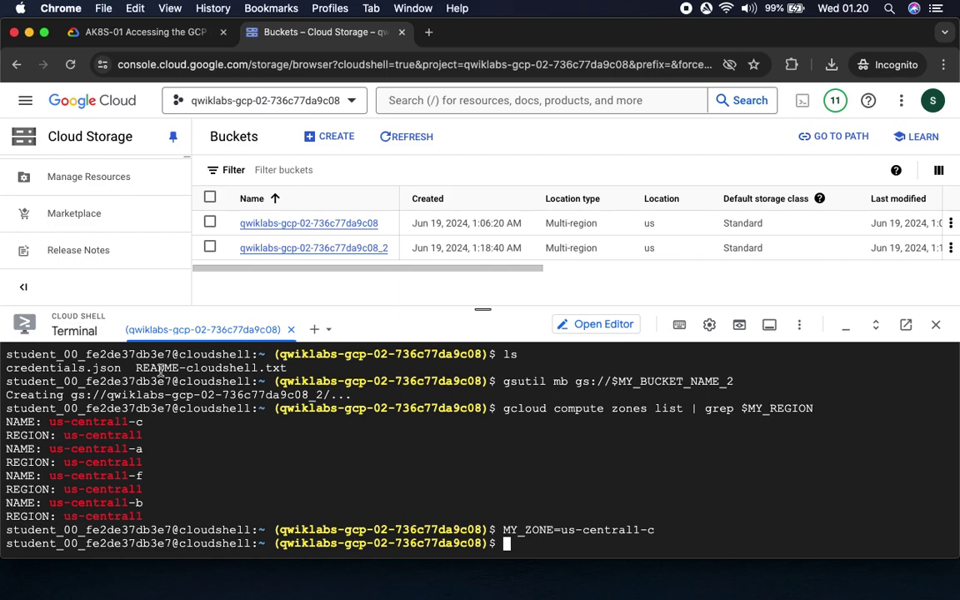
left_click(159, 32)
scroll(581, 467, "down", 3)
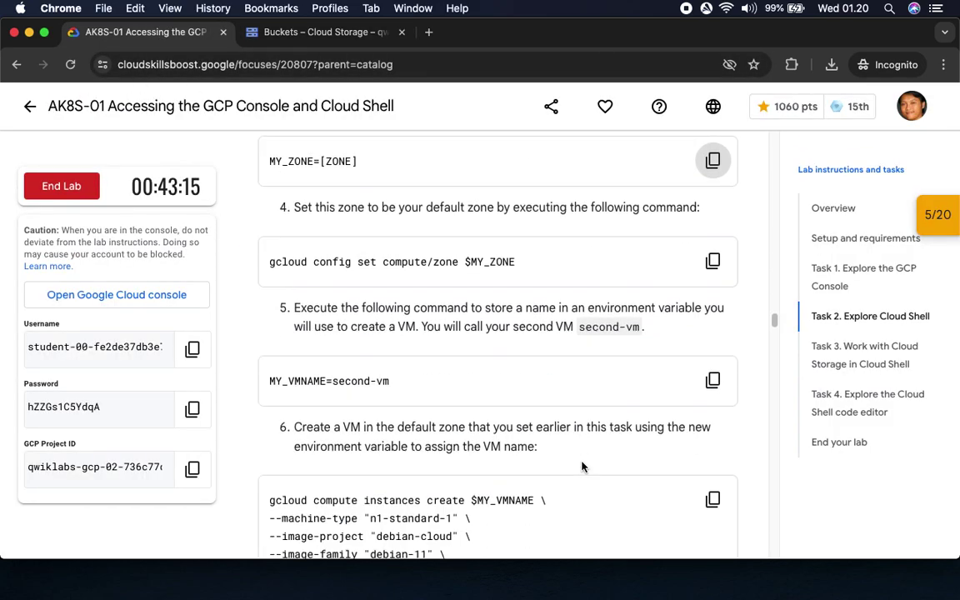
left_click(714, 262)
left_click(323, 33)
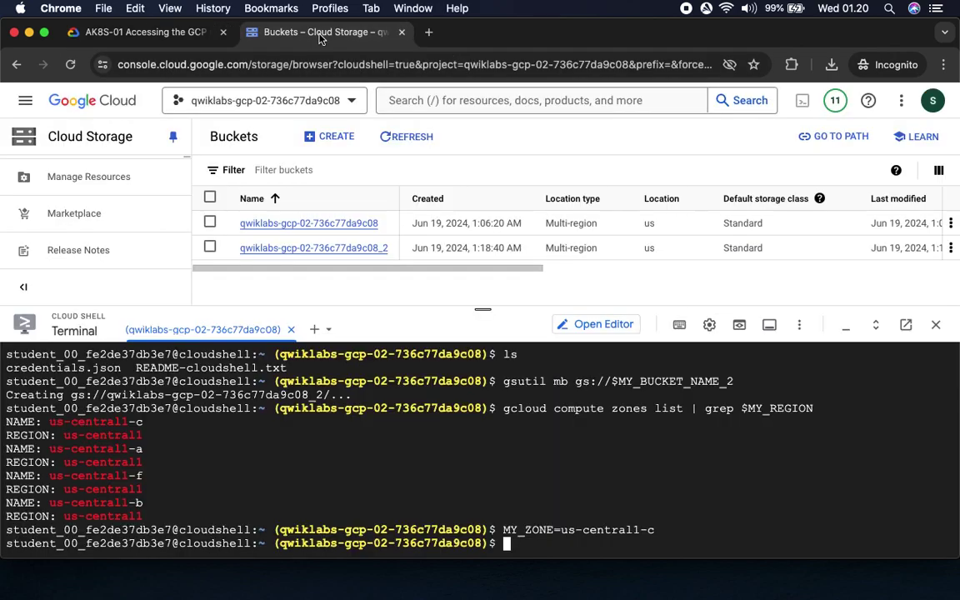
key("super+v")
key("Return")
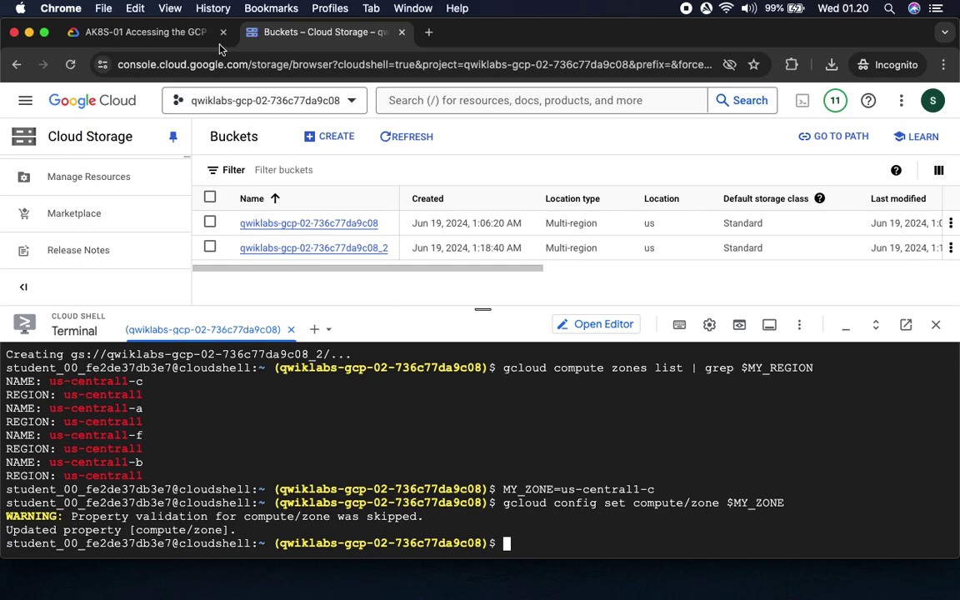
Copy the VM name assignment from the lab instructions and run MY_VMNAME=second-vm in Cloud Shell.
left_click(125, 37)
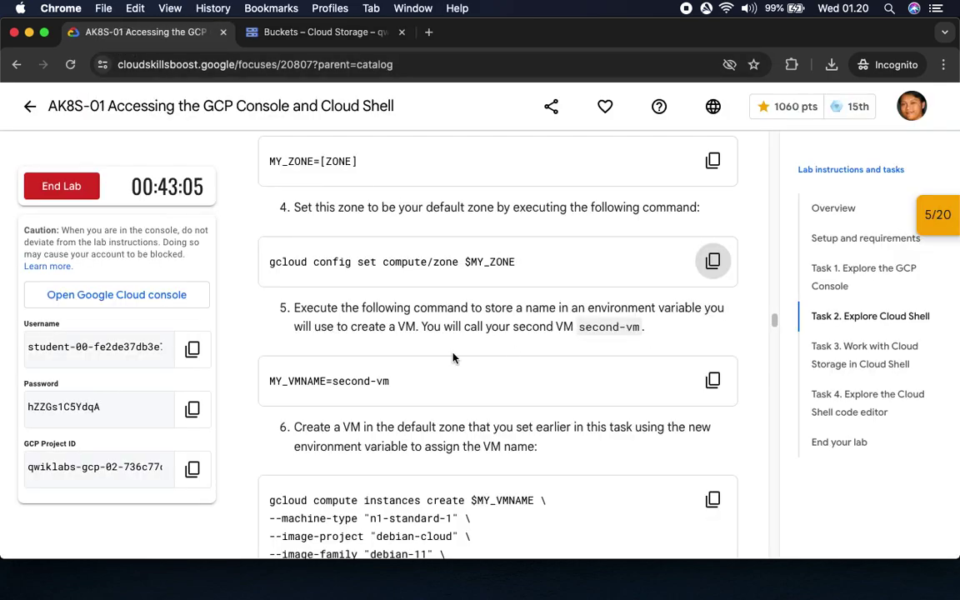
left_click(713, 380)
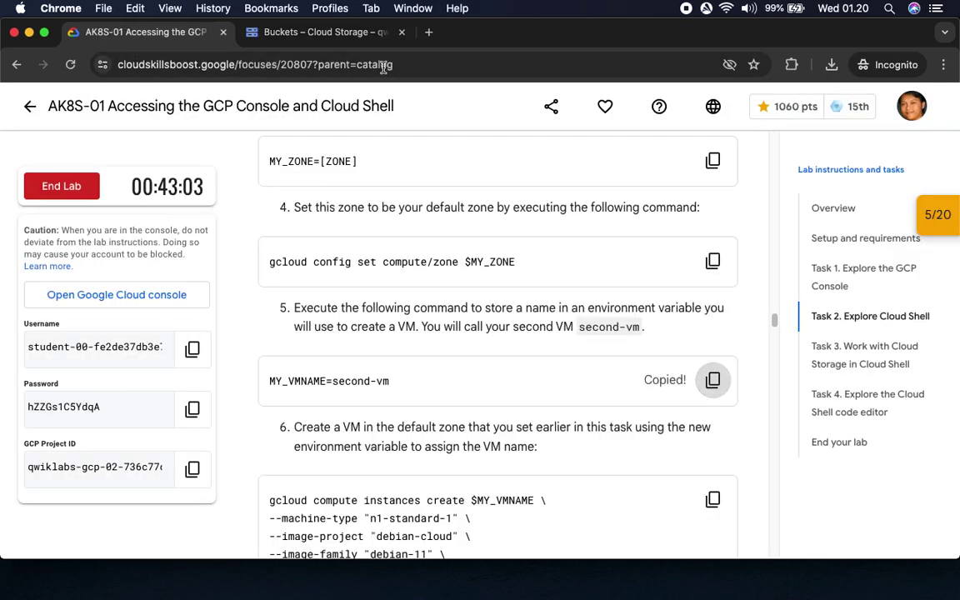
left_click(337, 33)
key("super+v")
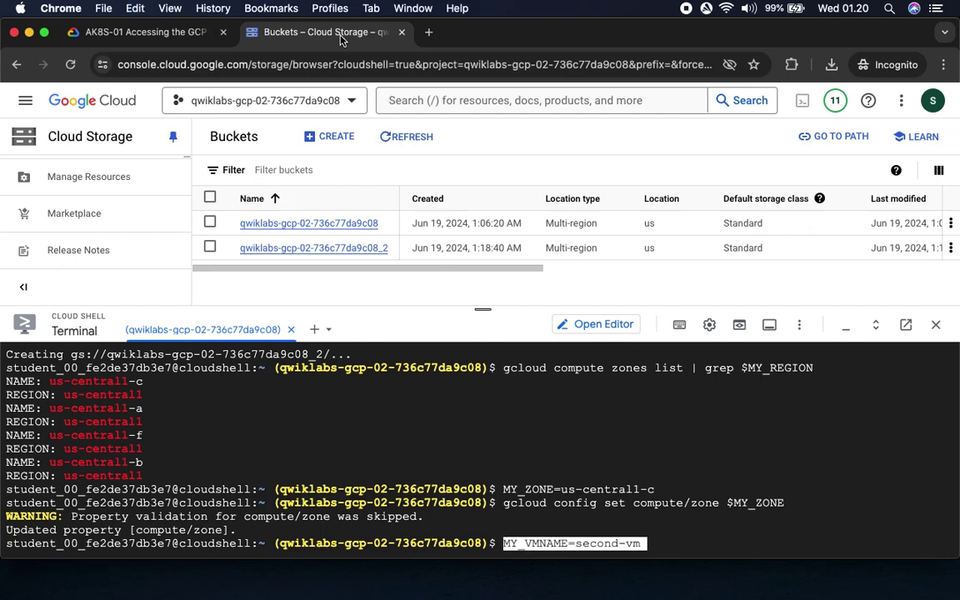
key("Return")
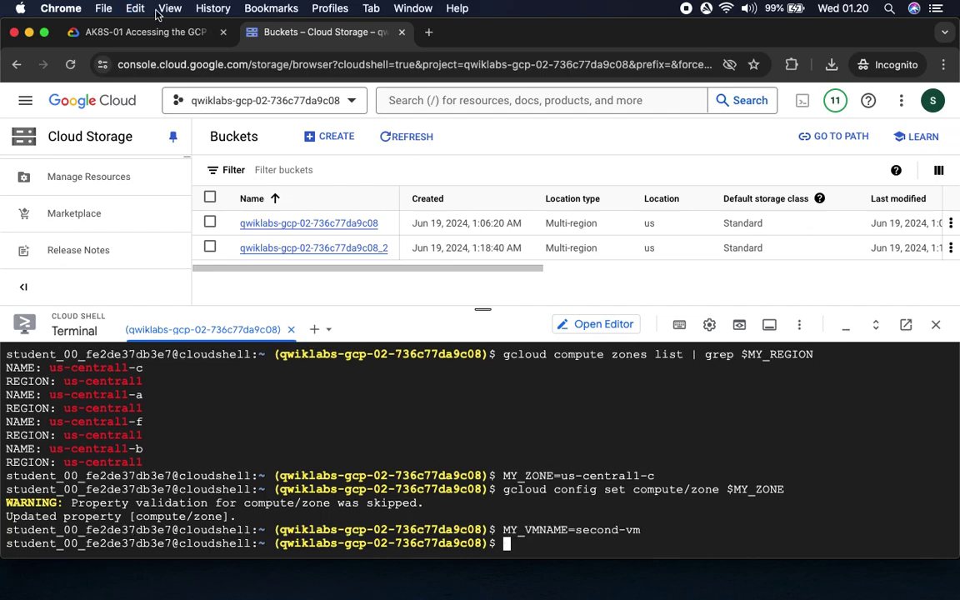
Create the VM $MY_VMNAME in Cloud Shell using the lab's command with machine type n1-standard-1, image family debian-11 and subnet default.
left_click(131, 32)
scroll(512, 331, "down", 5)
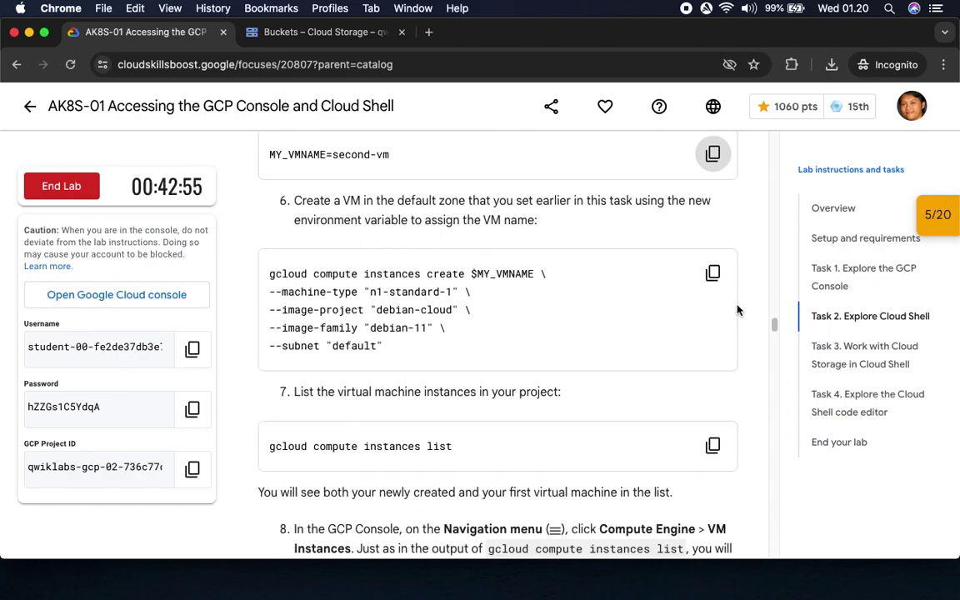
left_click(712, 274)
left_click(331, 32)
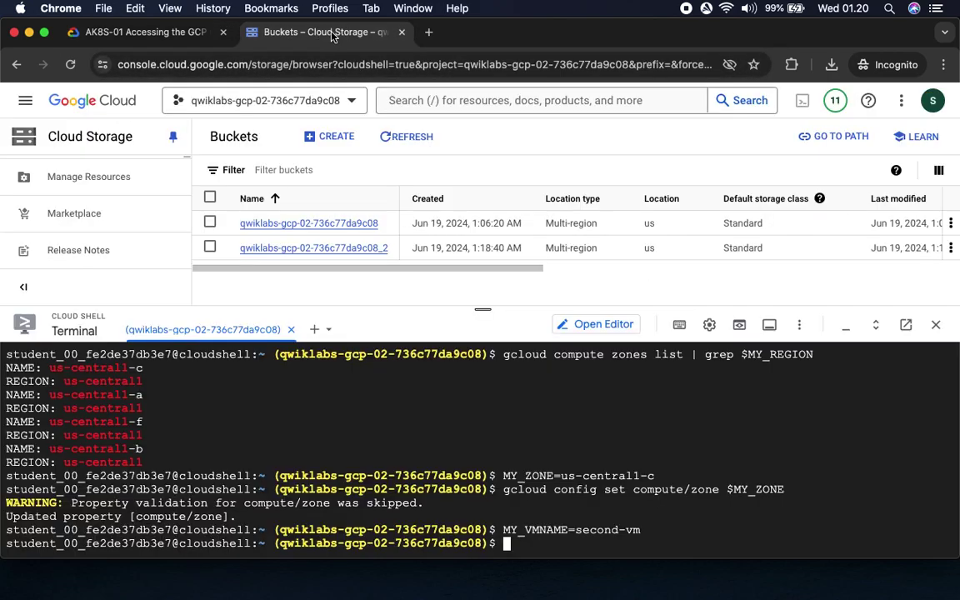
key("super+v")
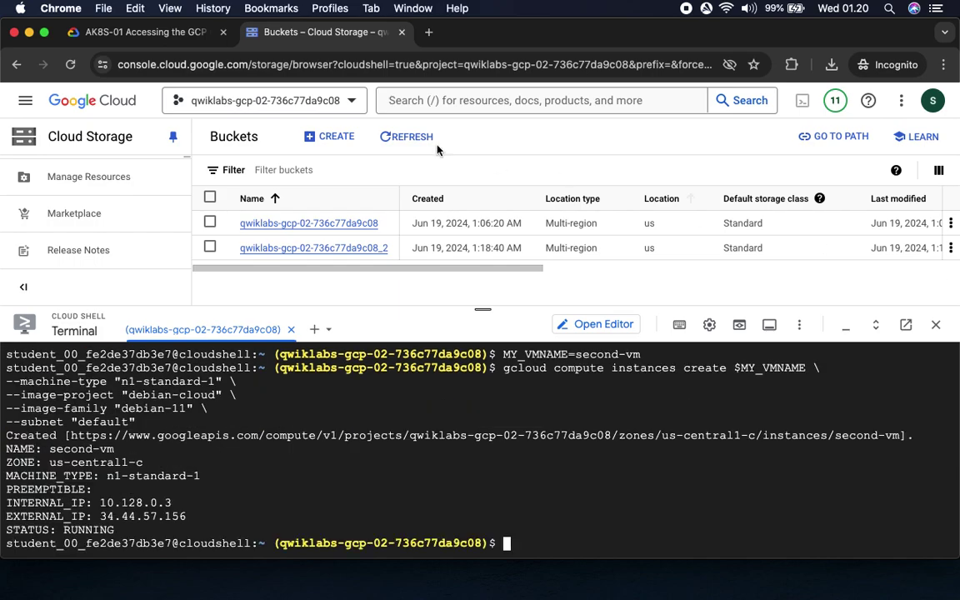
Run gcloud compute instances list in Cloud Shell, enlarge the terminal and examine the names of the listed VMs.
left_click(137, 31)
scroll(424, 260, "down", 5)
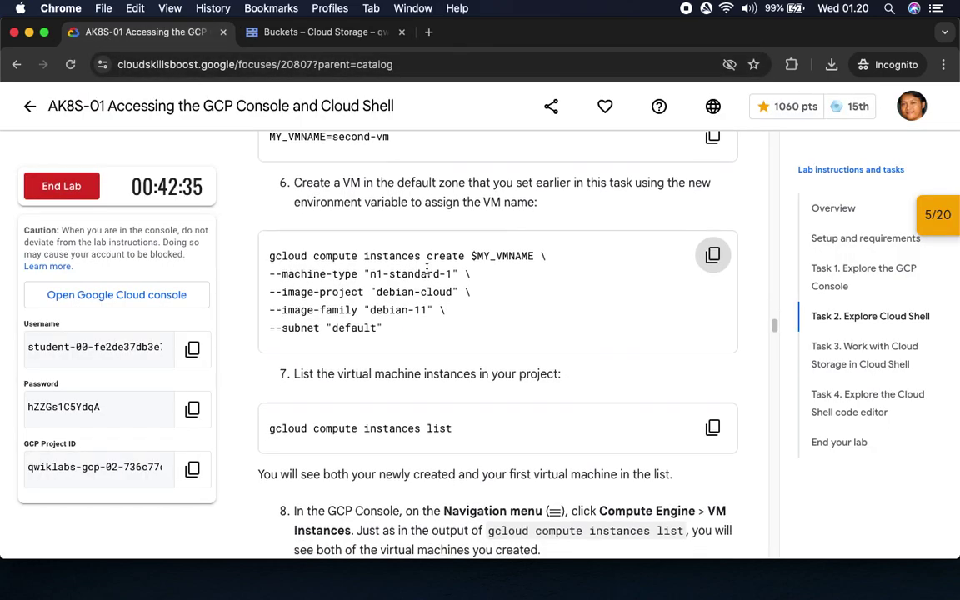
left_click(713, 292)
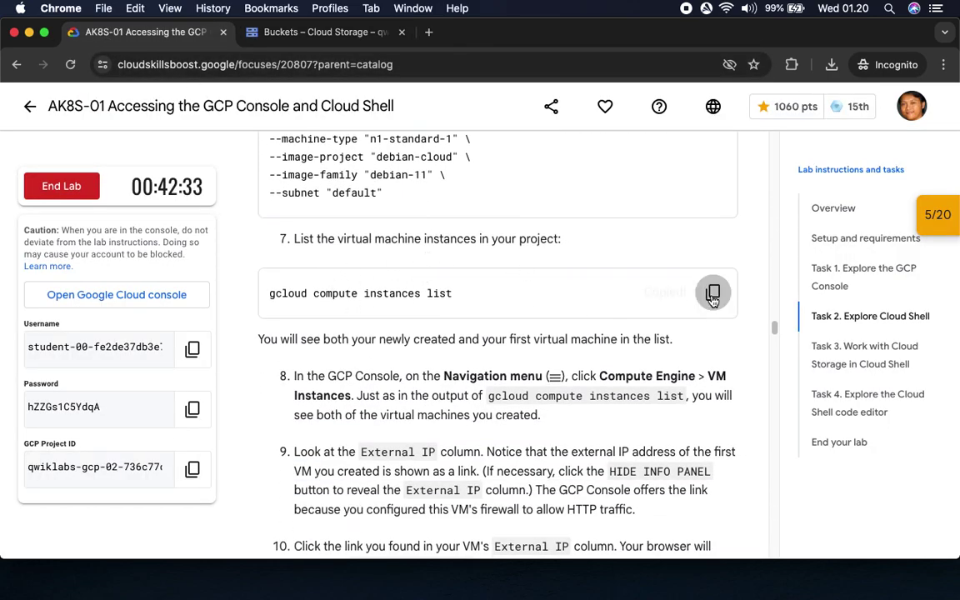
left_click(332, 32)
key("super+v")
key("Return")
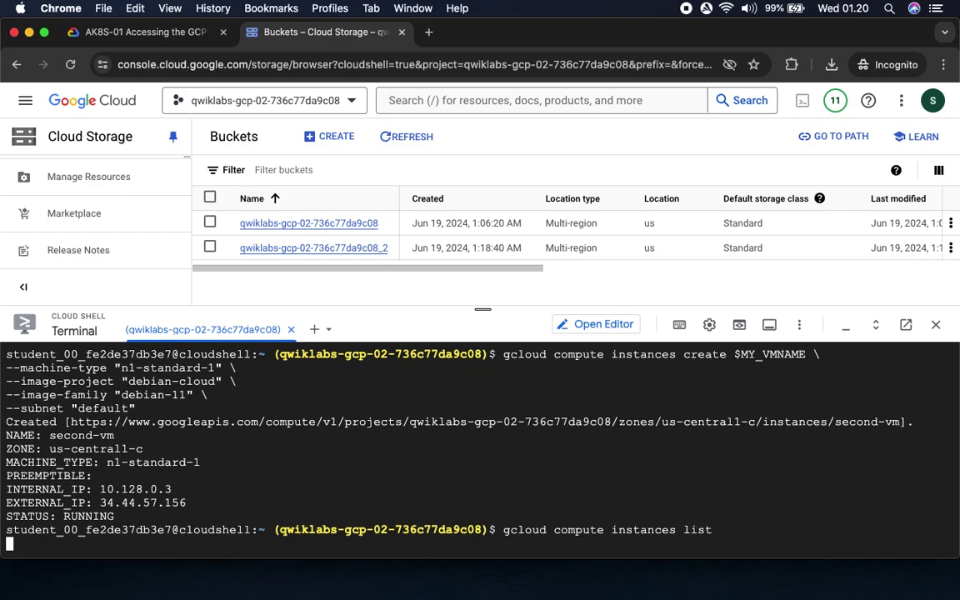
left_click_drag(482, 309, 484, 179)
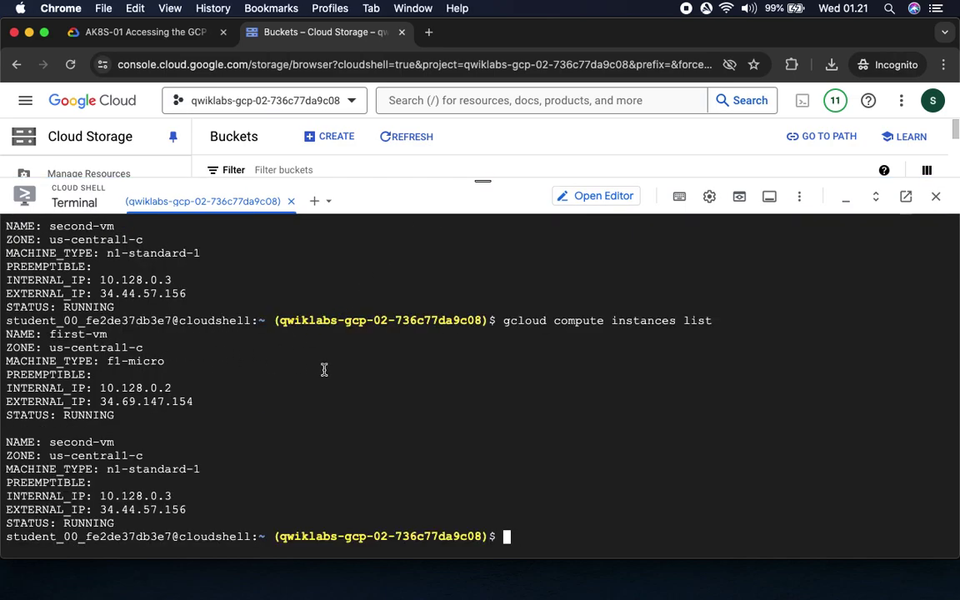
left_click(50, 337)
double_click(50, 337)
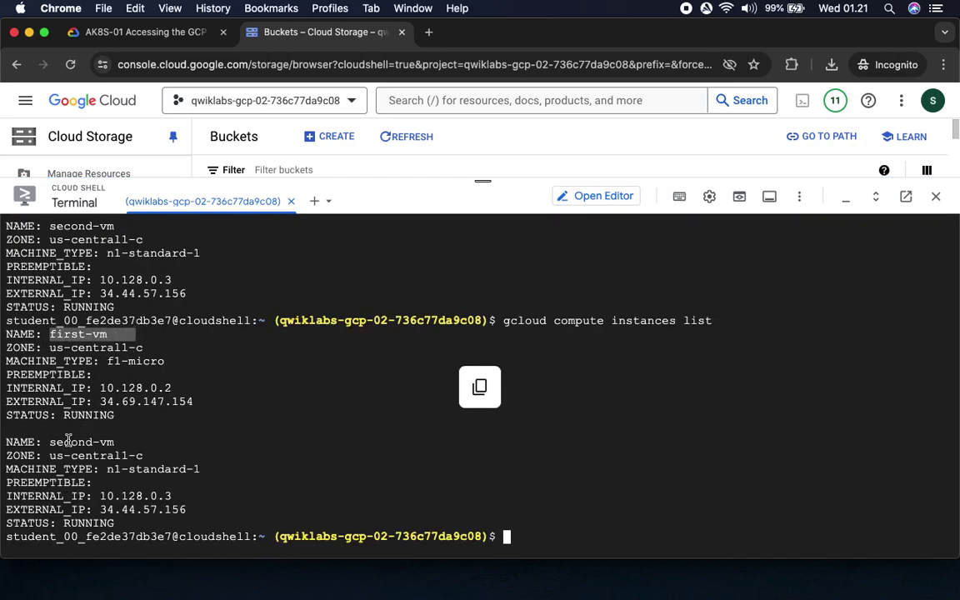
double_click(125, 441)
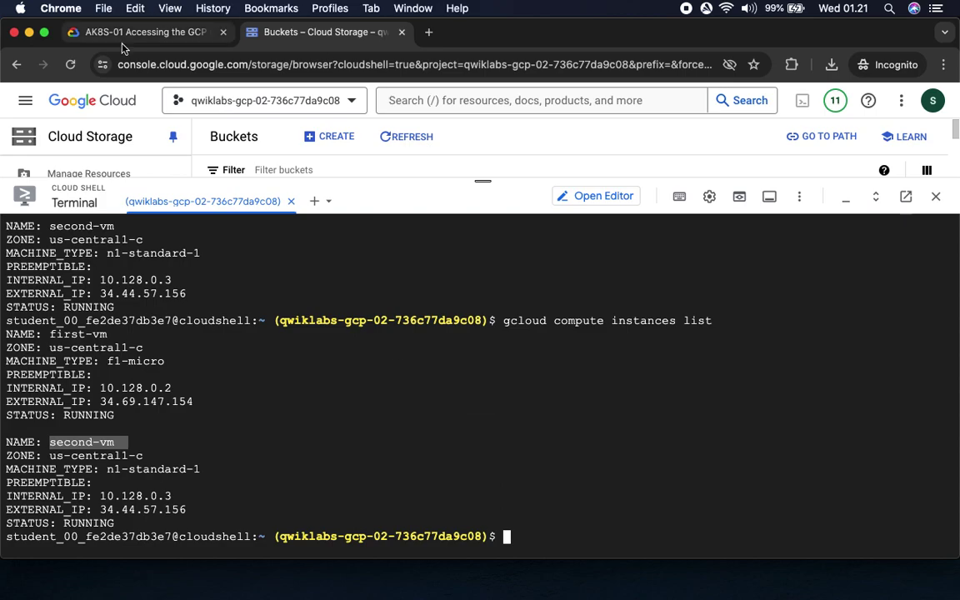
Read lab step 8, shrink the Cloud Shell terminal and open the Compute Engine VM instances page.
left_click(117, 32)
scroll(468, 289, "down", 5)
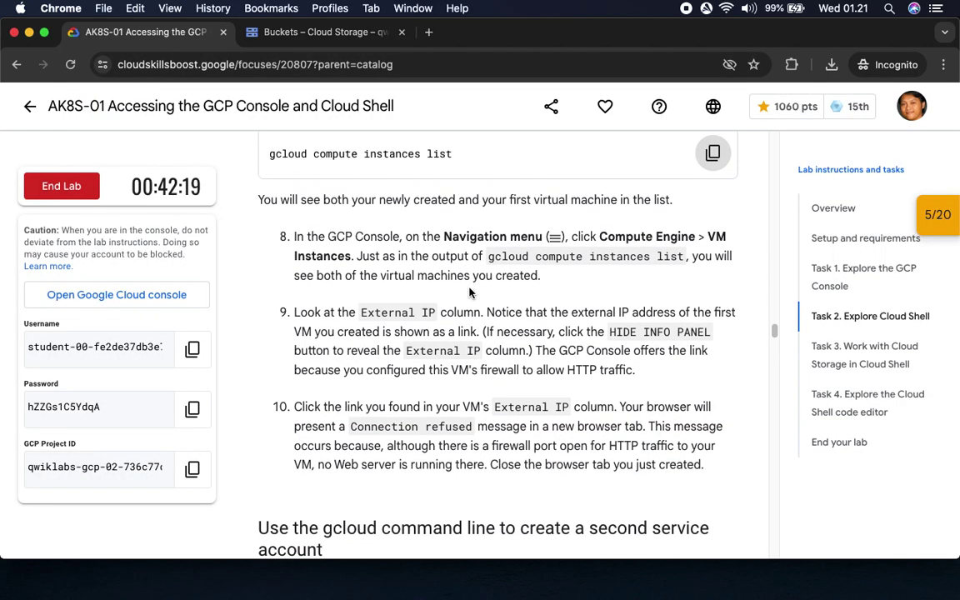
left_click_drag(379, 182, 672, 182)
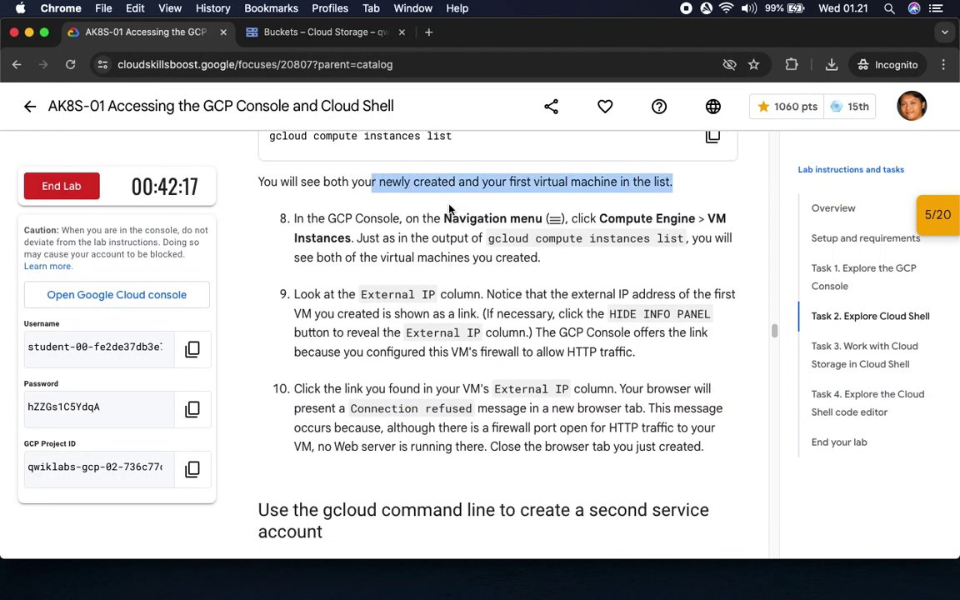
left_click_drag(625, 219, 726, 218)
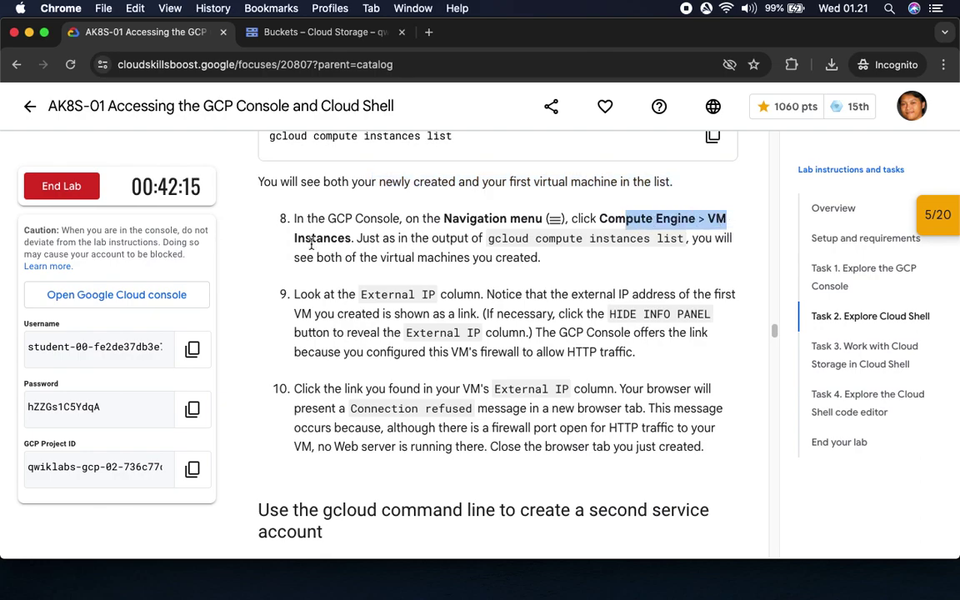
left_click(321, 32)
left_click_drag(488, 180, 483, 525)
left_click(26, 101)
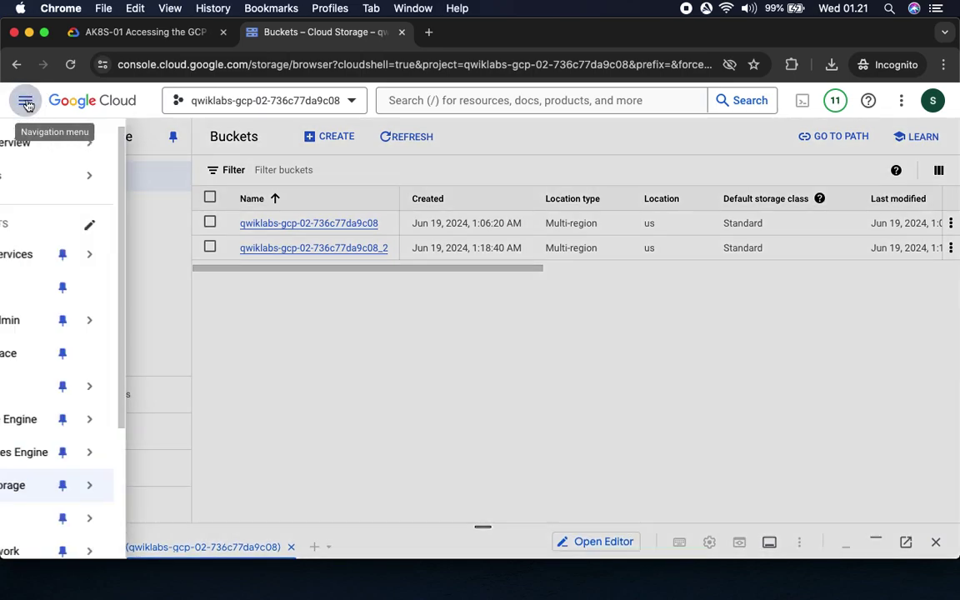
mouse_move(103, 420)
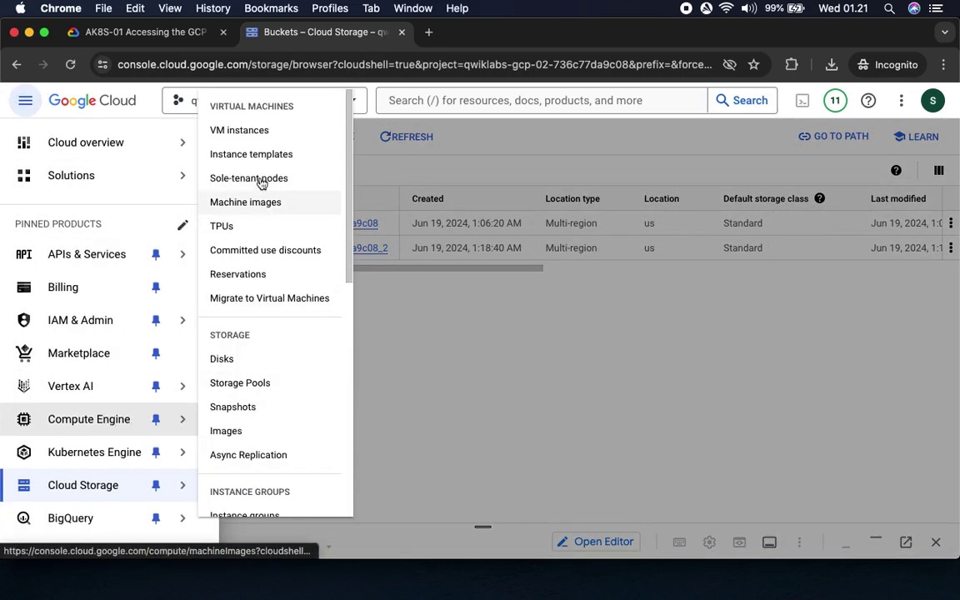
left_click(255, 130)
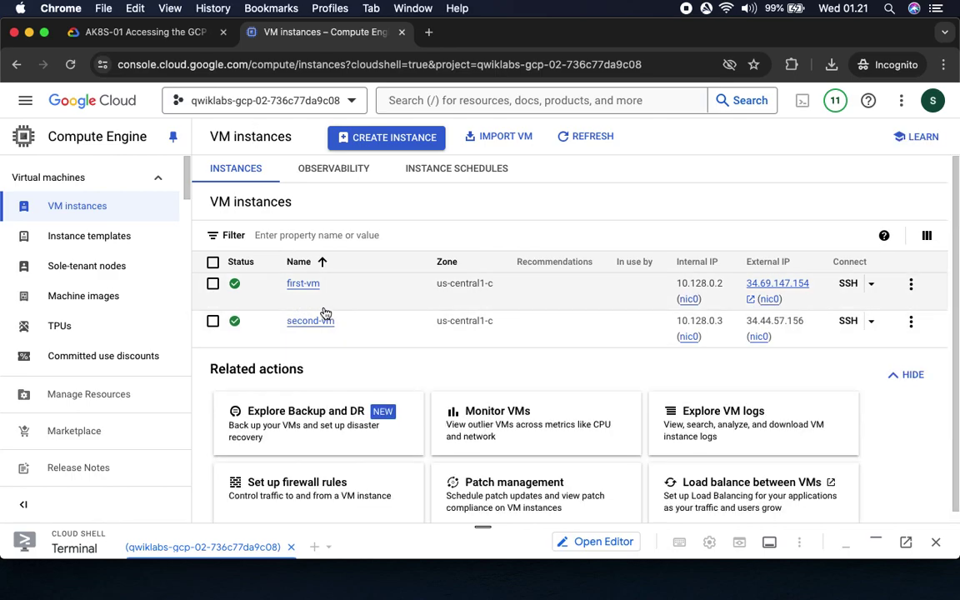
Read lab step 9 and examine the External IP column for both VMs on the VM instances page.
left_click(149, 32)
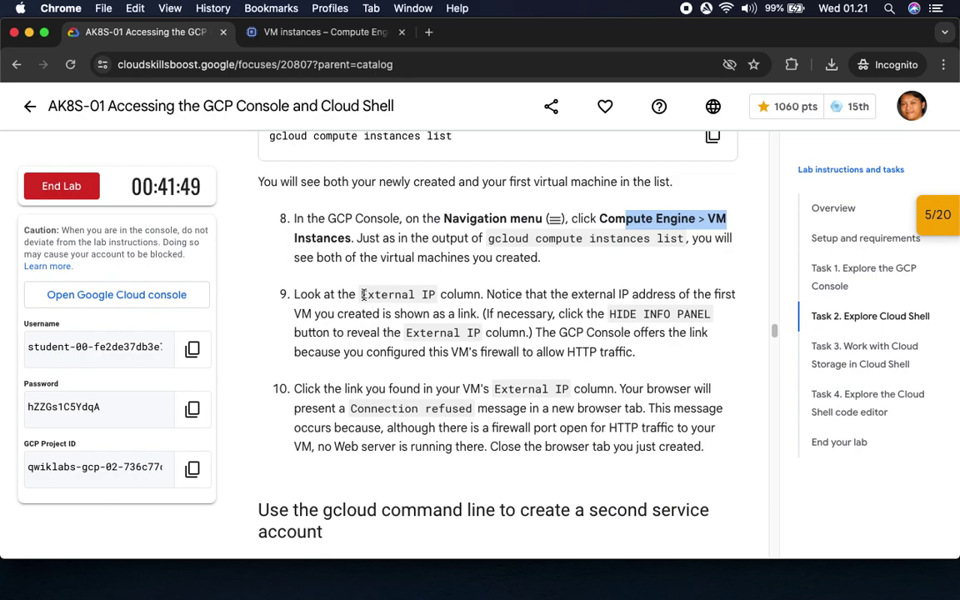
left_click_drag(360, 294, 454, 295)
left_click(304, 34)
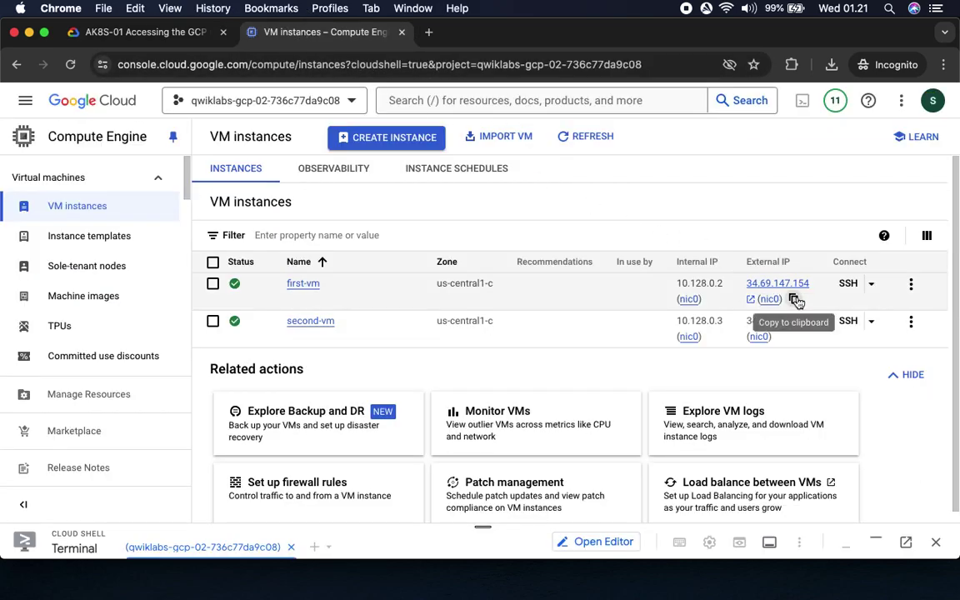
Read lab step 10, open first-vm's external IP link in a new browser tab, and close that tab.
left_click(137, 32)
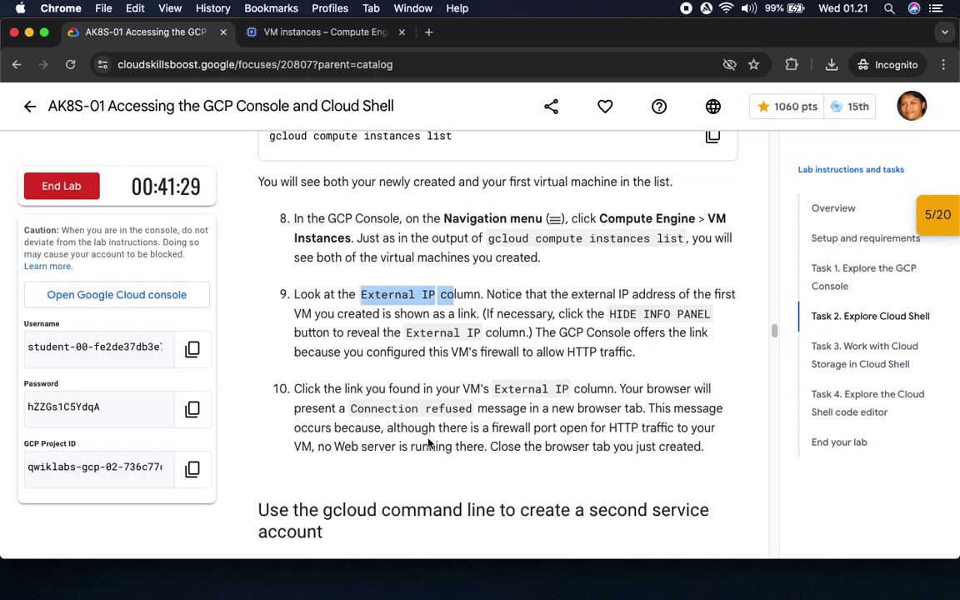
left_click_drag(492, 427, 717, 448)
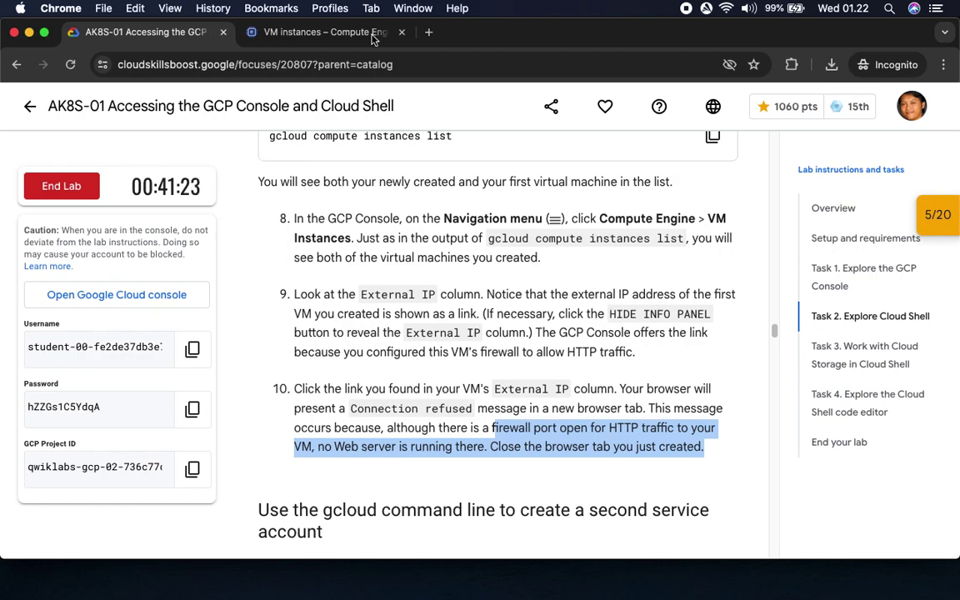
left_click(300, 31)
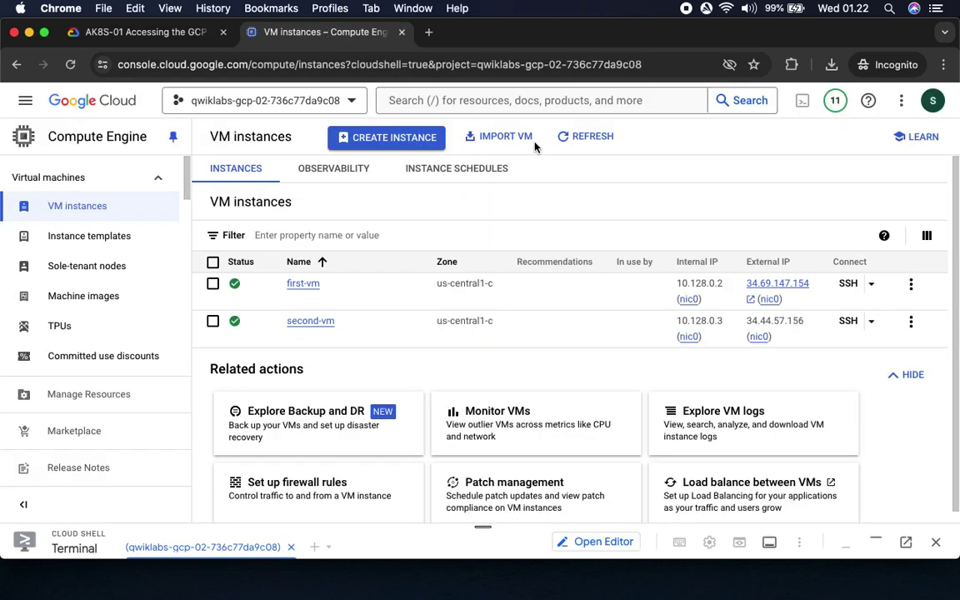
left_click(796, 287)
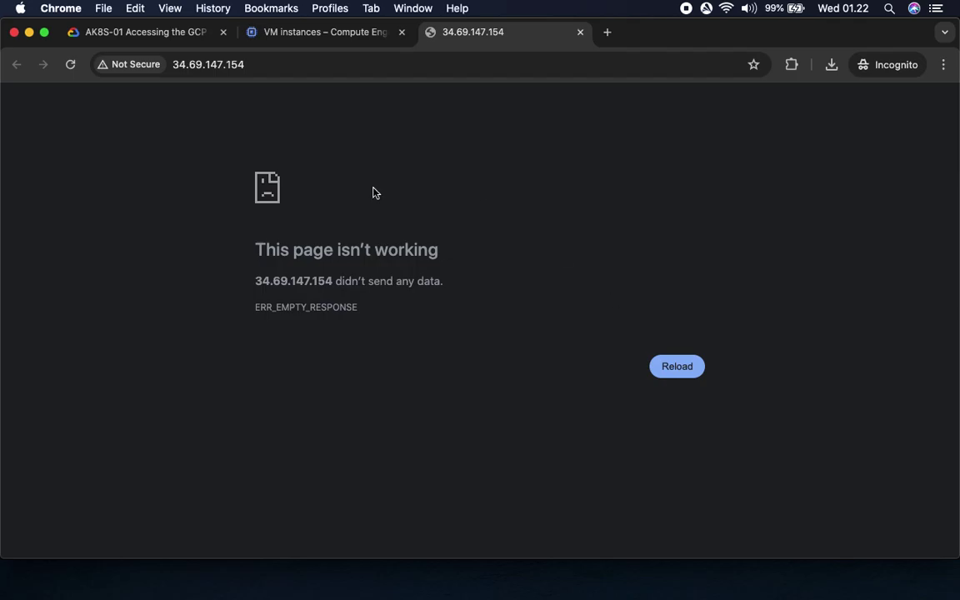
left_click(579, 32)
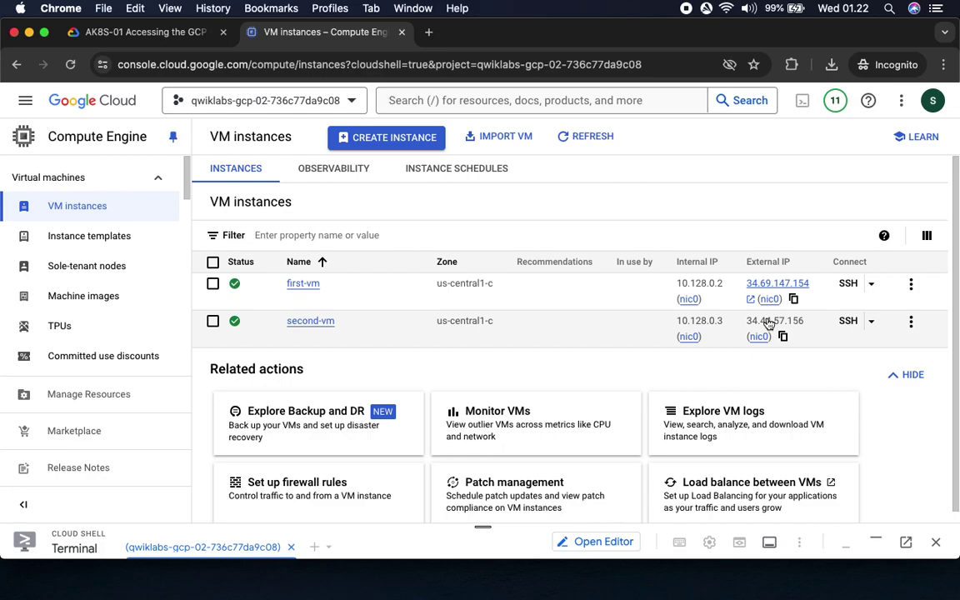
Try to open second-vm's external IP address and clear the selection of its row.
left_click(770, 322)
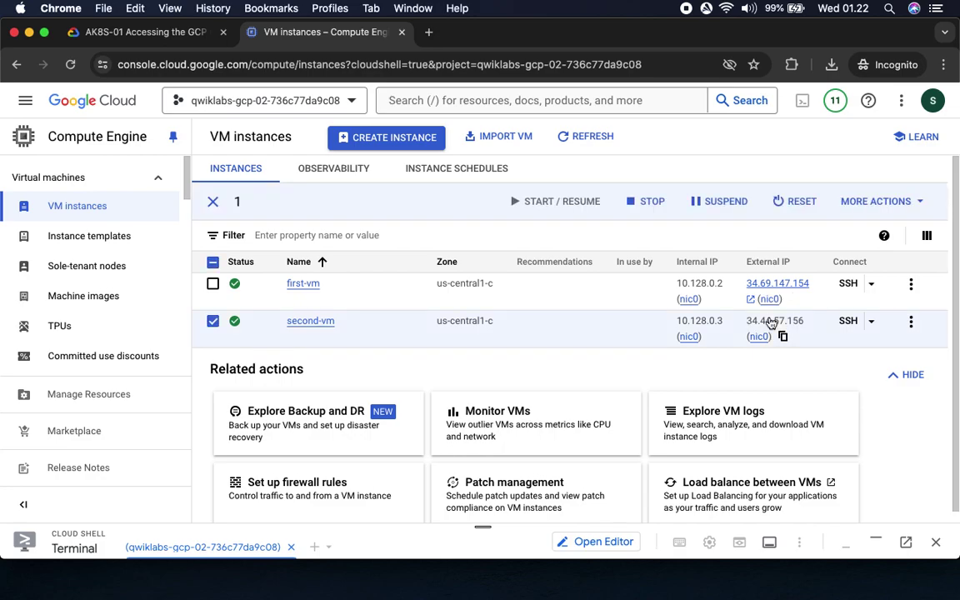
left_click(212, 321)
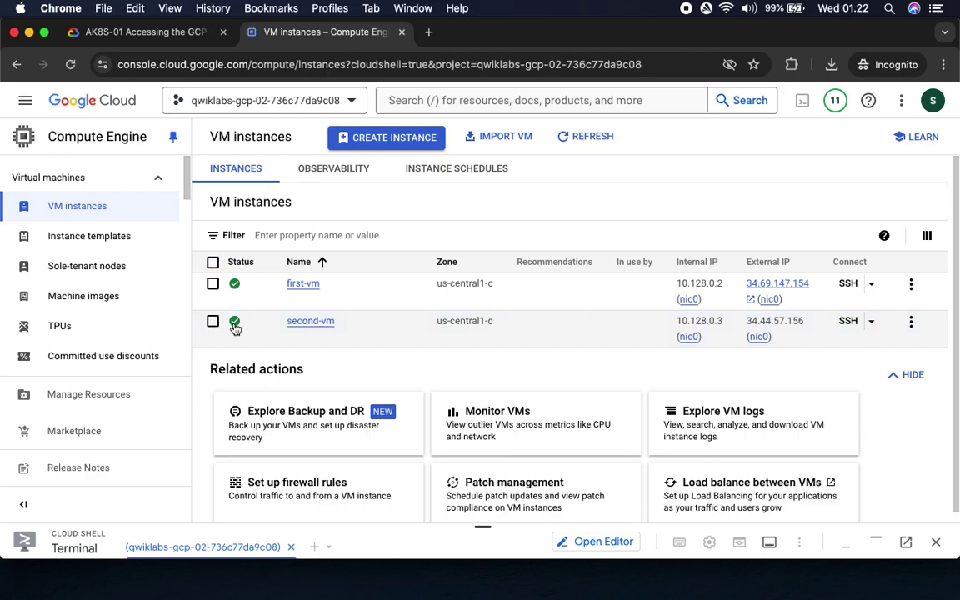
mouse_move(796, 325)
Copy the lab's gcloud command and run it in Cloud Shell to create a service account named test-service-account2 with the same display name.
left_click(144, 34)
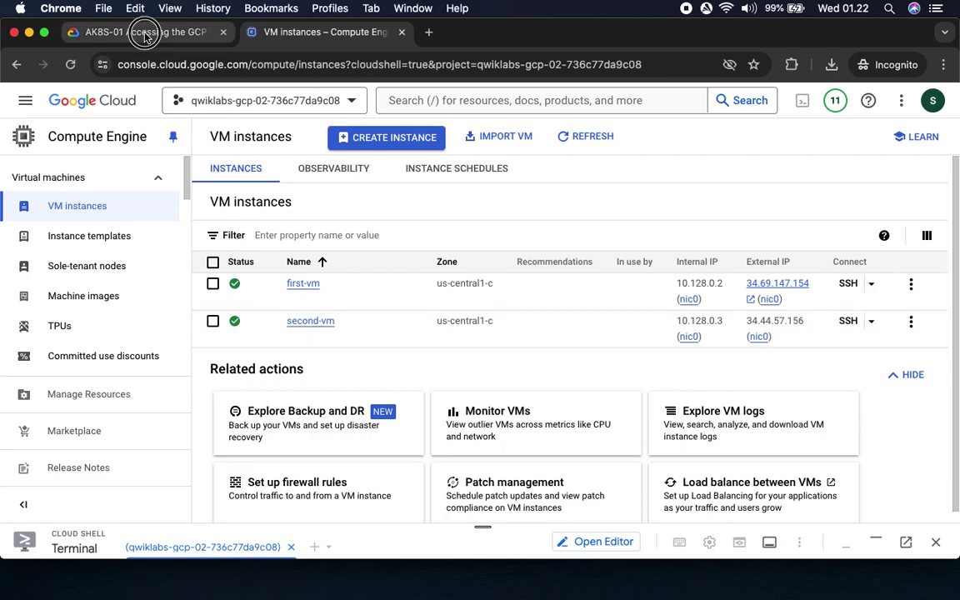
scroll(305, 266, "down", 5)
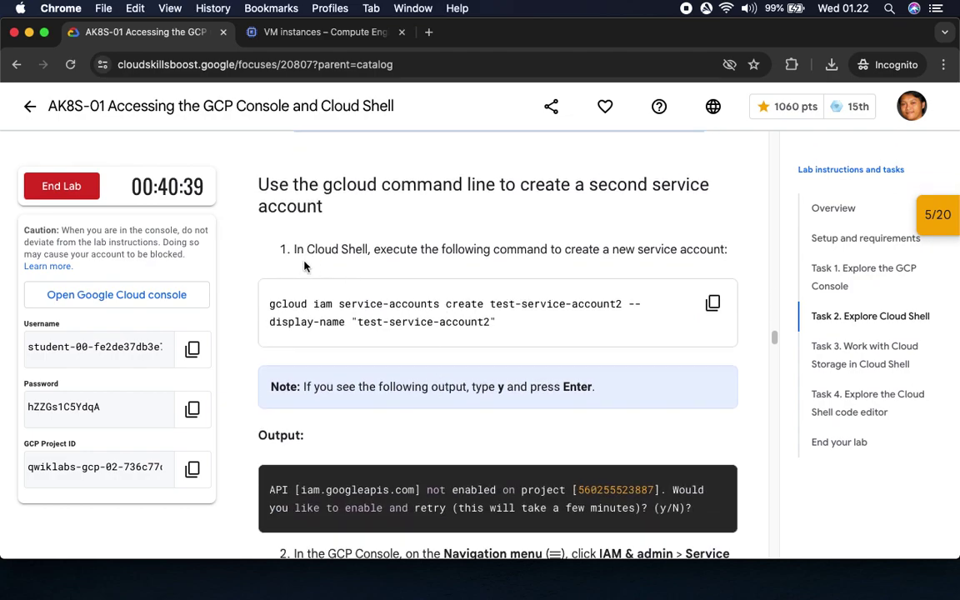
left_click(713, 303)
left_click(306, 31)
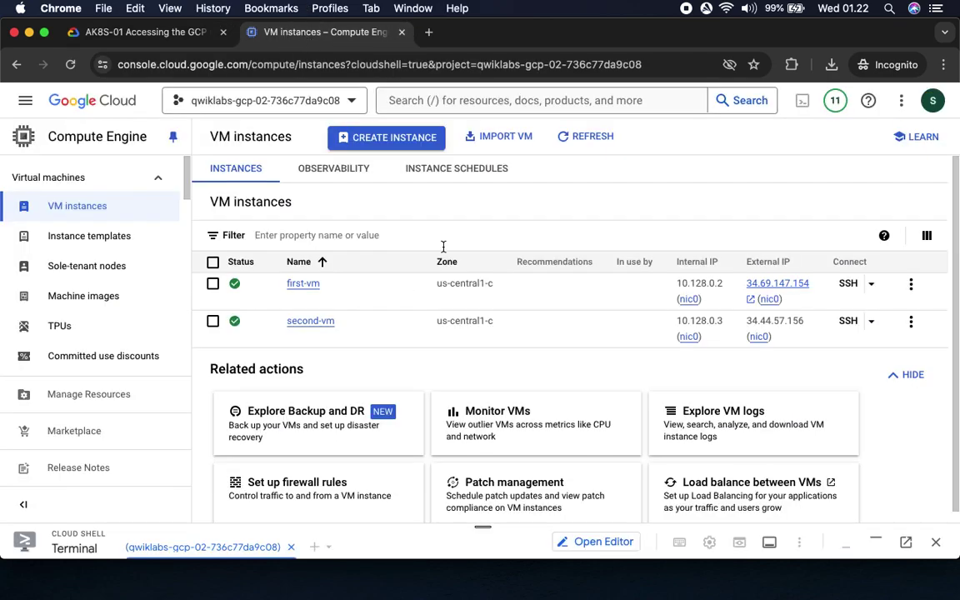
left_click_drag(482, 526, 506, 169)
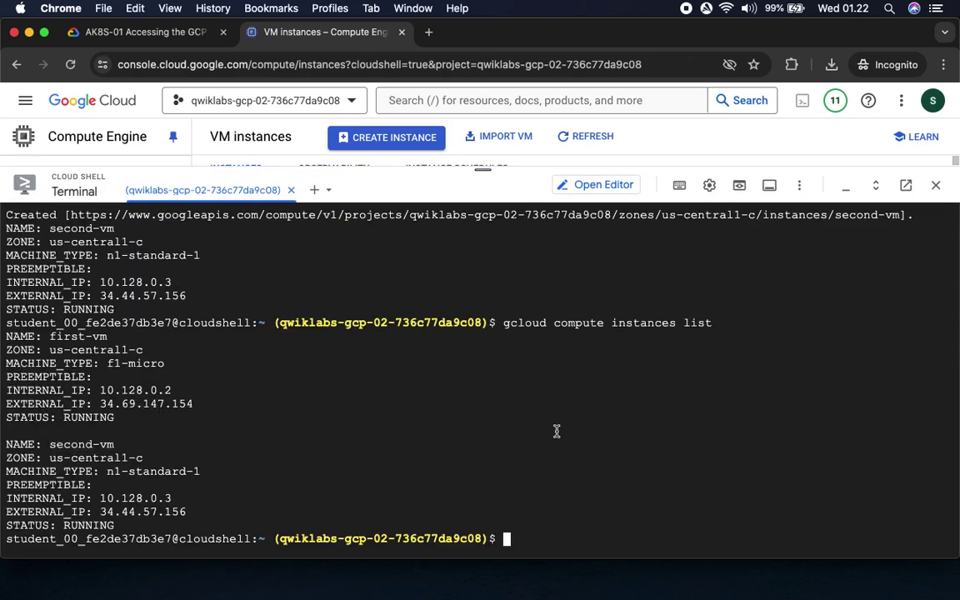
key("super+v")
key("Return")
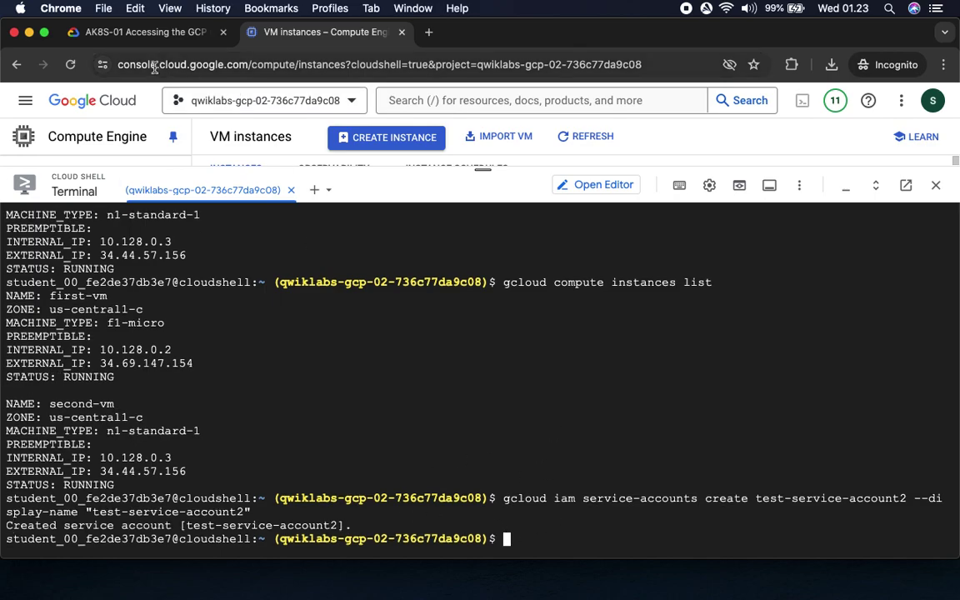
Read lab step 2, open the IAM & Admin Service Accounts page and refresh its list to look for test-service-account2.
left_click(134, 31)
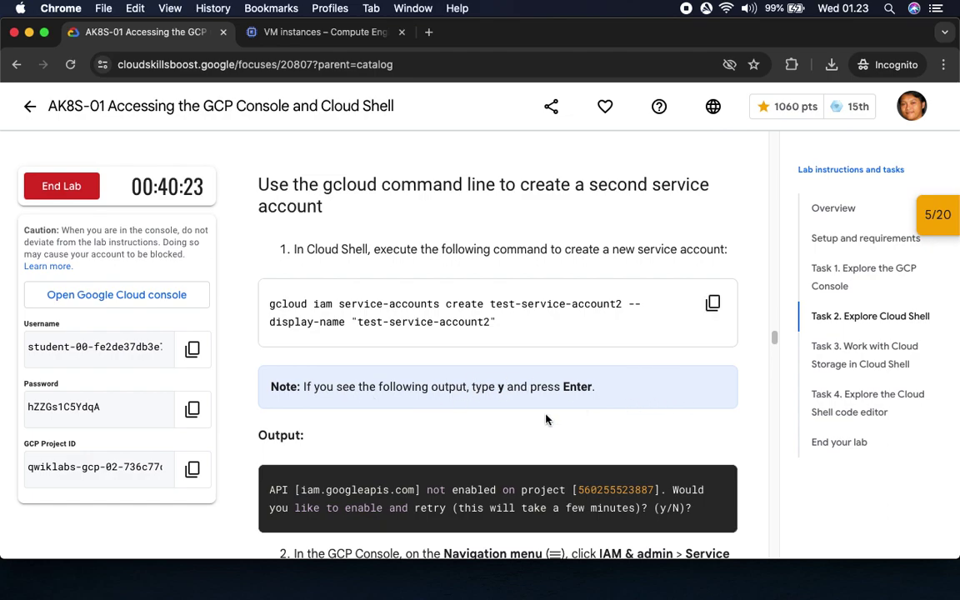
scroll(338, 327, "down", 5)
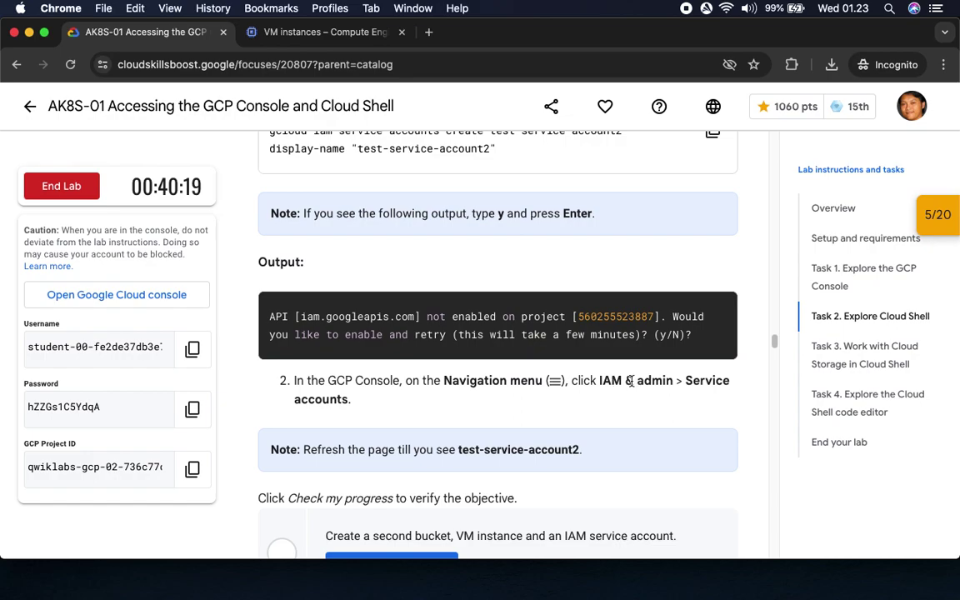
left_click_drag(629, 381, 692, 407)
left_click(275, 35)
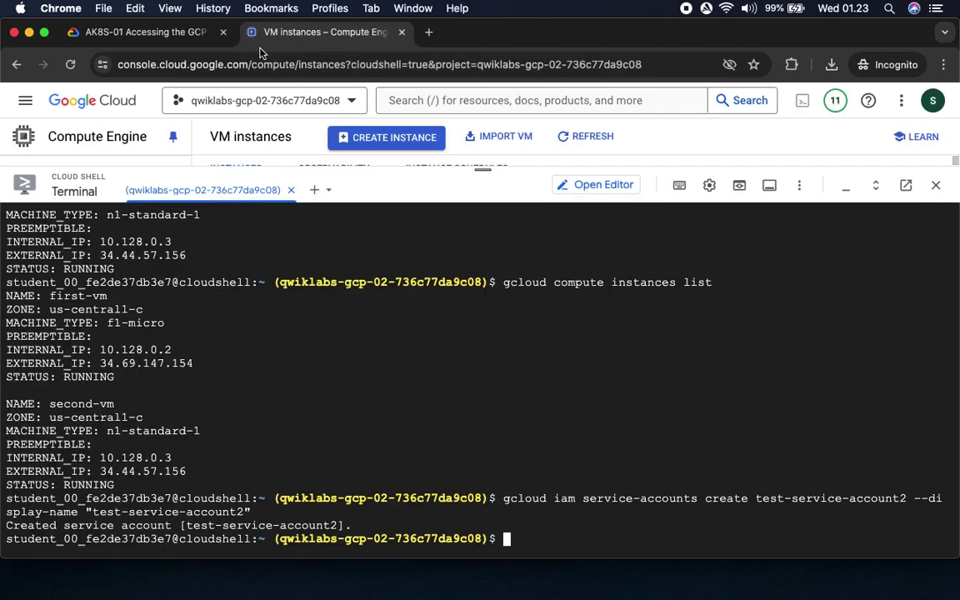
left_click_drag(489, 175, 483, 527)
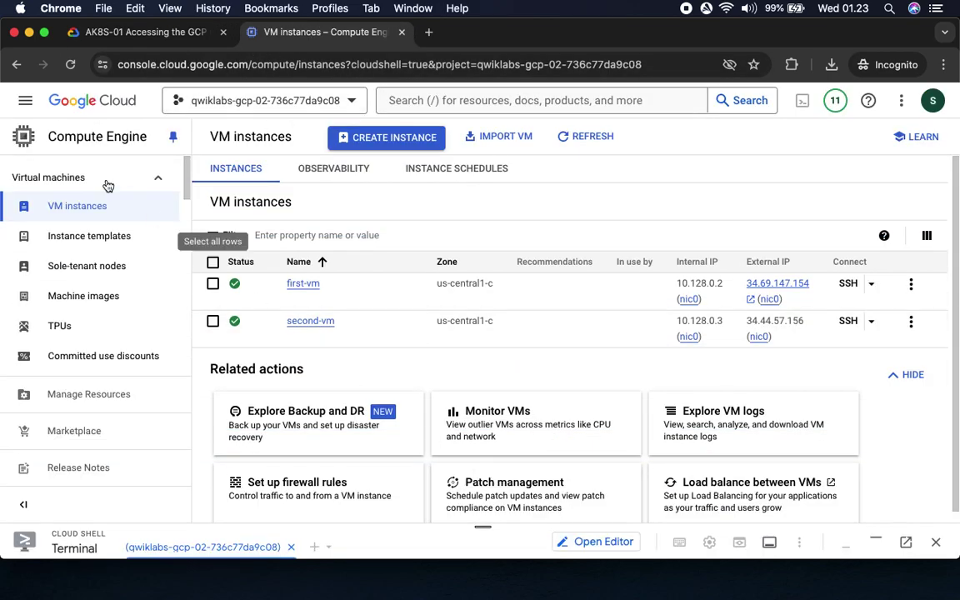
left_click(25, 101)
mouse_move(75, 324)
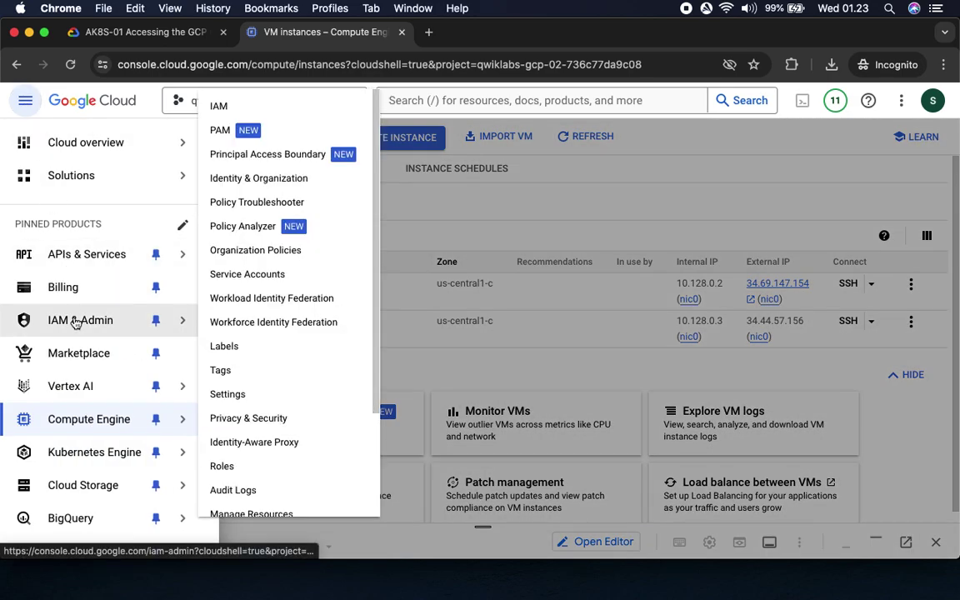
left_click(250, 274)
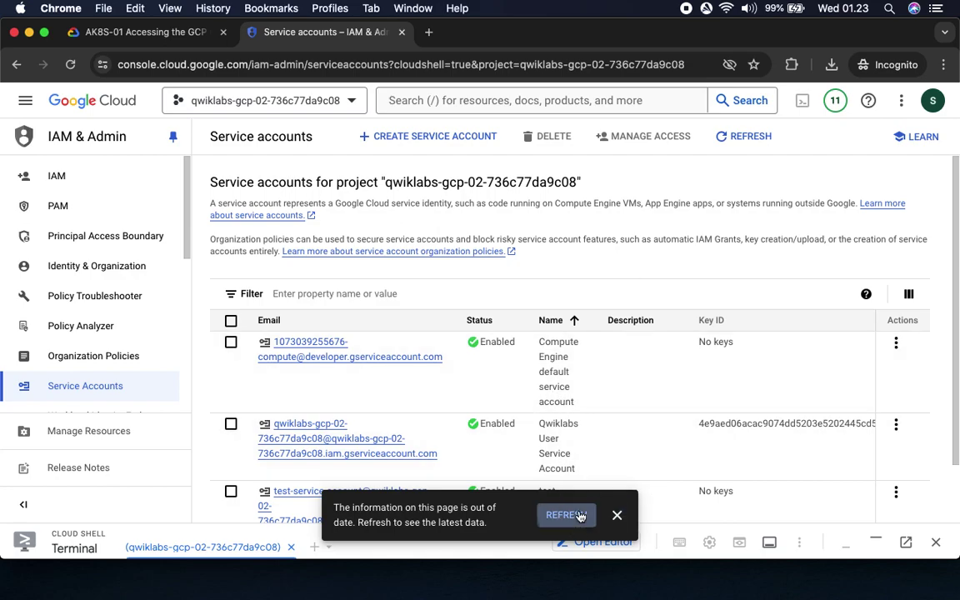
left_click(567, 515)
scroll(578, 454, "down", 3)
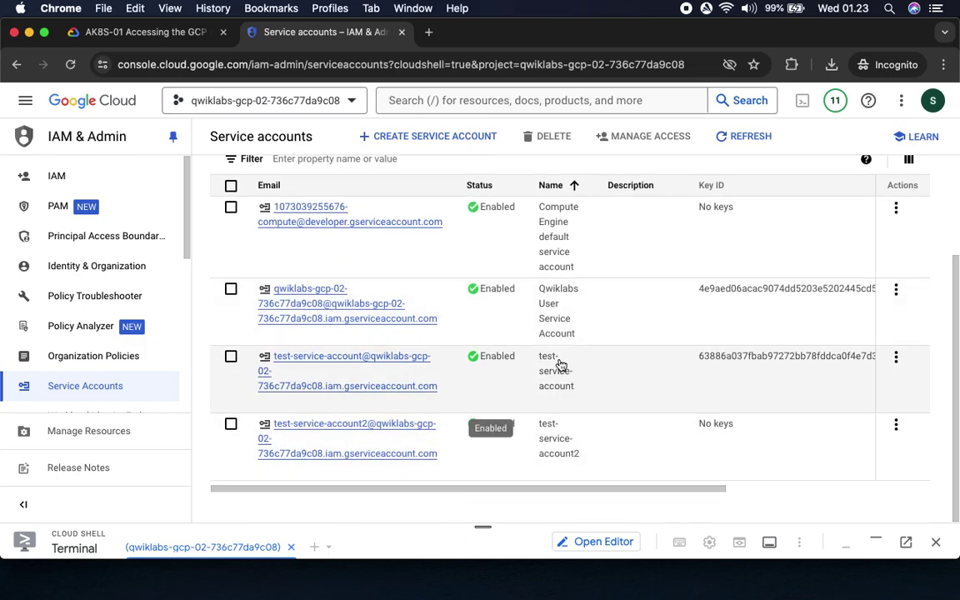
Check the lab progress for the objective "Create a second bucket, VM instance and an IAM service account".
left_click(138, 32)
scroll(455, 323, "down", 4)
left_click_drag(339, 256, 583, 257)
left_click(392, 372)
scroll(564, 389, "down", 1)
scroll(564, 389, "down", 3)
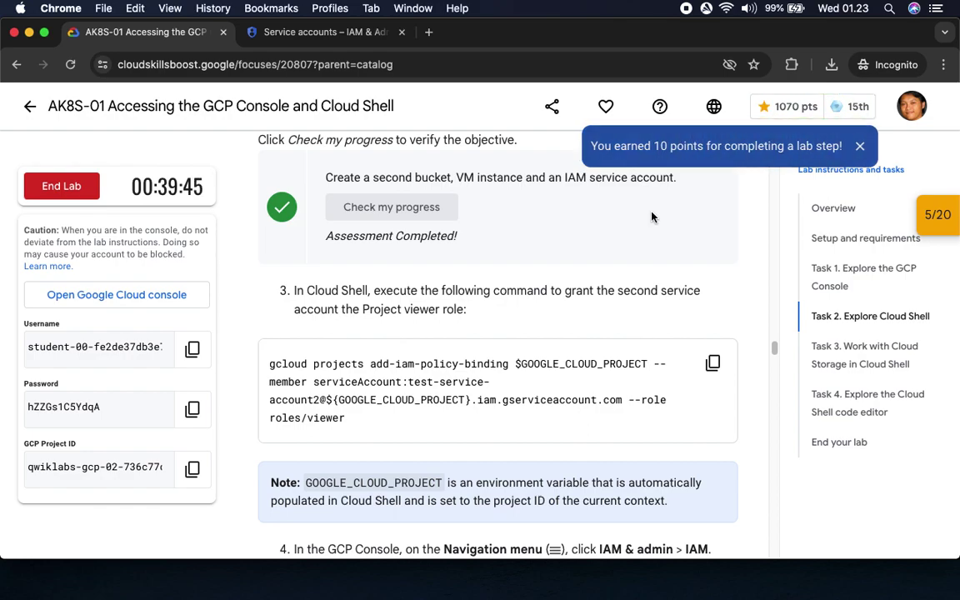
Update the second bucket, VM instance and IAM service account score in the lab's Checkpoints list and collapse the list.
left_click(942, 223)
left_click(805, 333)
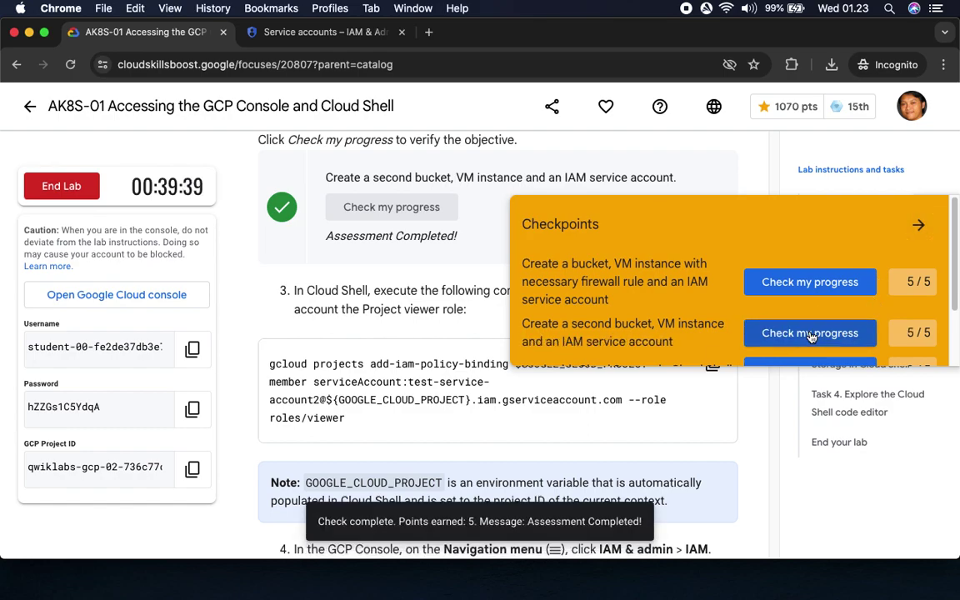
left_click(917, 225)
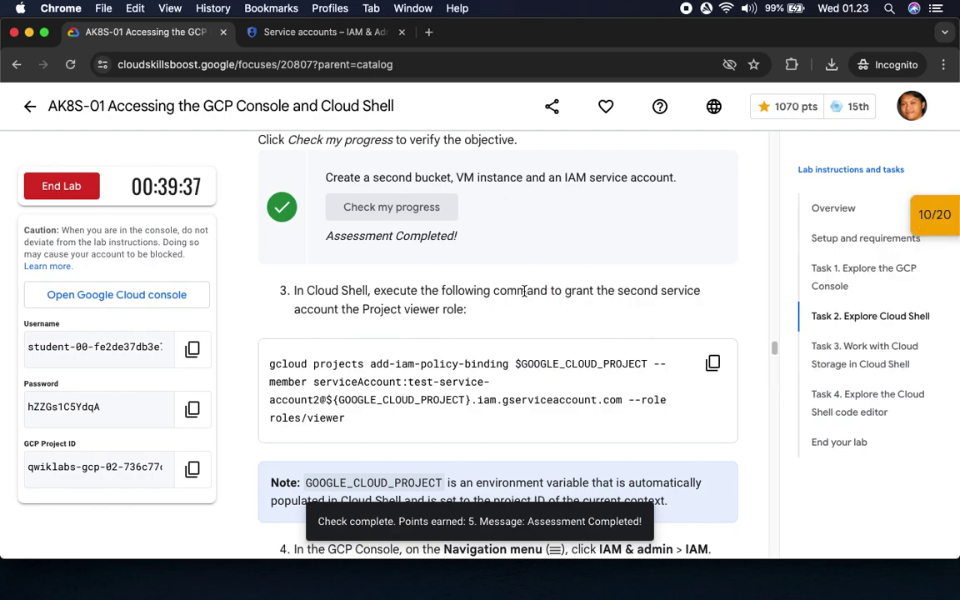
Grant test-service-account2 the roles/viewer role by running the lab's gcloud projects add-iam-policy-binding command in Cloud Shell.
left_click(712, 362)
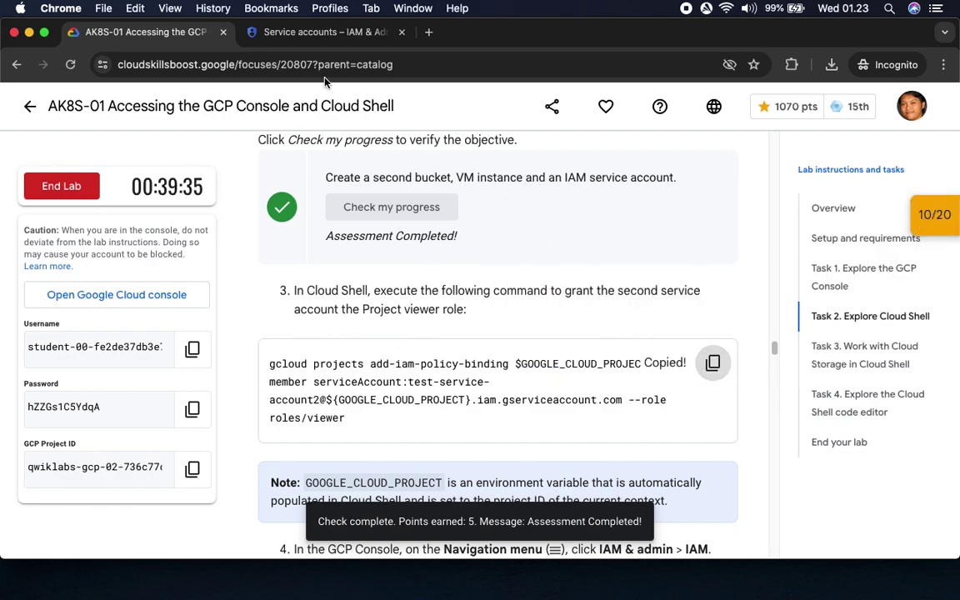
left_click(301, 31)
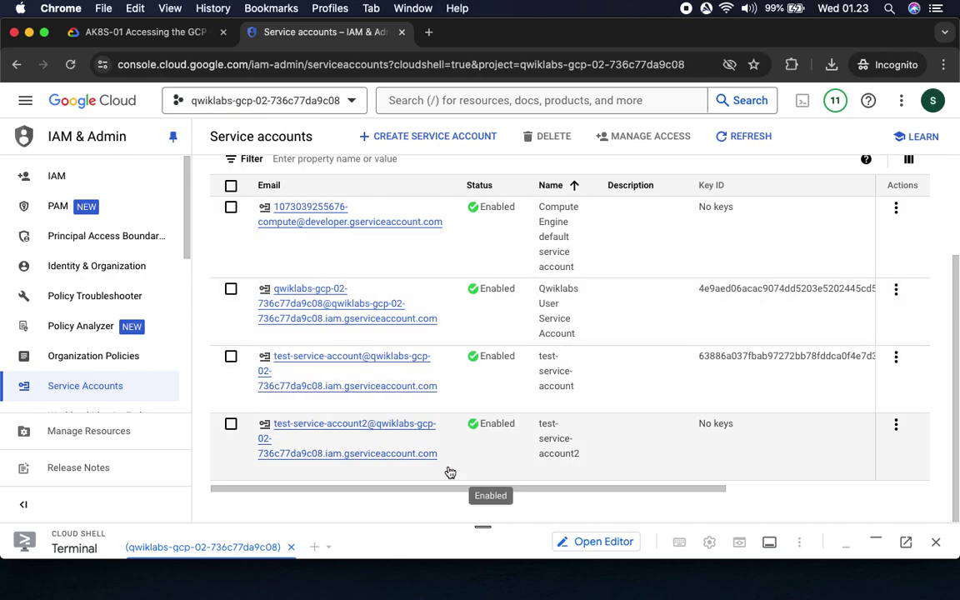
left_click_drag(482, 525, 488, 215)
left_click(536, 399)
key("super+v")
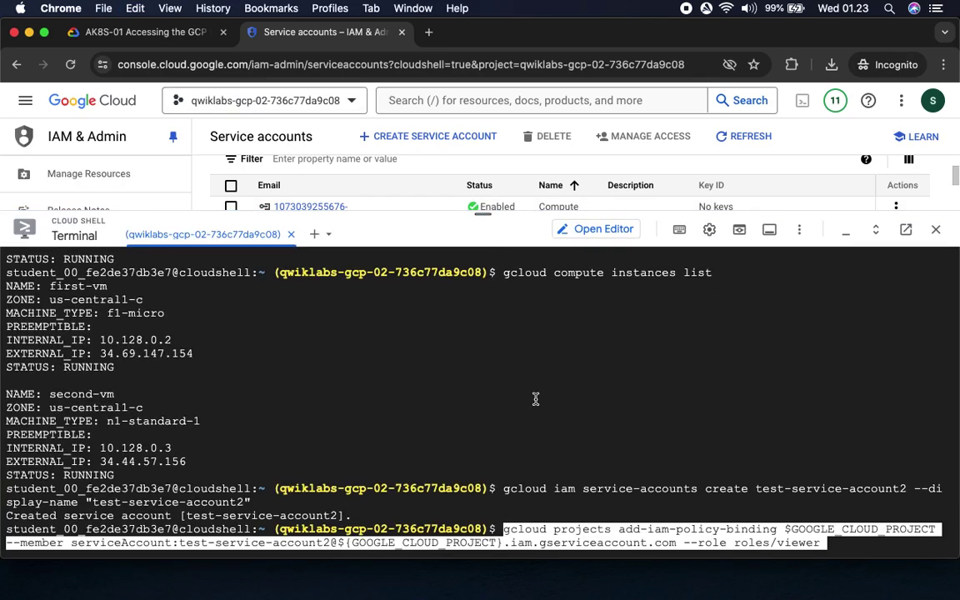
key("Return")
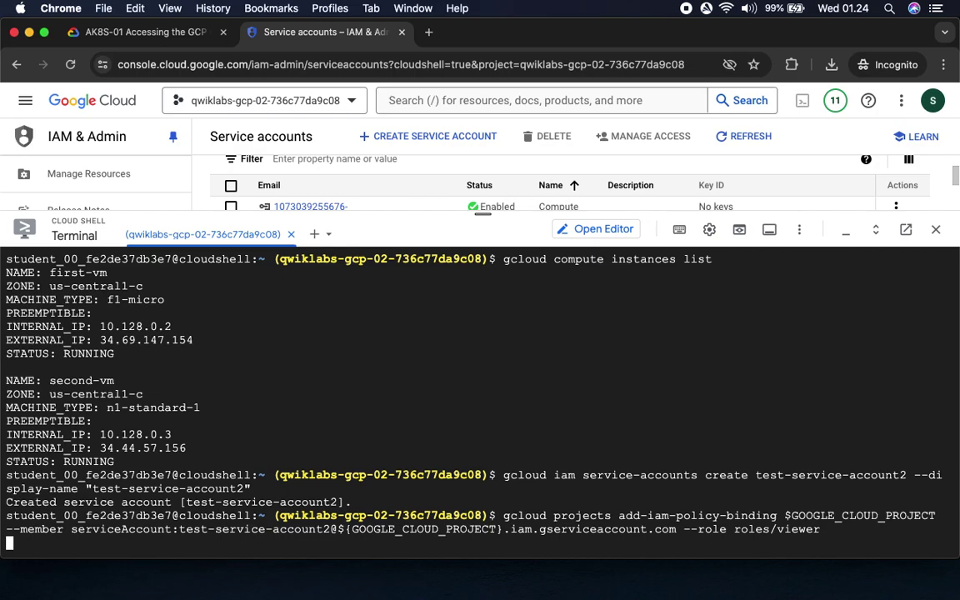
Read lab steps 4 and 5 about the Viewer role, and refresh the service accounts list with the Cloud Shell terminal shrunk.
left_click(138, 32)
scroll(442, 282, "down", 5)
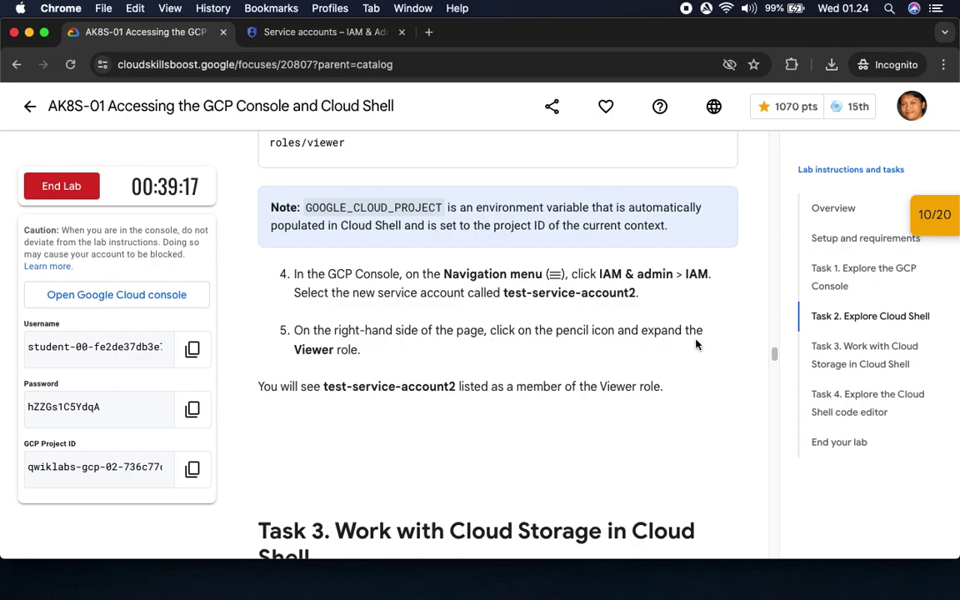
left_click_drag(305, 349, 382, 349)
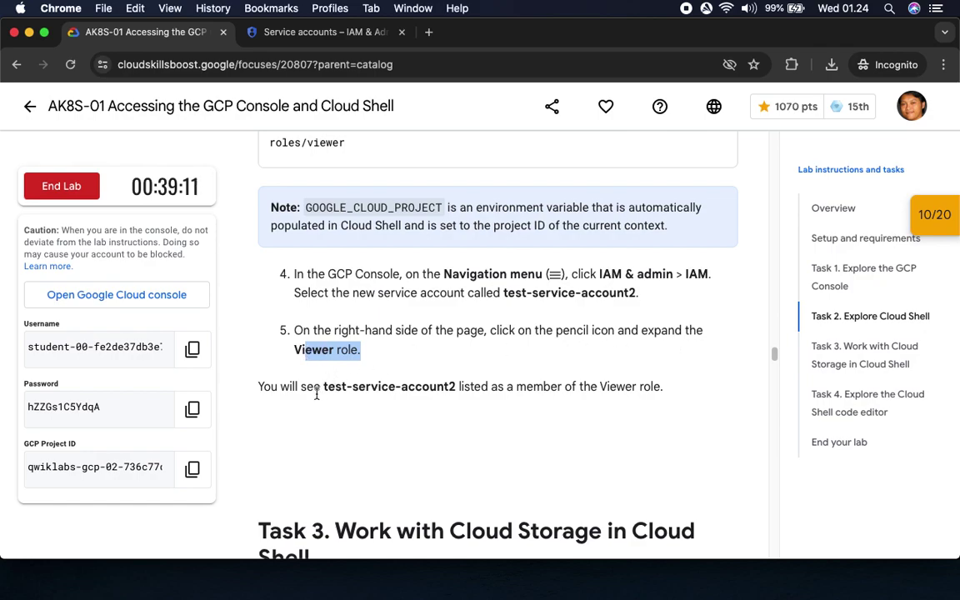
left_click(417, 390)
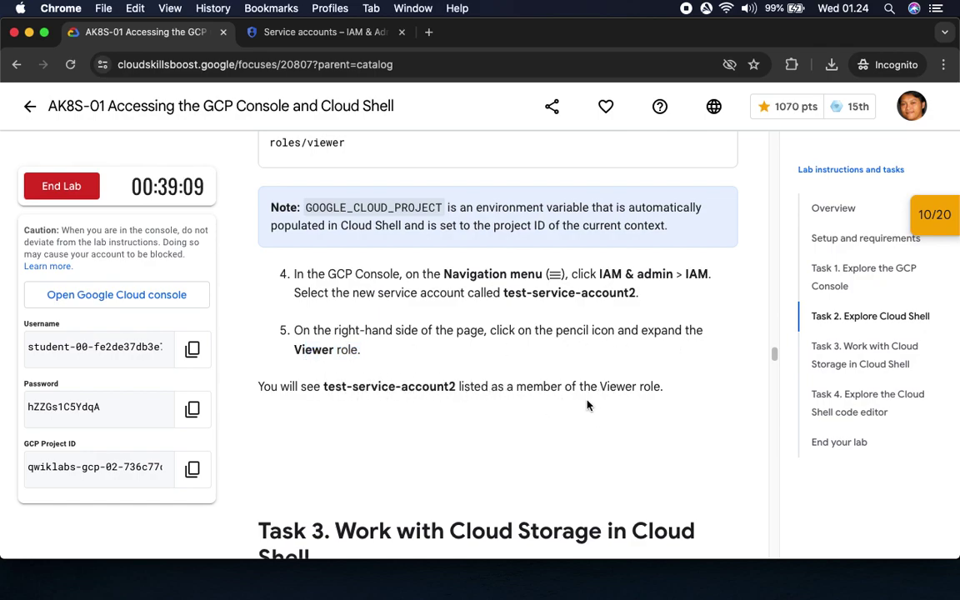
left_click_drag(564, 387, 673, 396)
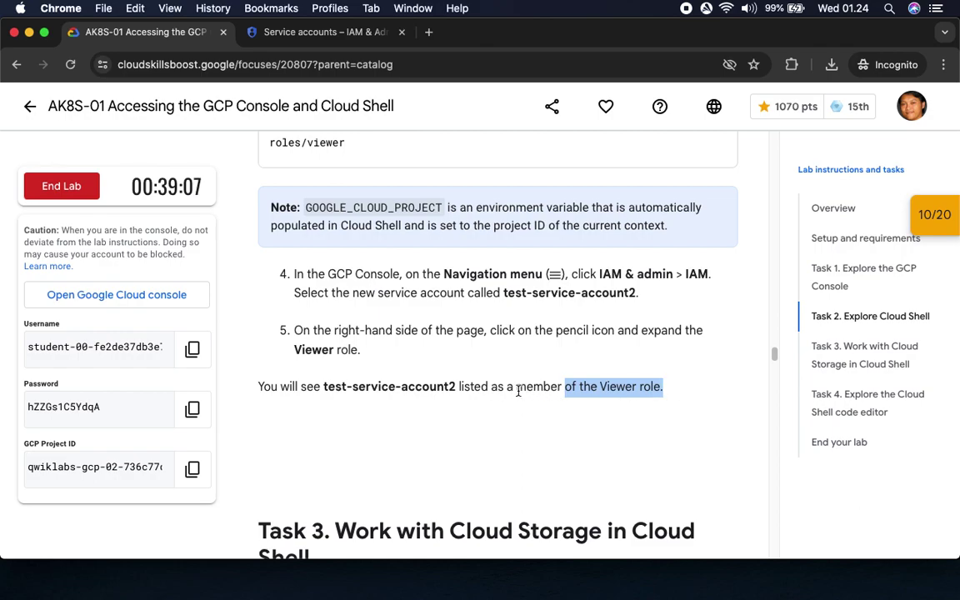
left_click(296, 34)
left_click_drag(483, 214, 484, 510)
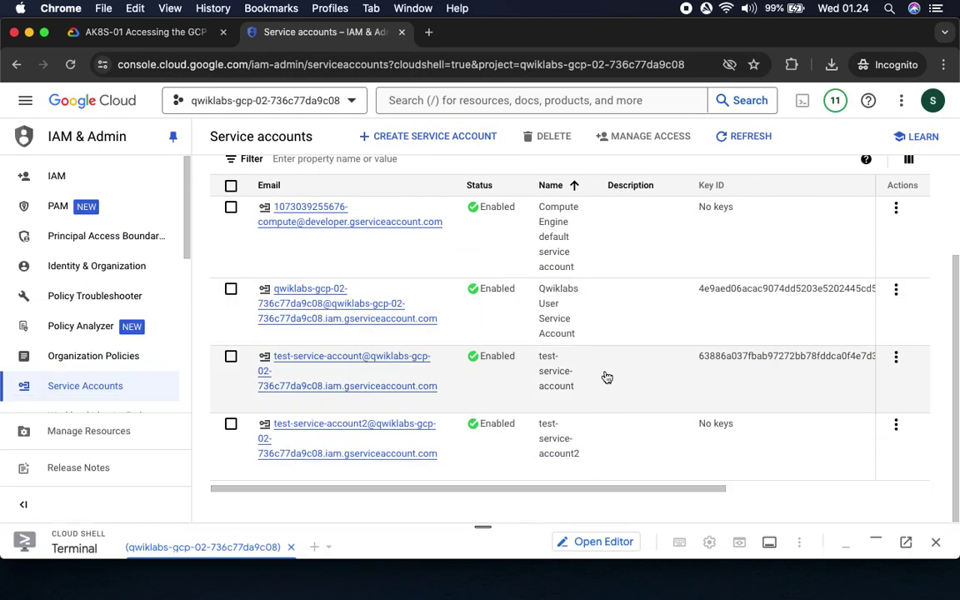
left_click(745, 138)
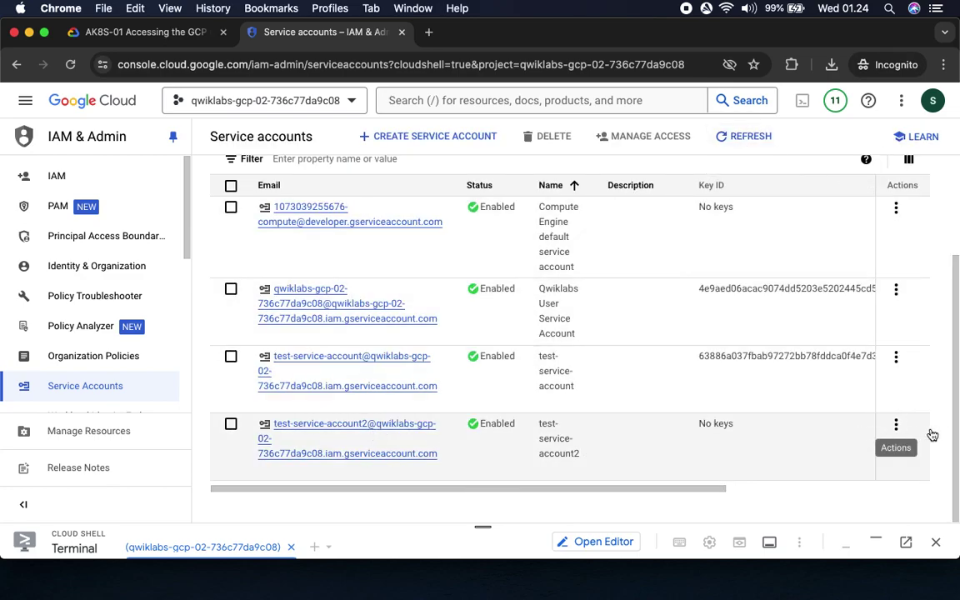
Reread lab step 5 and examine the actions available for test-service-account2 in the service accounts list.
left_click(153, 33)
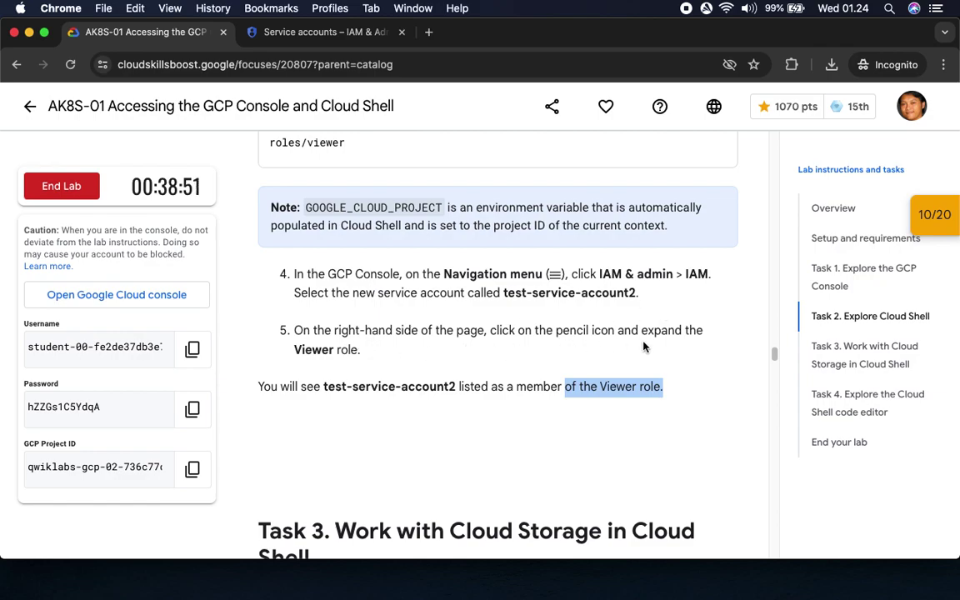
key("ctrl+Tab")
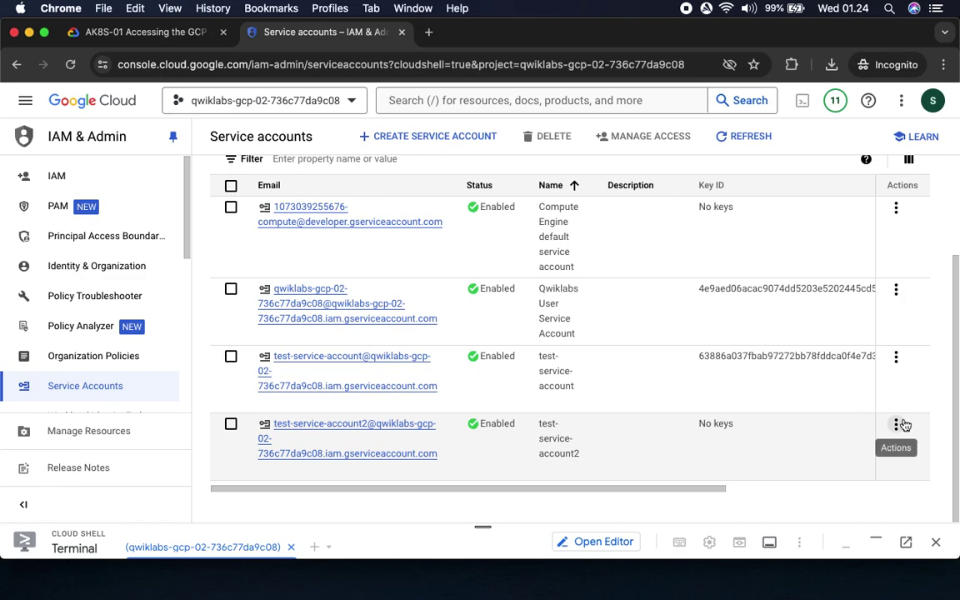
left_click_drag(711, 490, 488, 488)
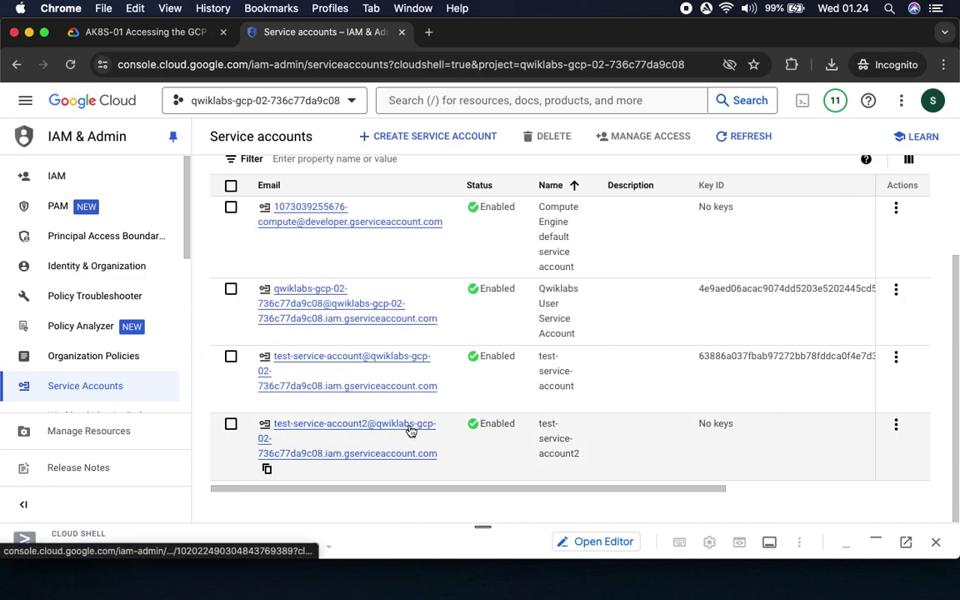
left_click(896, 425)
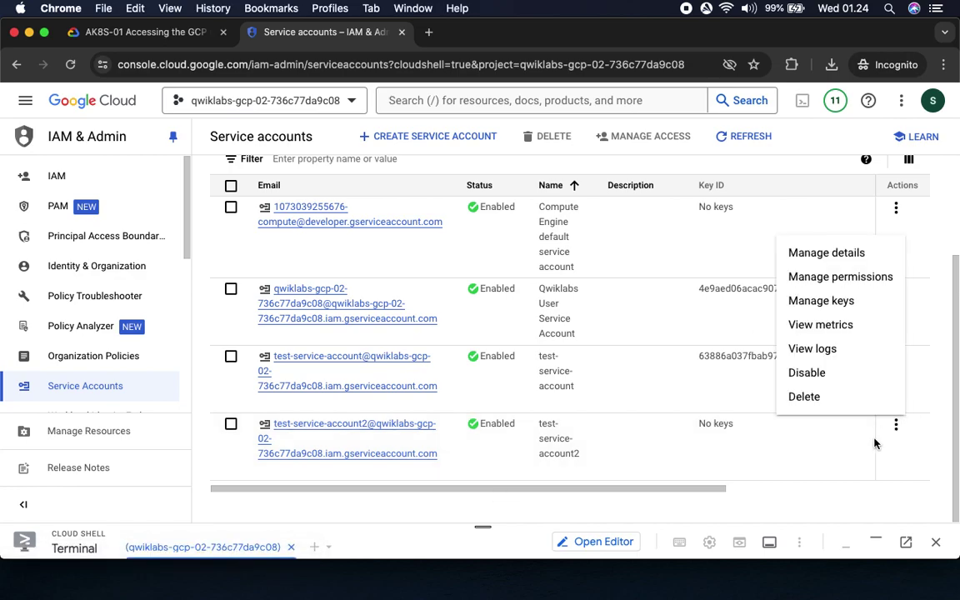
left_click(804, 457)
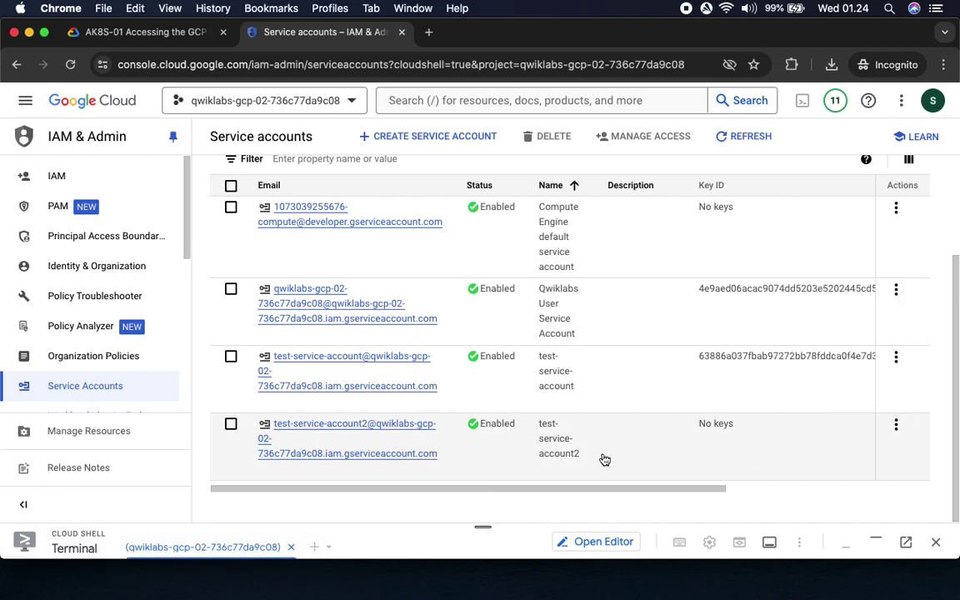
Open test-service-account2's details and examine its permissions for the role assigned to each principal.
left_click(346, 425)
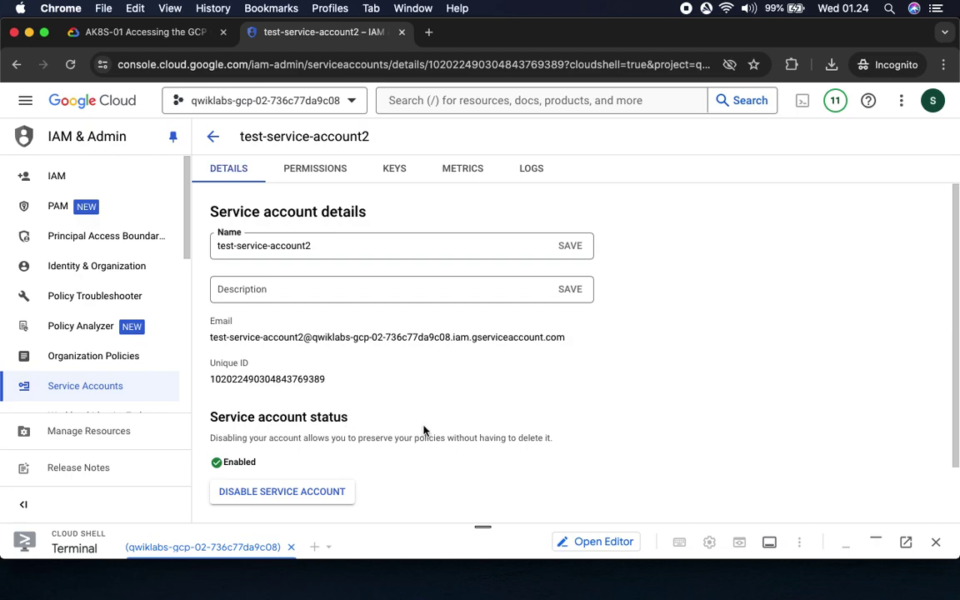
scroll(433, 431, "down", 2)
scroll(417, 400, "up", 2)
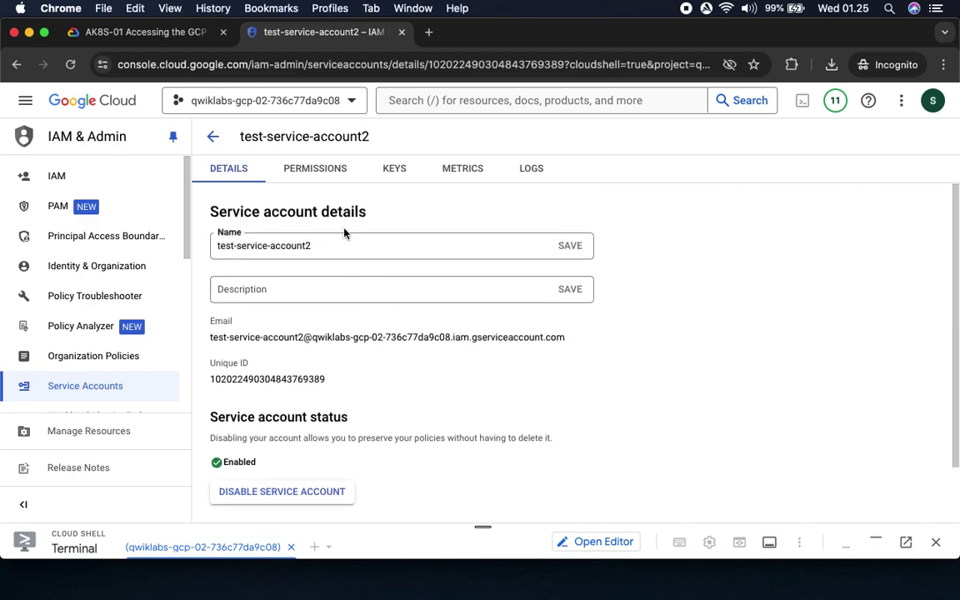
left_click(324, 172)
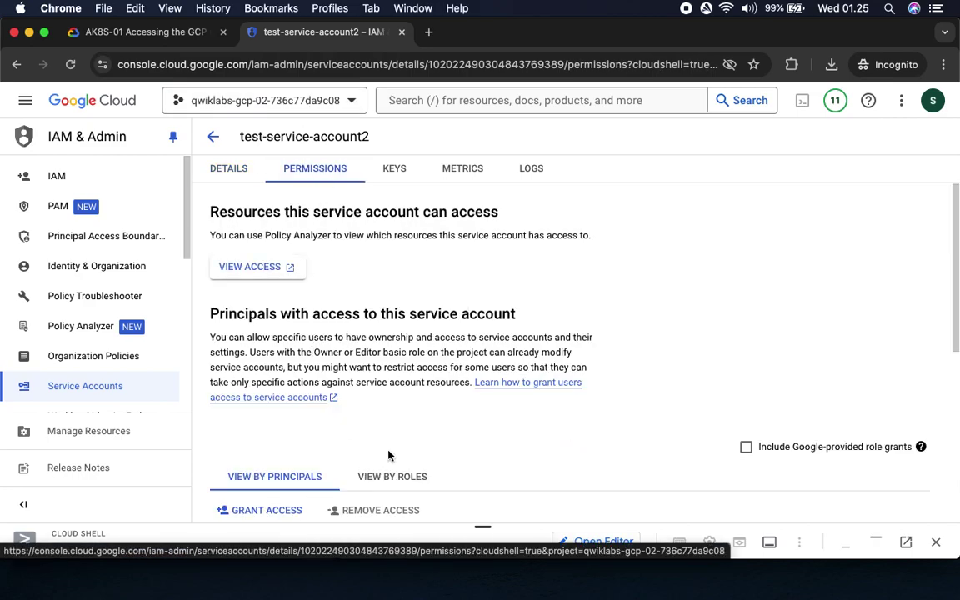
scroll(426, 435, "down", 3)
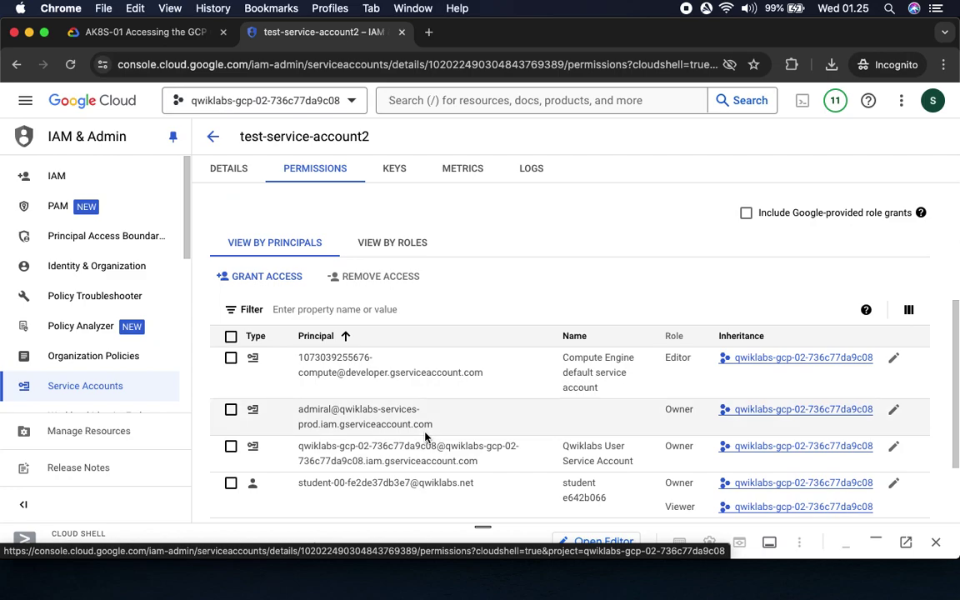
scroll(426, 435, "down", 2)
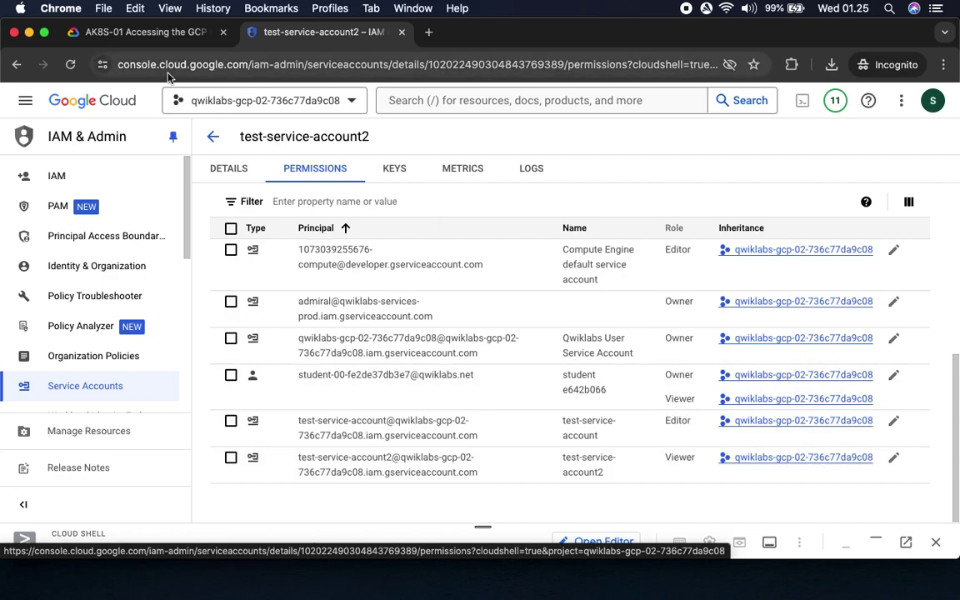
Download the cat picture to Cloud Shell by running the lab's command gsutil cp gs://cloud-training/ak8s/cat.jpg cat.jpg.
left_click(134, 31)
scroll(461, 383, "down", 3)
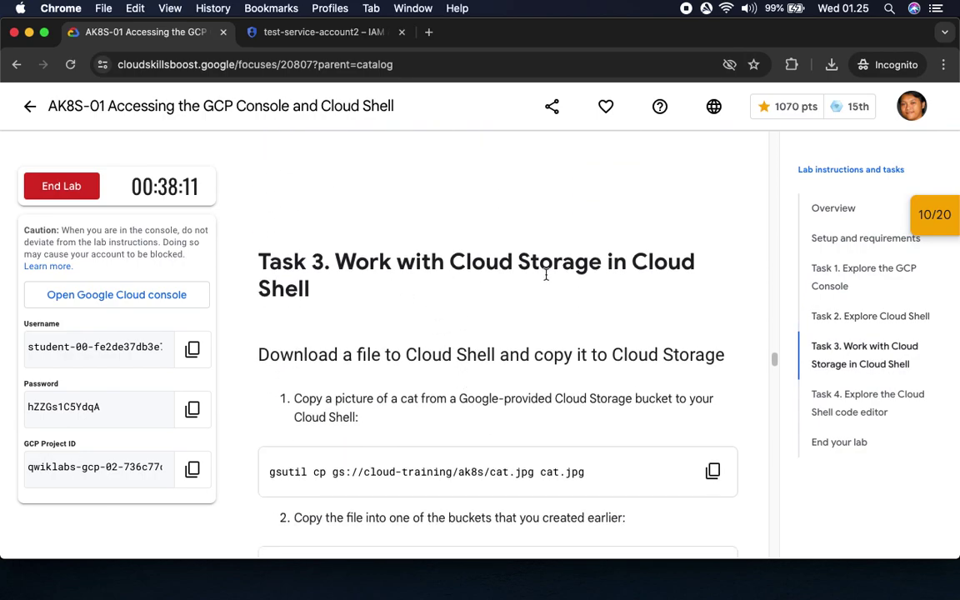
scroll(363, 406, "down", 5)
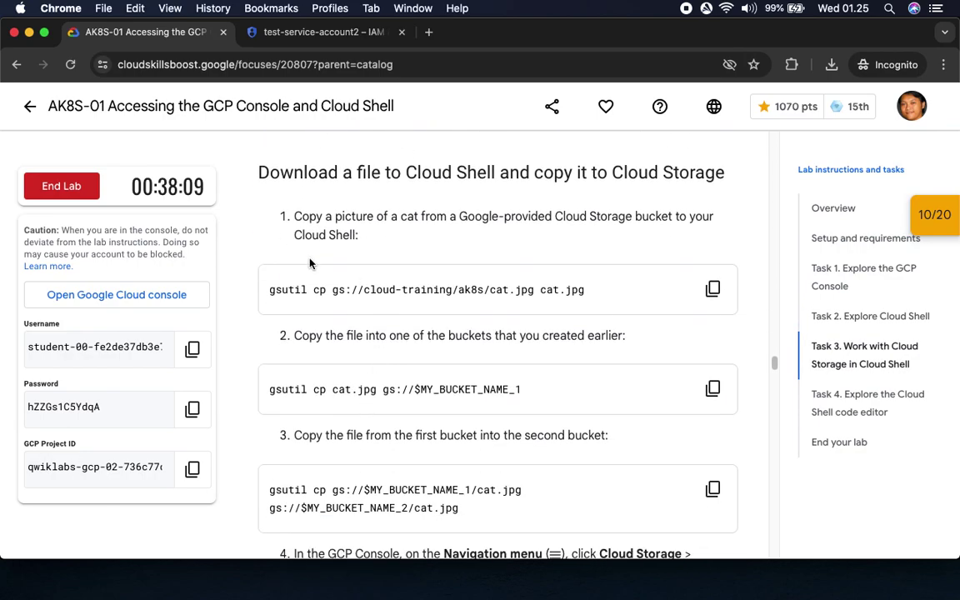
left_click(712, 290)
left_click(313, 34)
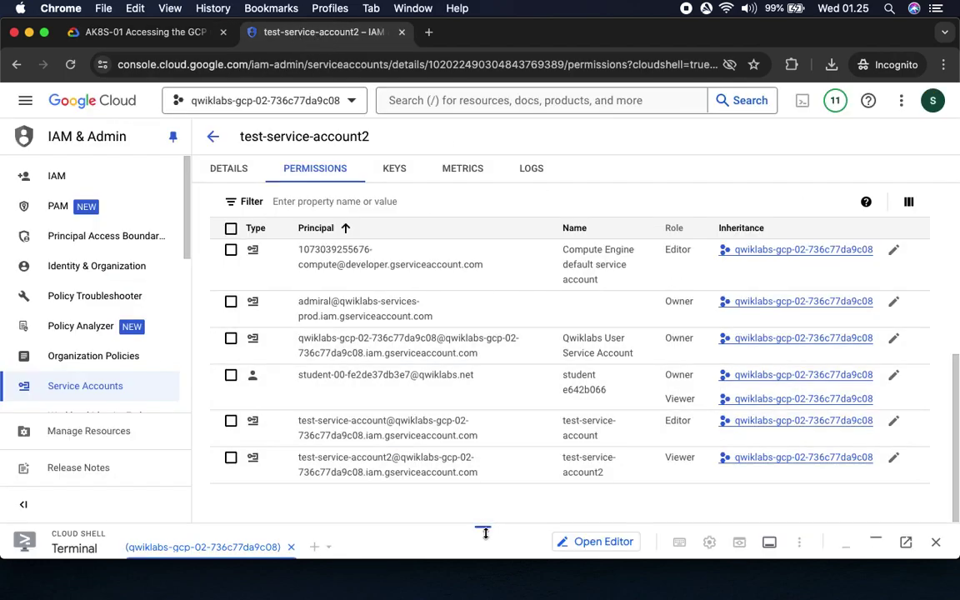
left_click_drag(483, 527, 480, 203)
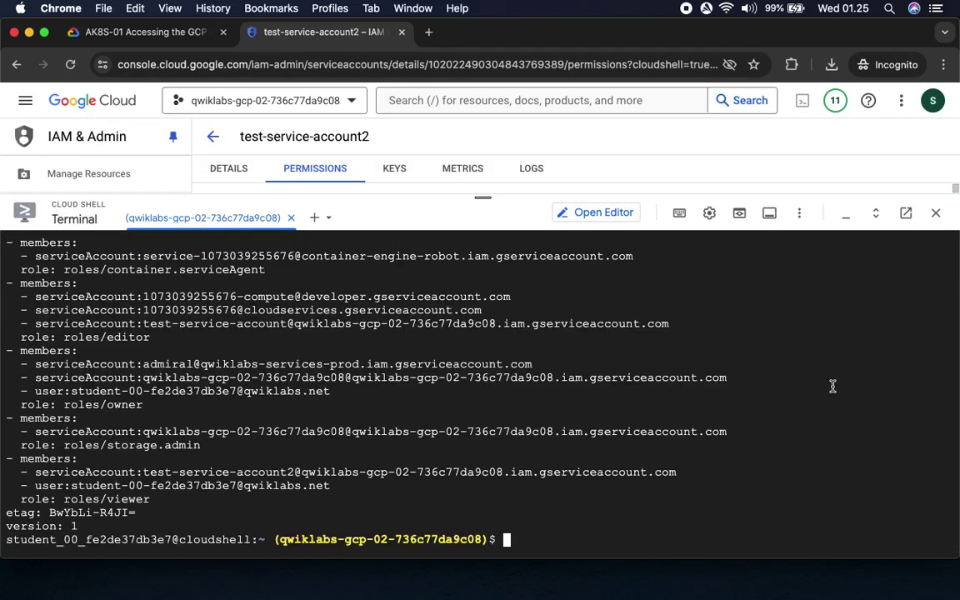
key("super+v")
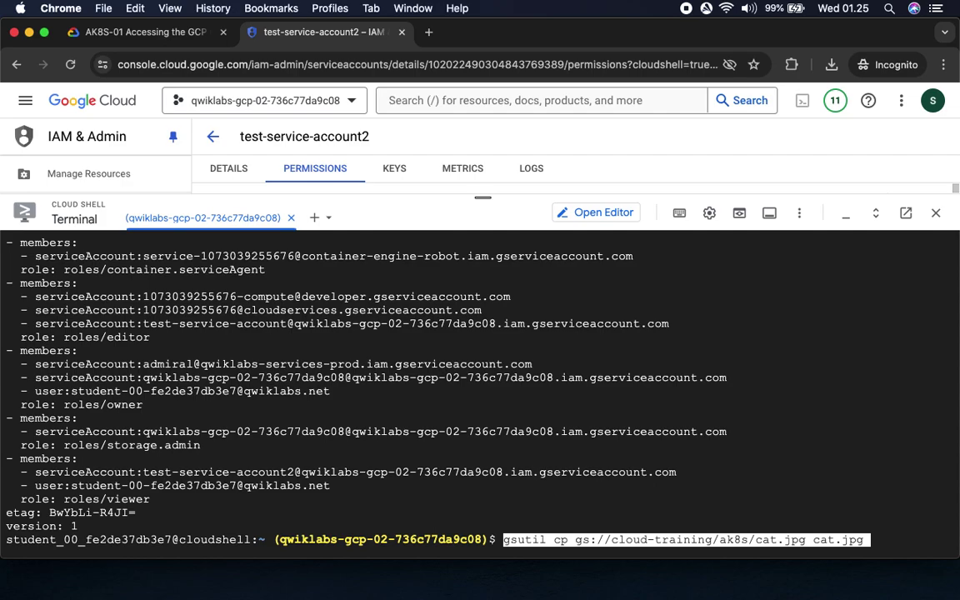
key("Return")
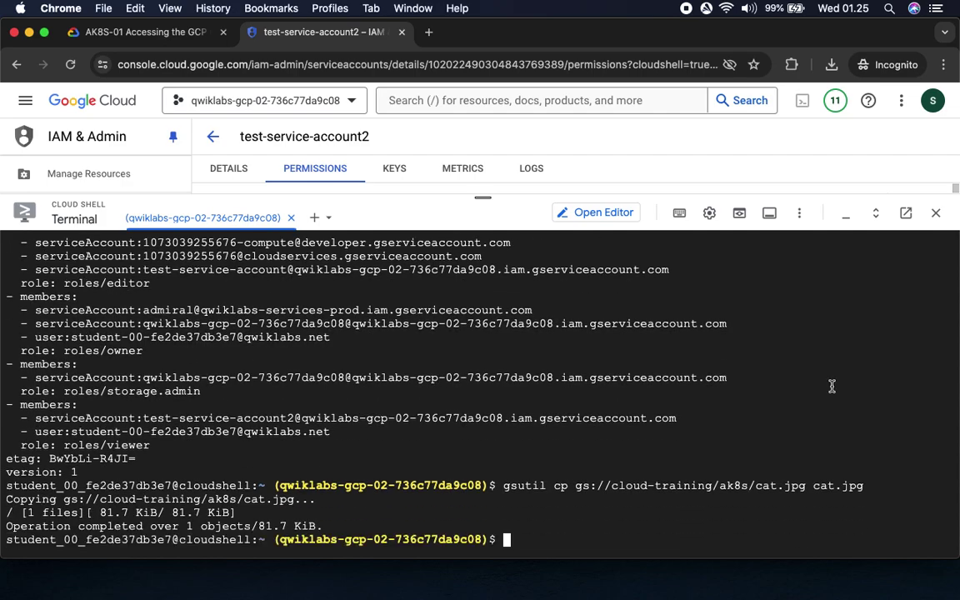
Copy cat.jpg into the first bucket by running gsutil cp cat.jpg gs://$MY_BUCKET_NAME_1 in Cloud Shell.
left_click(151, 35)
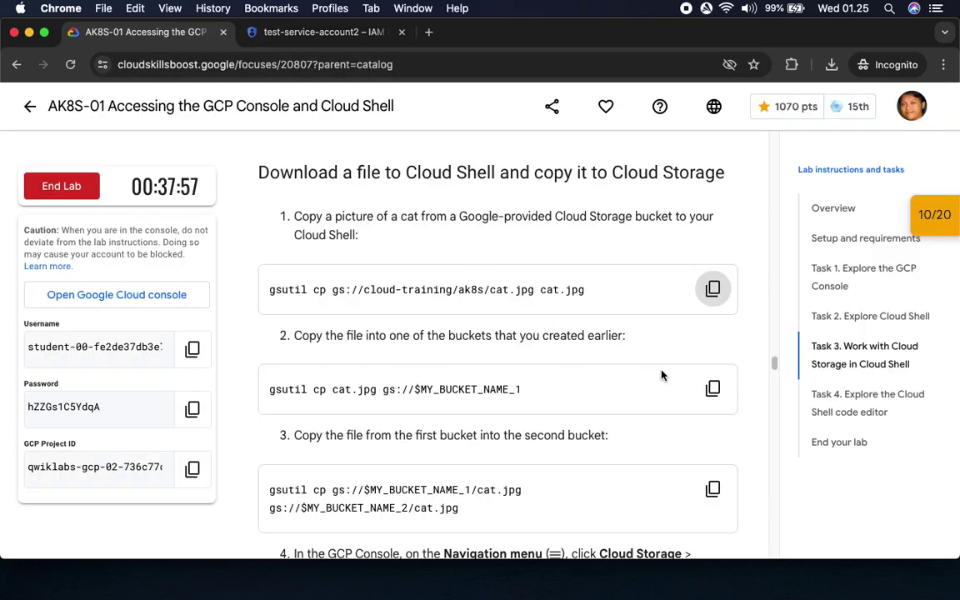
left_click(715, 388)
left_click(351, 35)
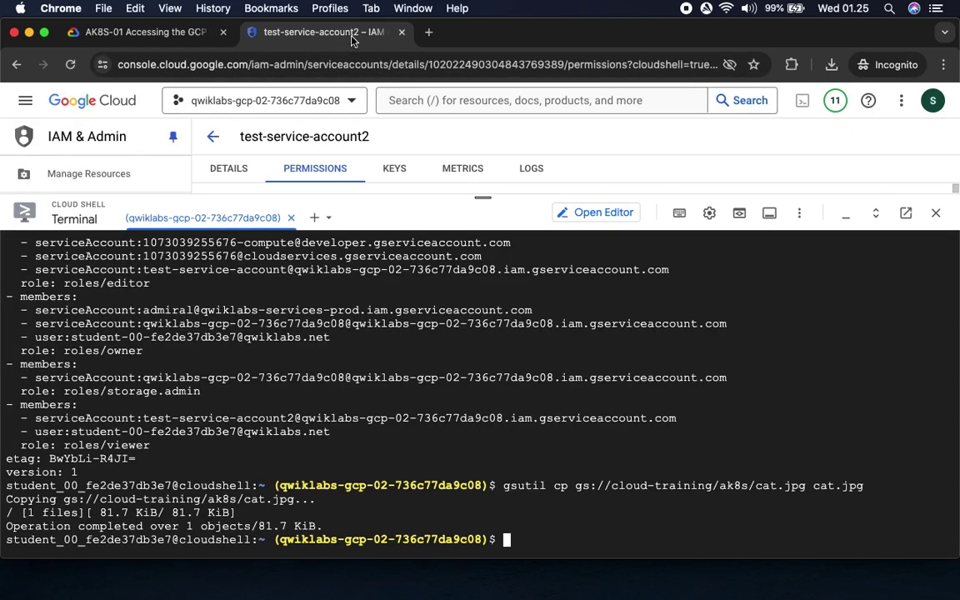
key("super+v")
key("Return")
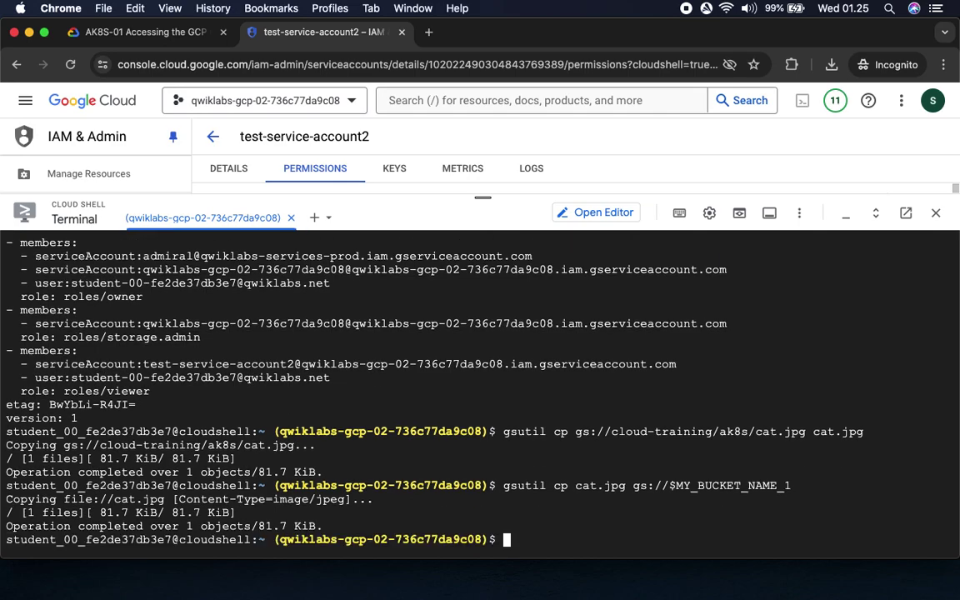
Copy cat.jpg from the first bucket to the second with gsutil cp gs://$MY_BUCKET_NAME_1/cat.jpg gs://$MY_BUCKET_NAME_2/cat.jpg.
left_click(120, 35)
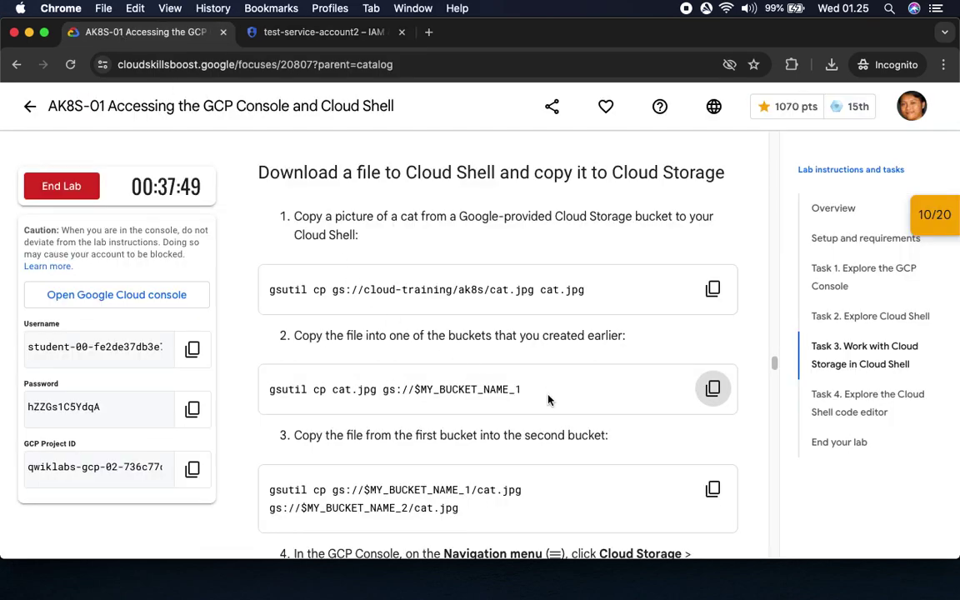
scroll(548, 400, "down", 5)
left_click(713, 250)
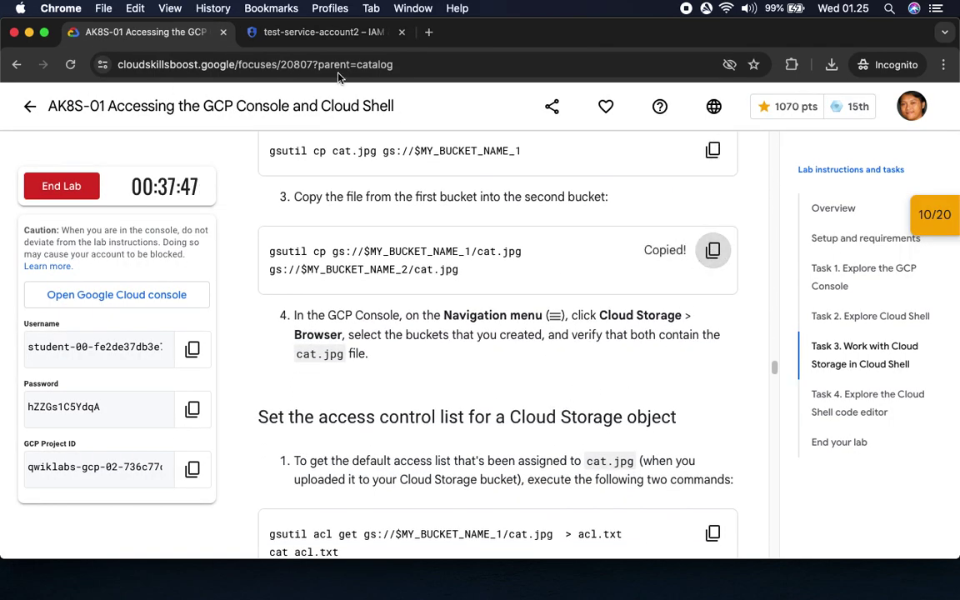
left_click(317, 33)
key("super+v")
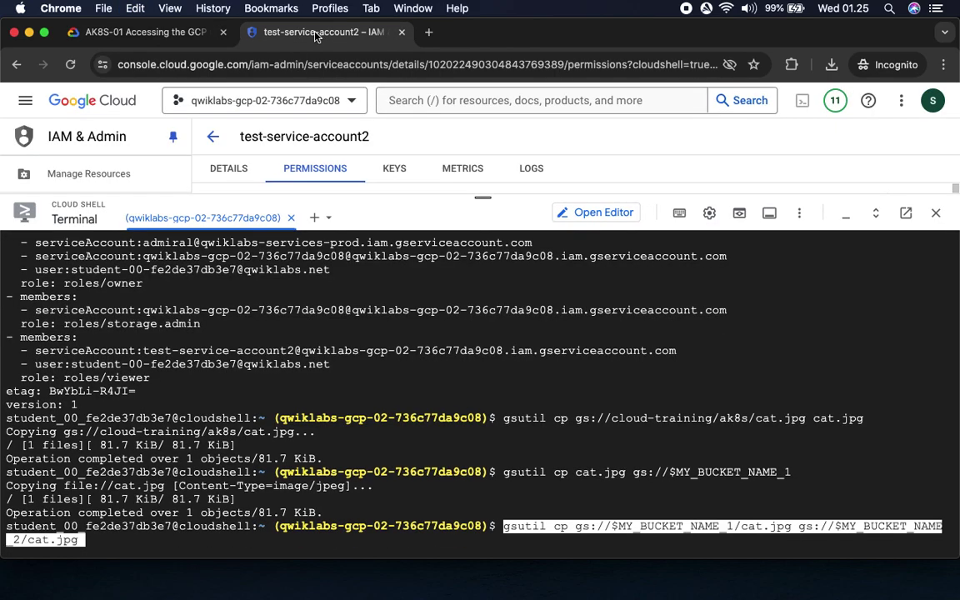
key("Return")
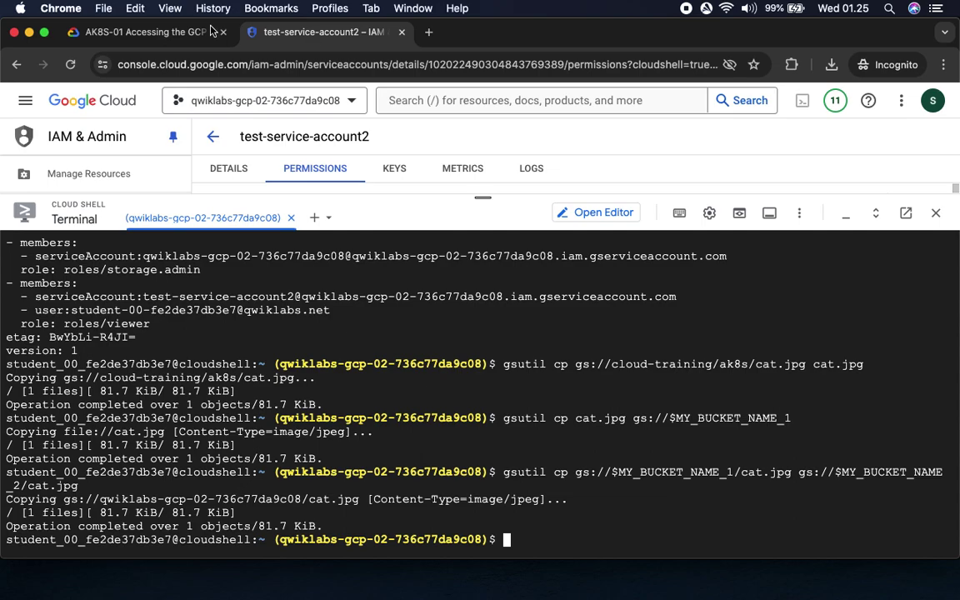
Read lab step 4 about verifying the copies, and open the Cloud Storage buckets list with the Cloud Shell terminal shrunk.
left_click(121, 30)
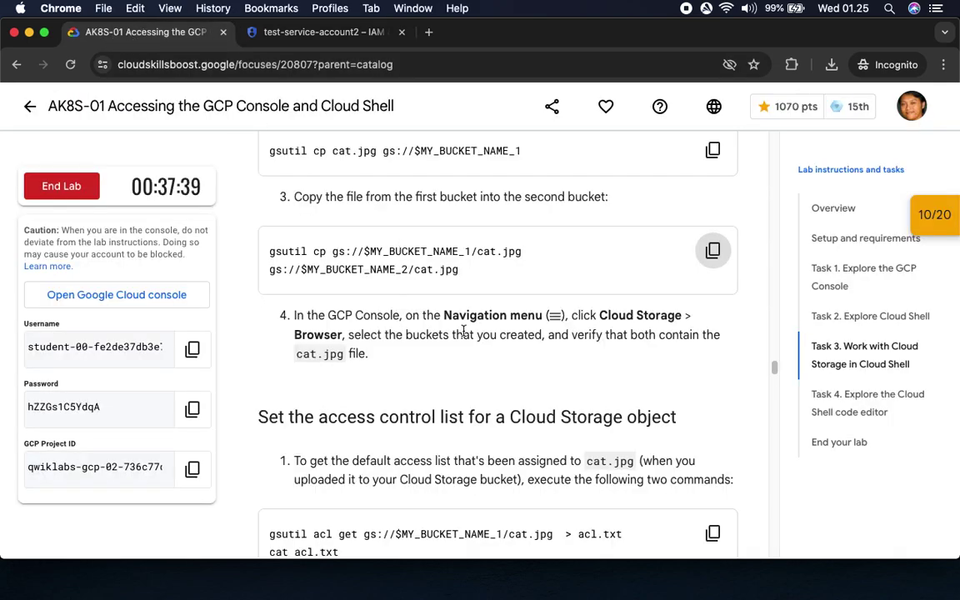
left_click_drag(618, 317, 700, 318)
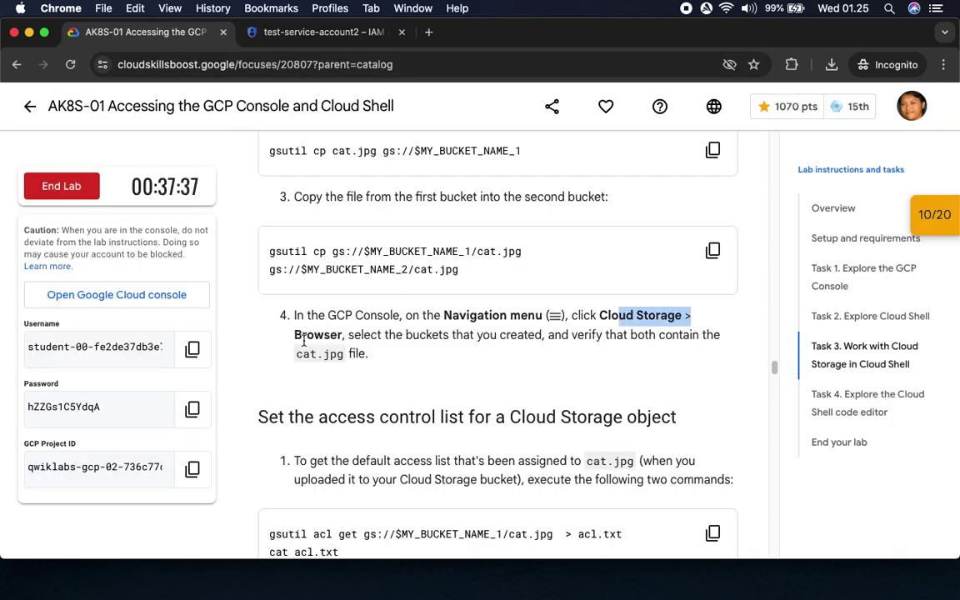
left_click(306, 33)
left_click_drag(496, 197, 491, 503)
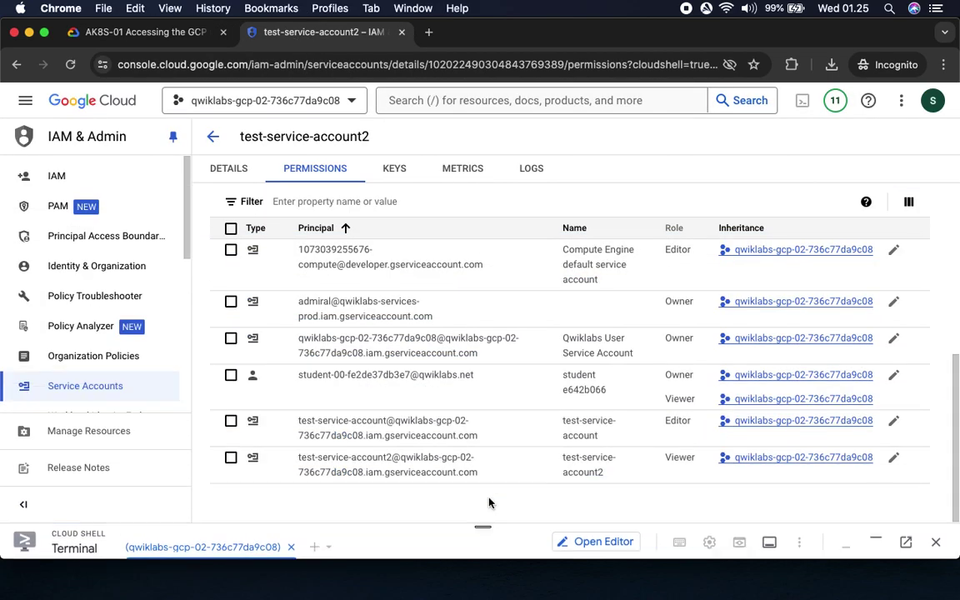
left_click(26, 101)
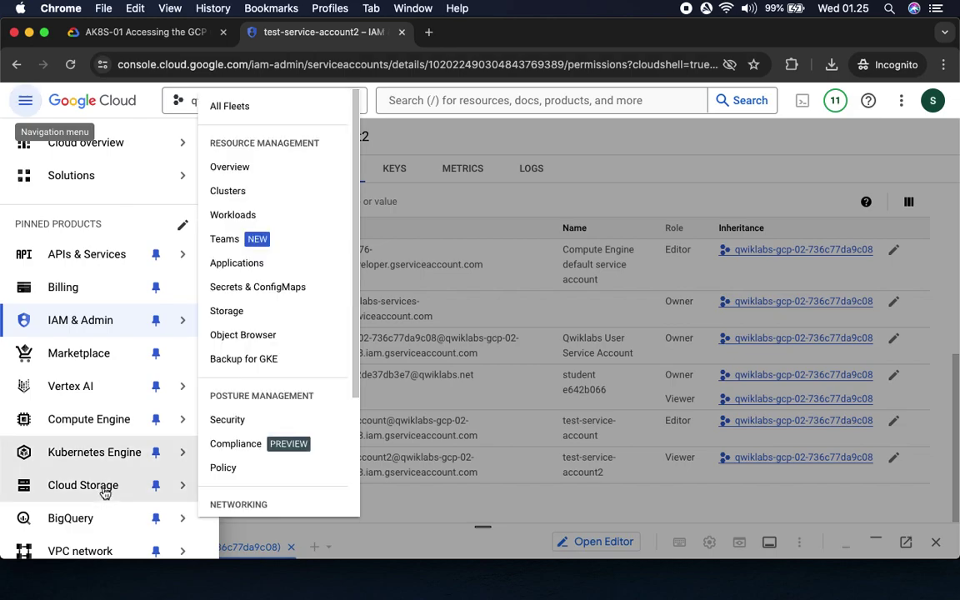
left_click(102, 490)
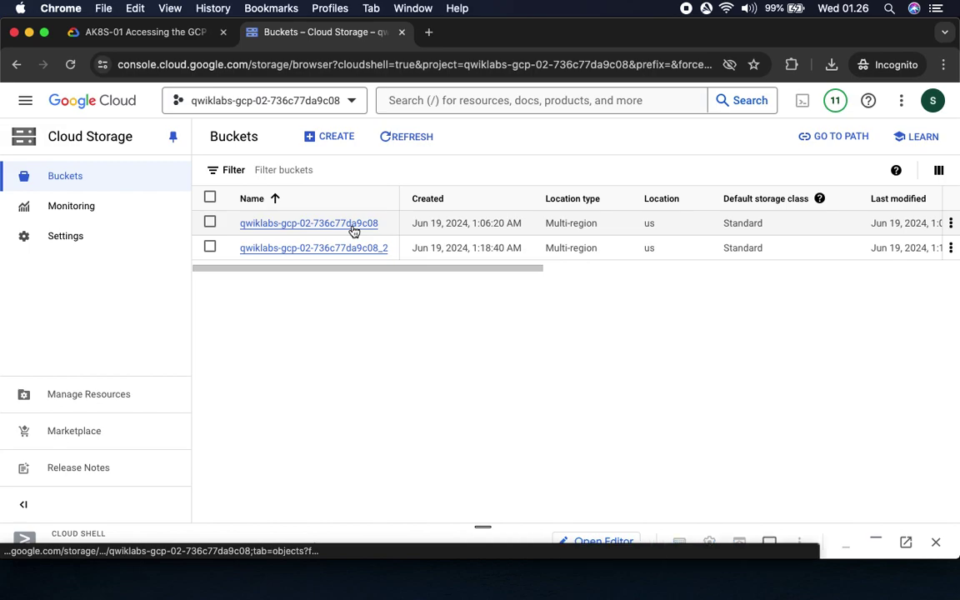
Open cat.jpg in the first bucket, qwiklabs-gcp-02-736c77da9c08, and examine its object details and image preview.
left_click(354, 230)
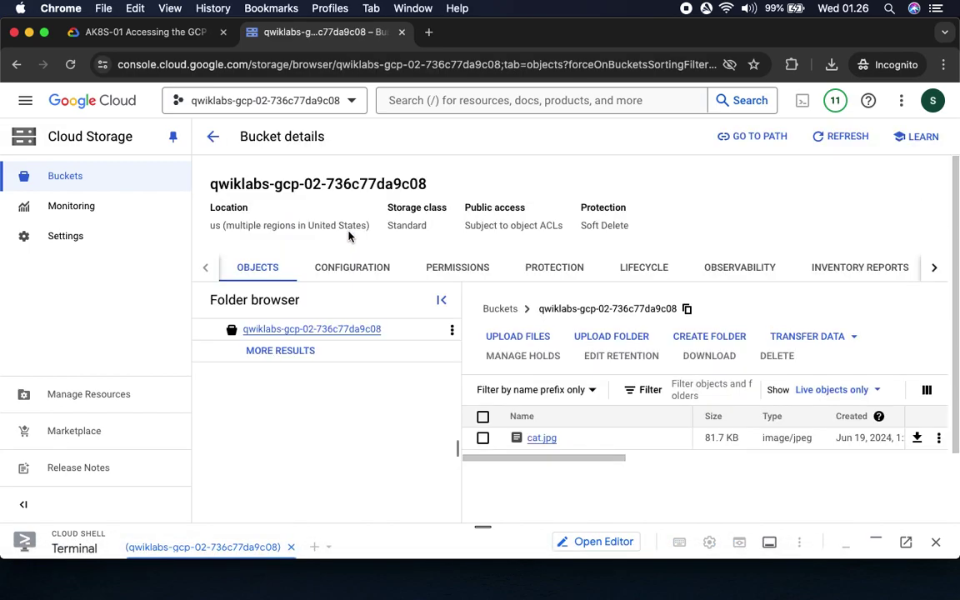
left_click(543, 439)
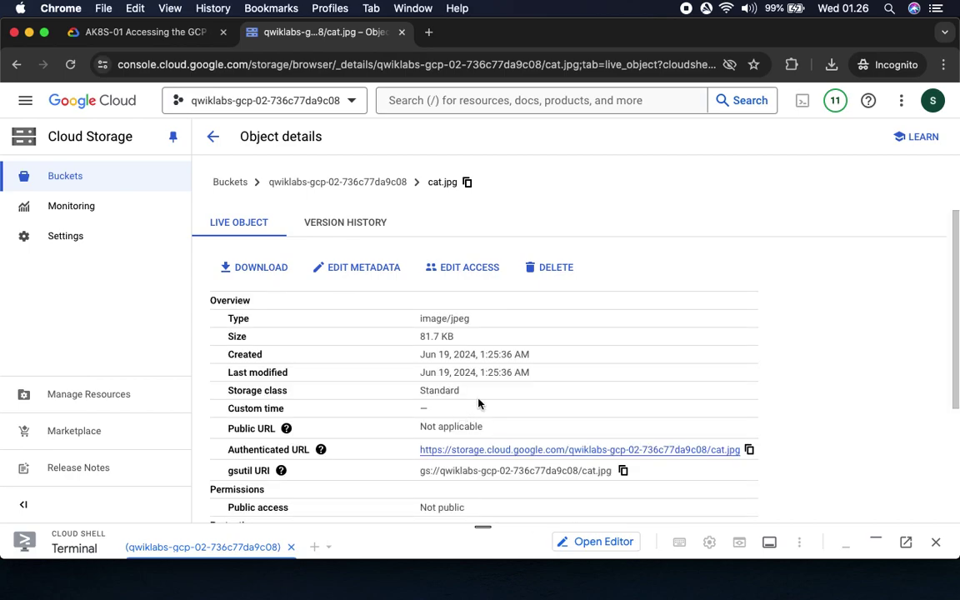
scroll(577, 408, "down", 3)
scroll(577, 410, "down", 6)
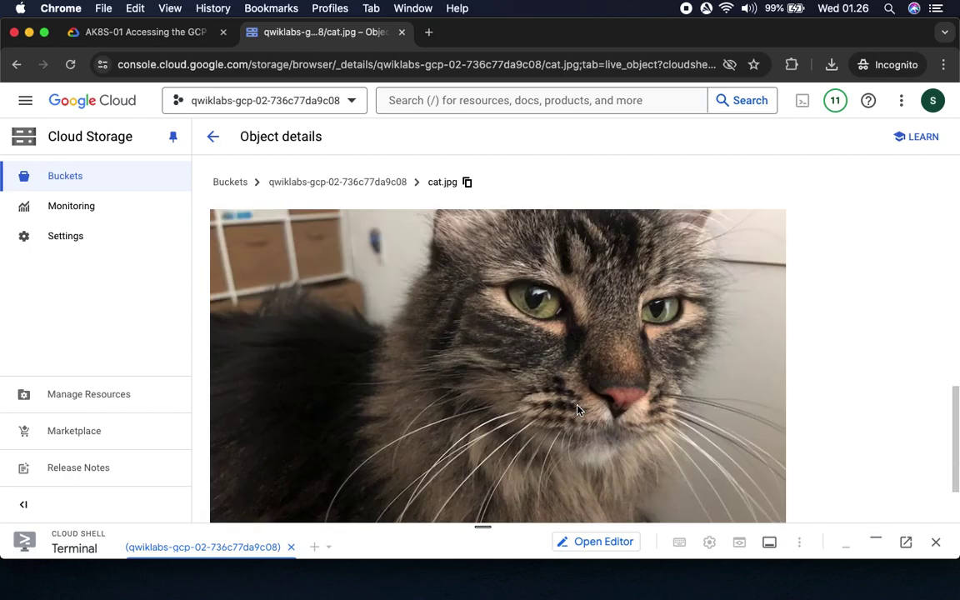
scroll(566, 350, "up", 10)
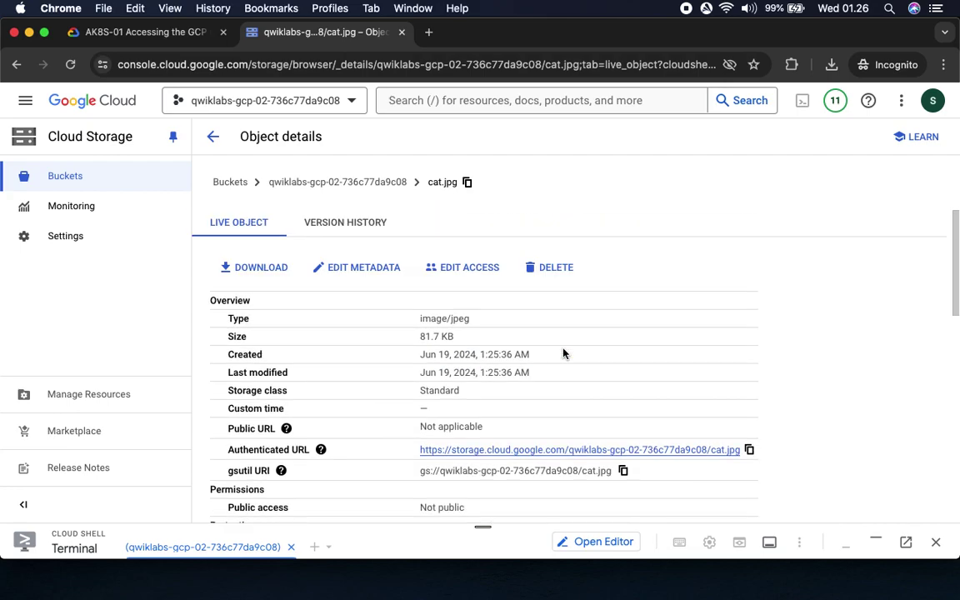
Examine the cat.jpg object details in the second bucket, qwiklabs-gcp-02-736c77da9c08_2, and return to the buckets list.
left_click(230, 182)
left_click(307, 248)
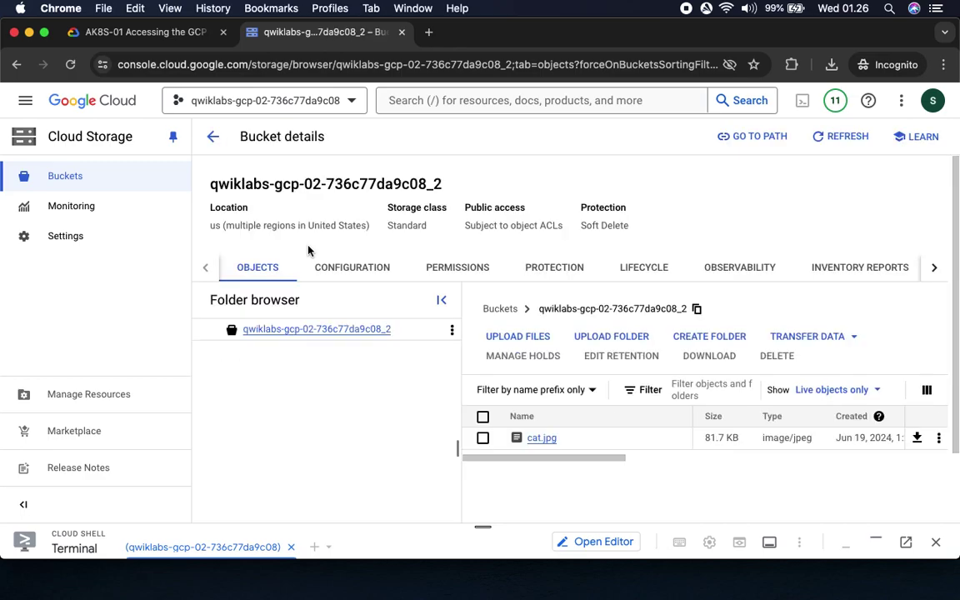
left_click(544, 439)
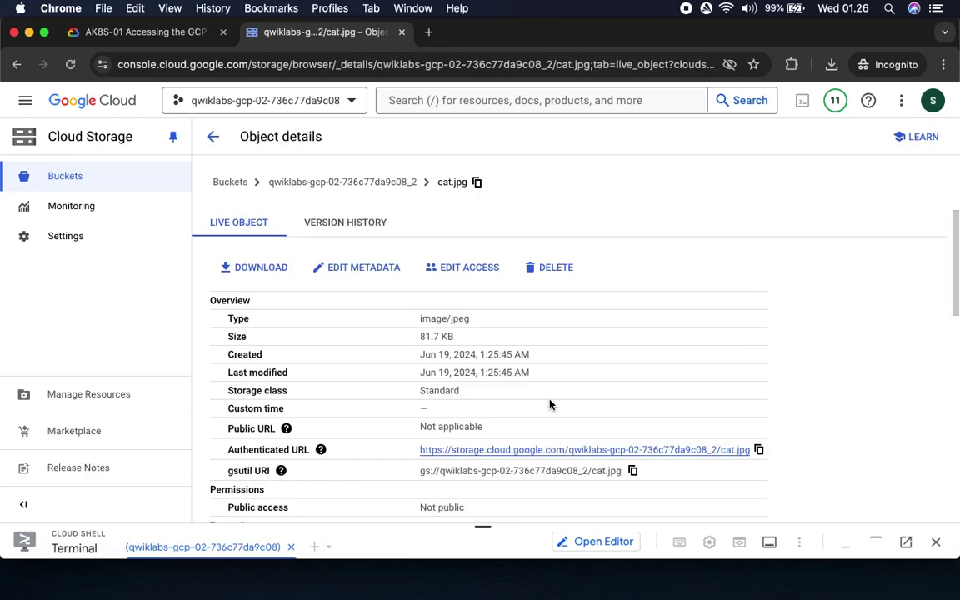
scroll(548, 402, "down", 5)
left_click(227, 181)
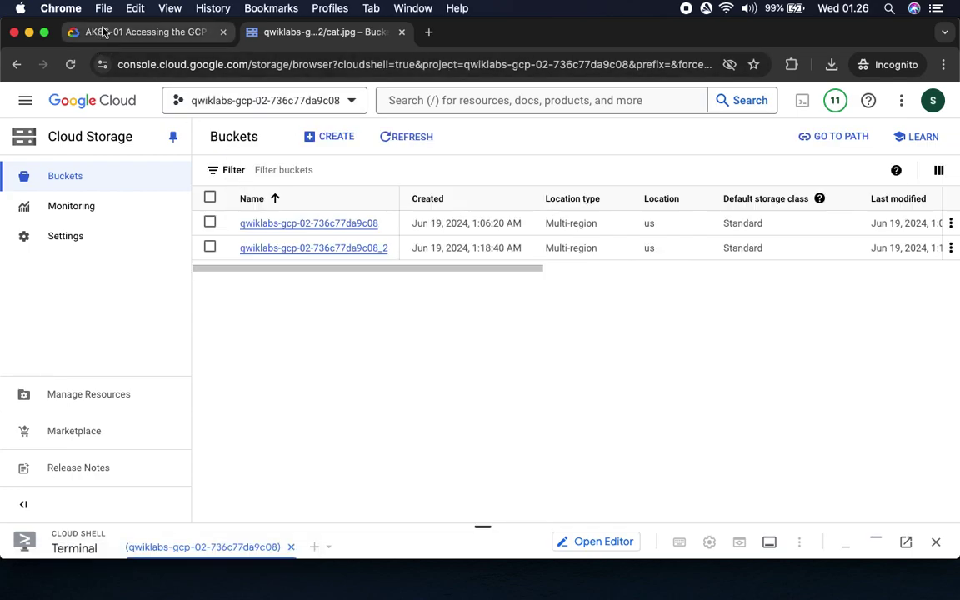
Save the default access list of the first bucket's cat.jpg to acl.txt with gsutil acl get, and display the file in Cloud Shell.
left_click(104, 32)
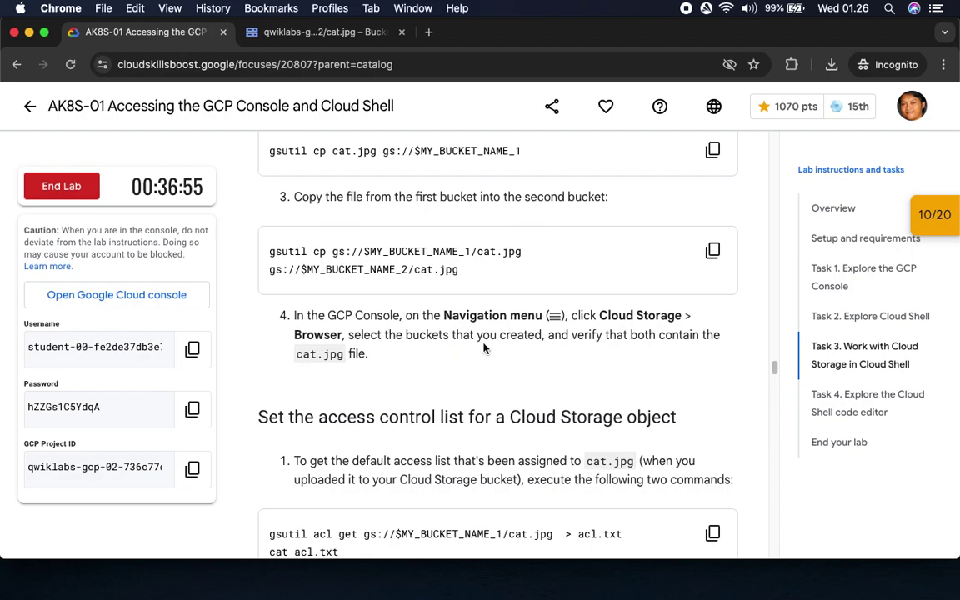
left_click_drag(625, 334, 720, 335)
scroll(606, 381, "down", 1)
scroll(606, 381, "down", 5)
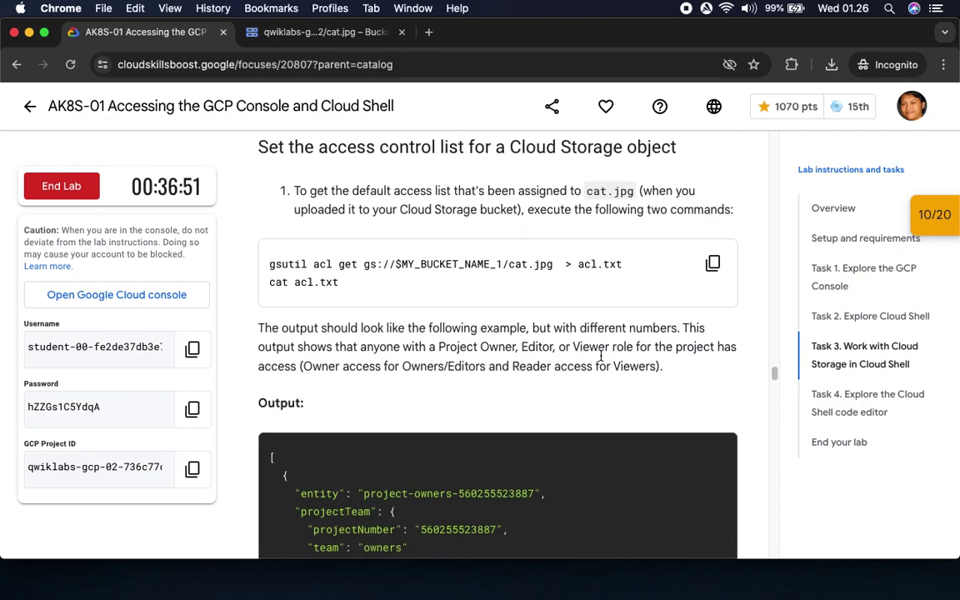
left_click(712, 263)
left_click(321, 31)
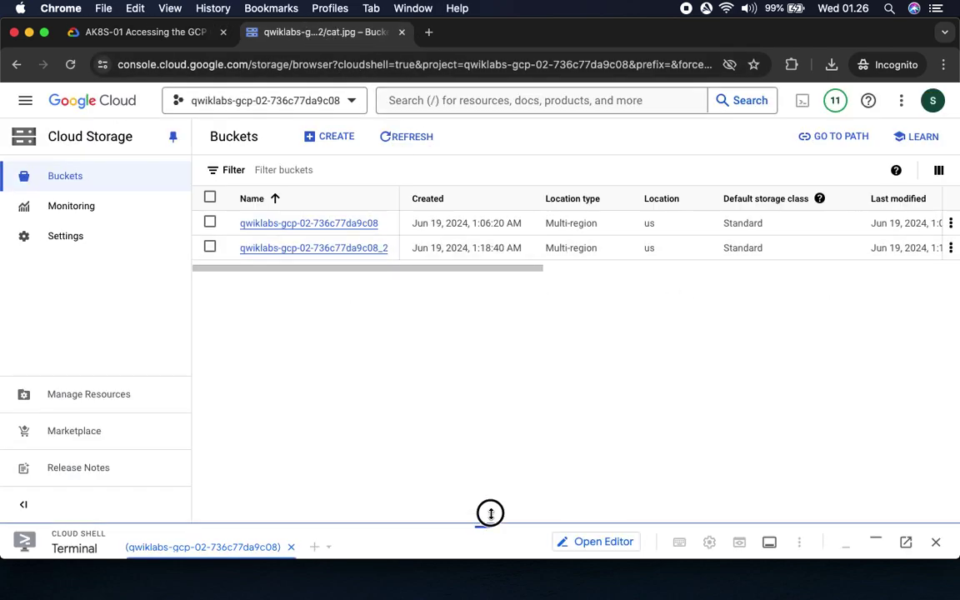
left_click_drag(483, 527, 480, 161)
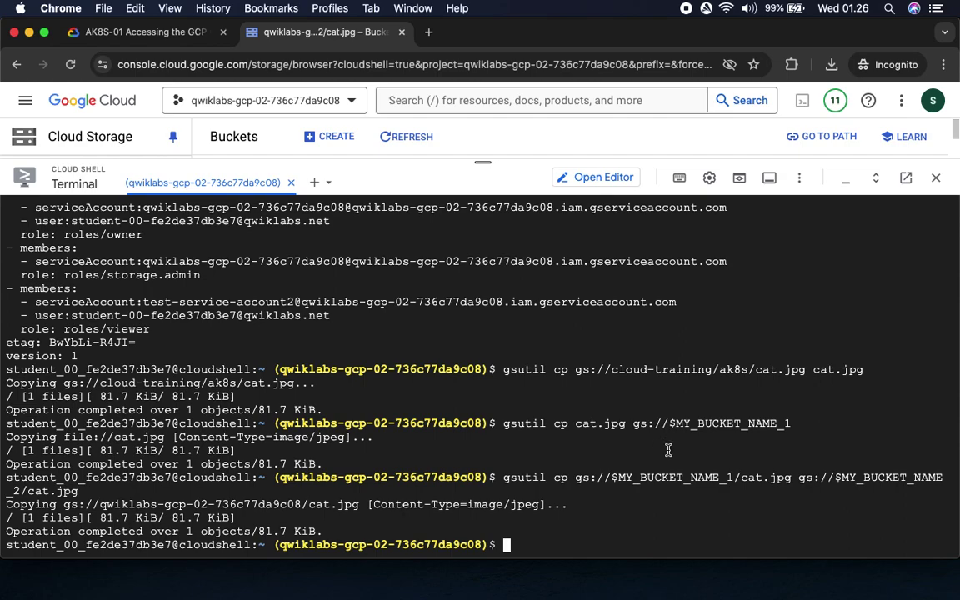
key("super+v")
key("Return")
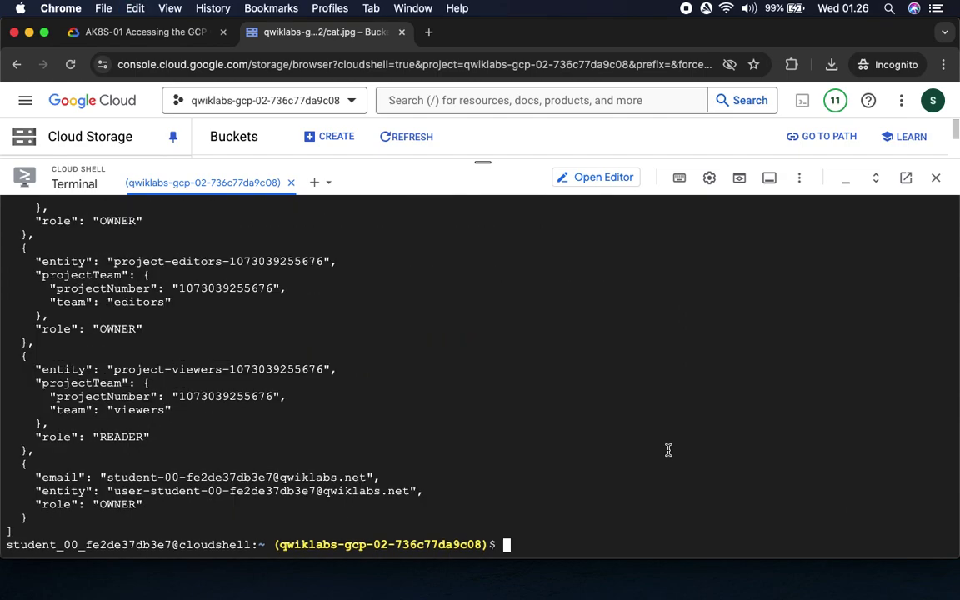
Examine the roles in the acl.txt output, compare them with the lab's example output, and read the following private access steps.
scroll(255, 385, "up", 5)
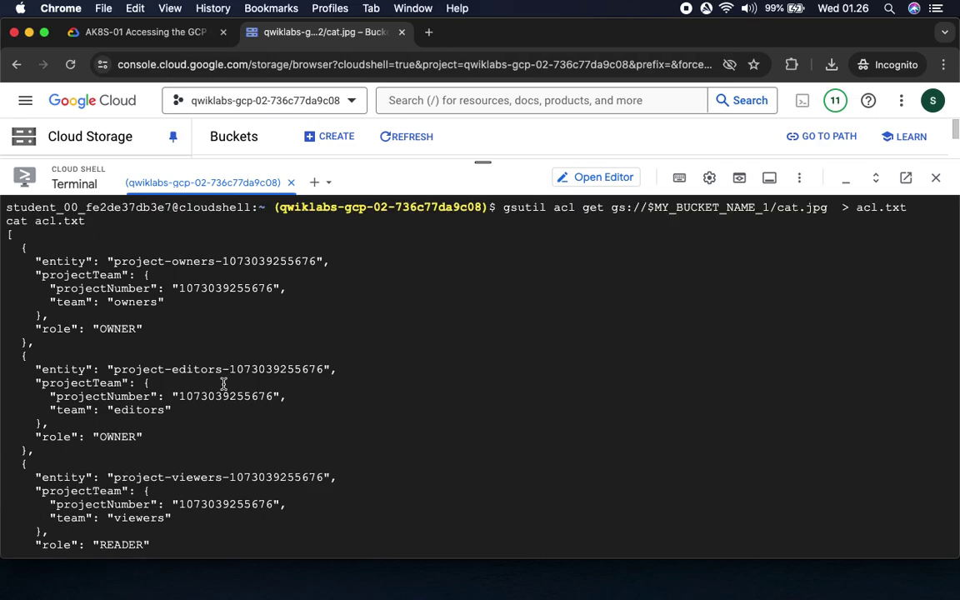
scroll(224, 383, "down", 5)
scroll(139, 498, "down", 1)
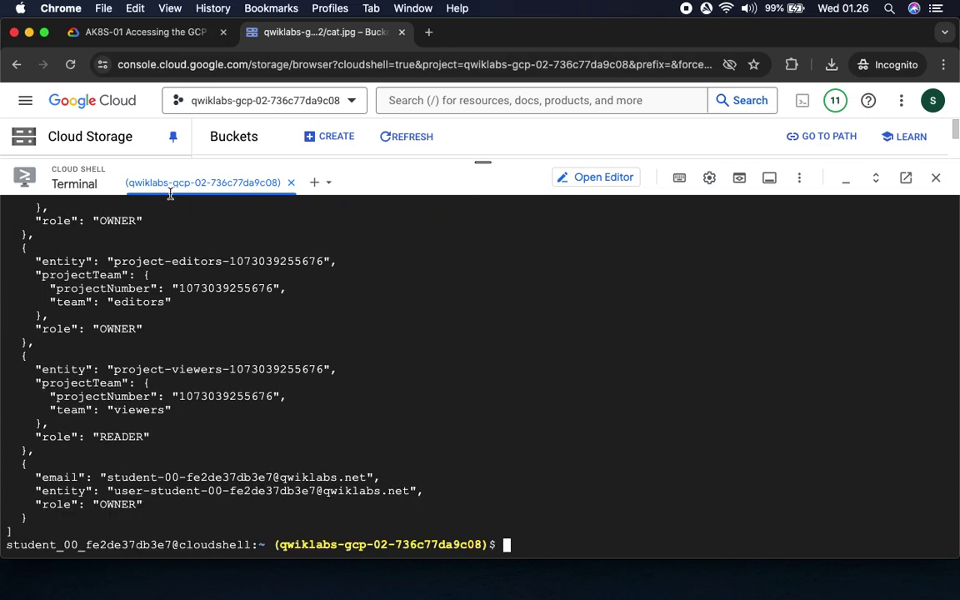
left_click(146, 32)
scroll(387, 333, "down", 3)
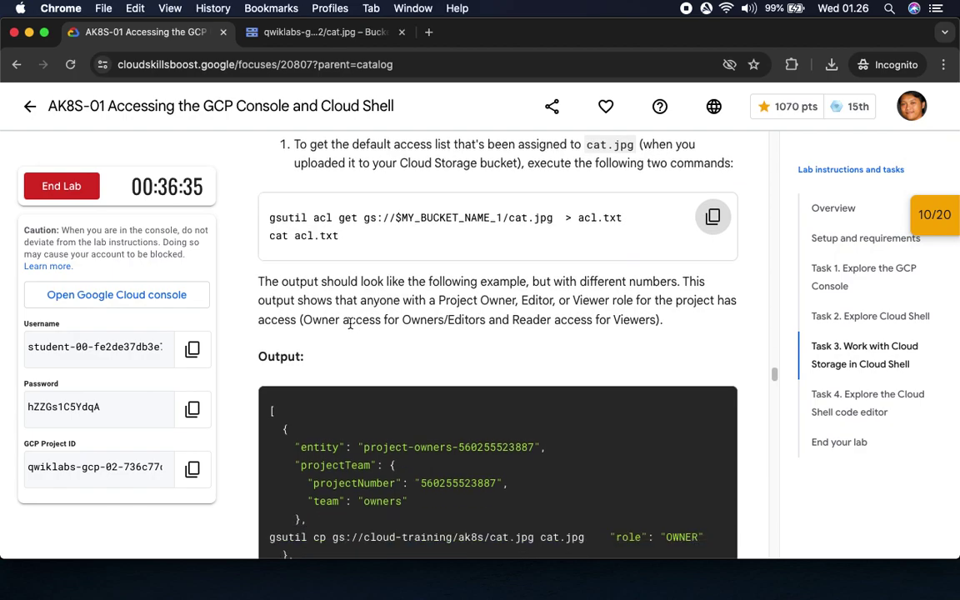
scroll(415, 290, "down", 15)
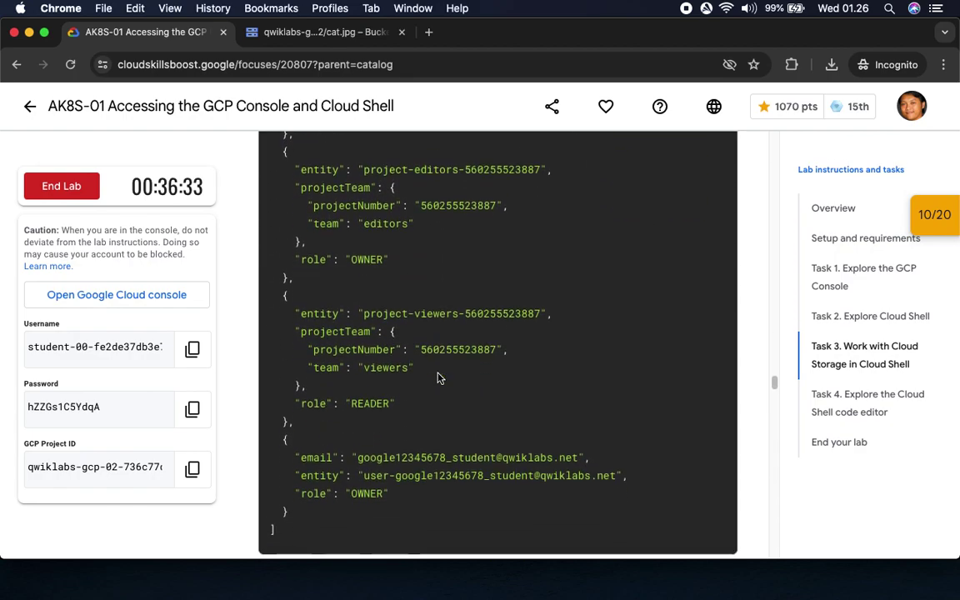
scroll(438, 374, "down", 2)
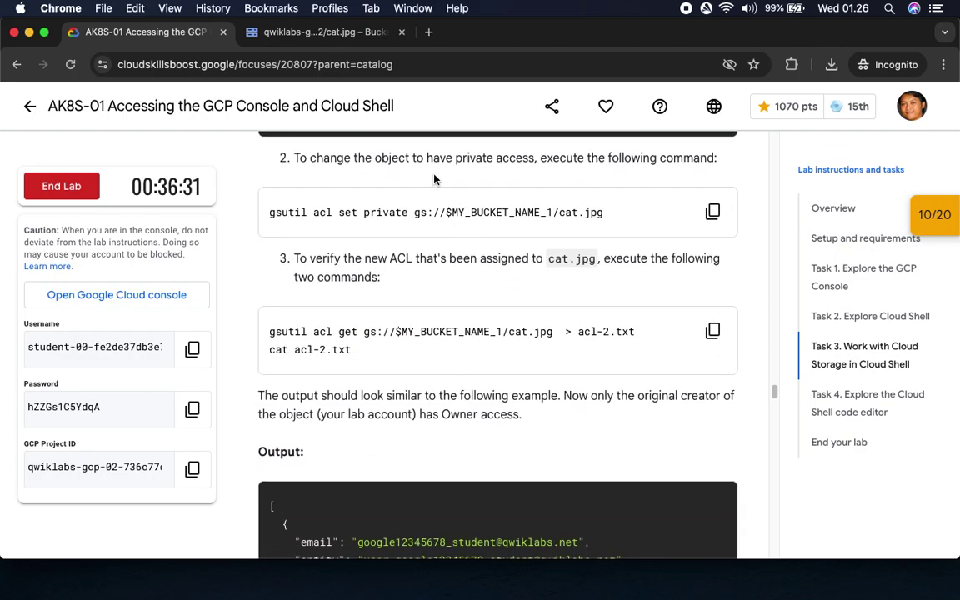
Set the access list of cat.jpg in the first bucket to private by running gsutil acl set private gs://$MY_BUCKET_NAME_1/cat.jpg in Cloud Shell.
left_click(712, 212)
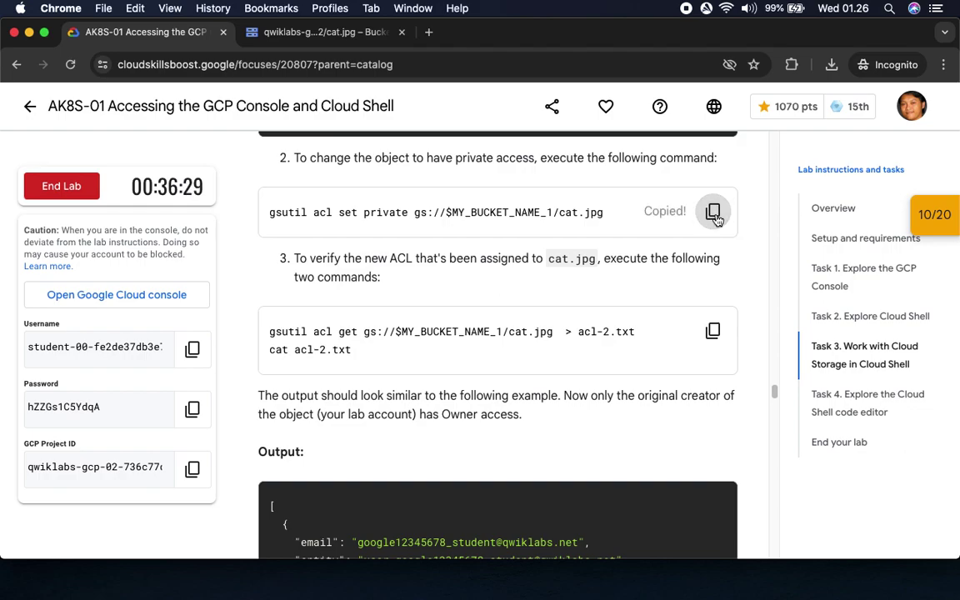
left_click(317, 35)
key("super+v")
key("Return")
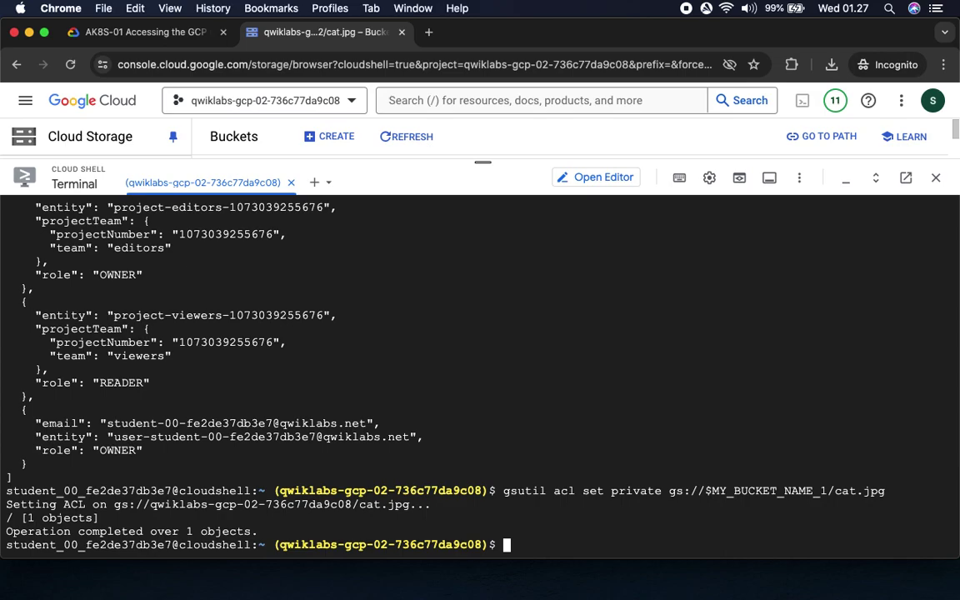
Save the new access list of the first bucket's cat.jpg to acl-2.txt with gsutil acl get, and display the file's contents.
left_click(142, 34)
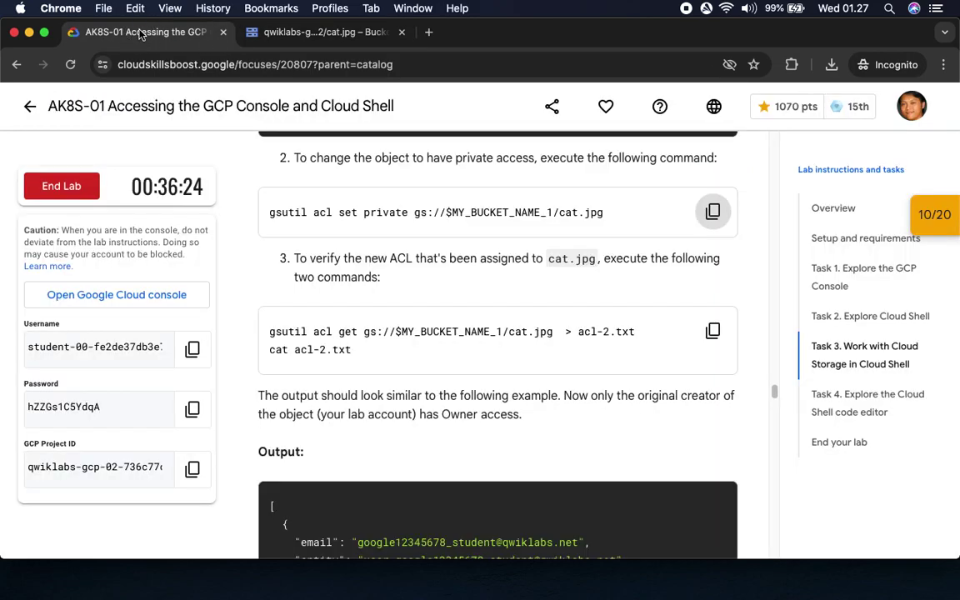
left_click(712, 331)
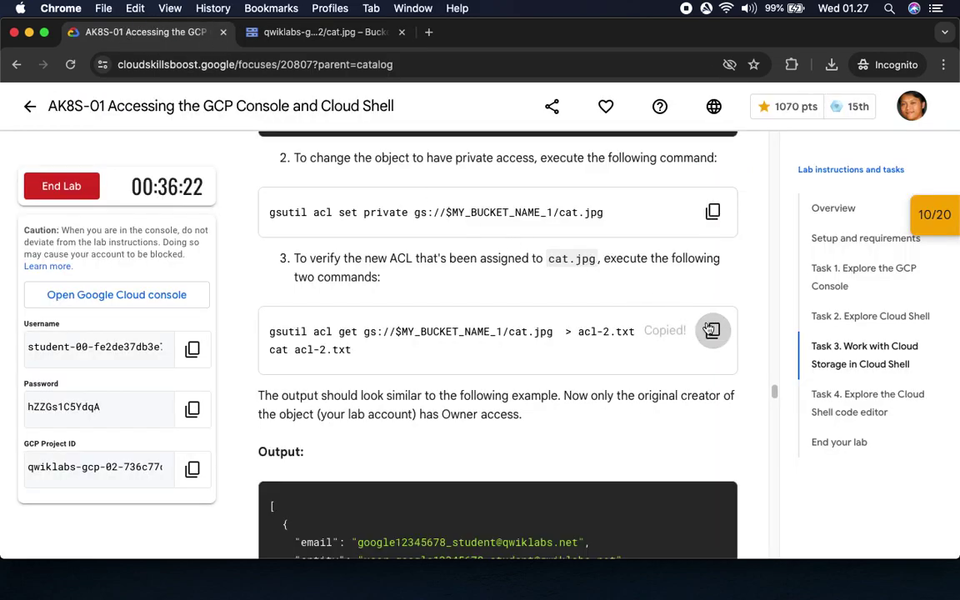
left_click(317, 36)
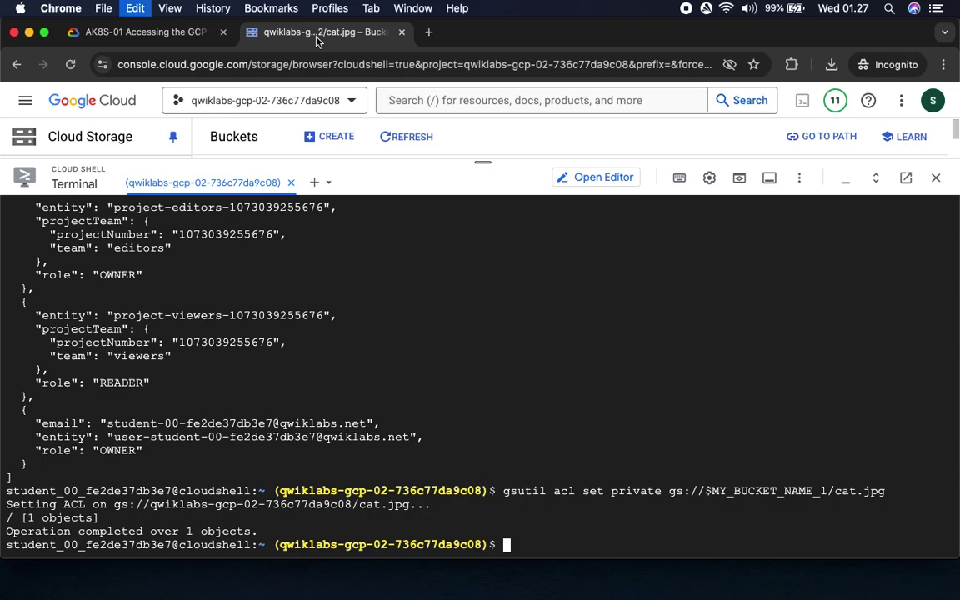
key("super+v")
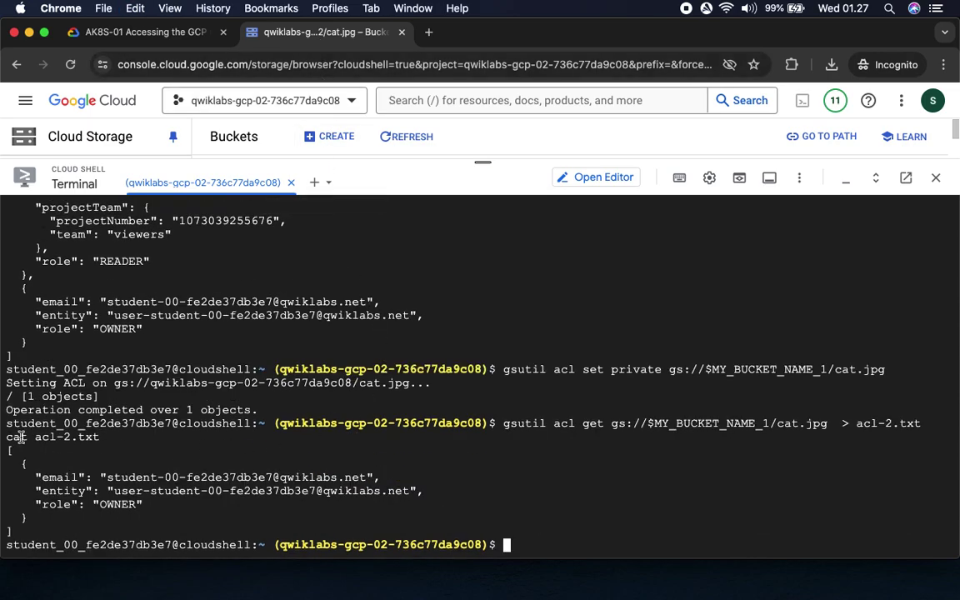
left_click_drag(6, 437, 130, 515)
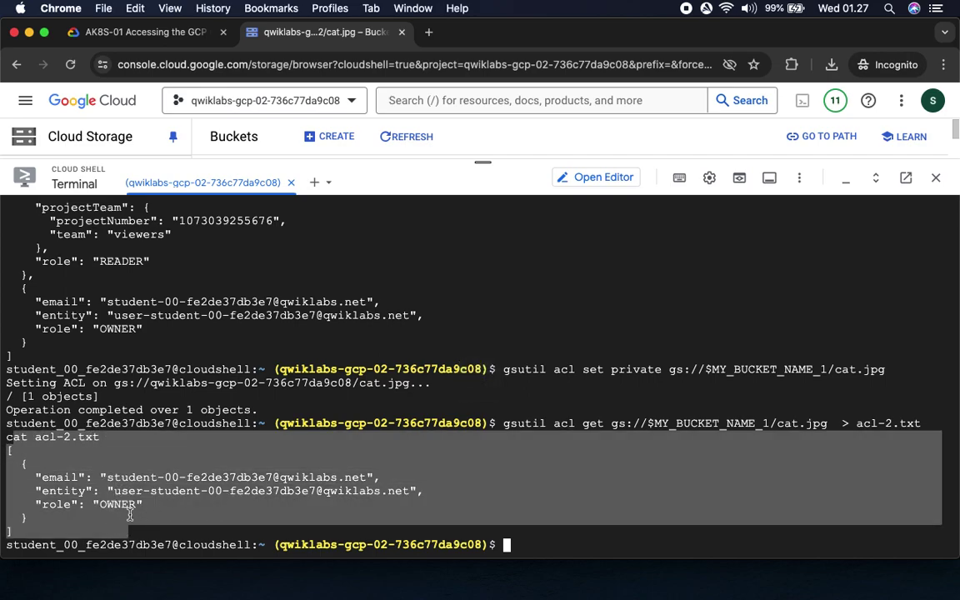
Find the lab's next instruction and view the current Cloud Shell configuration with gcloud config list.
left_click(154, 32)
scroll(477, 367, "down", 5)
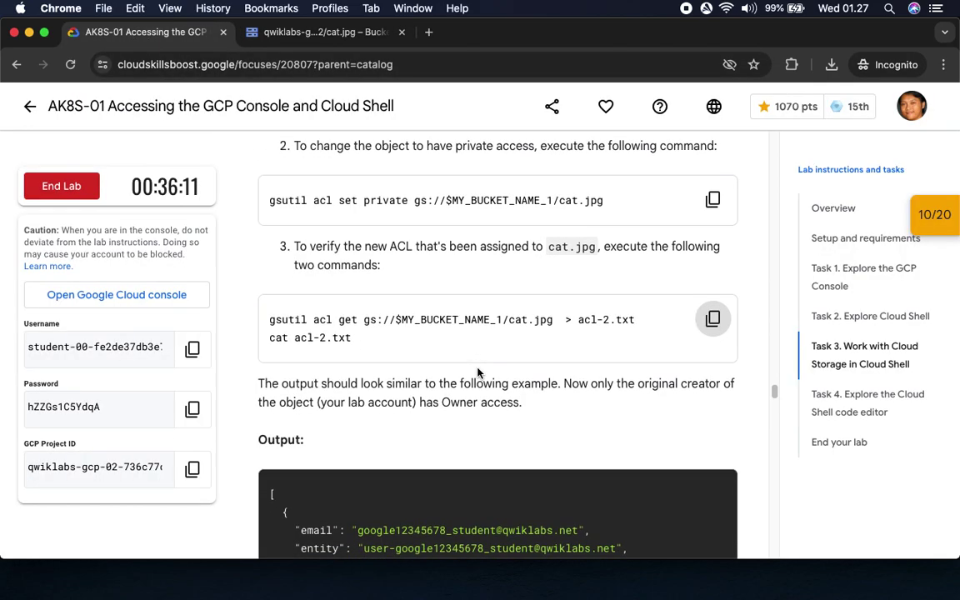
scroll(420, 401, "down", 5)
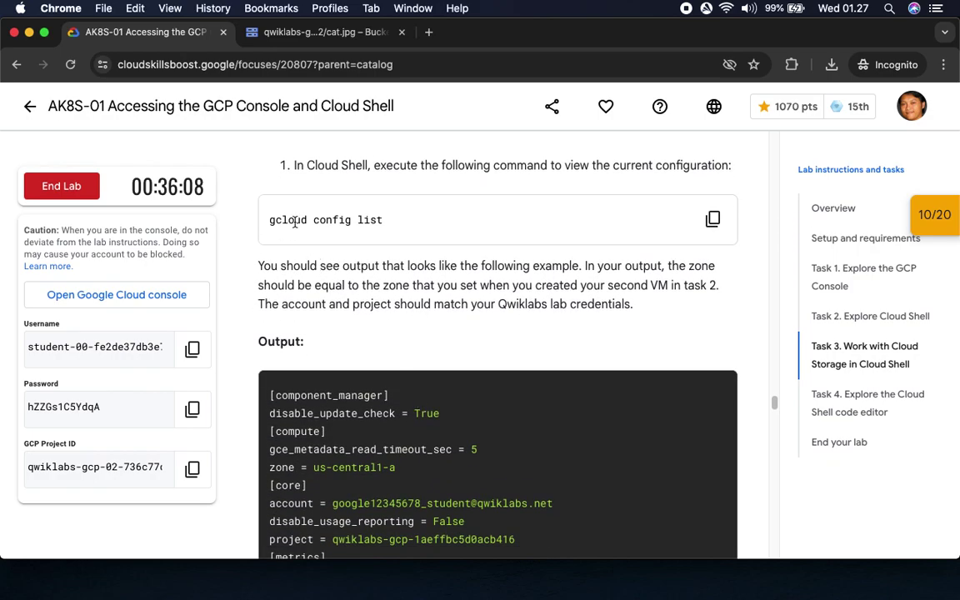
left_click(713, 219)
left_click(322, 32)
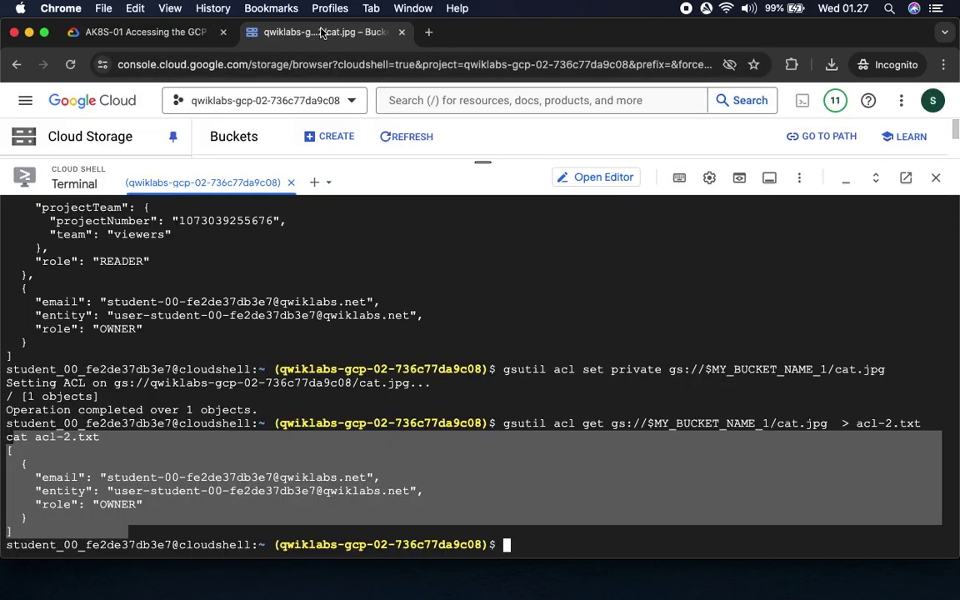
key("super+v")
key("Return")
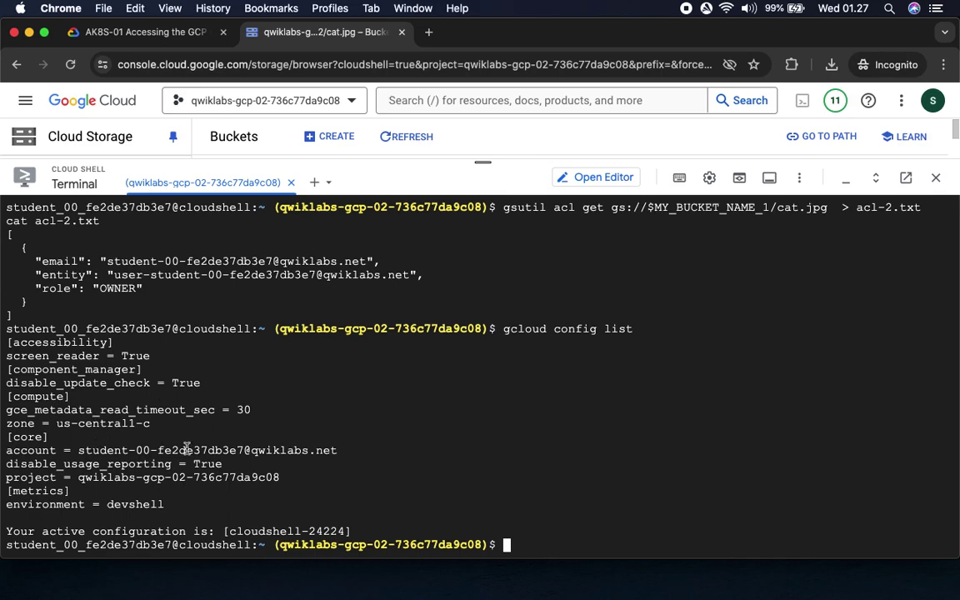
Switch the authenticated user to the first service account with gcloud auth activate-service-account, using the key file credentials.json.
left_click(134, 32)
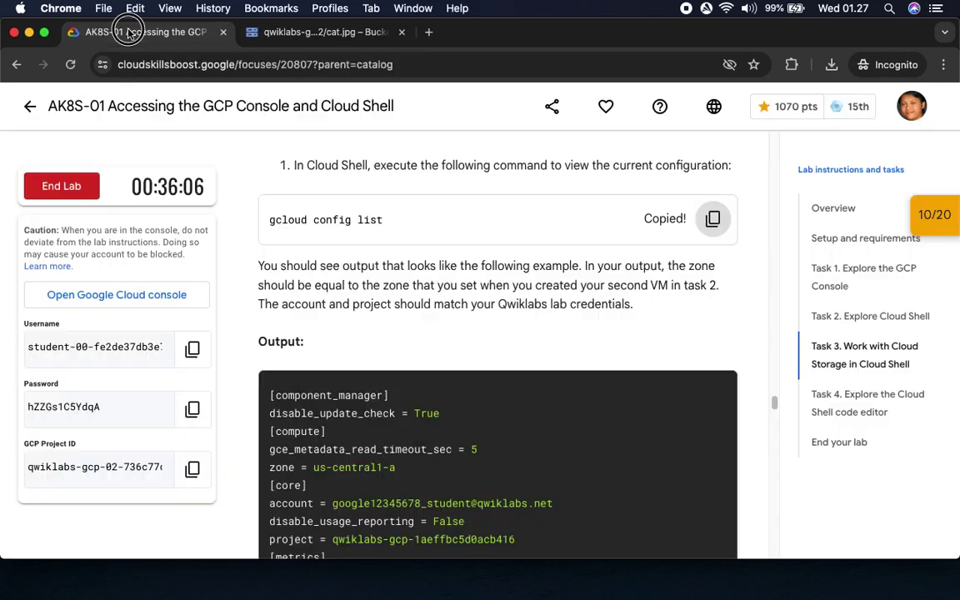
scroll(546, 381, "down", 5)
scroll(546, 380, "down", 5)
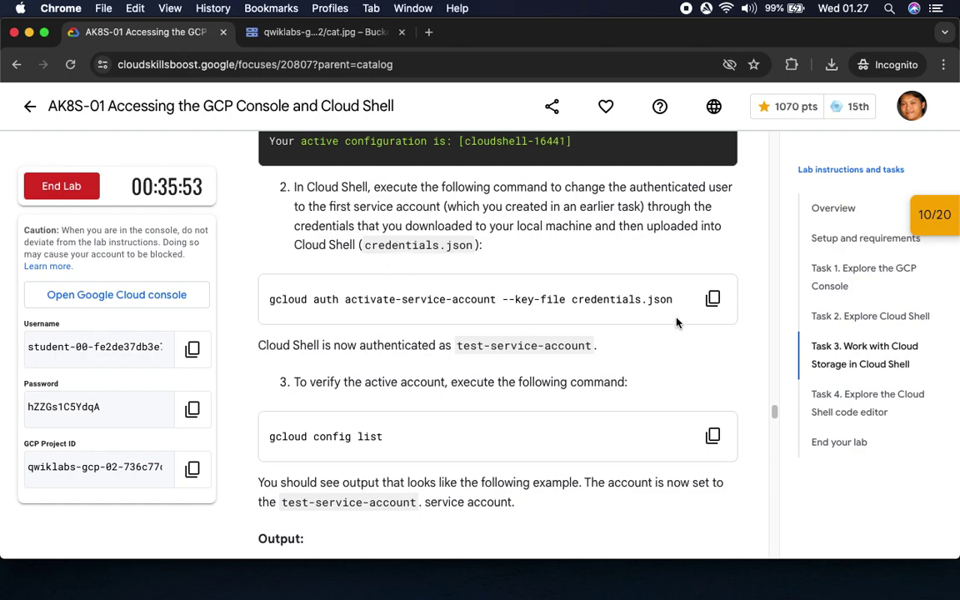
left_click(712, 298)
left_click(333, 33)
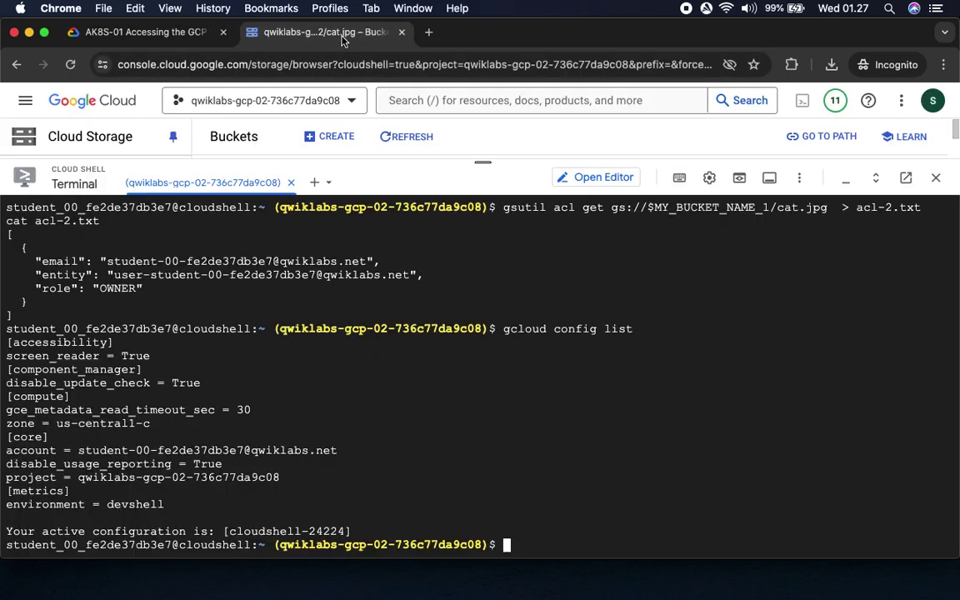
key("super+v")
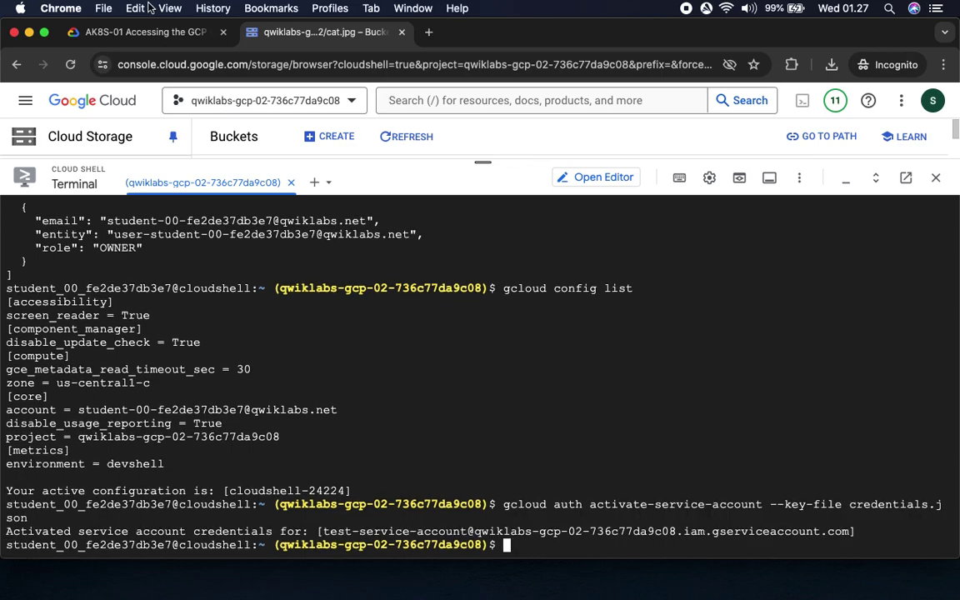
Run gcloud config list again to check which account is active after the service account activation.
left_click(108, 33)
scroll(493, 345, "down", 3)
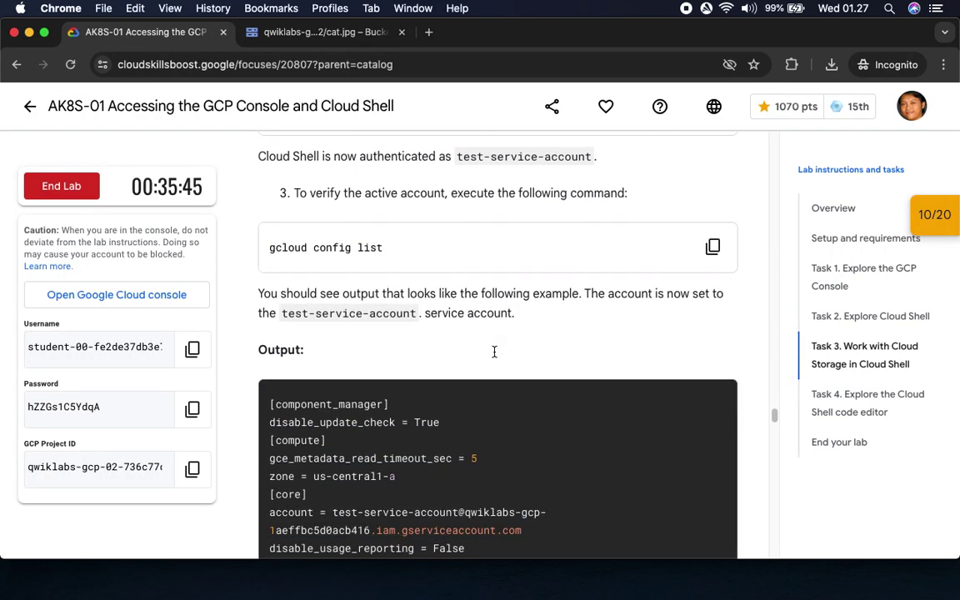
left_click(713, 247)
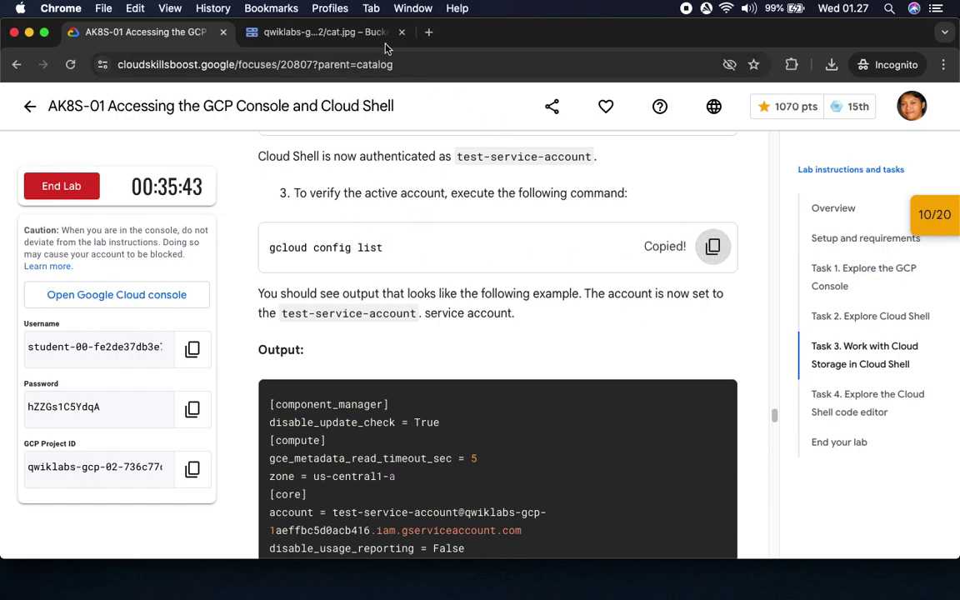
left_click(358, 34)
key("super+v")
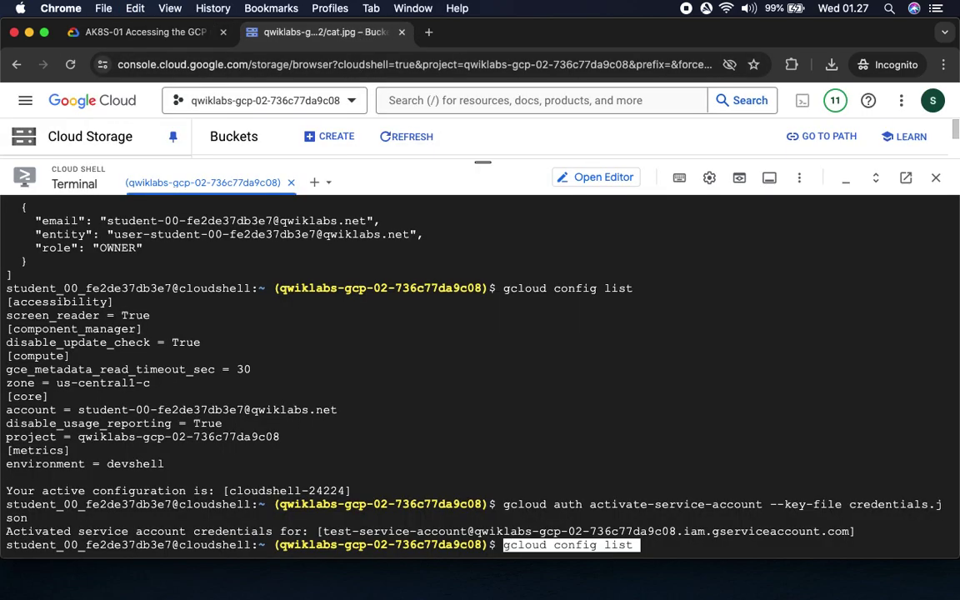
key("Return")
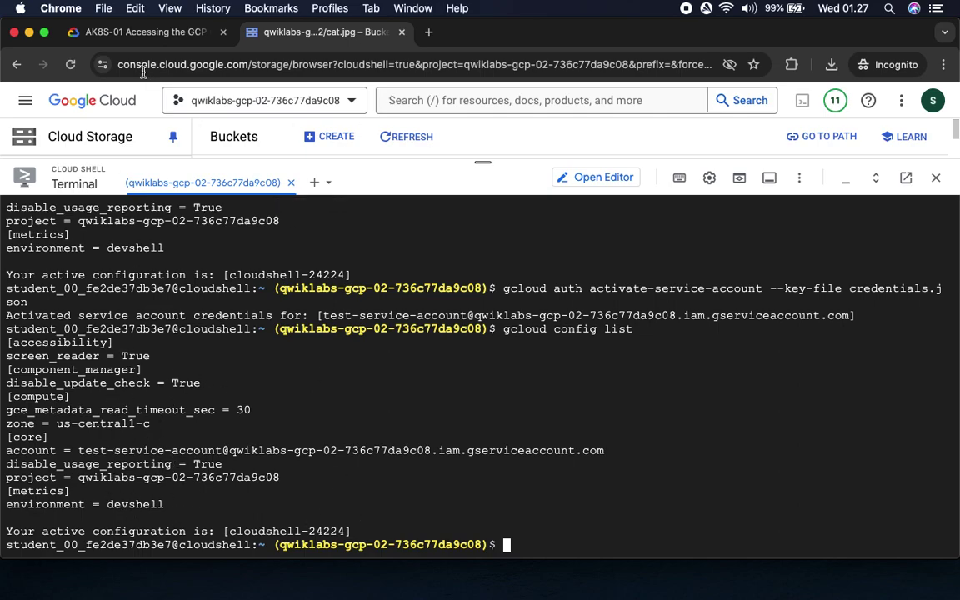
List the accounts authorized in Cloud Shell with gcloud auth list.
left_click(134, 31)
scroll(478, 382, "down", 10)
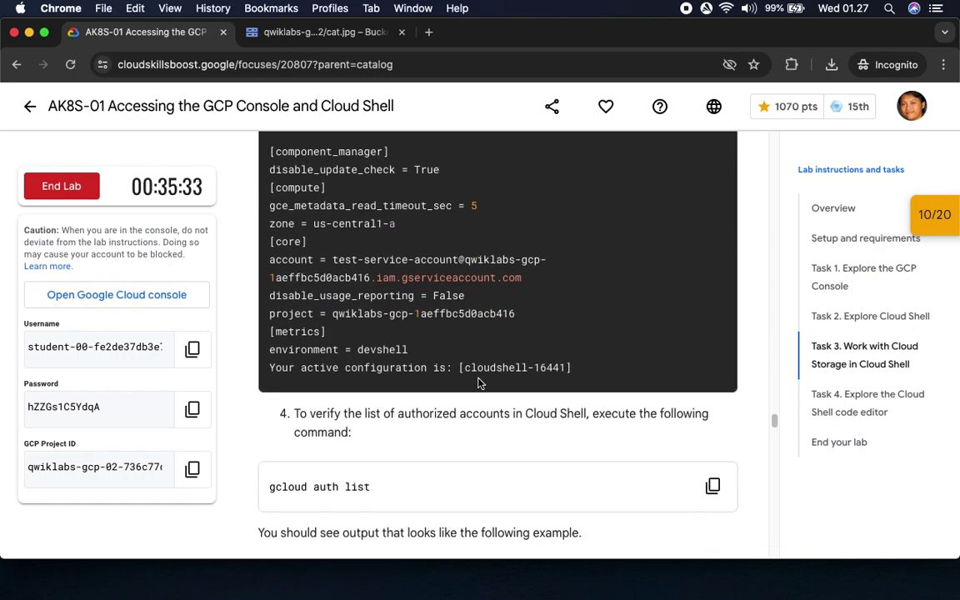
left_click(713, 215)
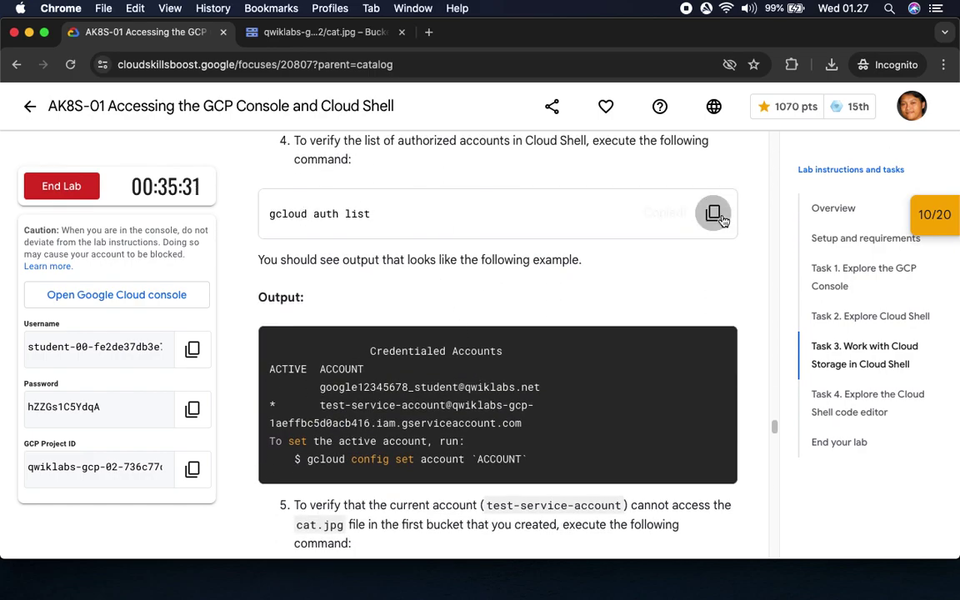
left_click(346, 33)
key("super+v")
key("Return")
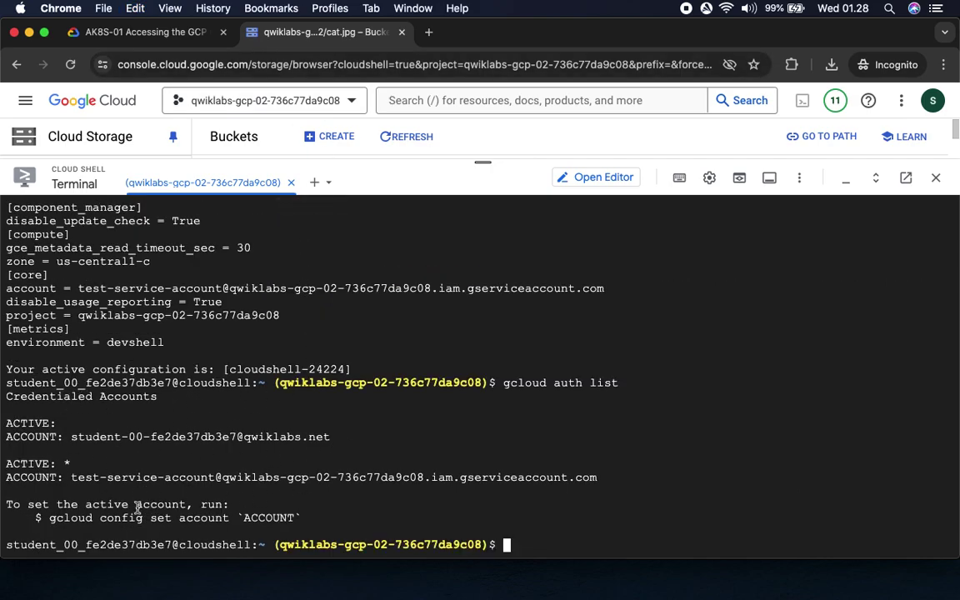
Try to copy cat.jpg from the first bucket to ./cat-copy.jpg as the service account, and compare the response with the lab's example output.
left_click(100, 32)
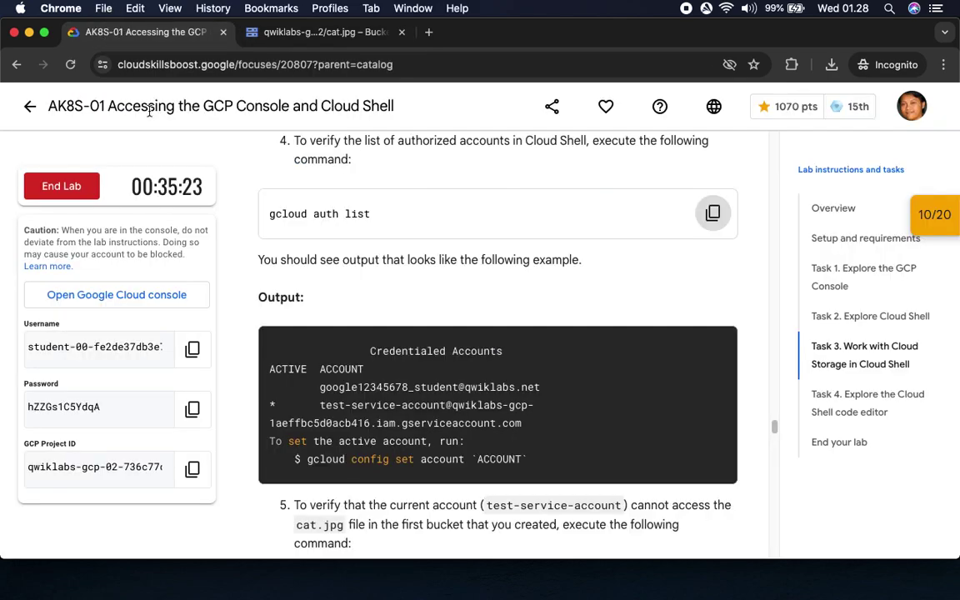
scroll(534, 475, "down", 5)
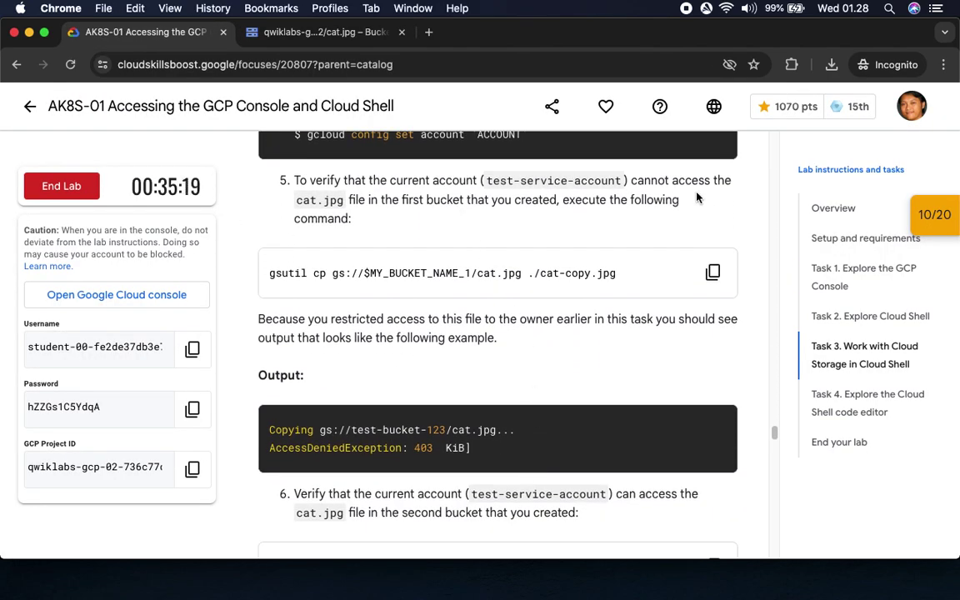
left_click(713, 272)
left_click(330, 33)
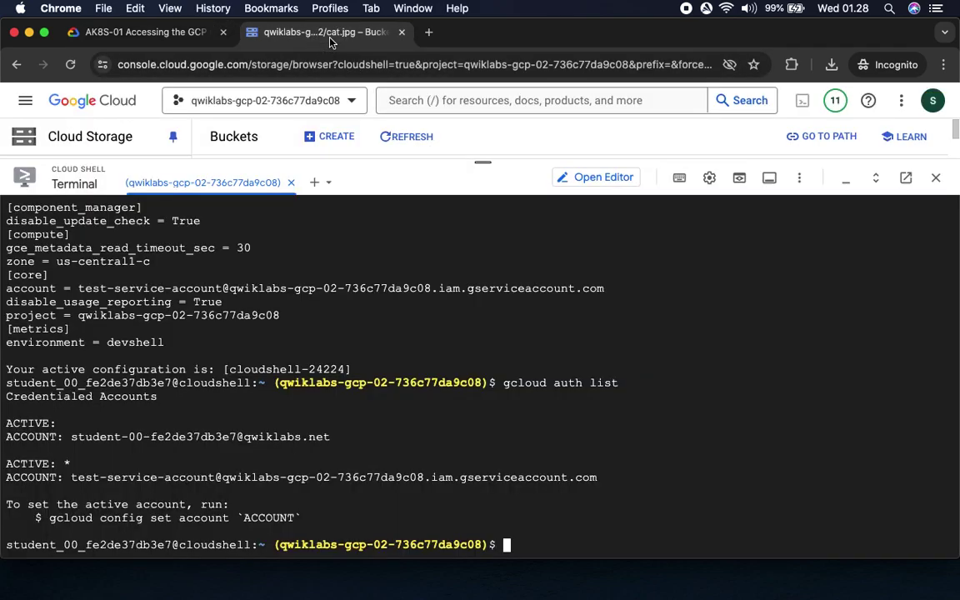
key("super+v")
key("Return")
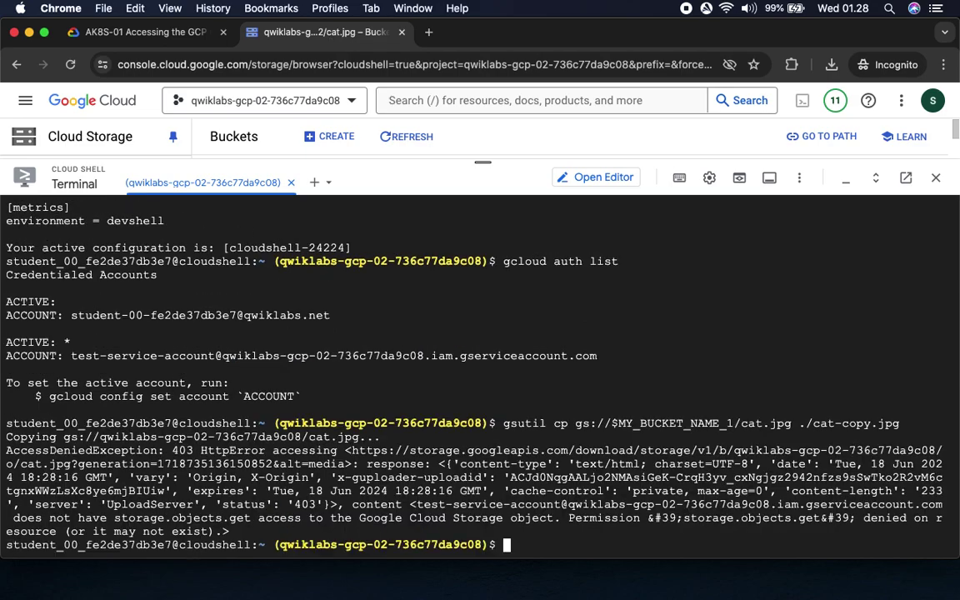
left_click_drag(34, 450, 207, 451)
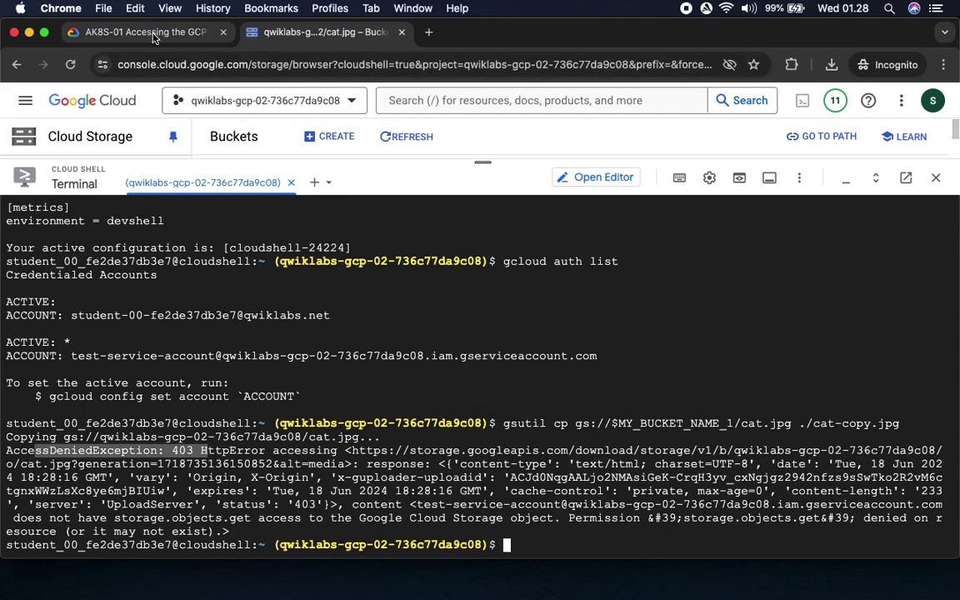
left_click(154, 35)
scroll(330, 216, "down", 3)
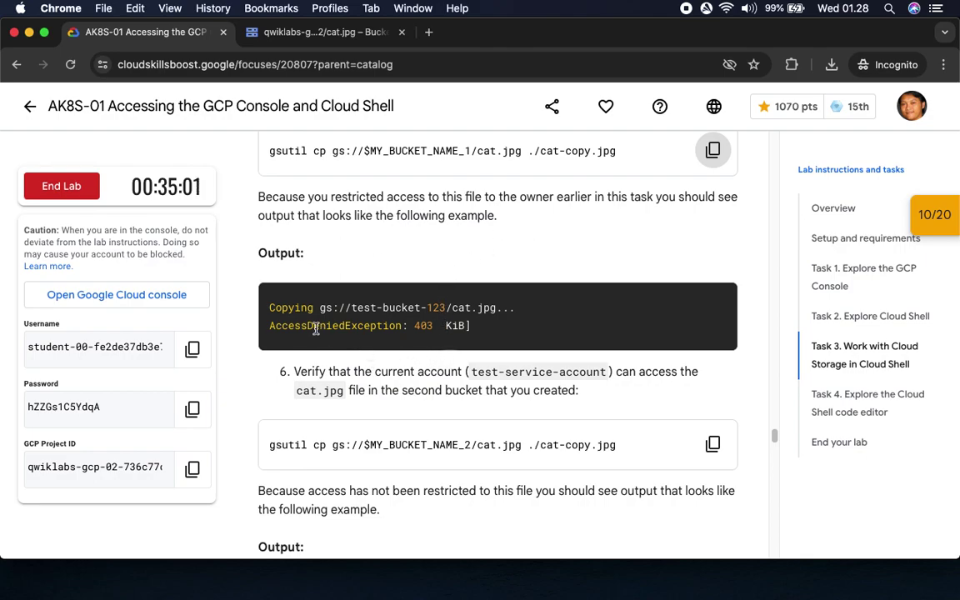
left_click_drag(310, 326, 472, 326)
Copy cat.jpg from the second bucket to ./cat-copy.jpg with gsutil cp gs://$MY_BUCKET_NAME_2/cat.jpg as the service account.
scroll(442, 292, "down", 4)
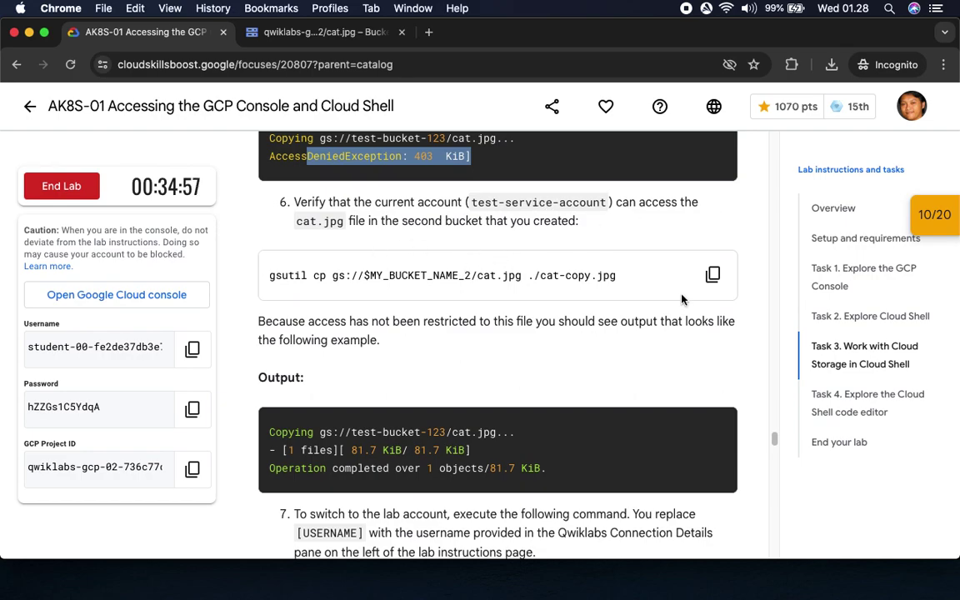
left_click(713, 275)
left_click(331, 33)
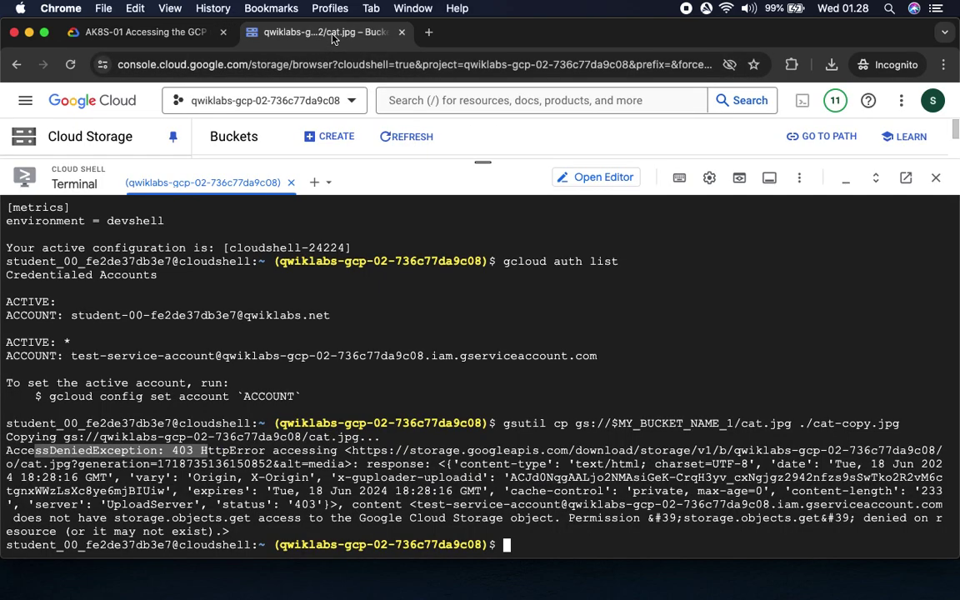
key("super+v")
key("Return")
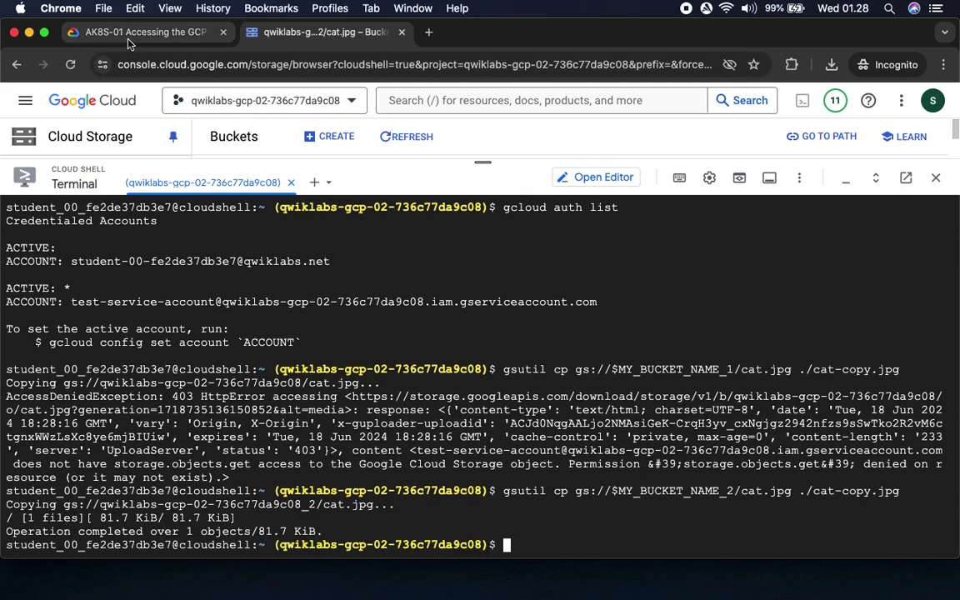
Switch Cloud Shell to the lab account with gcloud config set account followed by the lab's provided username.
left_click(186, 35)
scroll(448, 342, "down", 2)
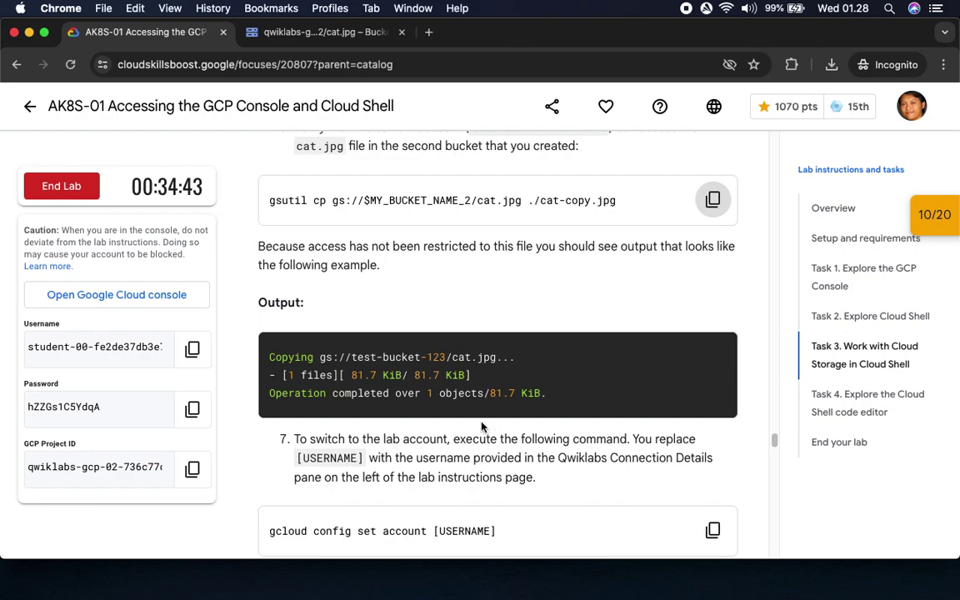
scroll(381, 410, "down", 7)
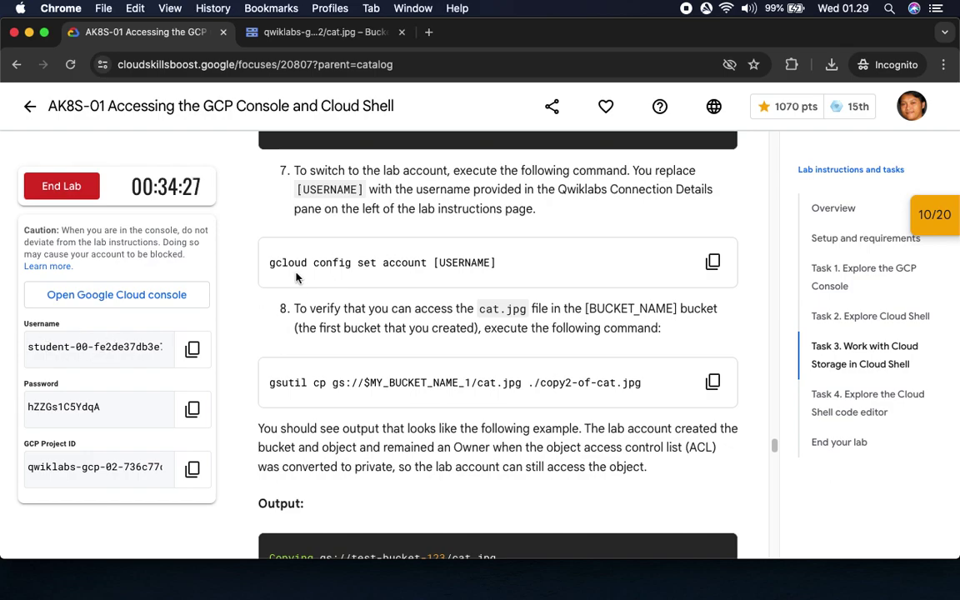
left_click_drag(269, 262, 434, 263)
key("super+c")
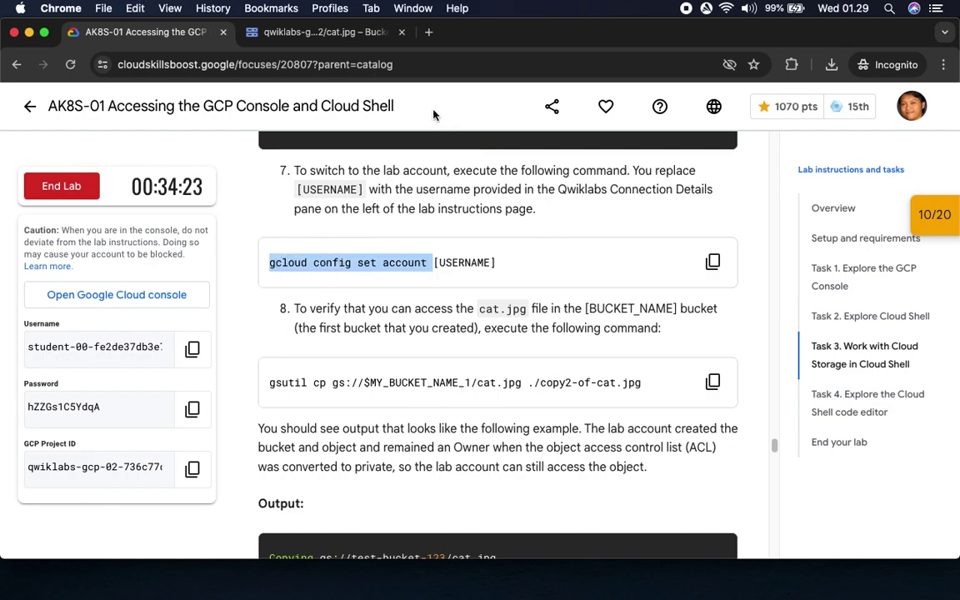
left_click(332, 36)
key("super+v")
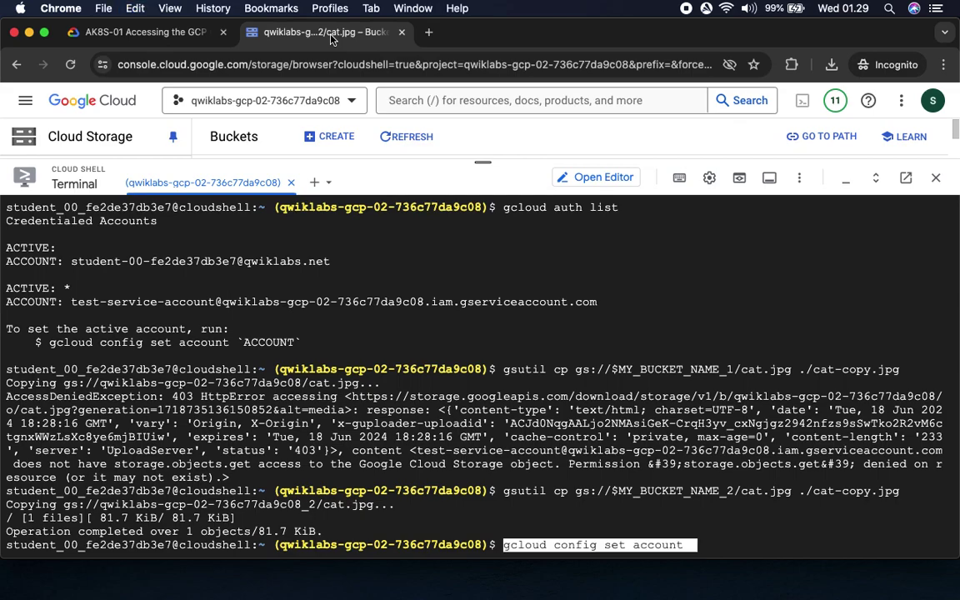
left_click(148, 31)
left_click(193, 349)
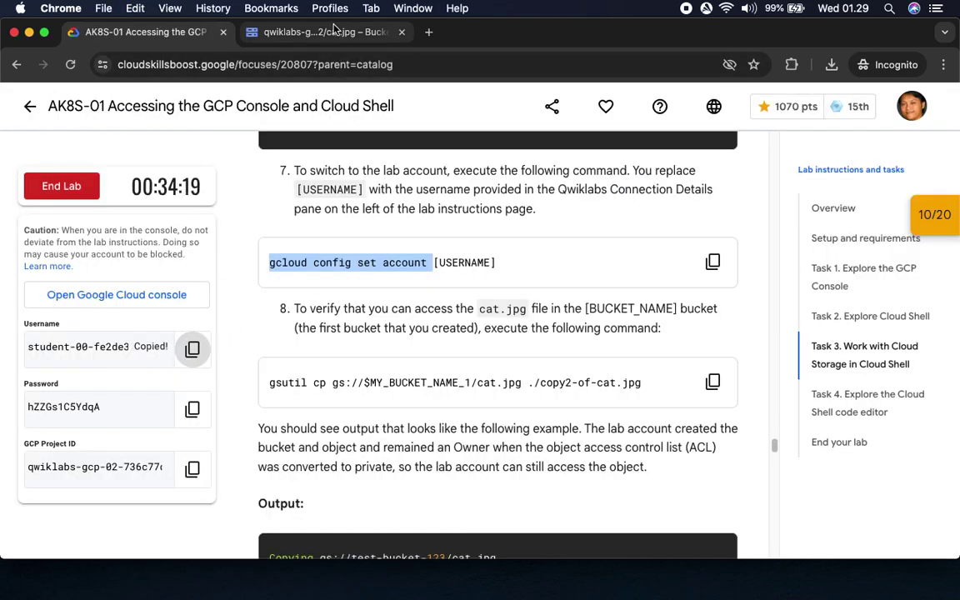
left_click(327, 32)
key("super+v")
key("Return")
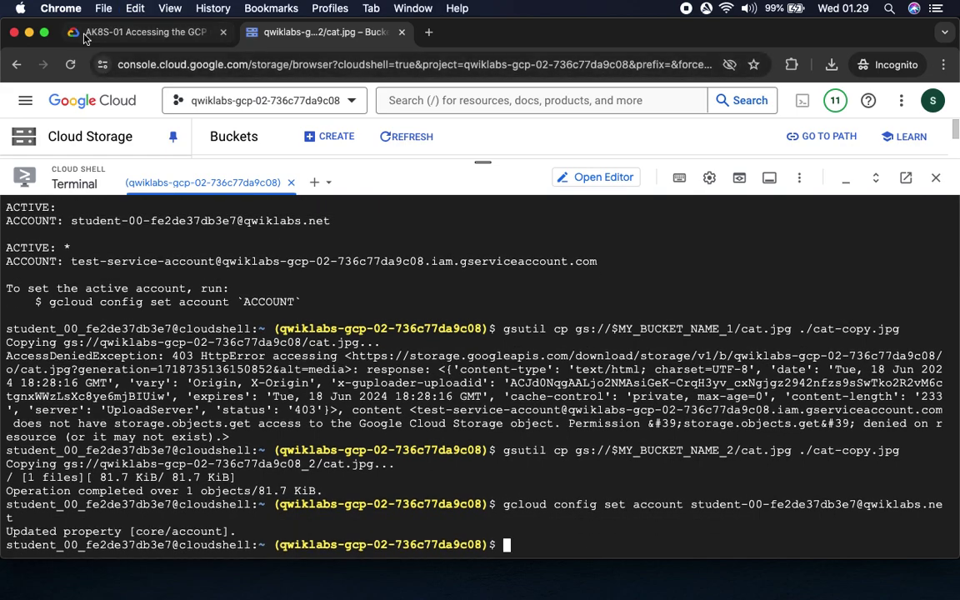
Copy cat.jpg from the first bucket to ./copy2-of-cat.jpg with gsutil cp gs://$MY_BUCKET_NAME_1/cat.jpg as the lab account.
left_click(137, 32)
scroll(439, 269, "down", 5)
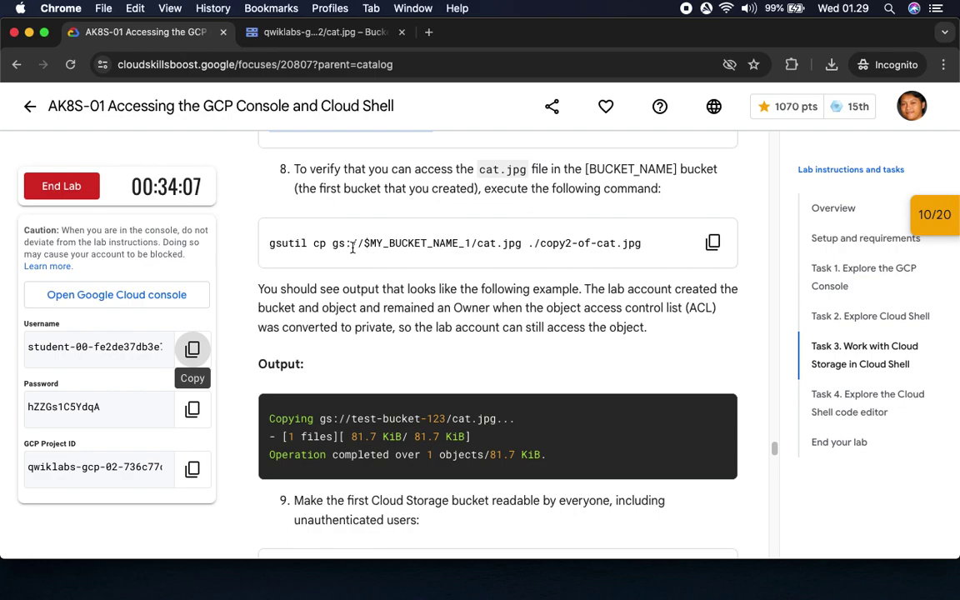
left_click(712, 241)
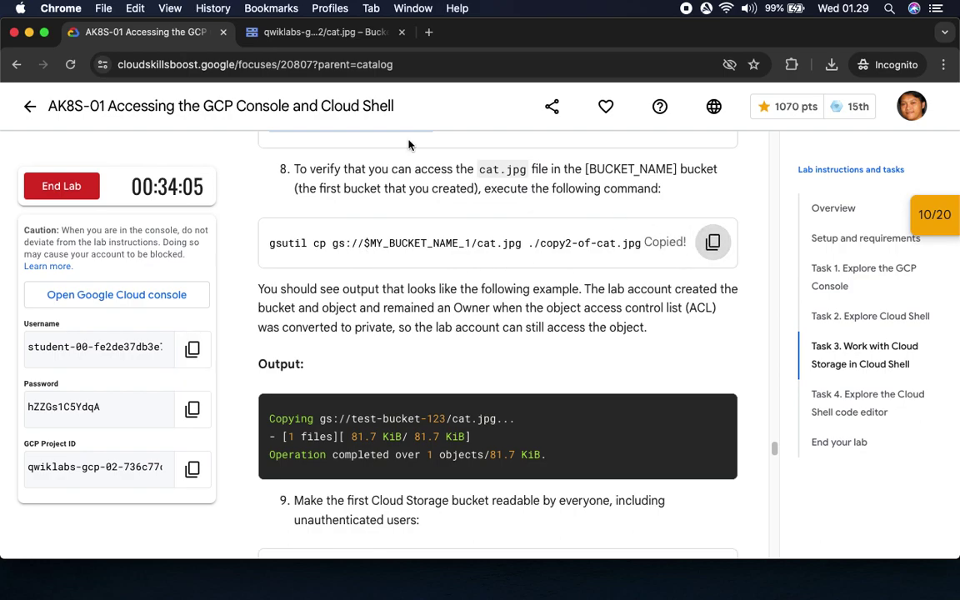
left_click(298, 35)
key("super+v")
key("Return")
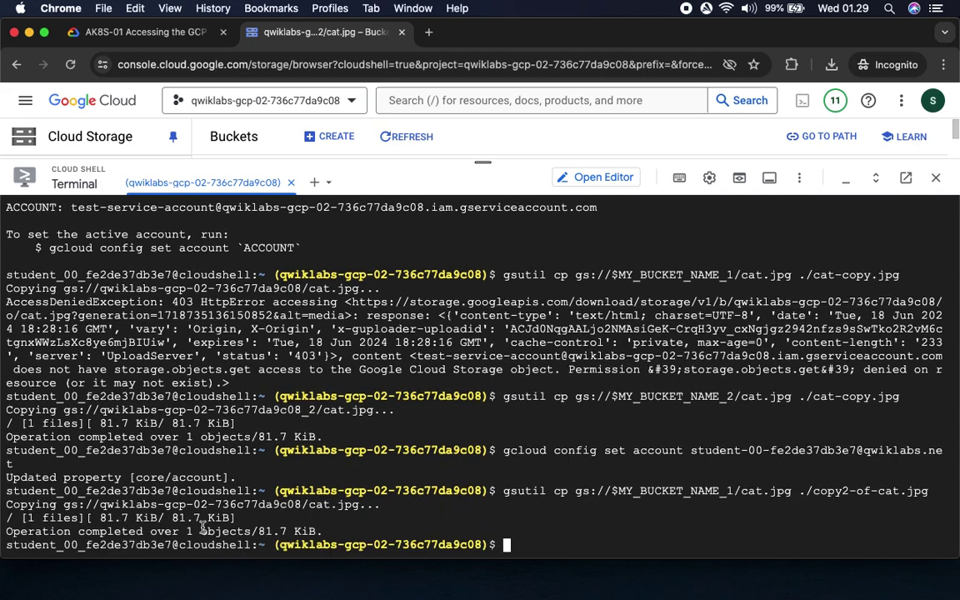
Make the first bucket readable by everyone with gsutil iam ch allUsers:objectViewer gs://$MY_BUCKET_NAME_1.
left_click(134, 32)
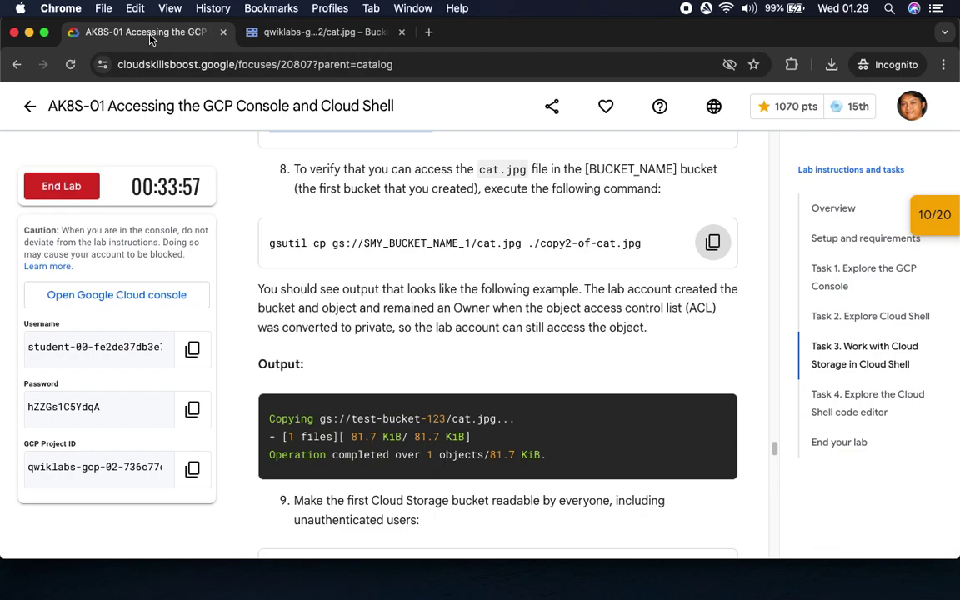
scroll(398, 253, "down", 1)
scroll(500, 241, "down", 1)
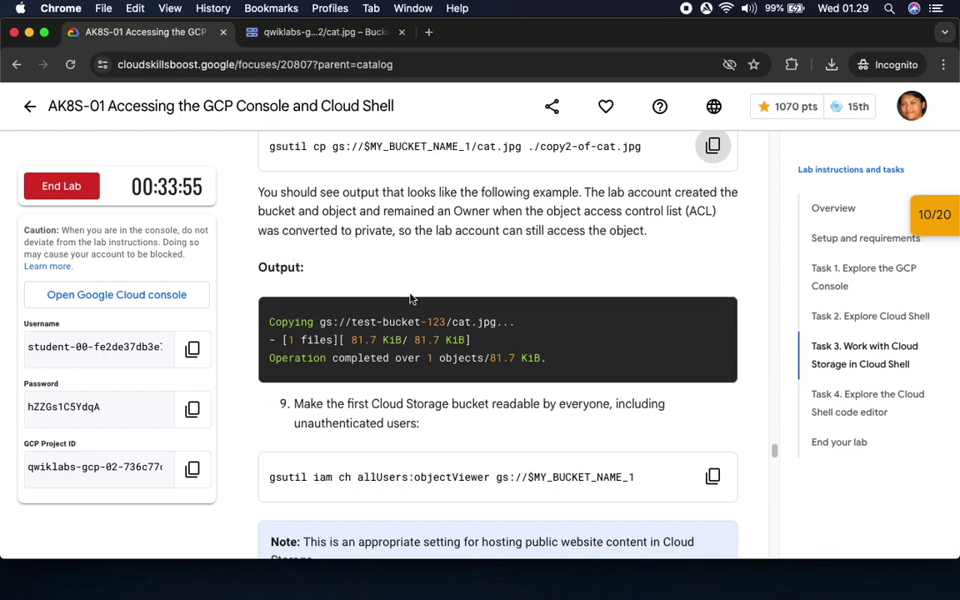
scroll(400, 315, "down", 4)
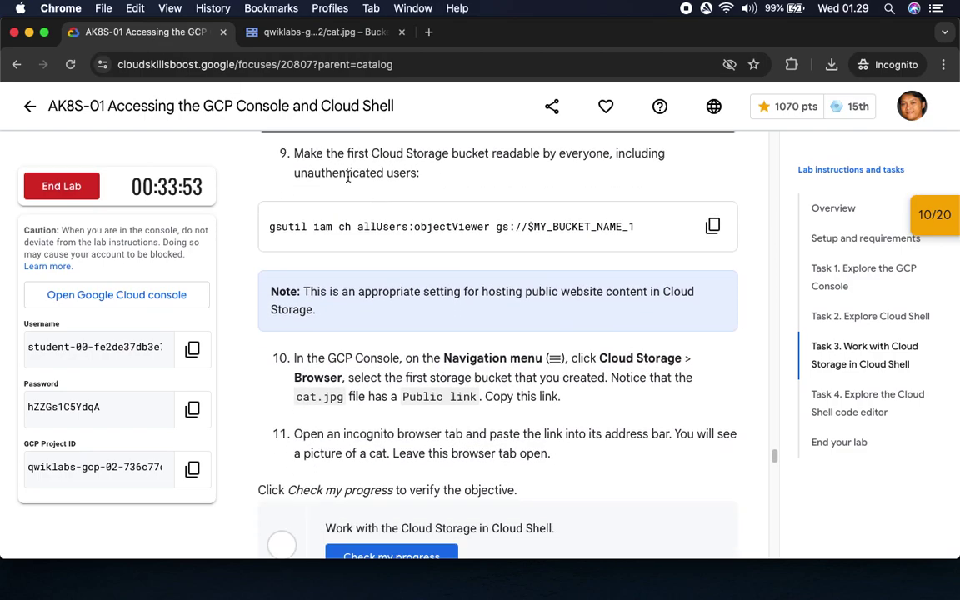
left_click(713, 226)
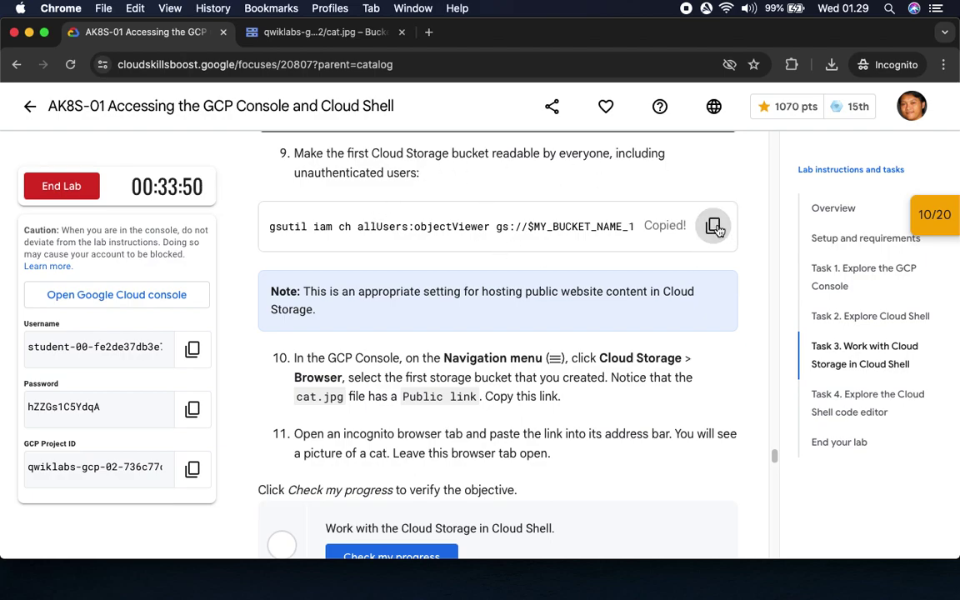
left_click(300, 34)
key("super+v")
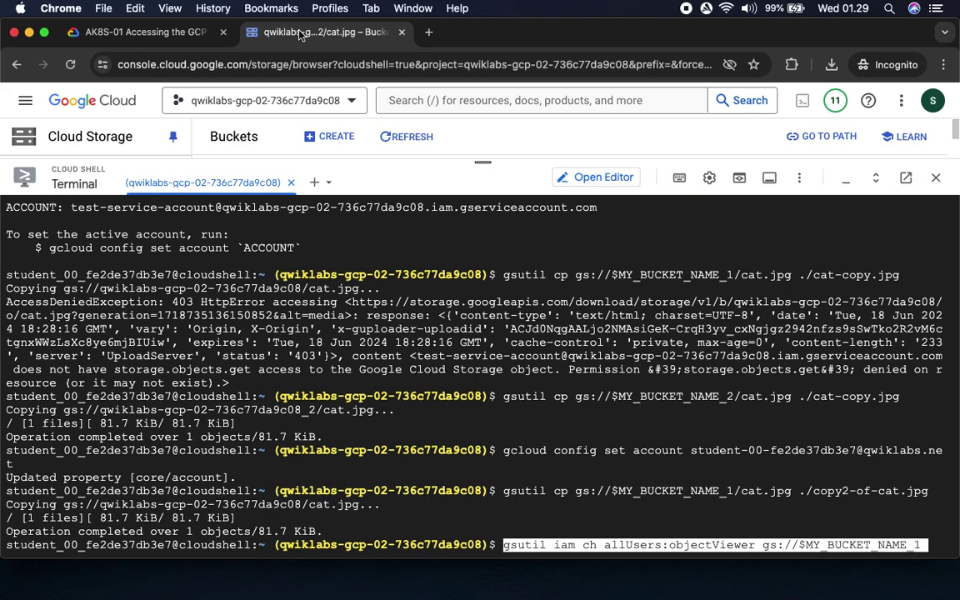
key("Return")
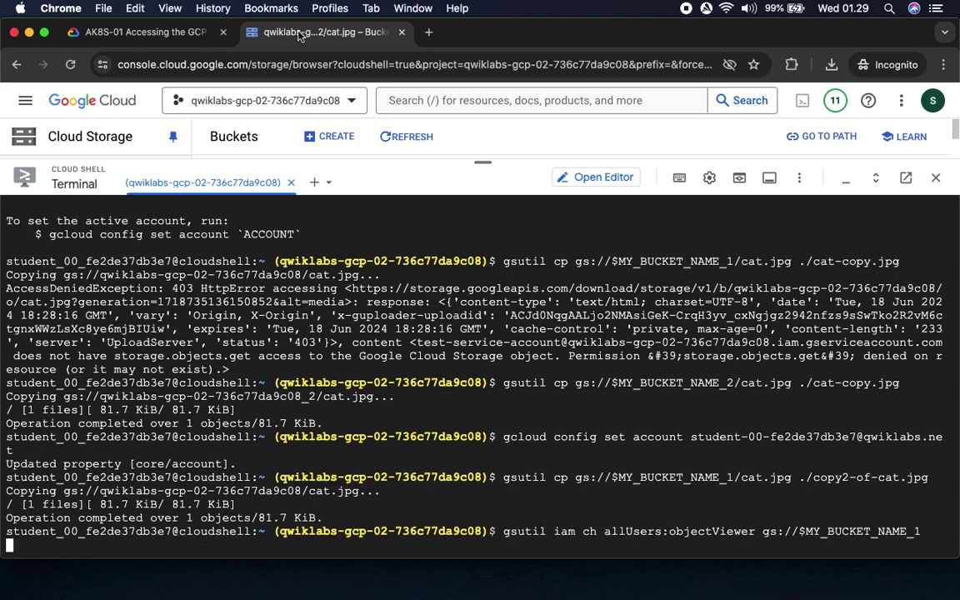
Read the lab's instruction for finding the public link, shrink the Cloud Shell terminal and refresh the Cloud Storage bucket list.
left_click(117, 31)
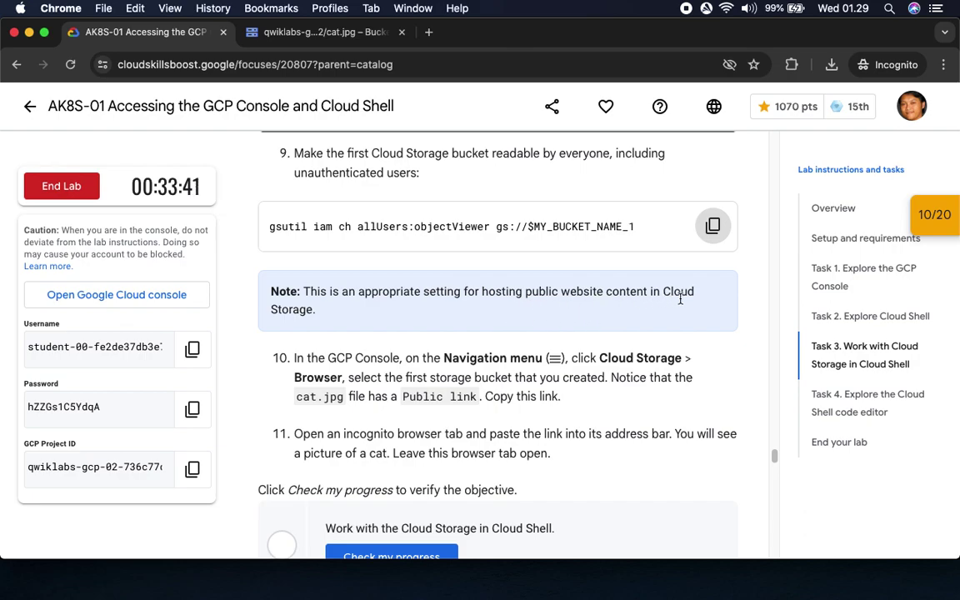
scroll(325, 385, "down", 5)
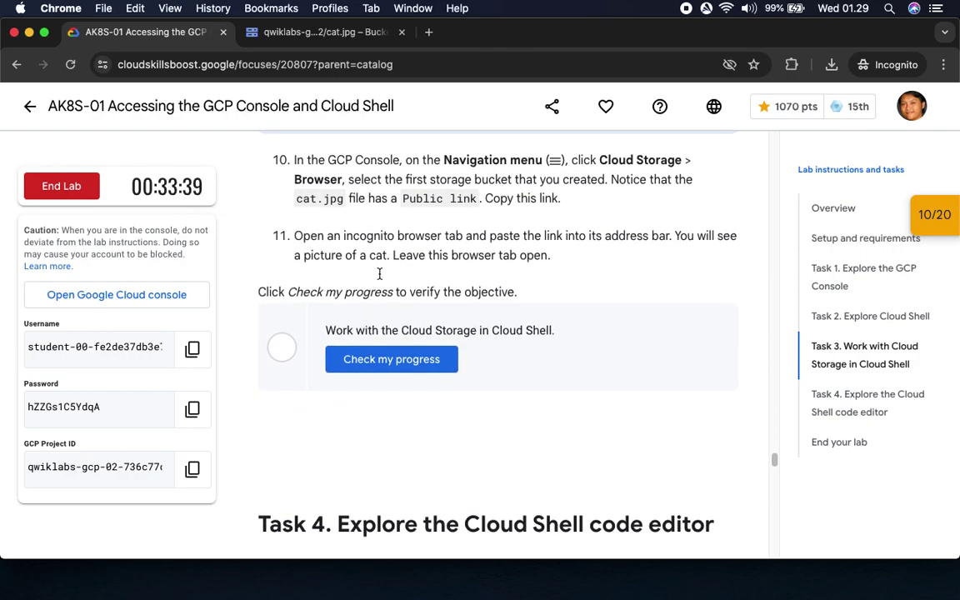
left_click_drag(600, 160, 353, 188)
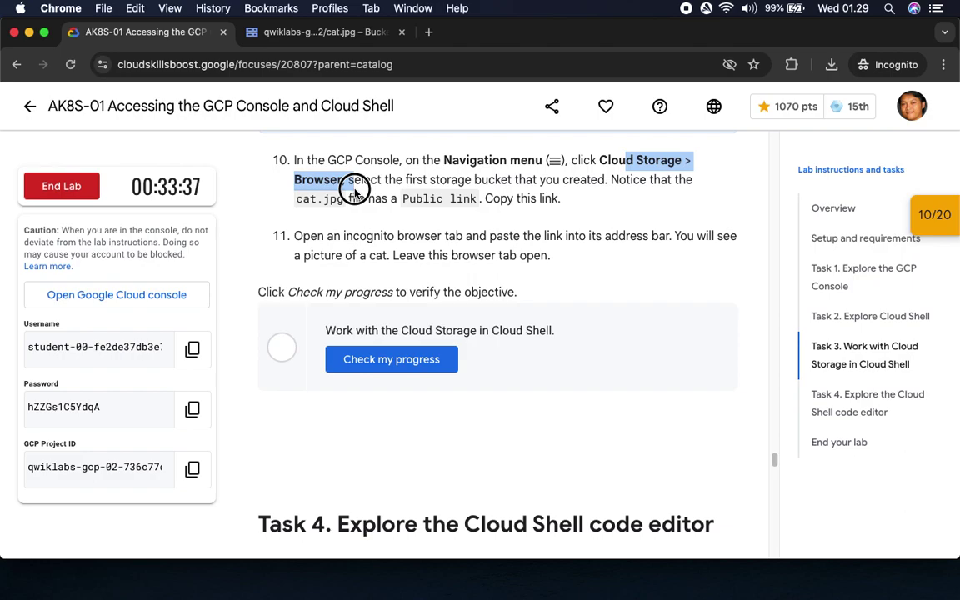
left_click(304, 34)
left_click_drag(484, 163, 450, 498)
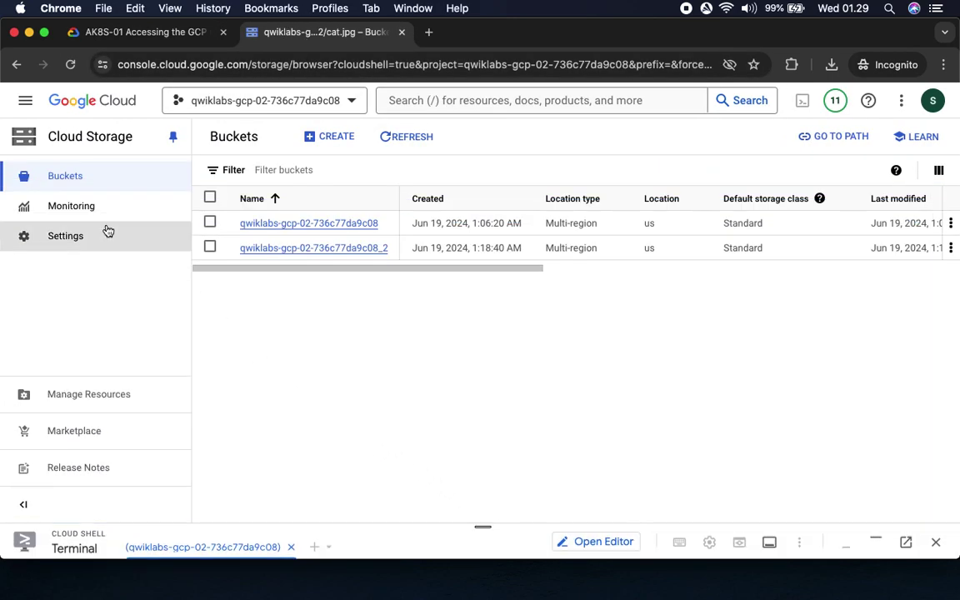
left_click(408, 140)
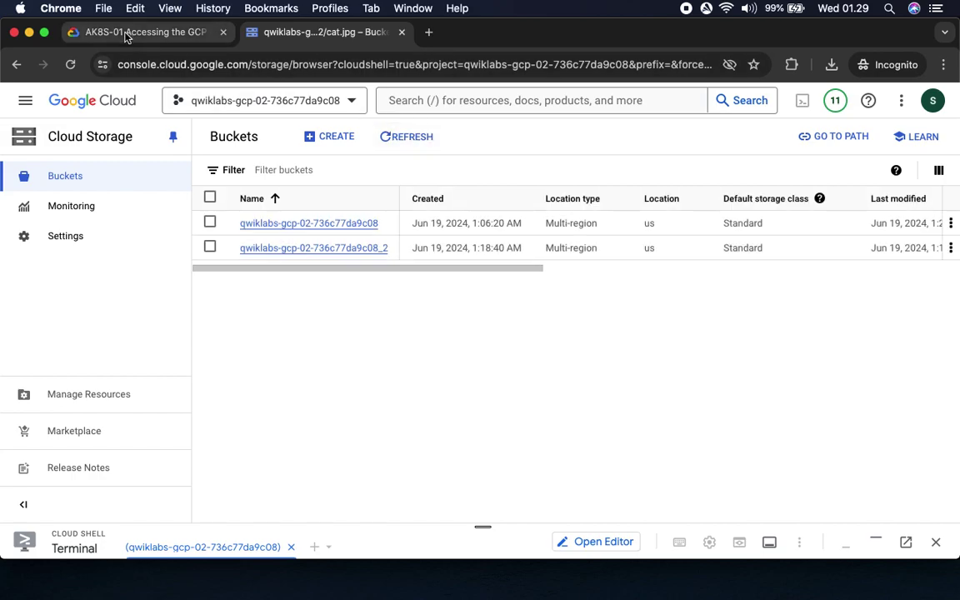
Open the first bucket, reload its details and check the public access of cat.jpg for the public link.
left_click(131, 32)
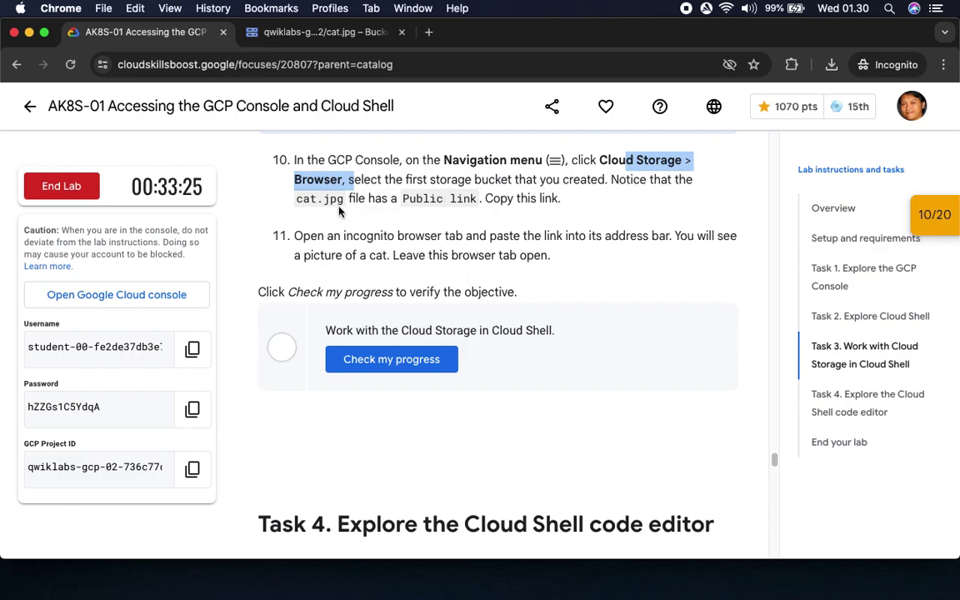
left_click_drag(415, 198, 531, 199)
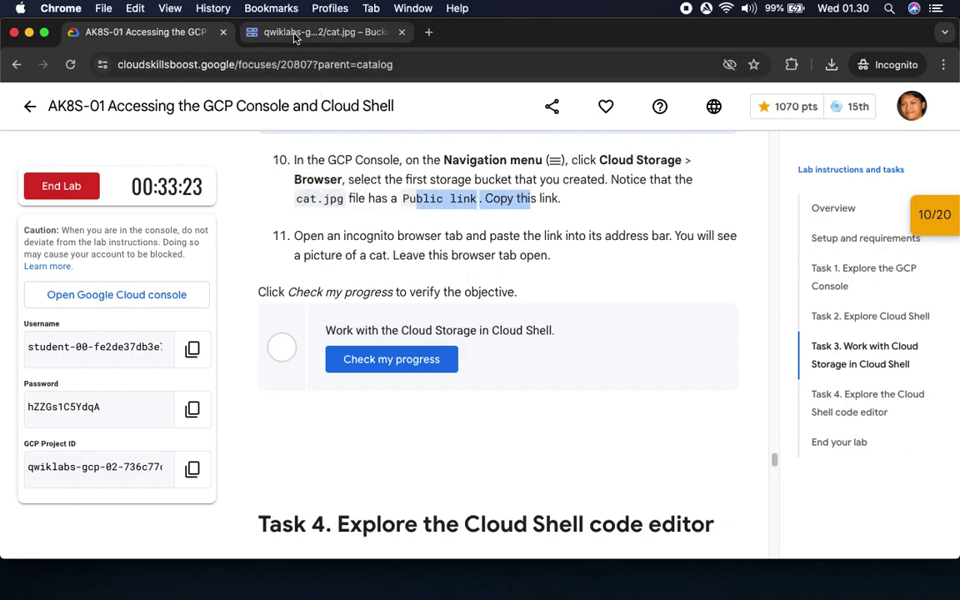
left_click(293, 34)
left_click(333, 222)
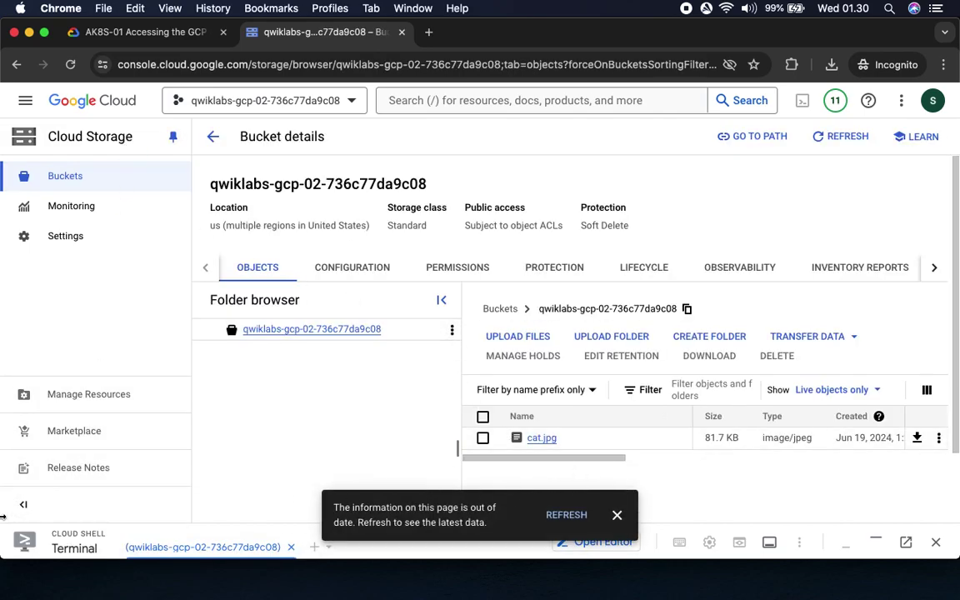
left_click(575, 515)
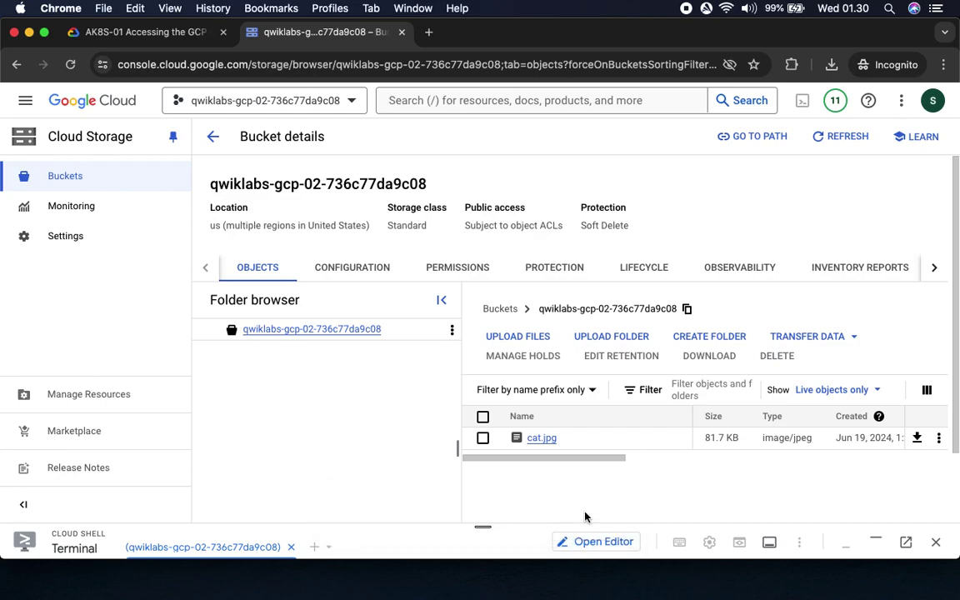
left_click_drag(556, 458, 709, 459)
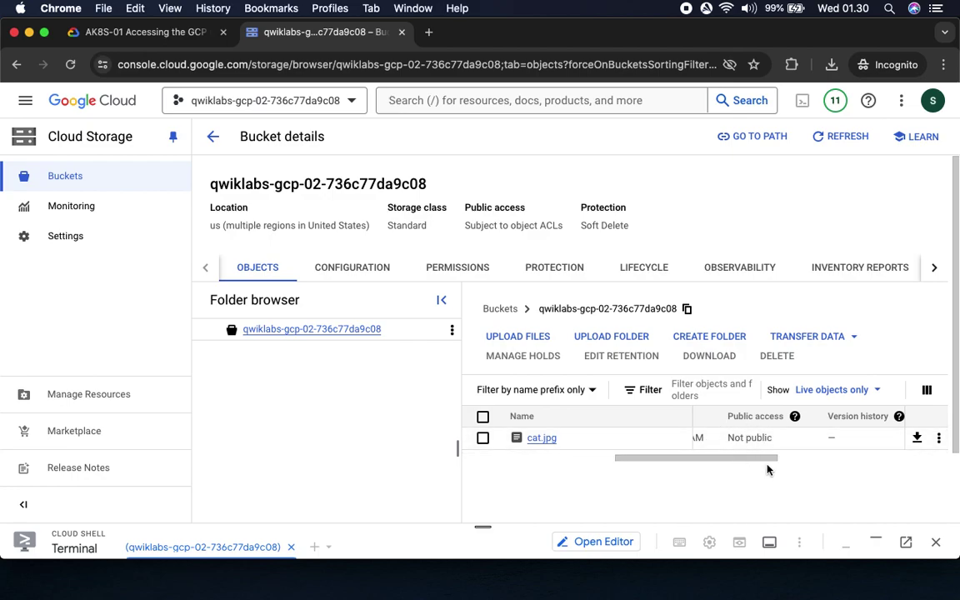
Open the second bucket from the bucket list and check the public access of its cat.jpg.
left_click(213, 139)
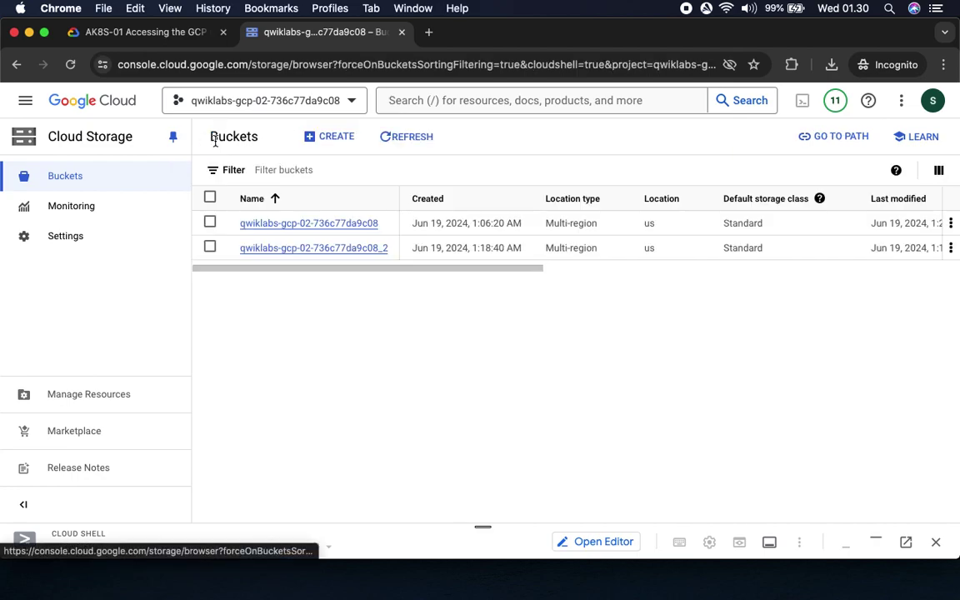
left_click(360, 248)
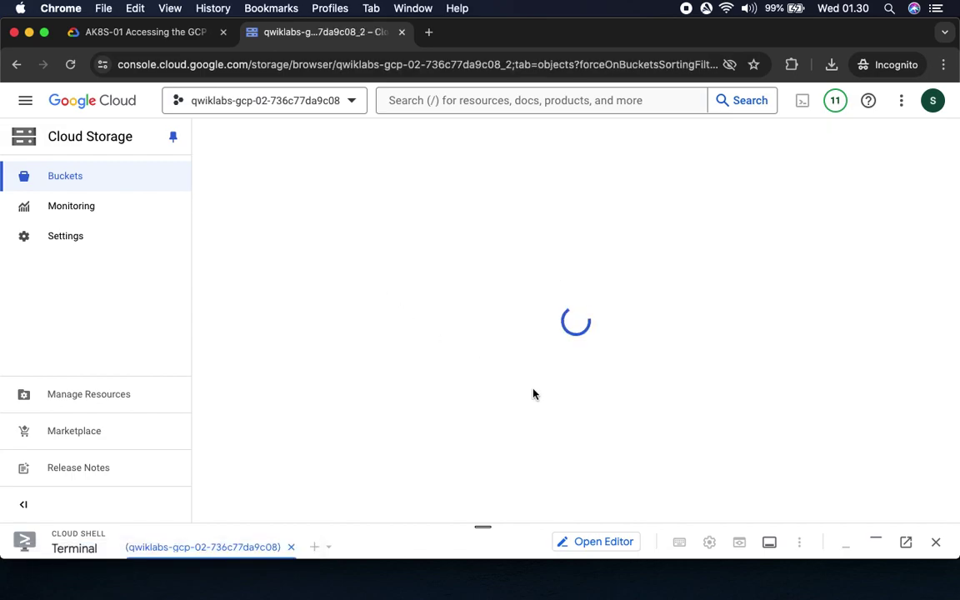
left_click_drag(626, 458, 720, 458)
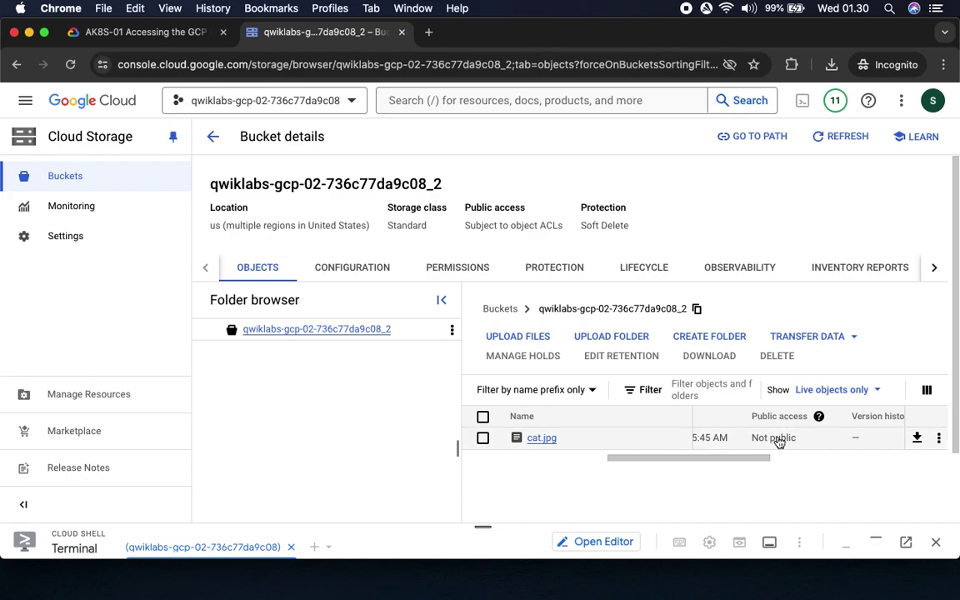
Return to the bucket list, refresh it and reopen the first bucket to recheck the public access of cat.jpg.
left_click(215, 136)
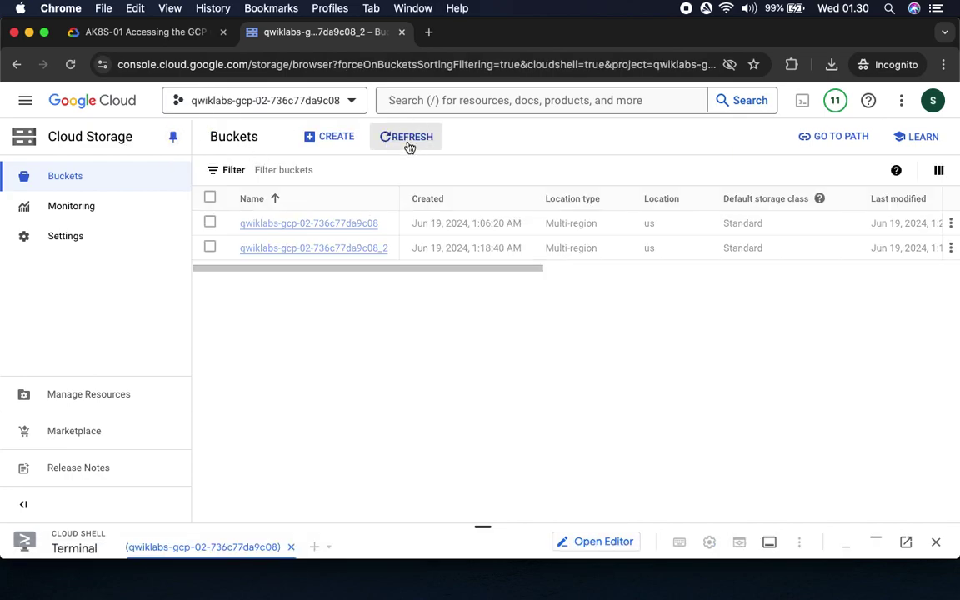
left_click(364, 223)
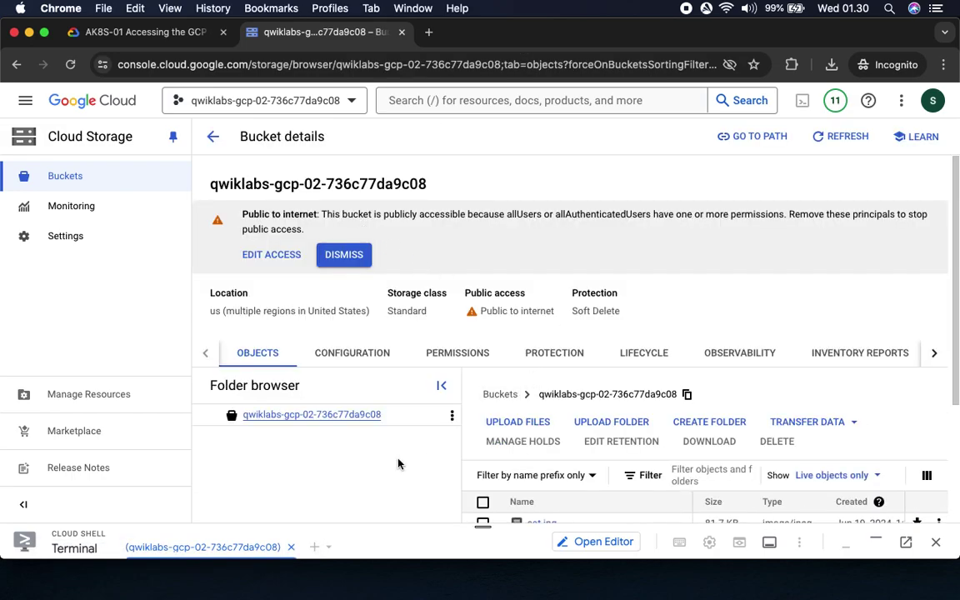
scroll(450, 466, "down", 3)
left_click_drag(527, 434, 685, 439)
mouse_move(745, 401)
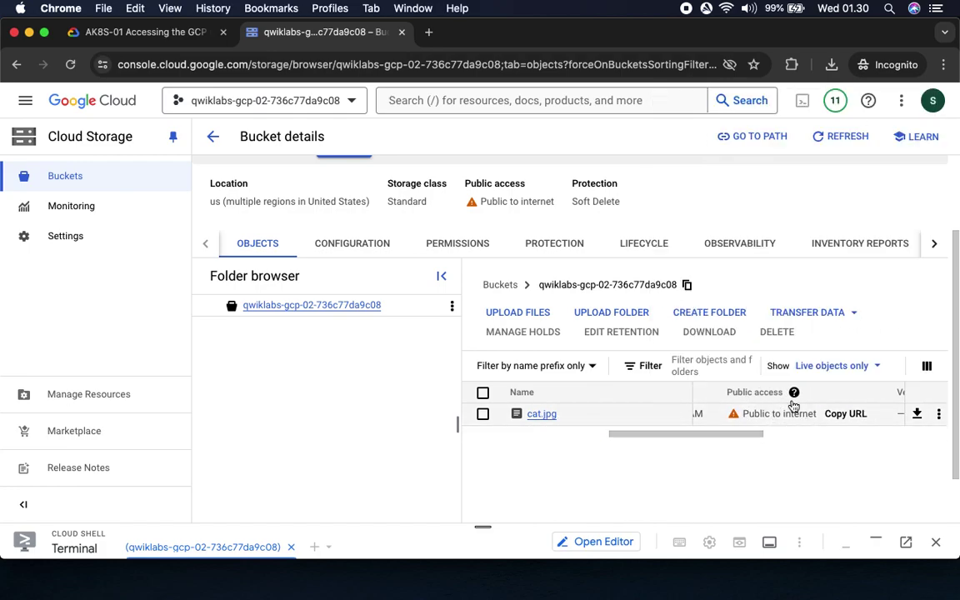
Review the lab's incognito tab instruction and copy the public URL of cat.jpg in the first bucket.
left_click(142, 32)
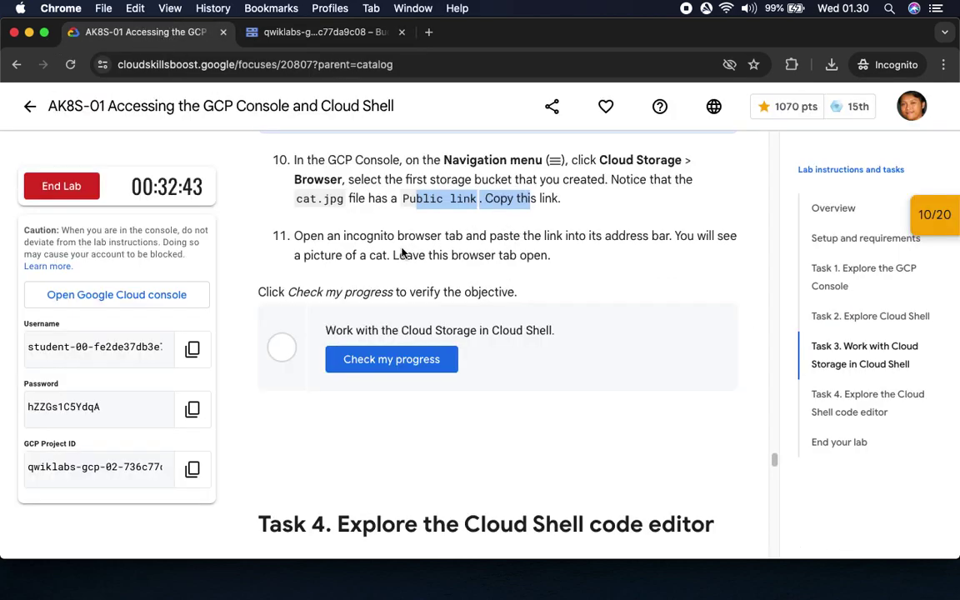
left_click_drag(345, 236, 728, 250)
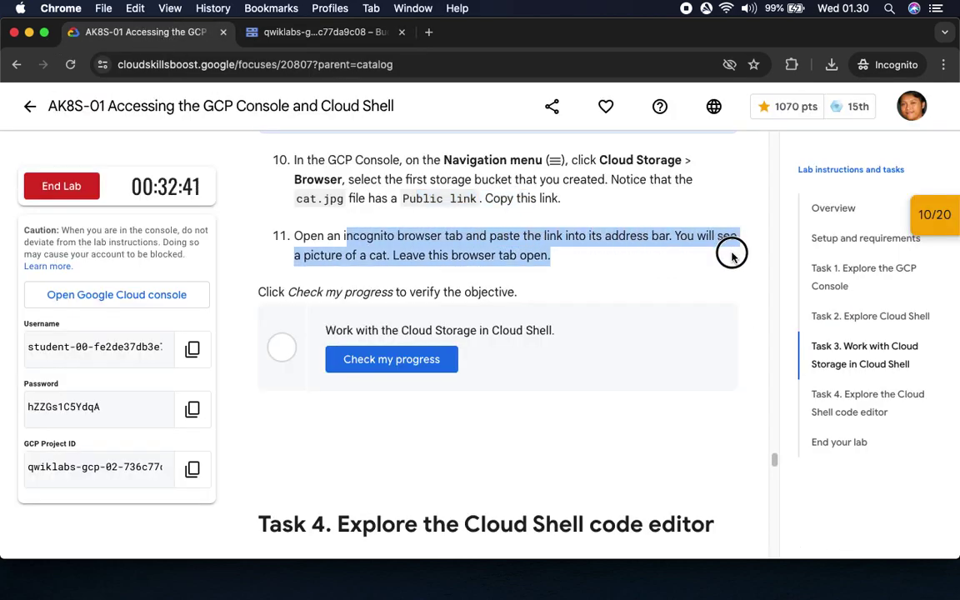
left_click(319, 38)
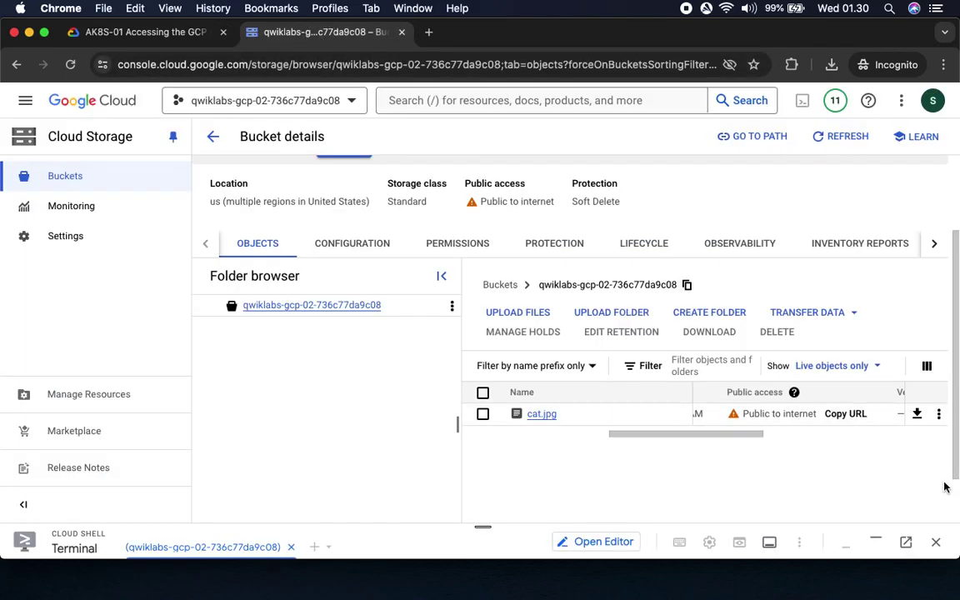
left_click(846, 414)
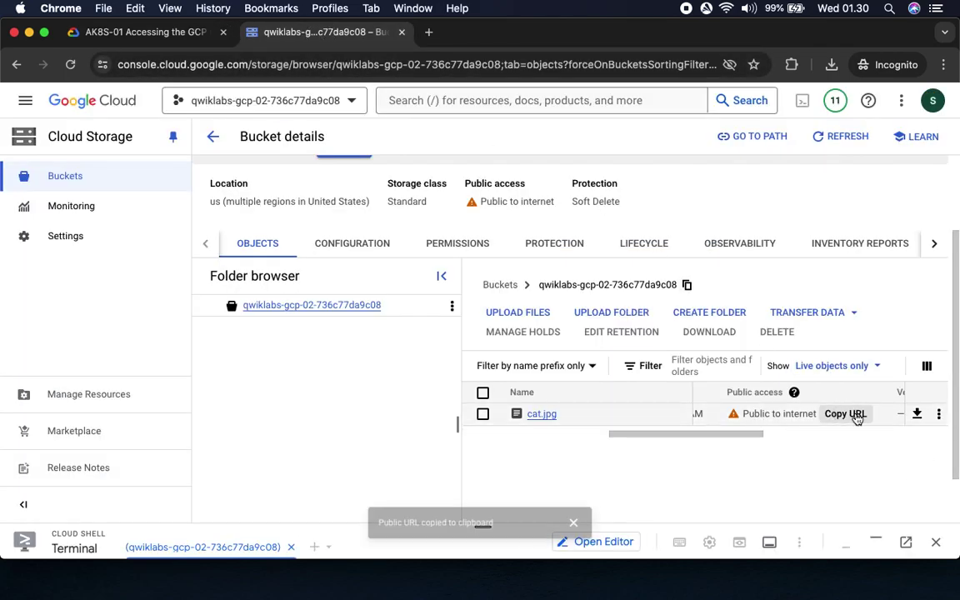
Open the copied public URL of cat.jpg in a new incognito tab and select its address.
left_click(430, 33)
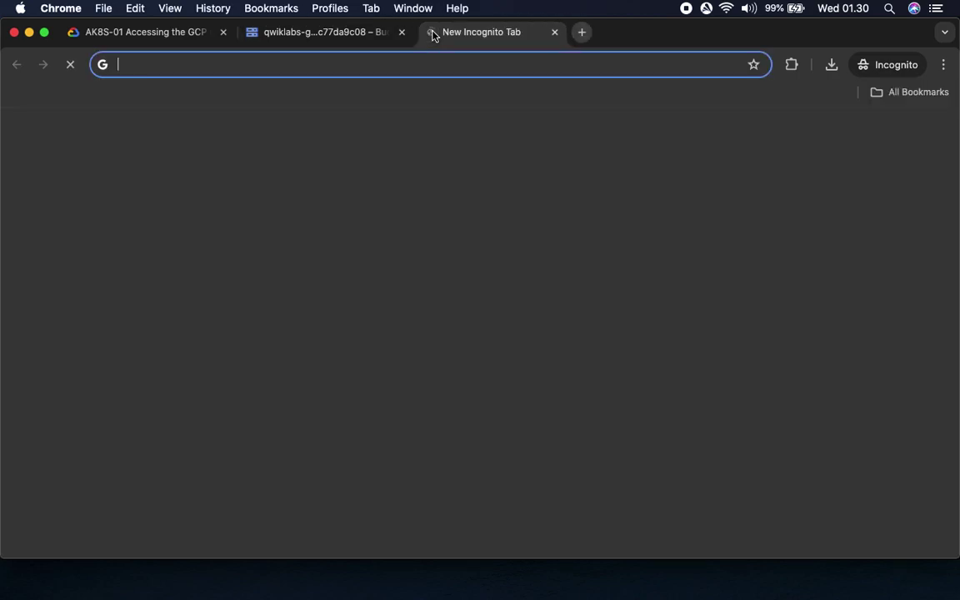
key("super+v")
key("Return")
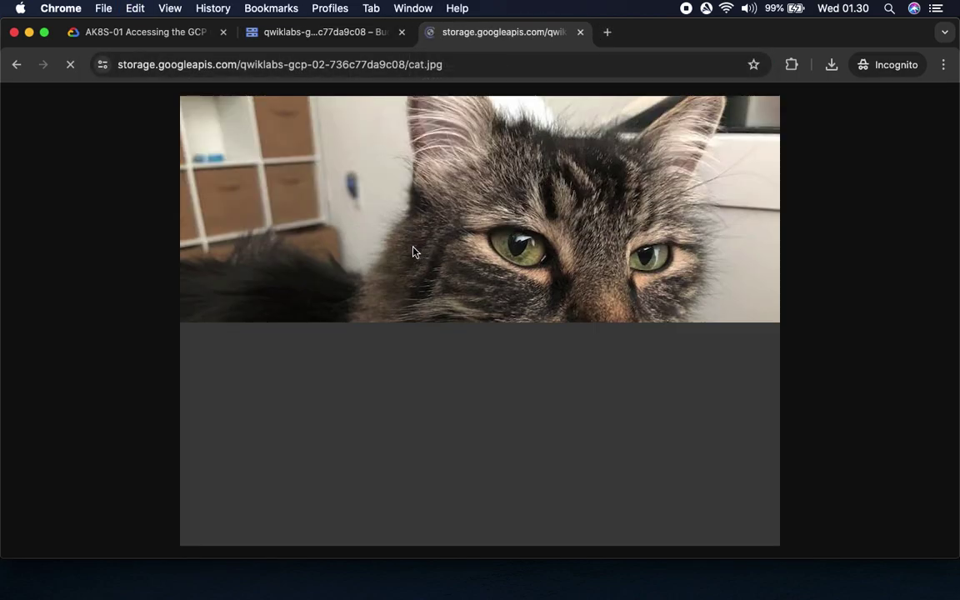
left_click_drag(130, 64, 495, 60)
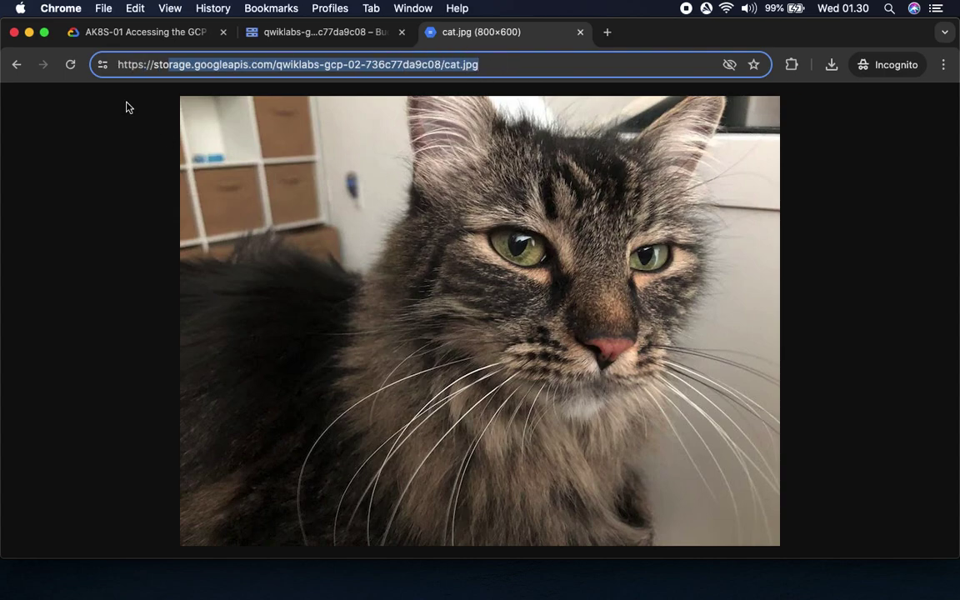
Check the lab progress for "Work with the Cloud Storage in Cloud Shell" and review the score breakdown.
left_click(129, 33)
left_click(395, 366)
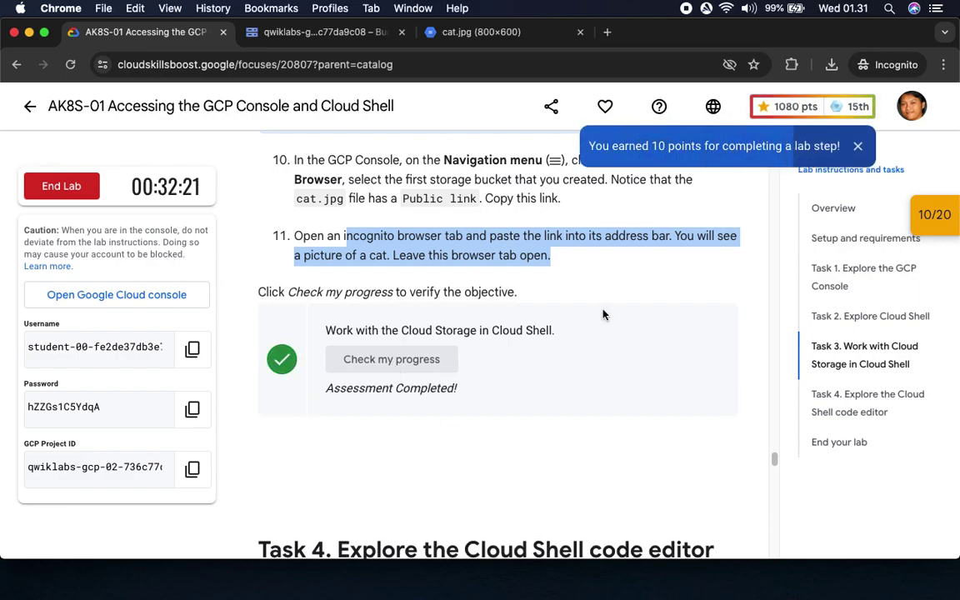
left_click(932, 221)
scroll(843, 289, "down", 2)
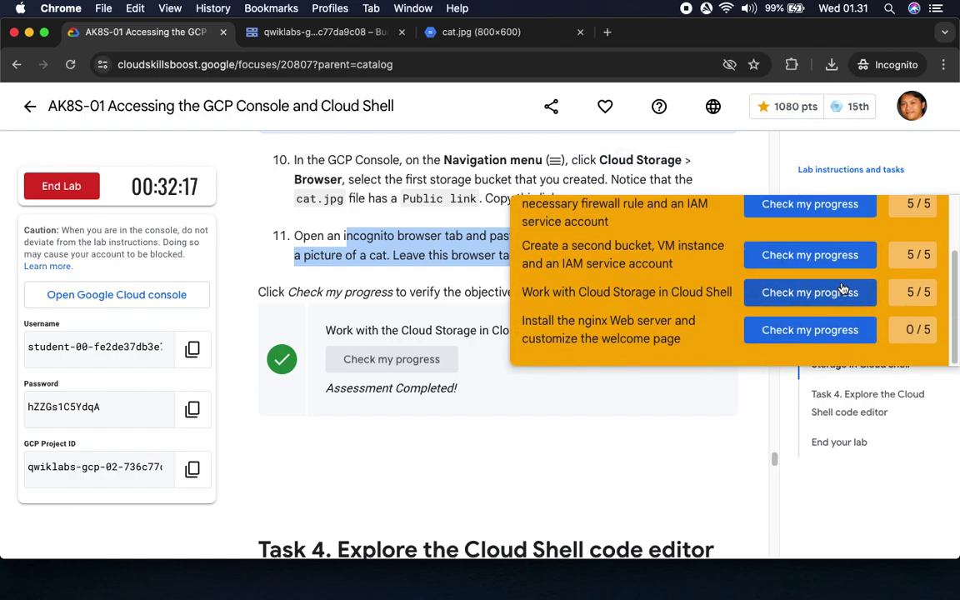
scroll(844, 290, "up", 2)
left_click(584, 400)
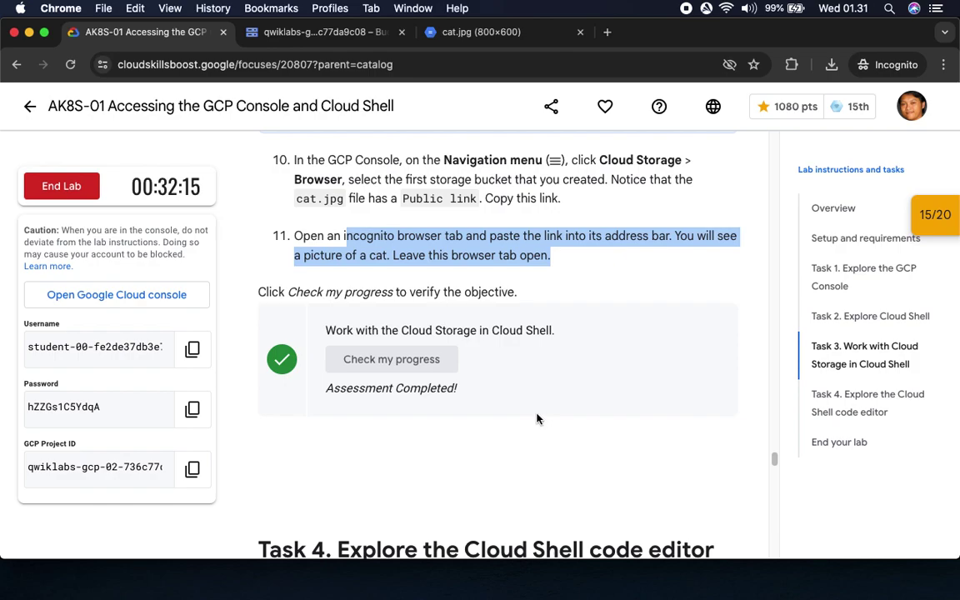
Review the lab's Task 4 instruction for opening the Cloud Shell code editor and close the cat.jpg tab.
scroll(537, 419, "down", 5)
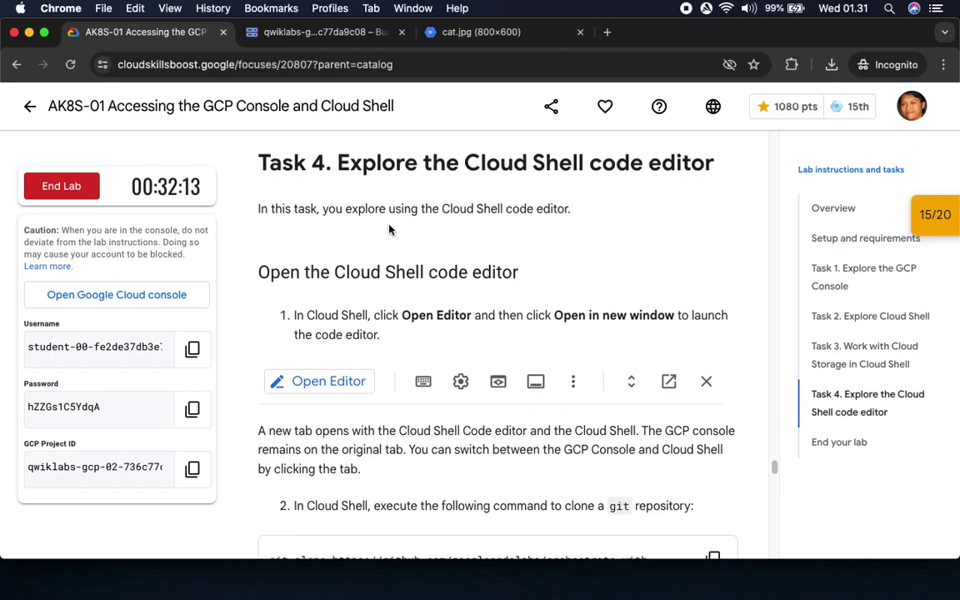
left_click_drag(498, 208, 569, 209)
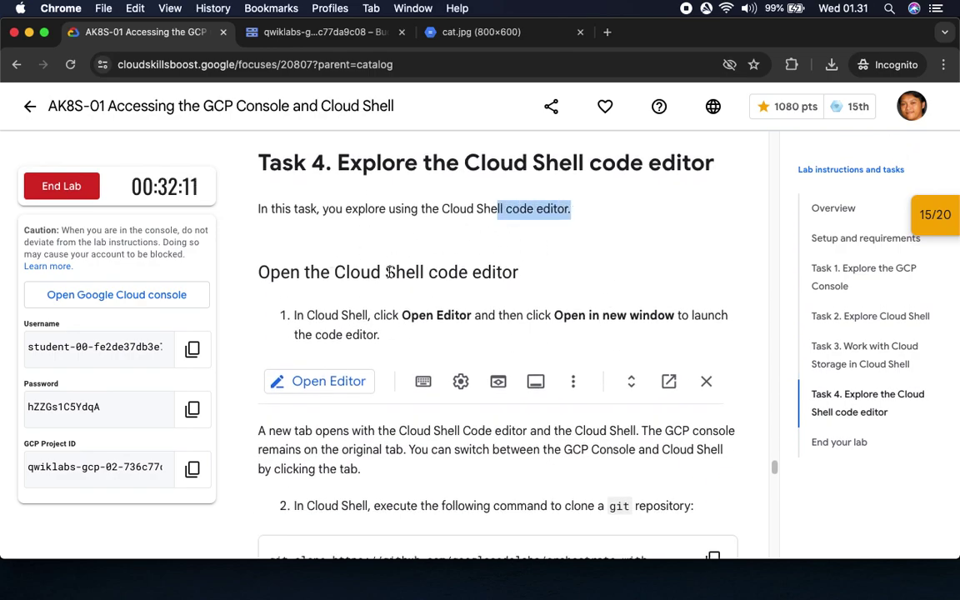
left_click_drag(402, 315, 510, 315)
scroll(517, 368, "down", 4)
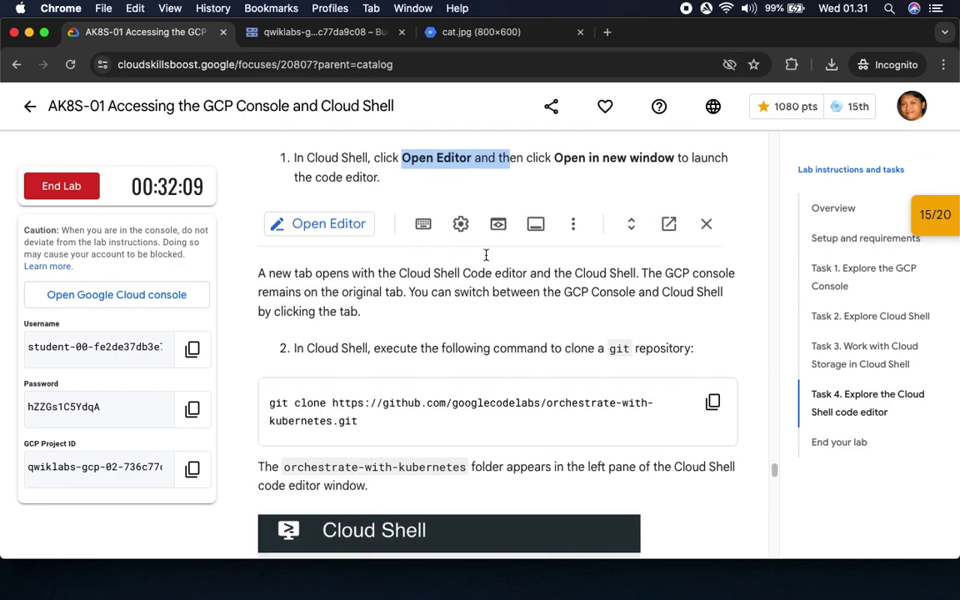
left_click(321, 35)
left_click(483, 33)
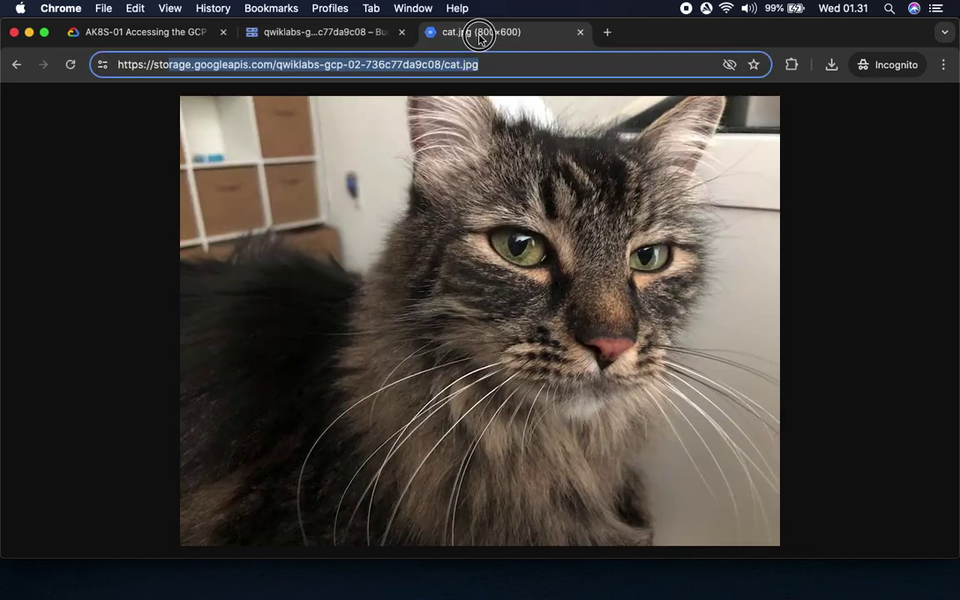
left_click(581, 32)
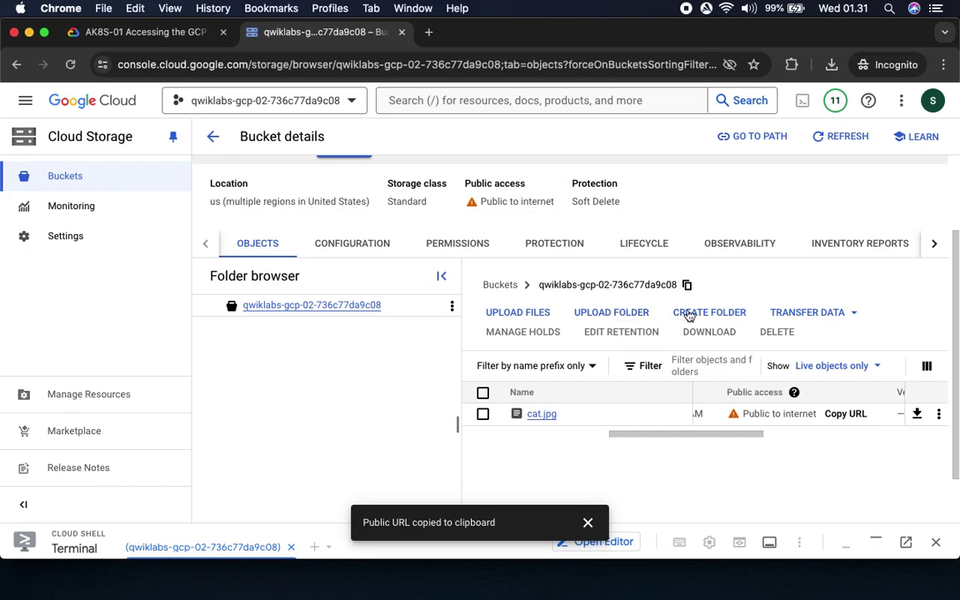
Dismiss the copied-URL notification, enlarge the Cloud Shell pane and open the code editor.
left_click(587, 521)
left_click_drag(483, 575, 518, 234)
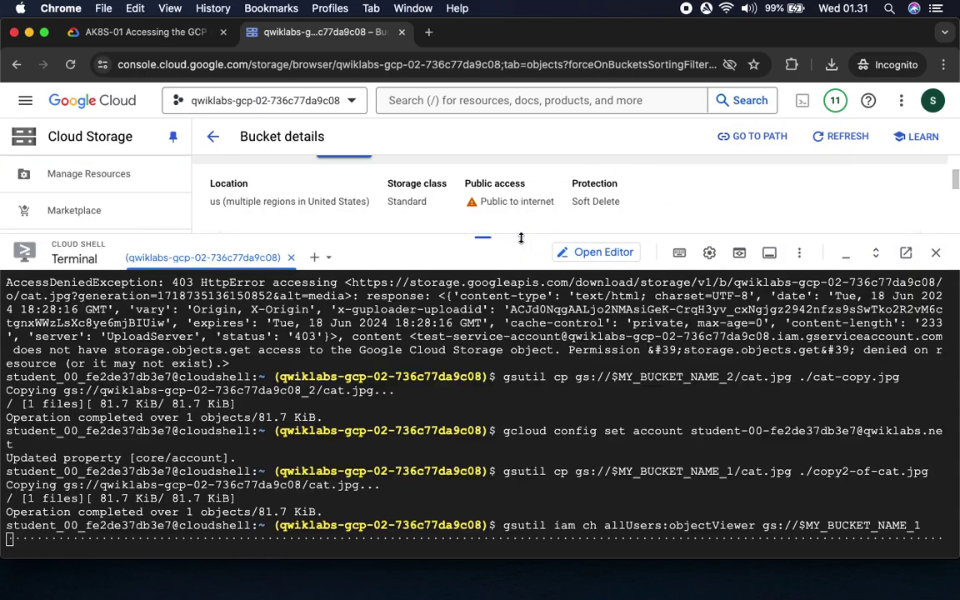
left_click(602, 252)
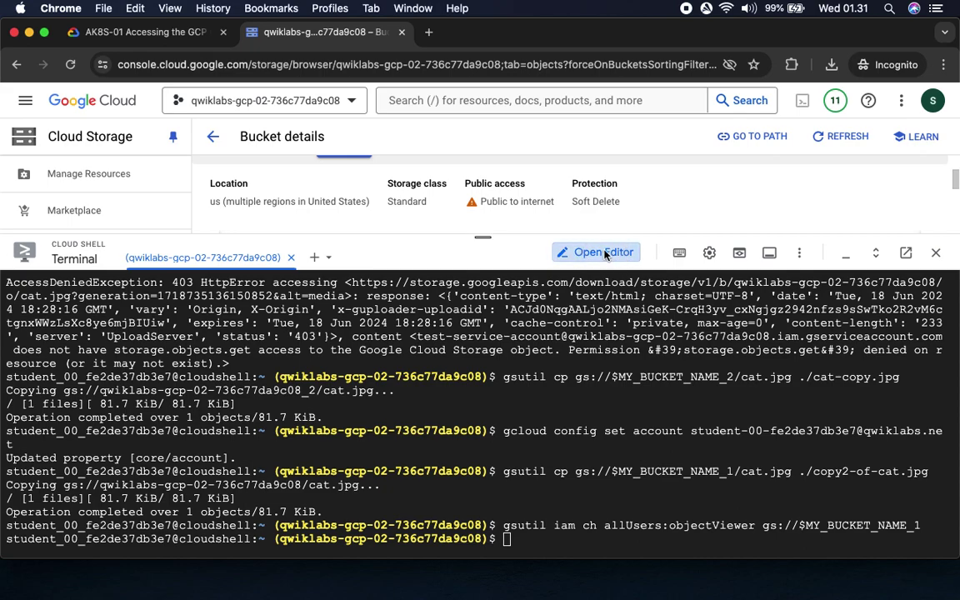
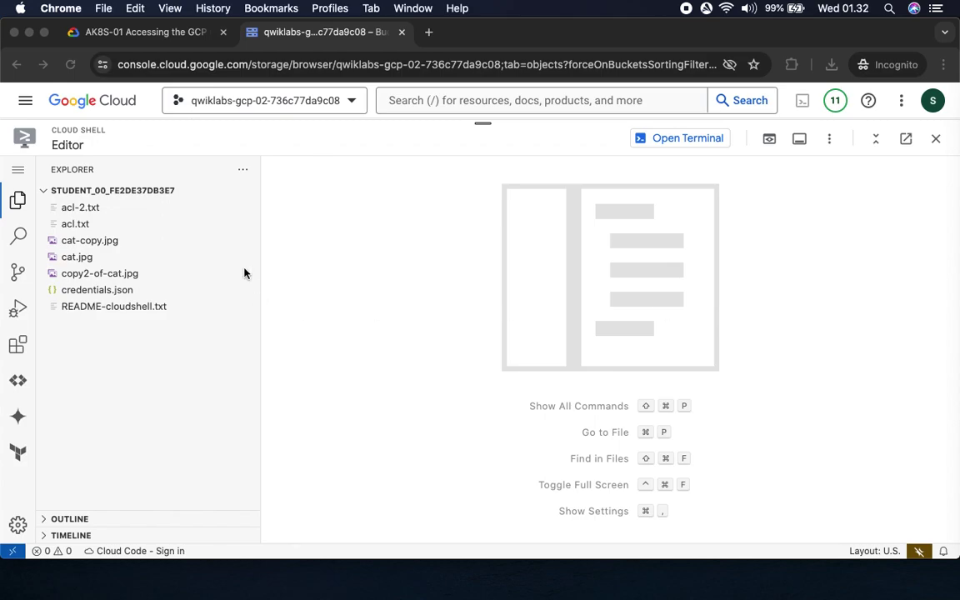
left_click(138, 32)
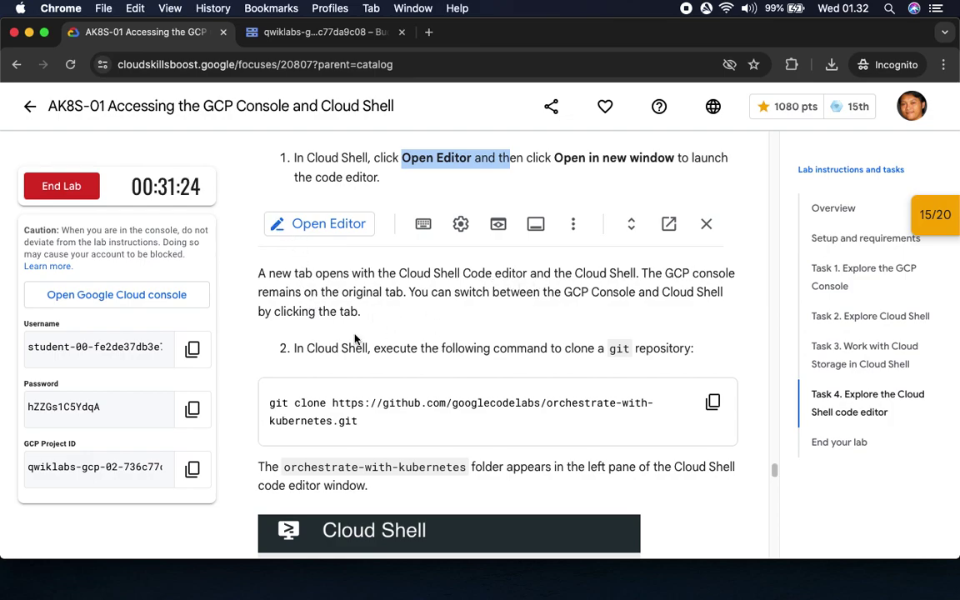
left_click_drag(315, 350, 708, 362)
left_click_drag(505, 348, 691, 348)
scroll(629, 369, "down", 4)
scroll(628, 368, "down", 1)
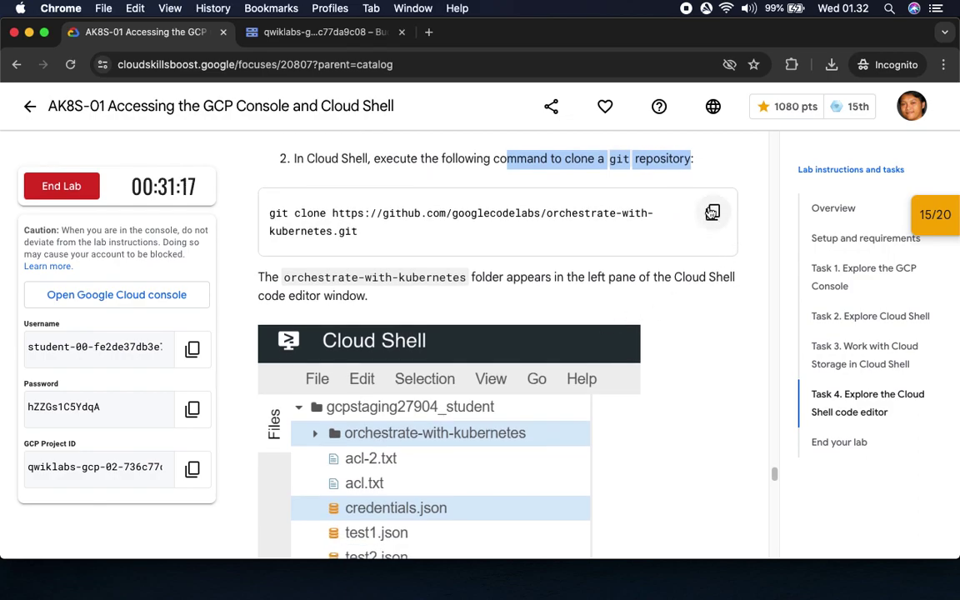
left_click(712, 213)
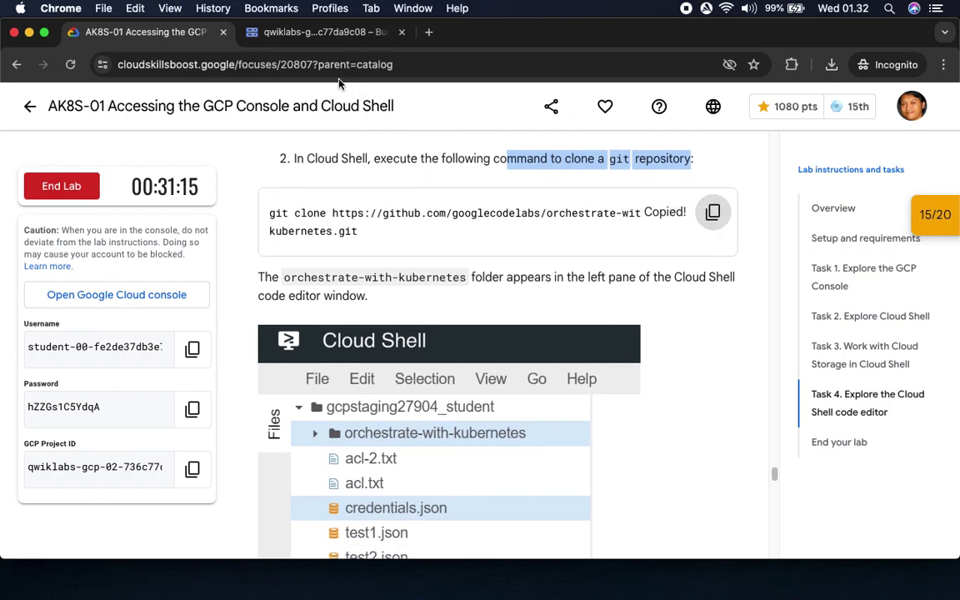
left_click(317, 32)
left_click(681, 140)
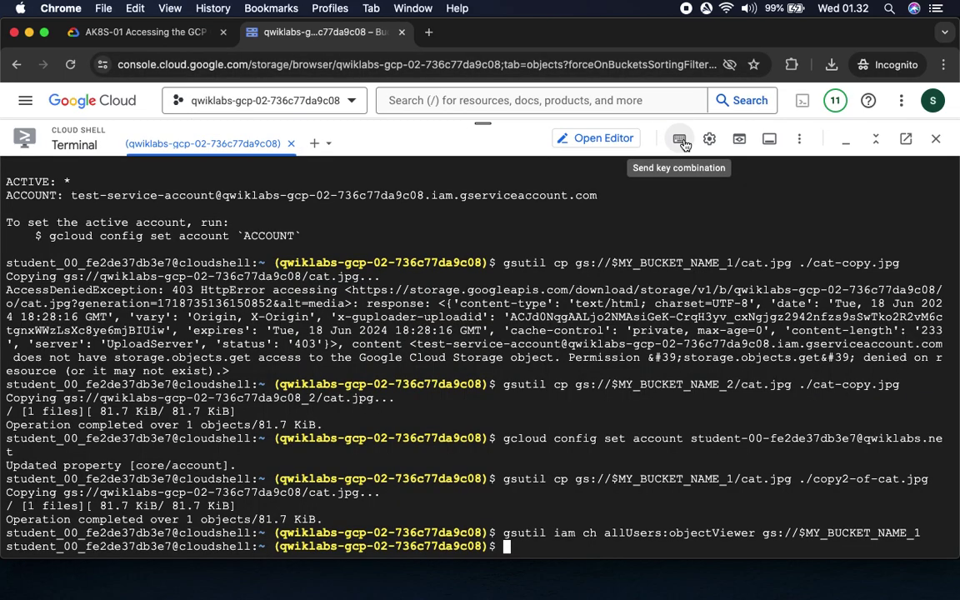
key("super+v")
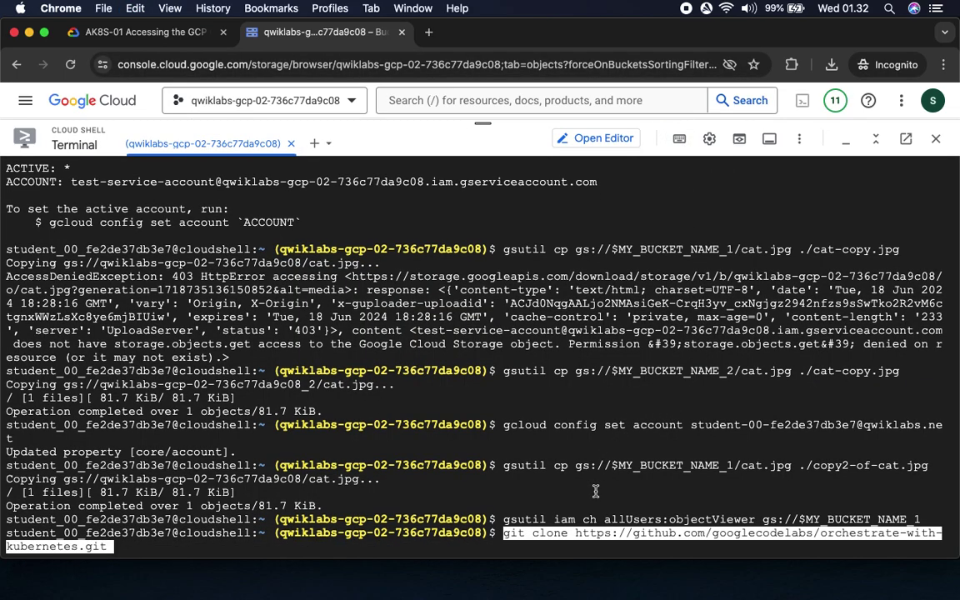
key("Return")
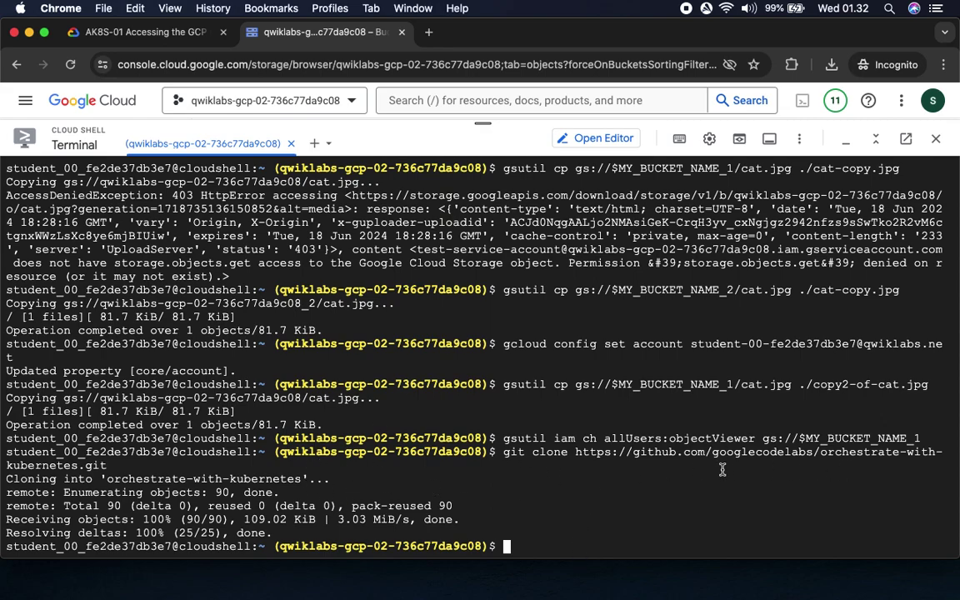
Compare the lab's expected file tree with the code editor and expand the orchestrate-with-kubernetes folder.
left_click(148, 32)
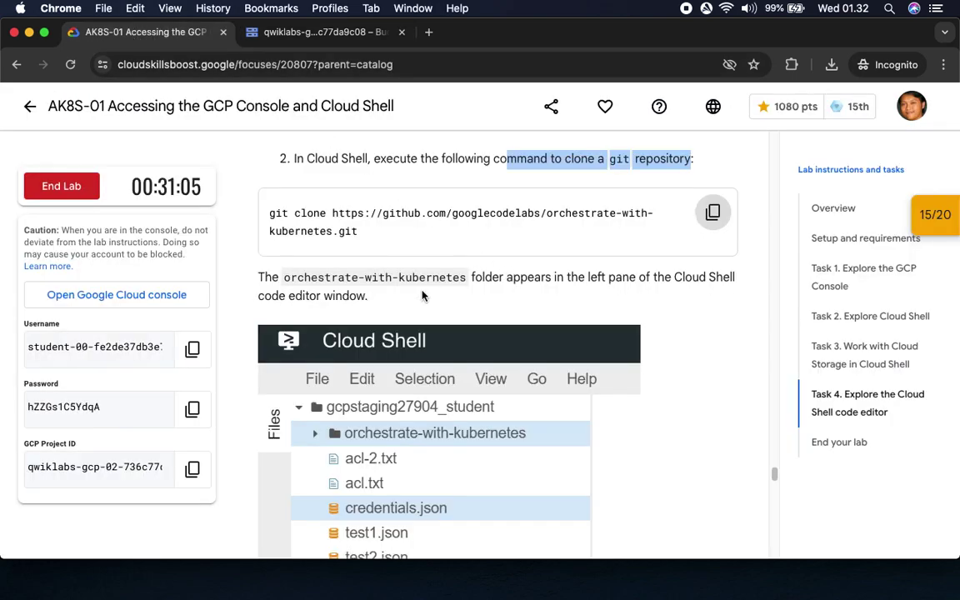
scroll(423, 295, "down", 3)
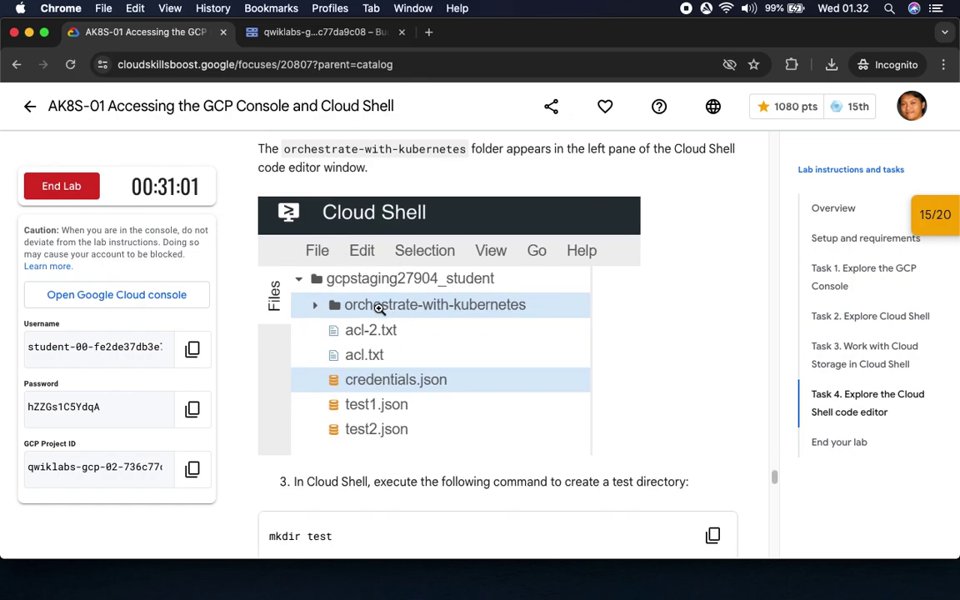
left_click(264, 33)
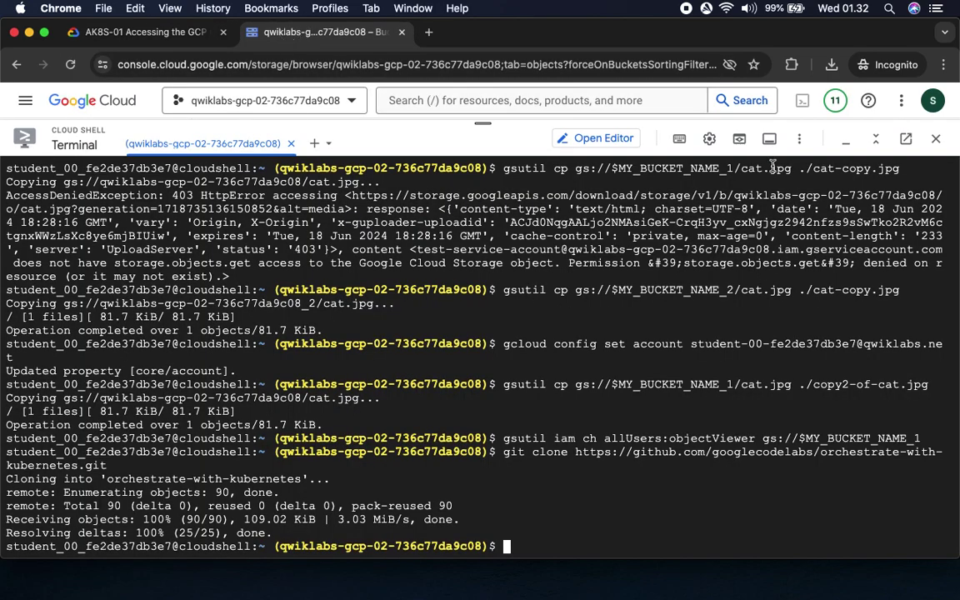
left_click(594, 138)
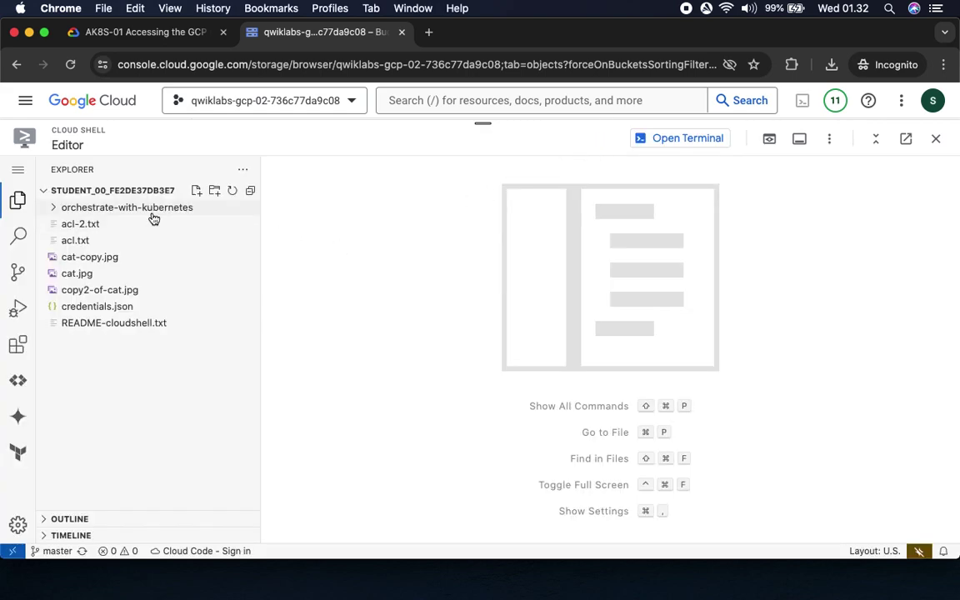
left_click(48, 207)
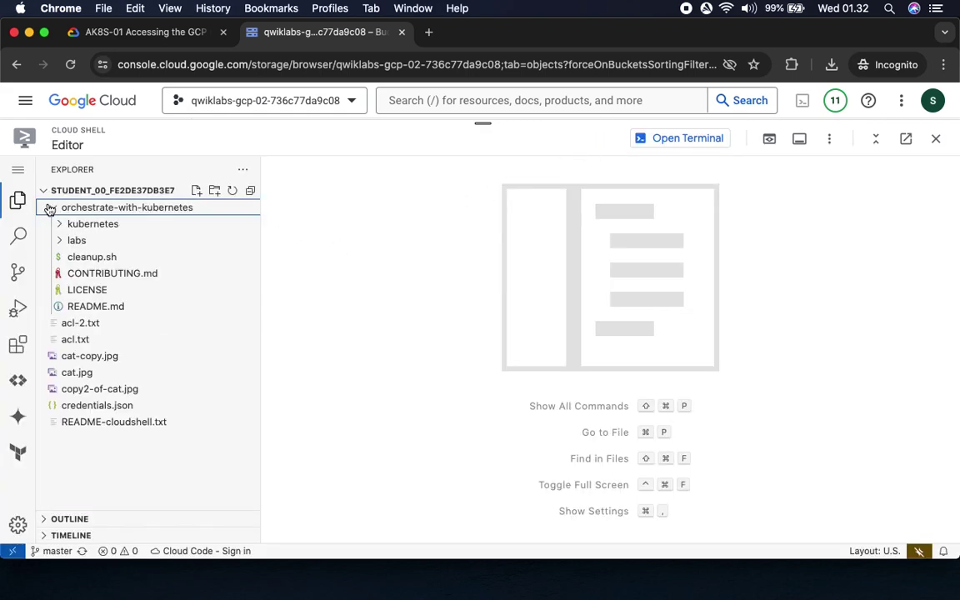
Copy the lab's "mkdir test" command and run it in the Cloud Shell terminal to create the test directory.
left_click(150, 31)
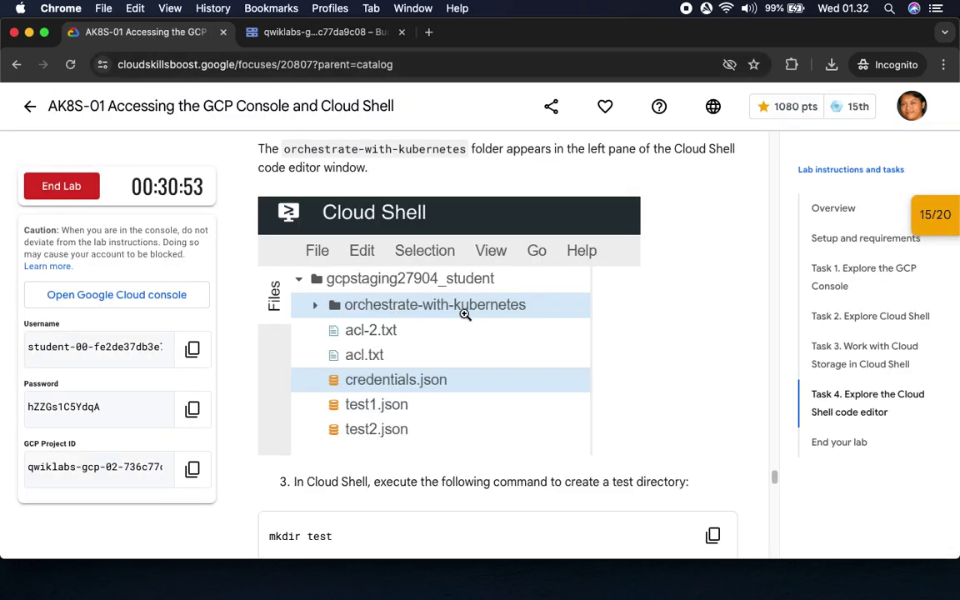
scroll(641, 404, "down", 5)
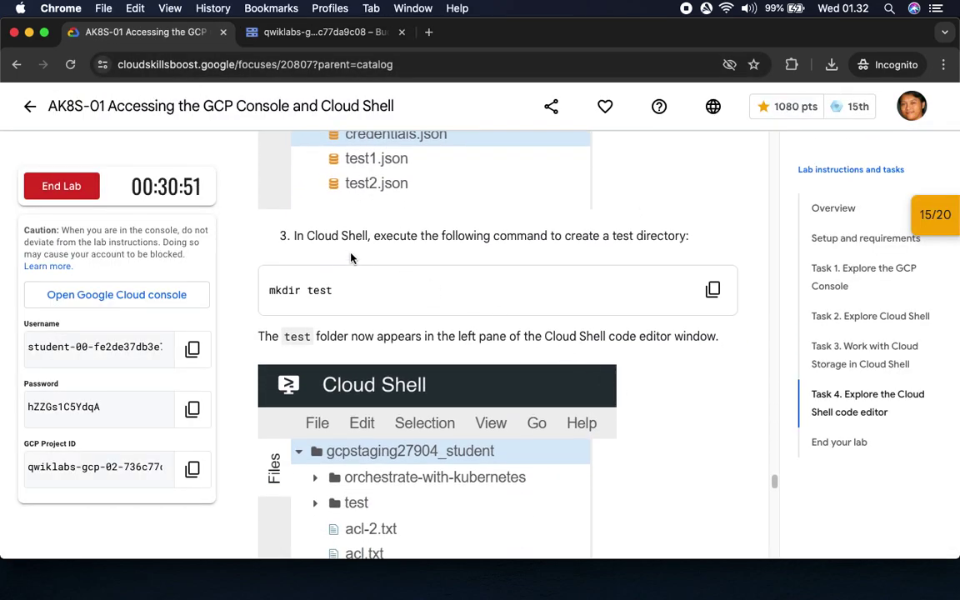
left_click_drag(325, 236, 690, 236)
left_click(714, 291)
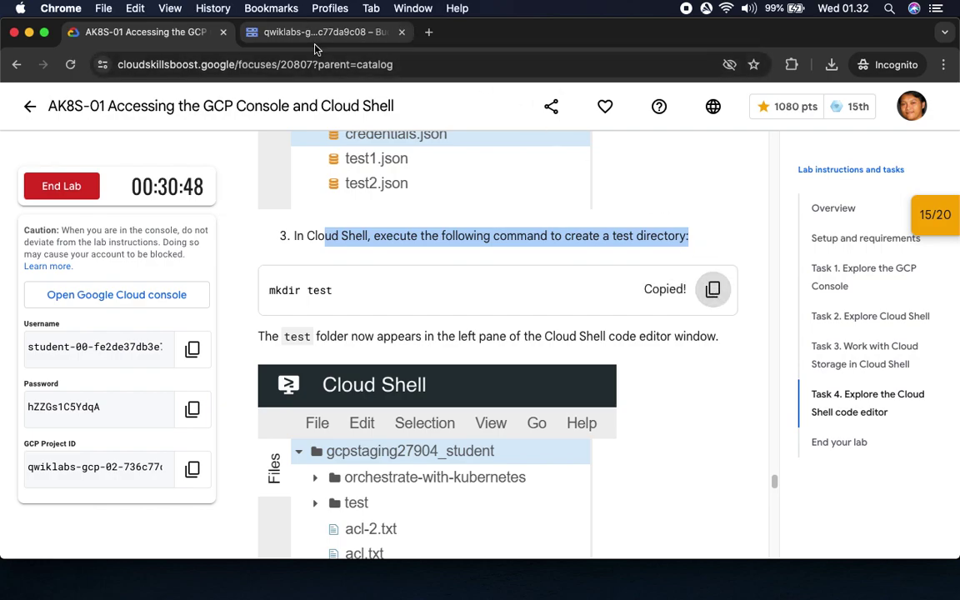
left_click(314, 35)
left_click(682, 140)
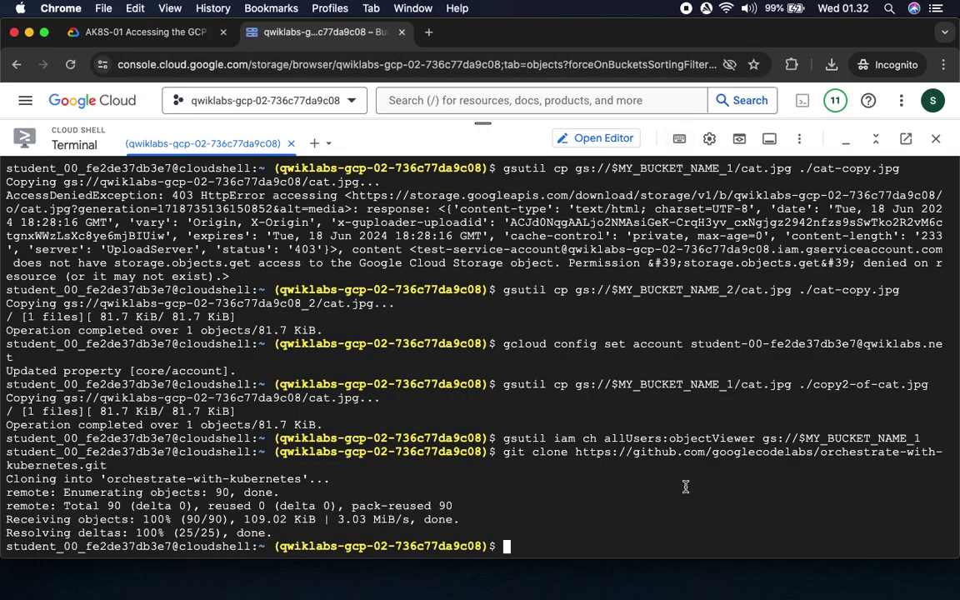
key("super+v")
key("Return")
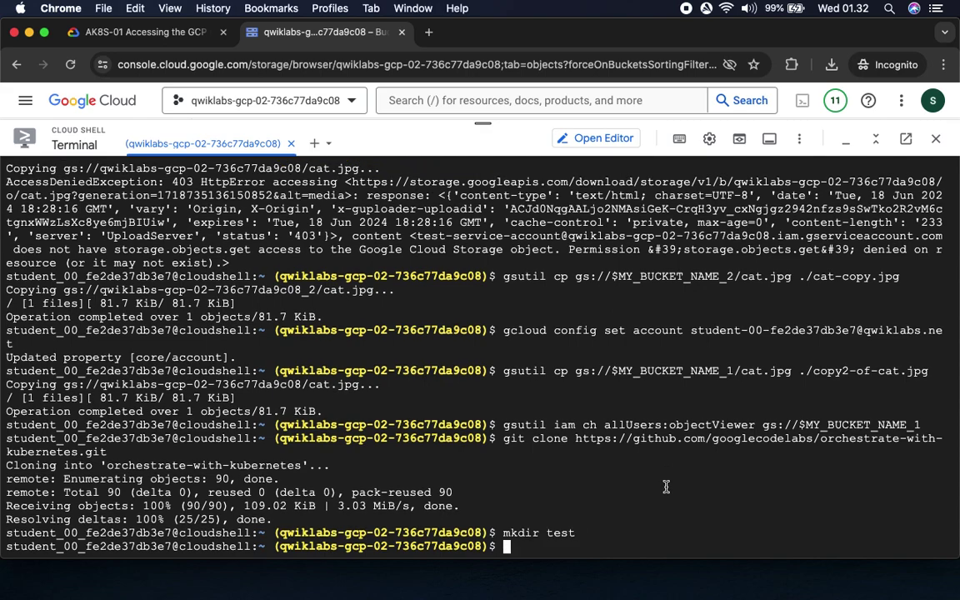
Expand the test folder in the code editor and review the lab's step 4 instruction and example file tree.
left_click(600, 137)
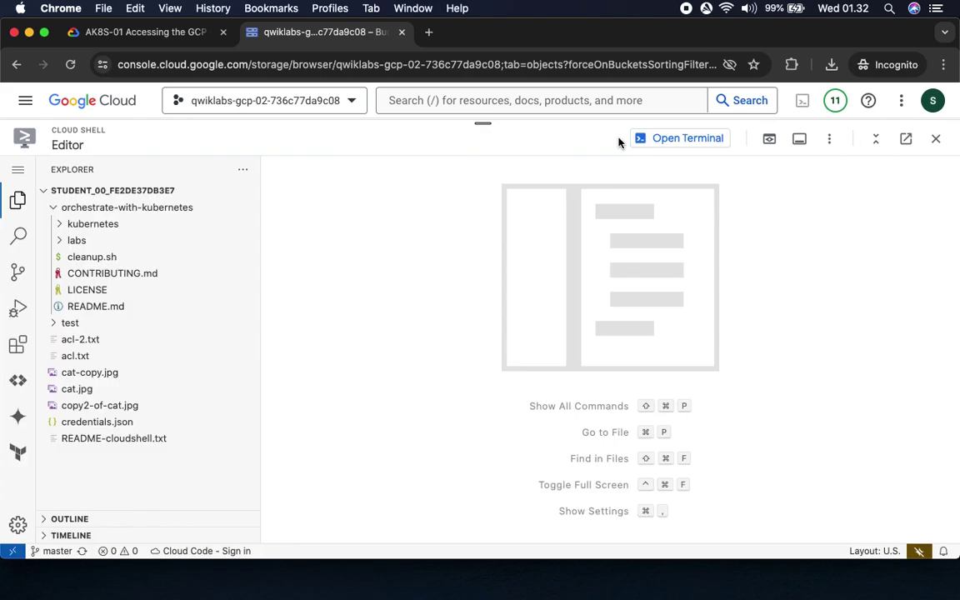
left_click(54, 326)
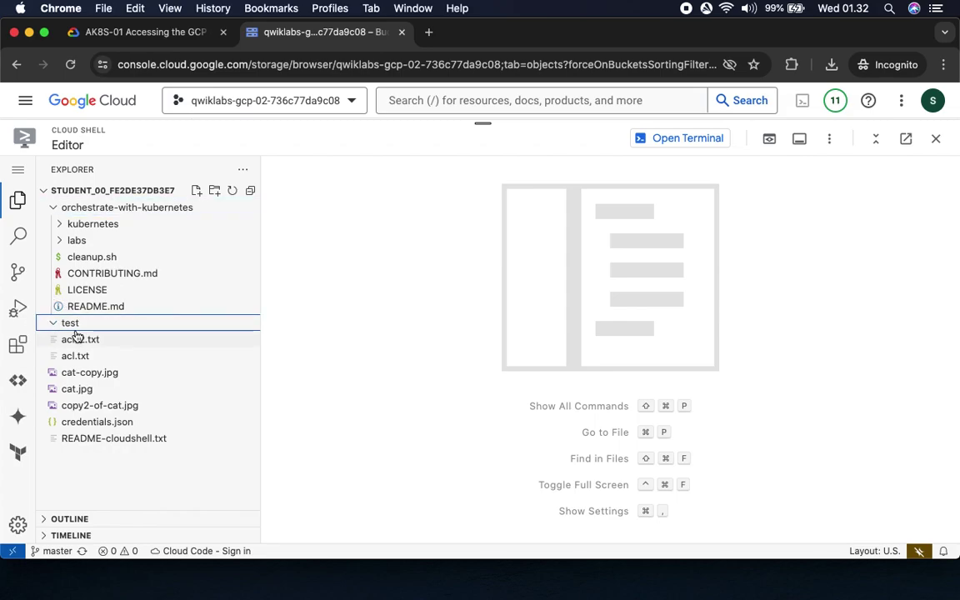
left_click(166, 37)
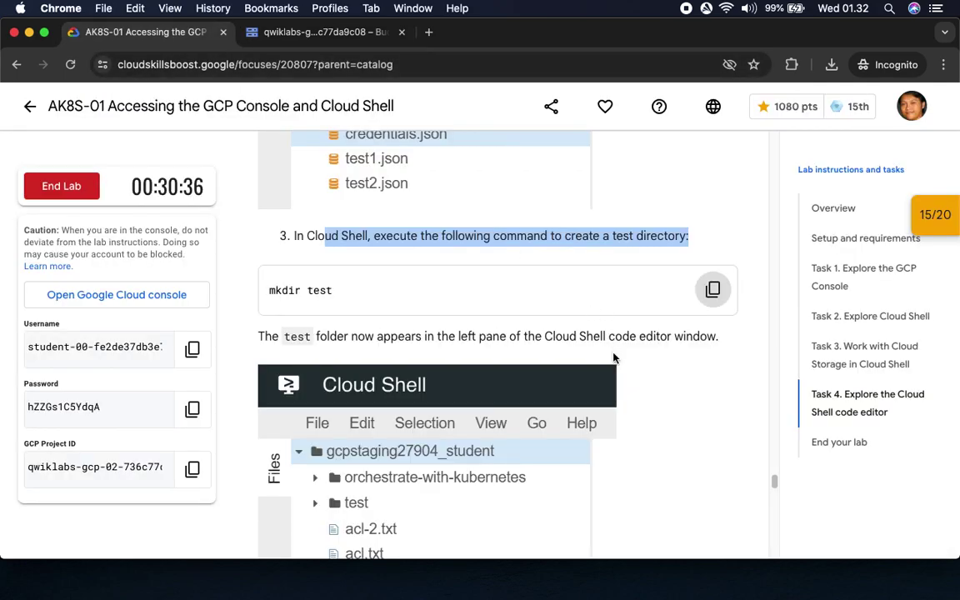
scroll(613, 357, "down", 5)
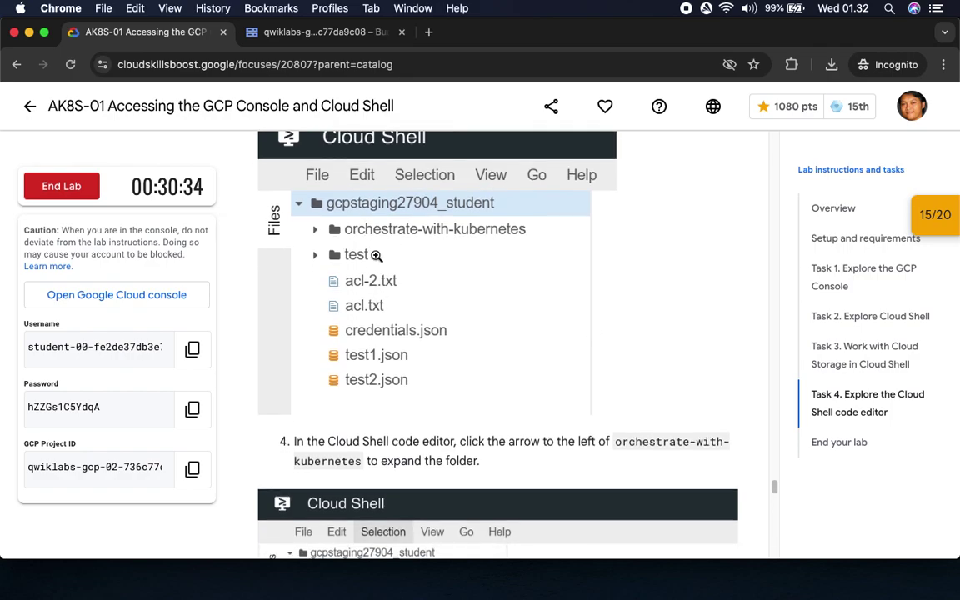
scroll(457, 307, "down", 6)
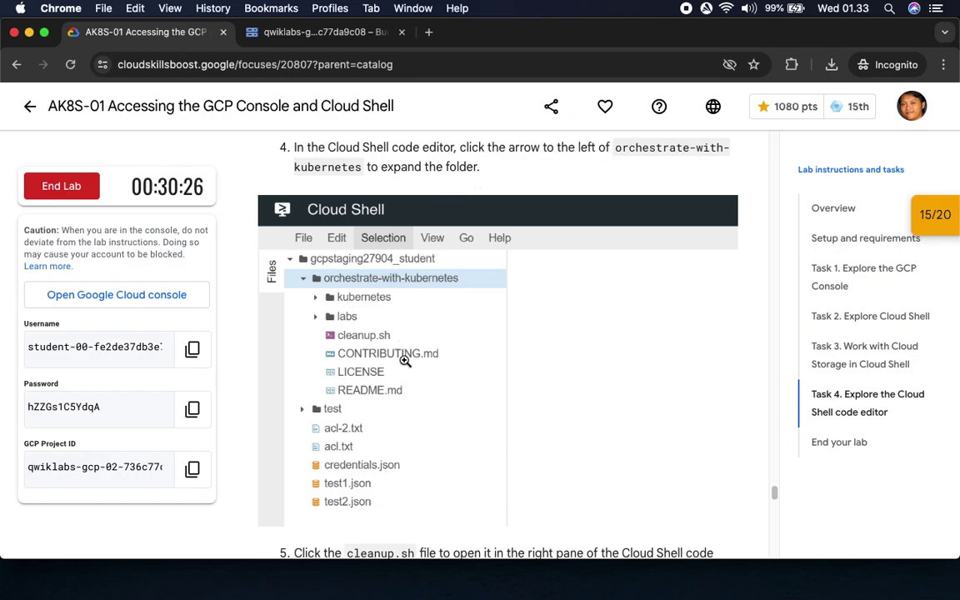
Read the lab's step 5 instruction and open cleanup.sh from the orchestrate-with-kubernetes folder in the code editor.
scroll(583, 358, "down", 3)
scroll(595, 357, "down", 1)
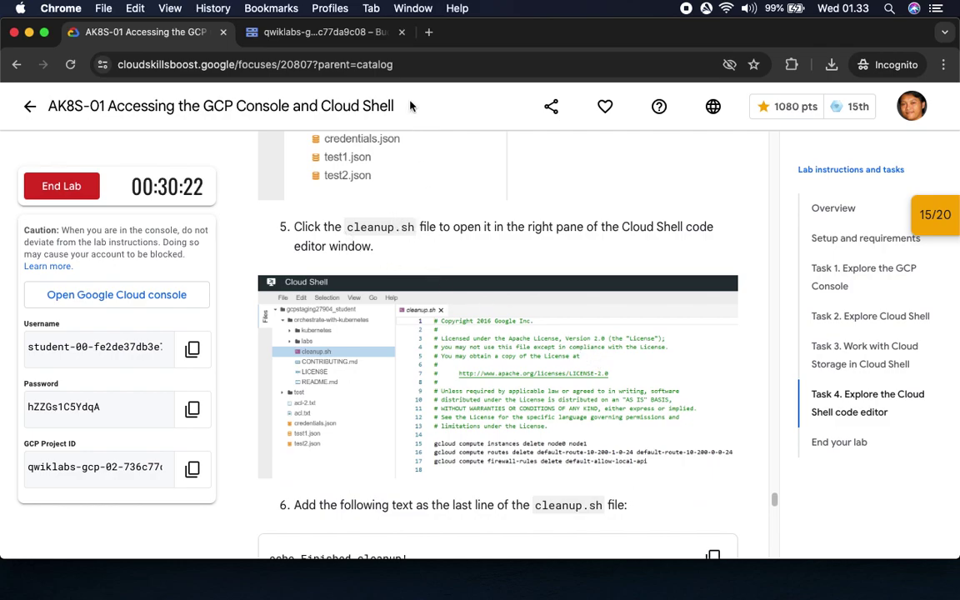
left_click(303, 32)
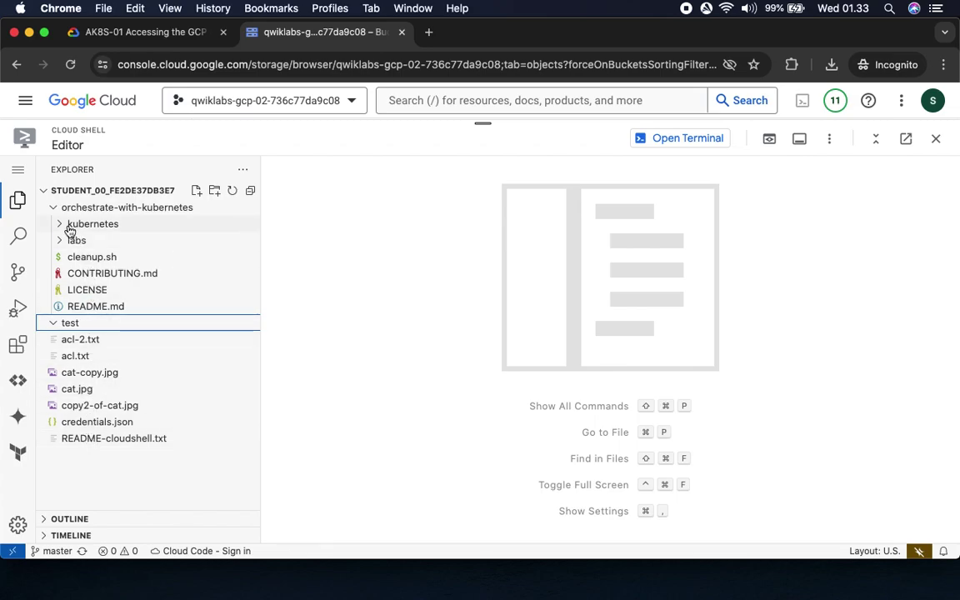
left_click(91, 257)
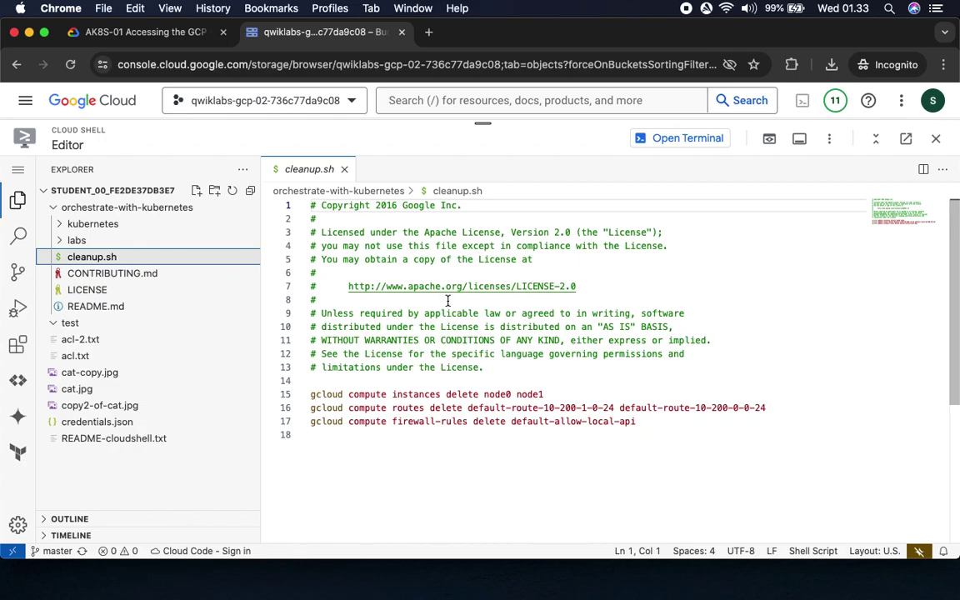
Copy the lab's line "echo Finished cleanup!", add it as the last line of cleanup.sh, and save the file.
key("super+1")
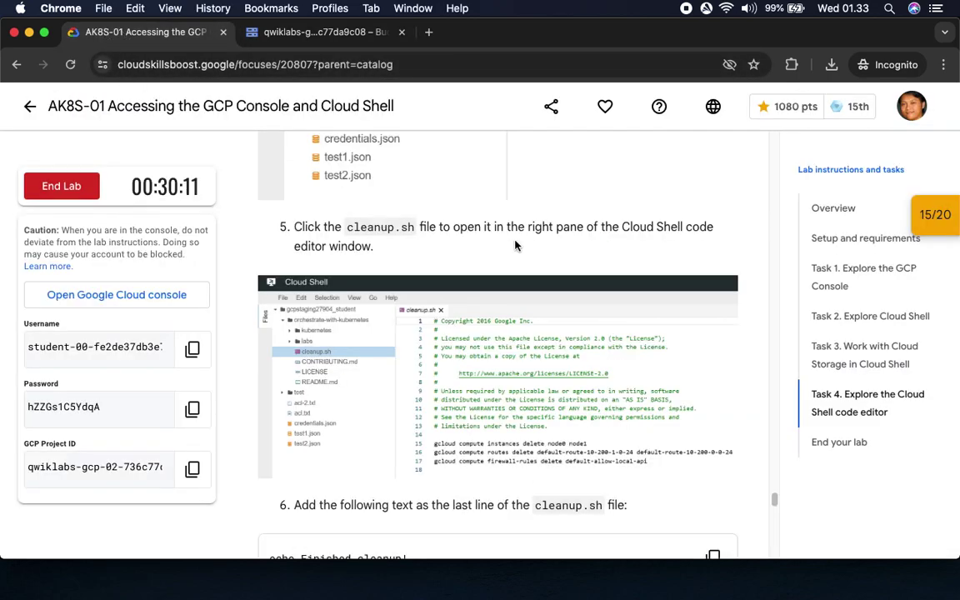
scroll(525, 391, "down", 5)
scroll(540, 434, "down", 1)
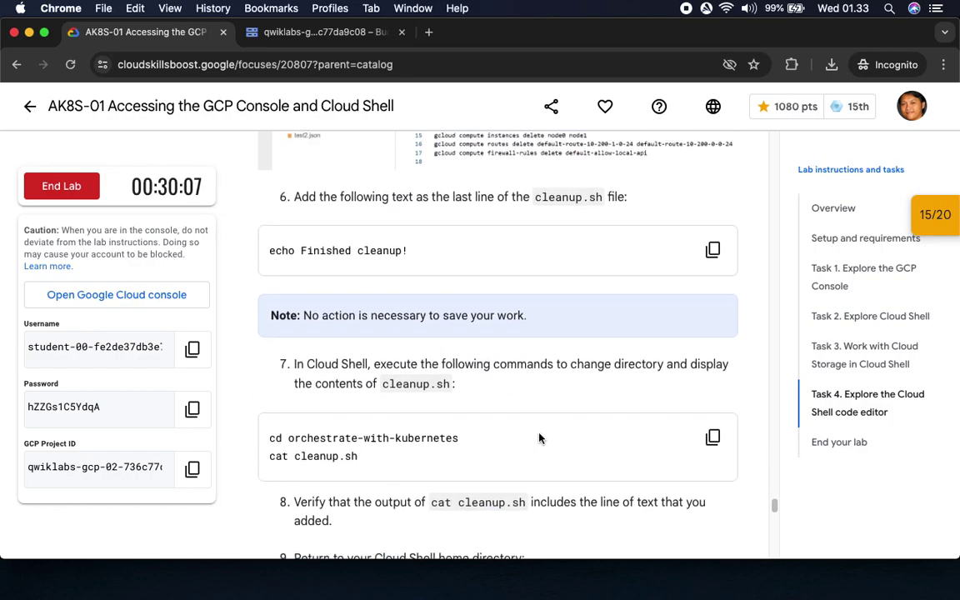
scroll(540, 435, "down", 1)
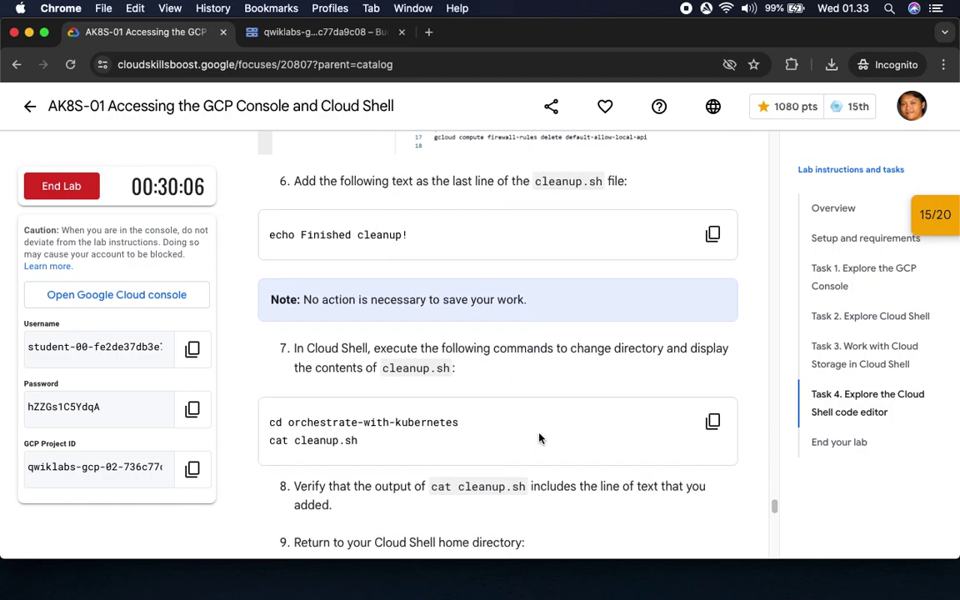
left_click(715, 232)
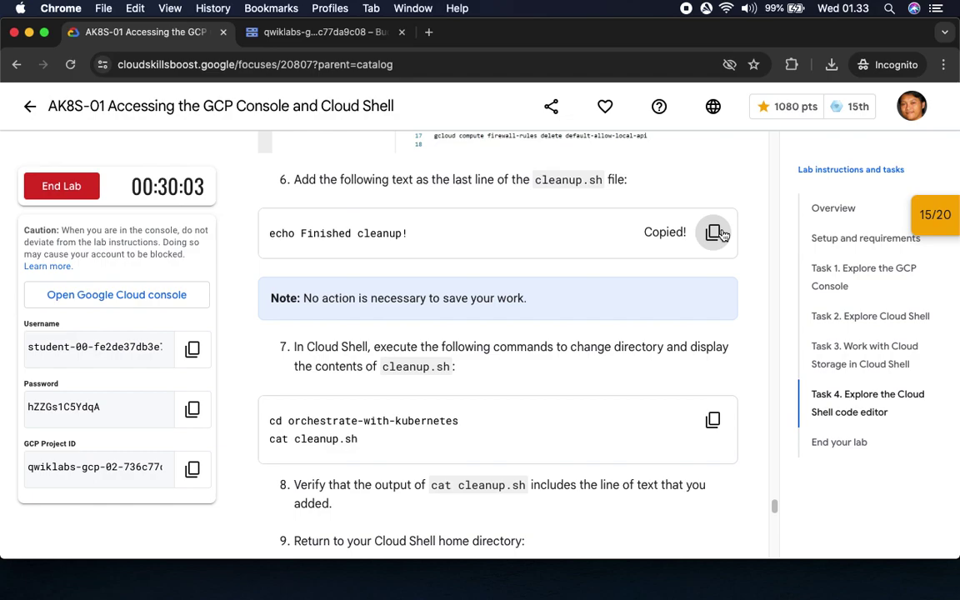
left_click(343, 31)
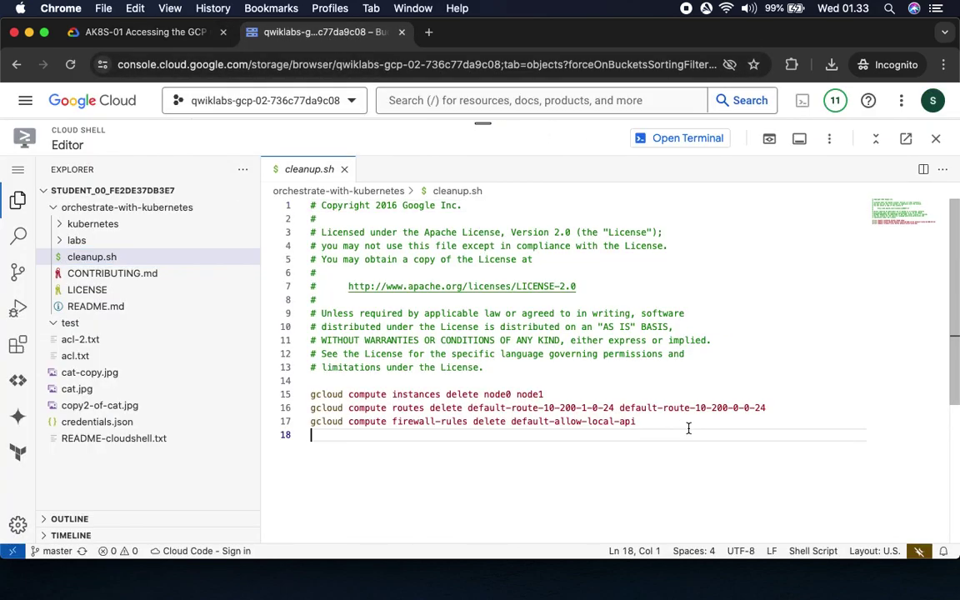
key("super+v")
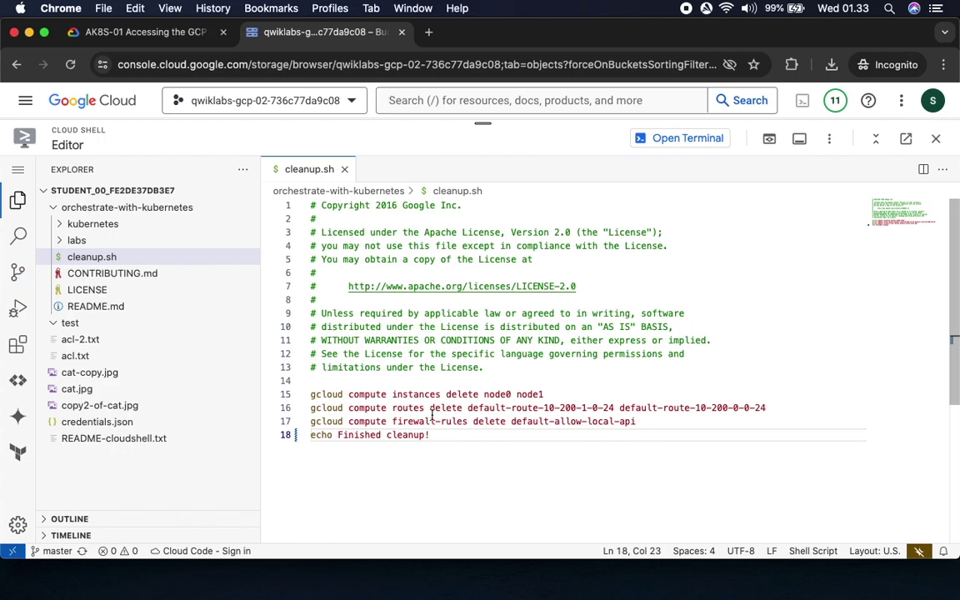
left_click(18, 169)
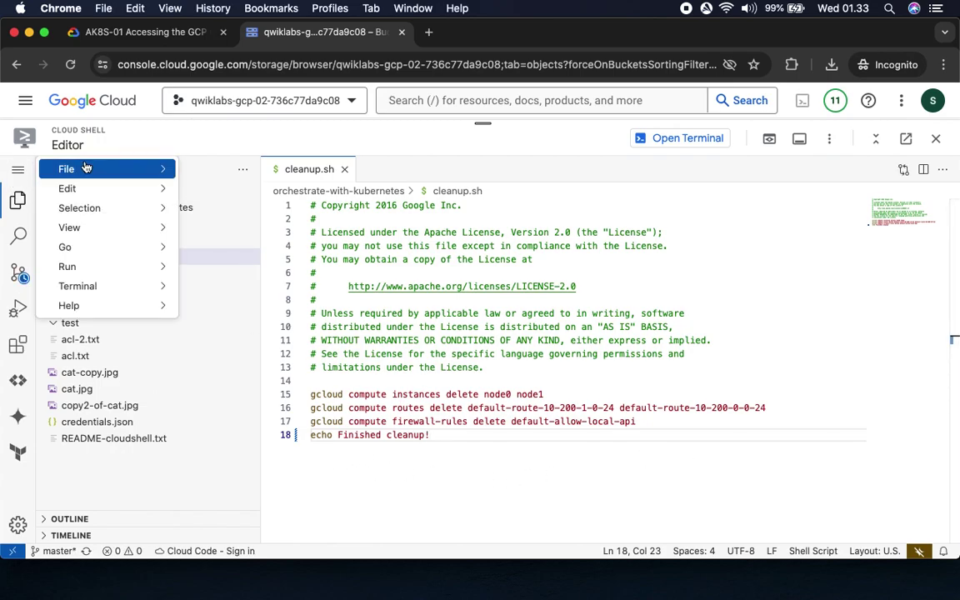
mouse_move(104, 168)
left_click(214, 389)
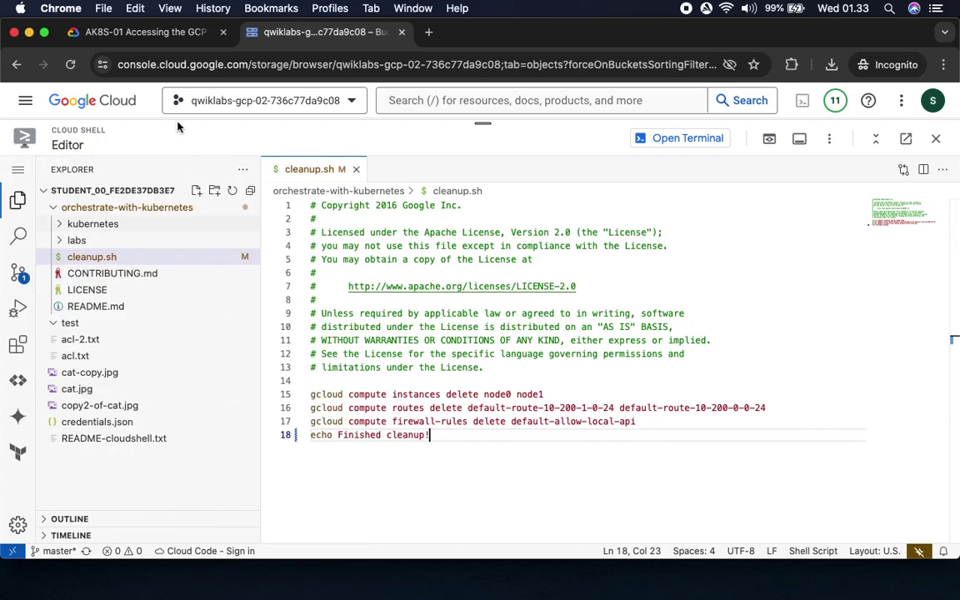
Copy the lab's "cd orchestrate-with-kubernetes" and "cat cleanup.sh" commands and run them in the Cloud Shell terminal.
left_click(120, 31)
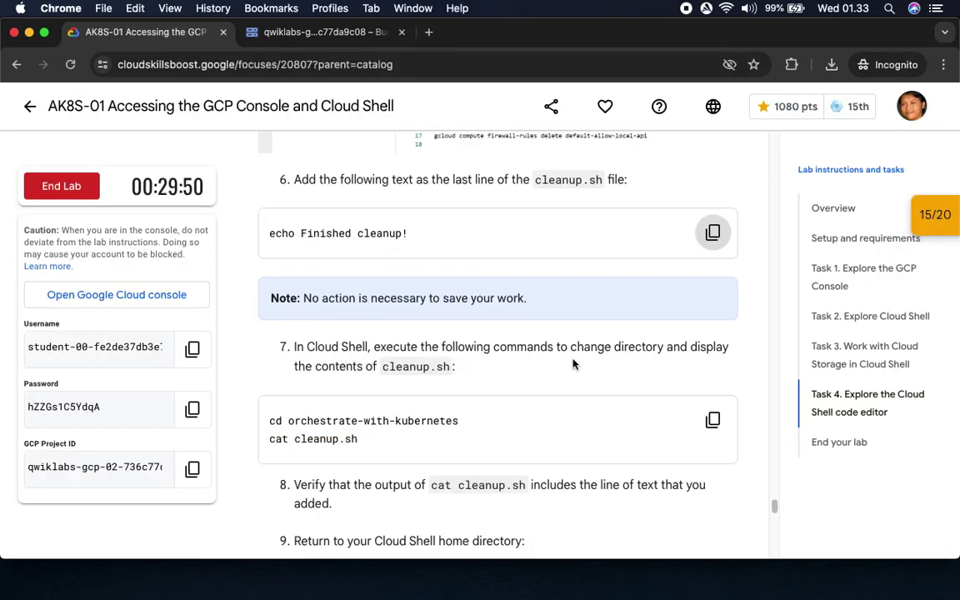
scroll(552, 450, "down", 3)
left_click(712, 254)
left_click(313, 33)
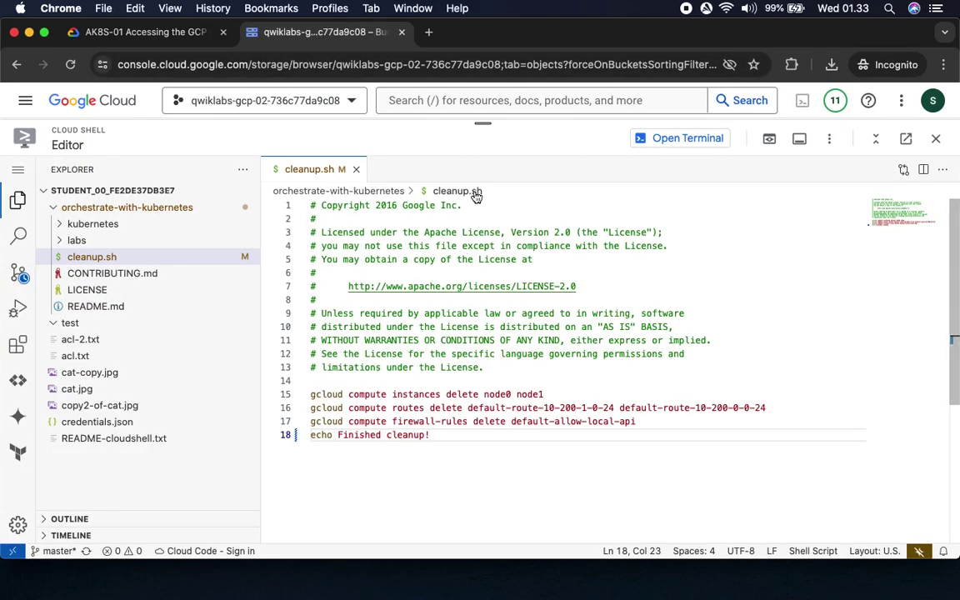
left_click(692, 140)
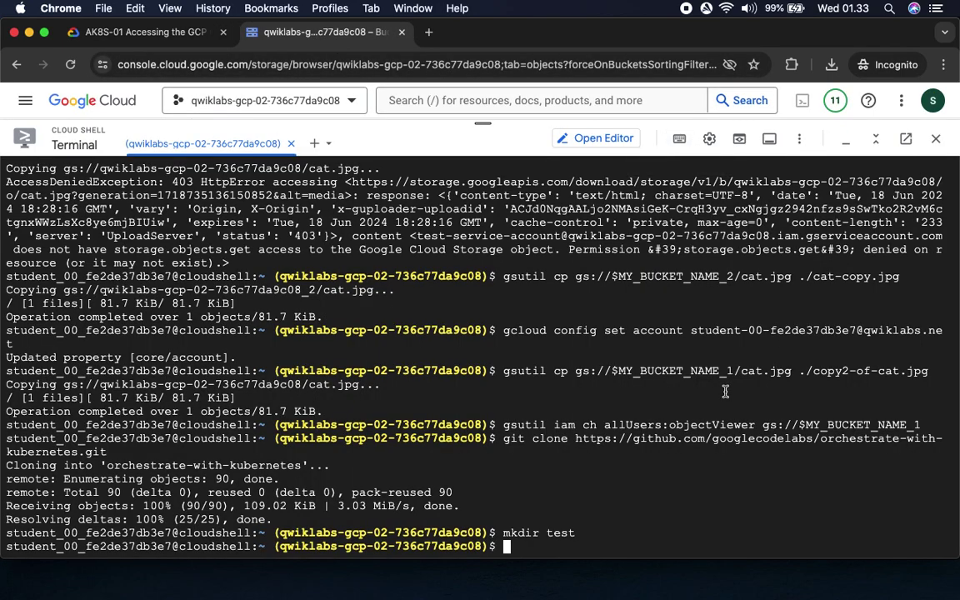
key("super+v")
key("Return")
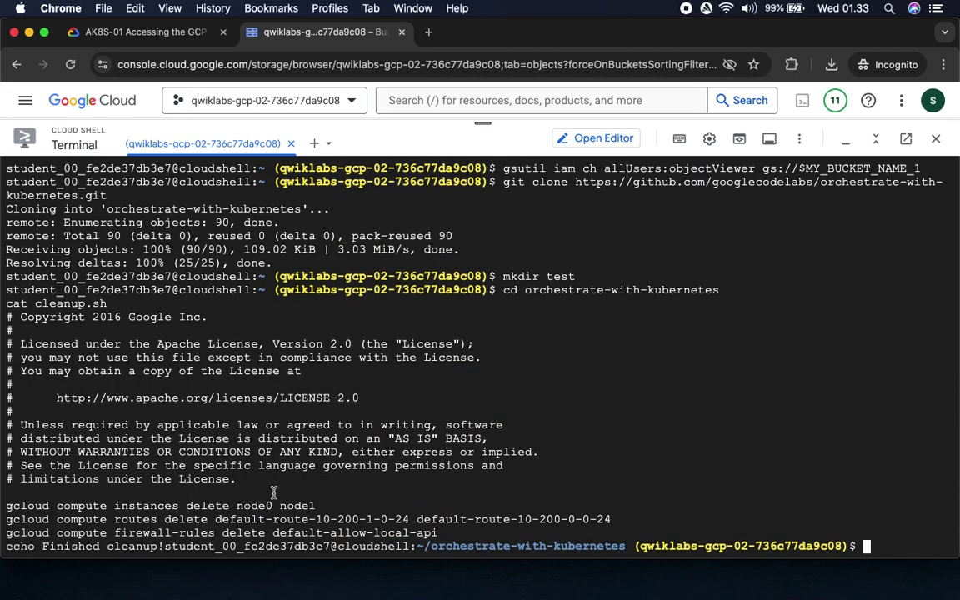
Check the cat cleanup.sh output for the added echo line against the lab's step 8 instruction.
left_click_drag(5, 550, 164, 552)
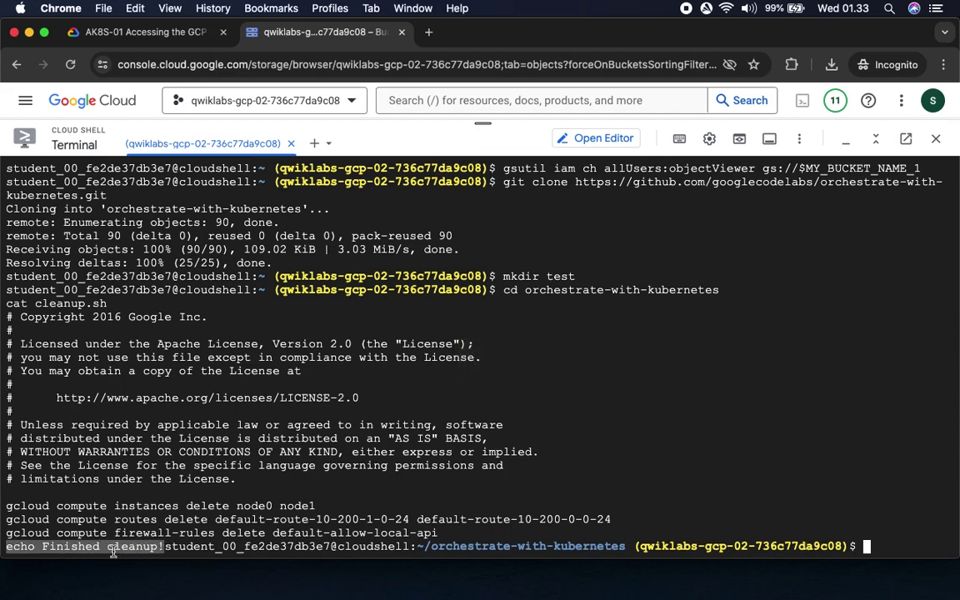
left_click(121, 25)
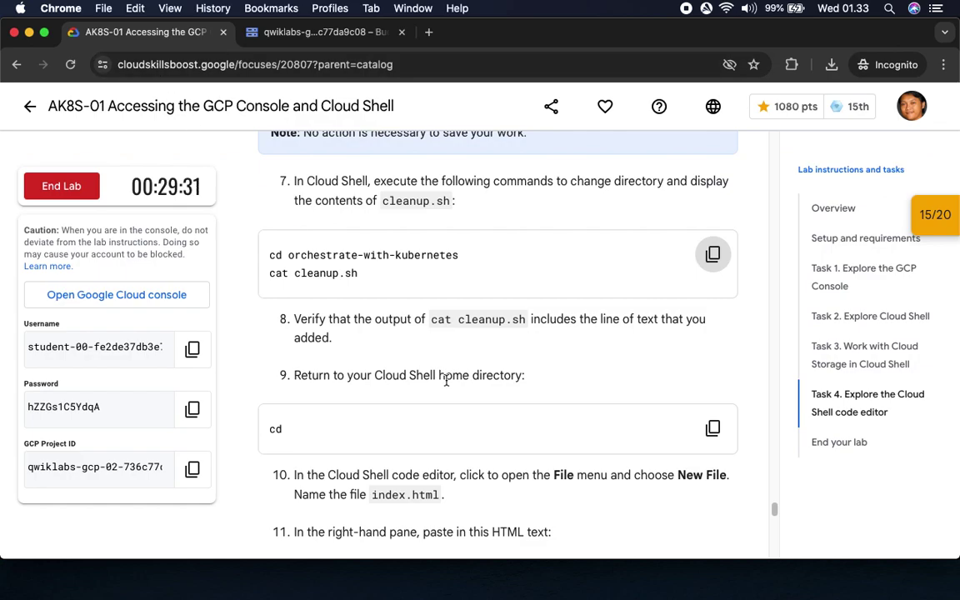
left_click_drag(432, 320, 527, 320)
left_click_drag(591, 322, 665, 344)
Copy the lab's "cd" command and run it in the Cloud Shell terminal to return to the home directory.
scroll(652, 385, "down", 5)
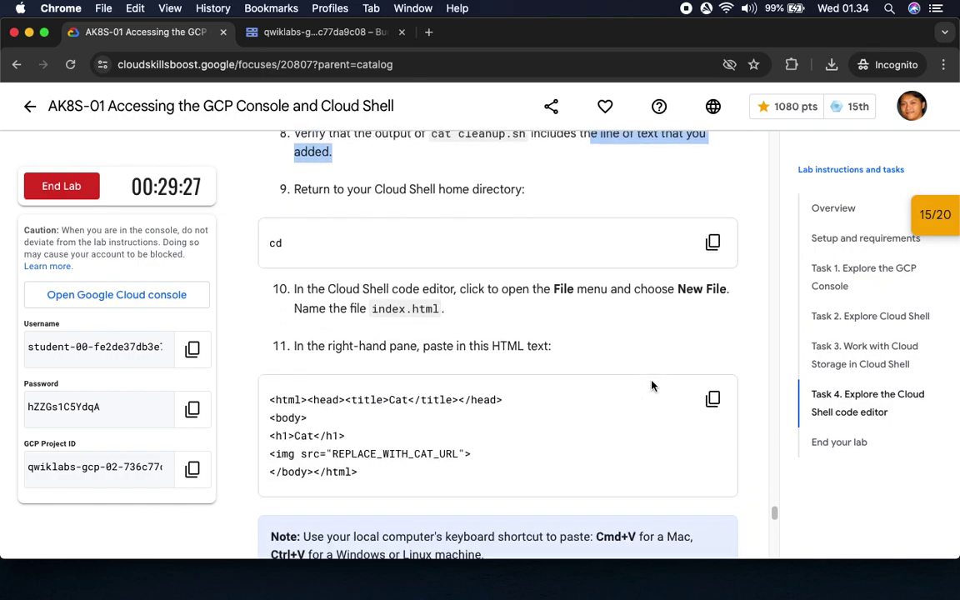
left_click(712, 219)
left_click(353, 32)
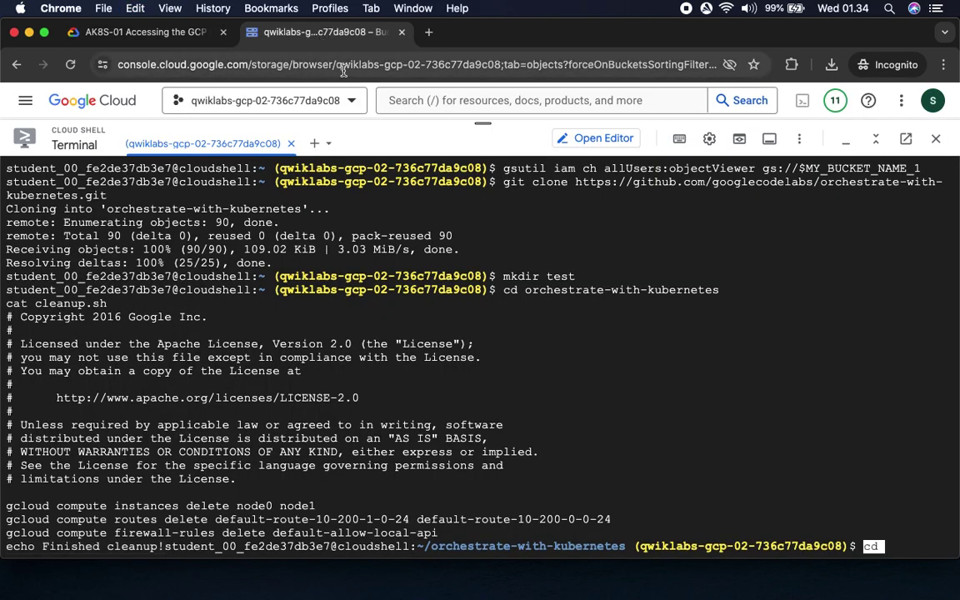
key("super+v")
key("Return")
Read the lab's step 10 instruction about creating index.html and switch Cloud Shell from the terminal to the code editor.
left_click(134, 32)
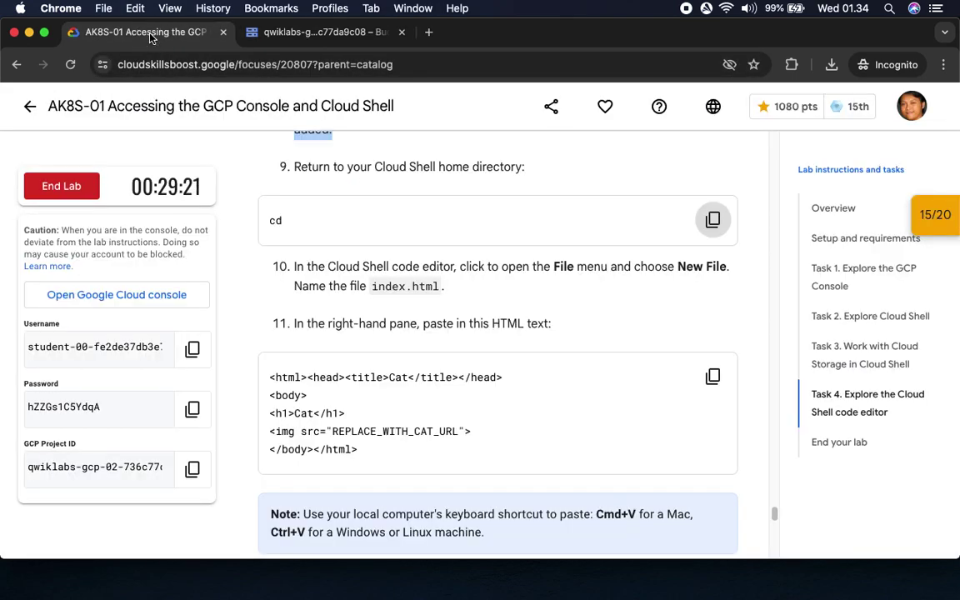
scroll(421, 219, "down", 3)
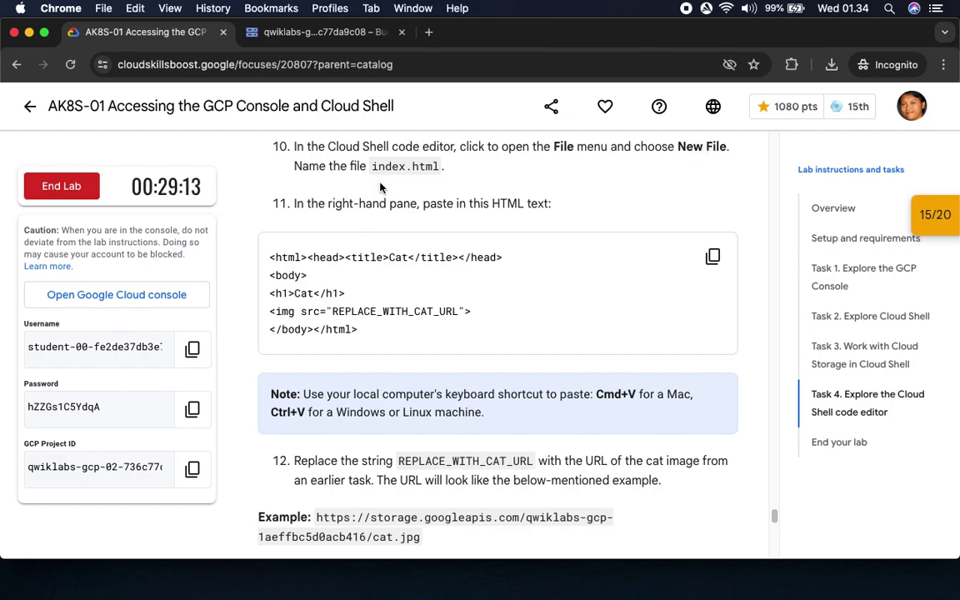
left_click_drag(372, 166, 440, 176)
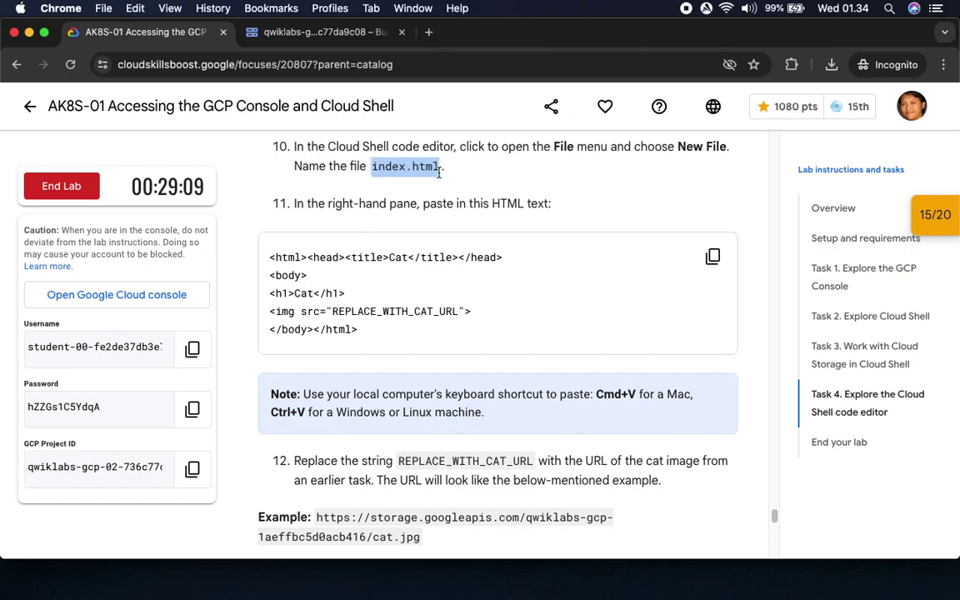
left_click(341, 34)
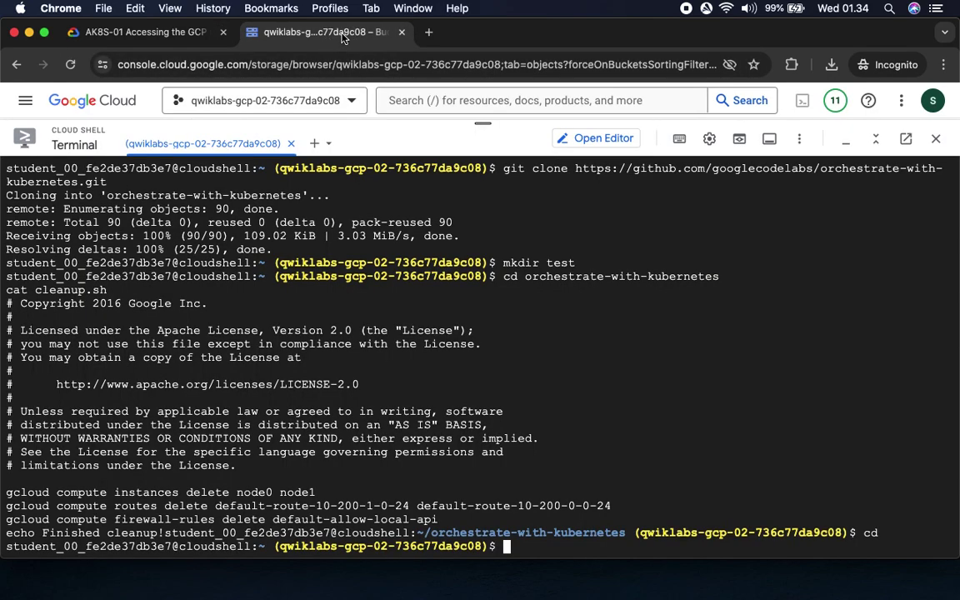
left_click(596, 138)
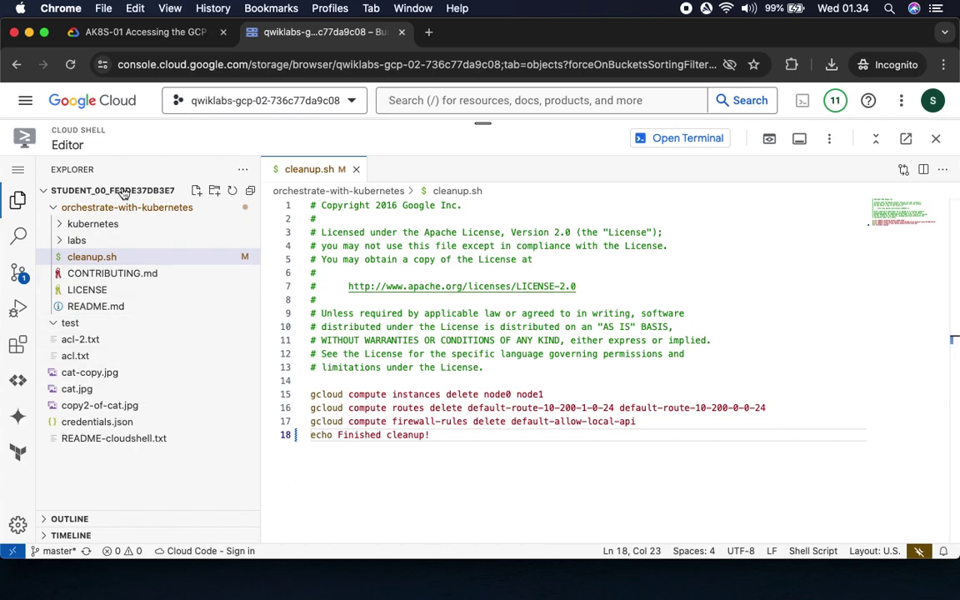
left_click(139, 34)
left_click(254, 32)
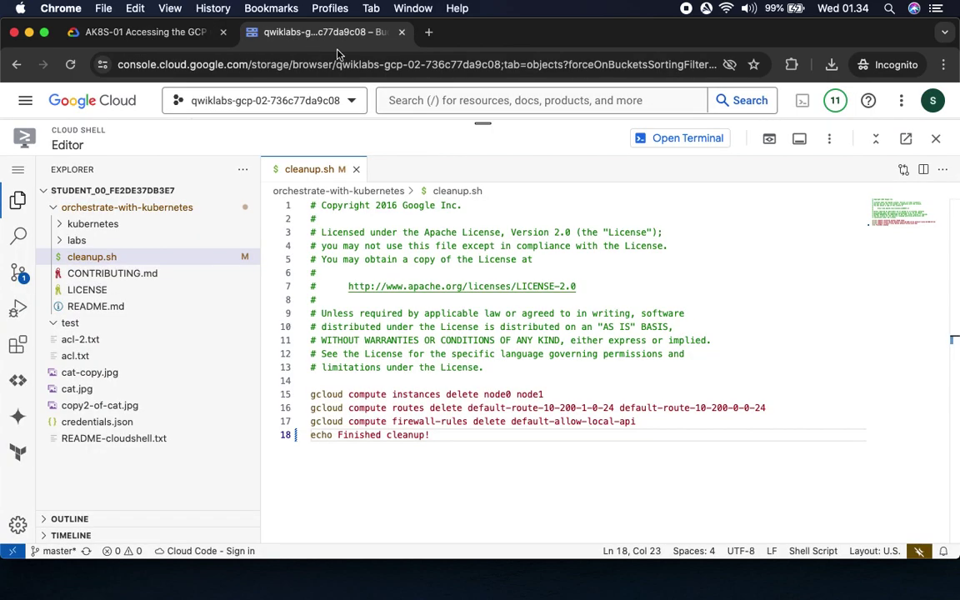
left_click(682, 141)
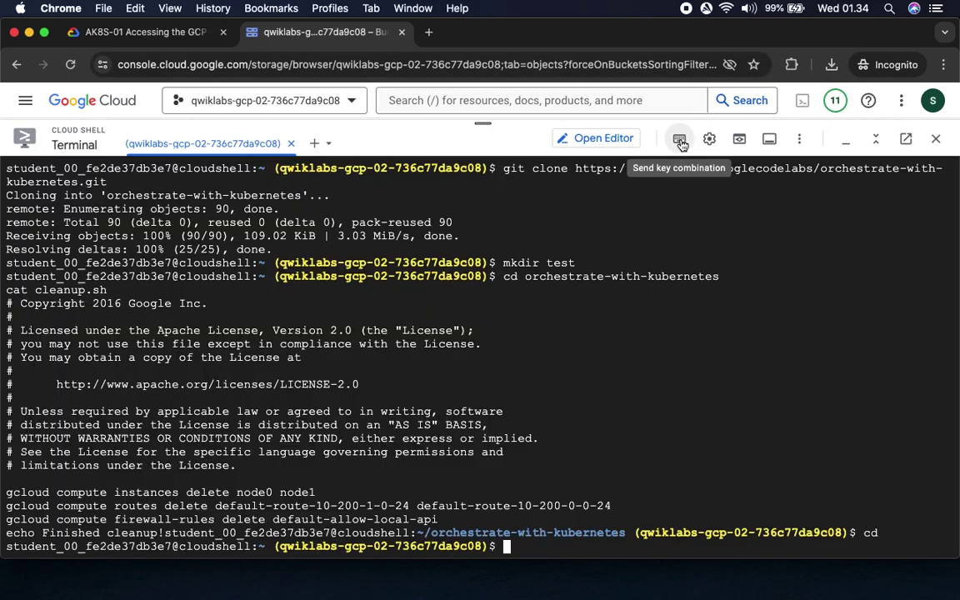
left_click(593, 139)
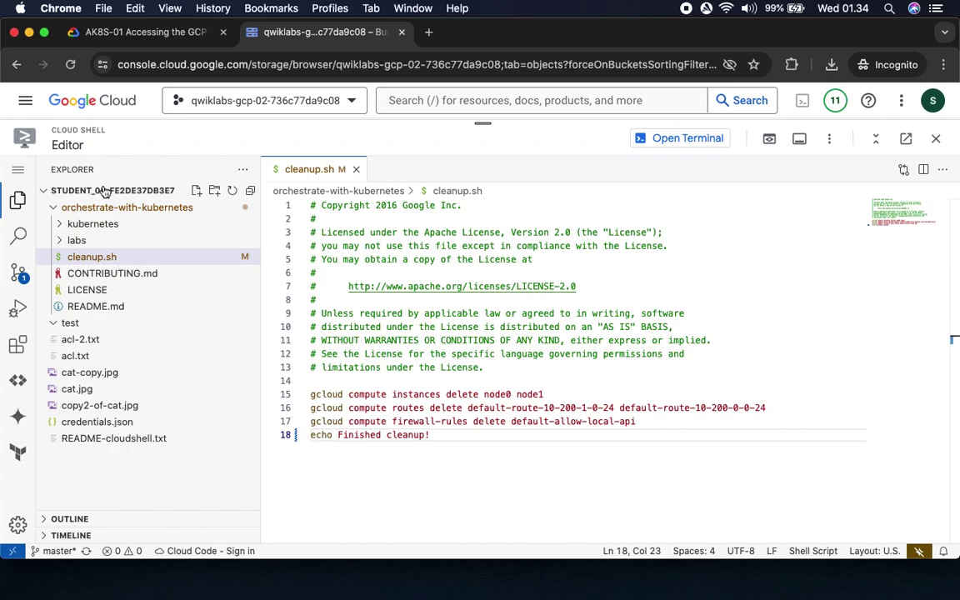
left_click(197, 191)
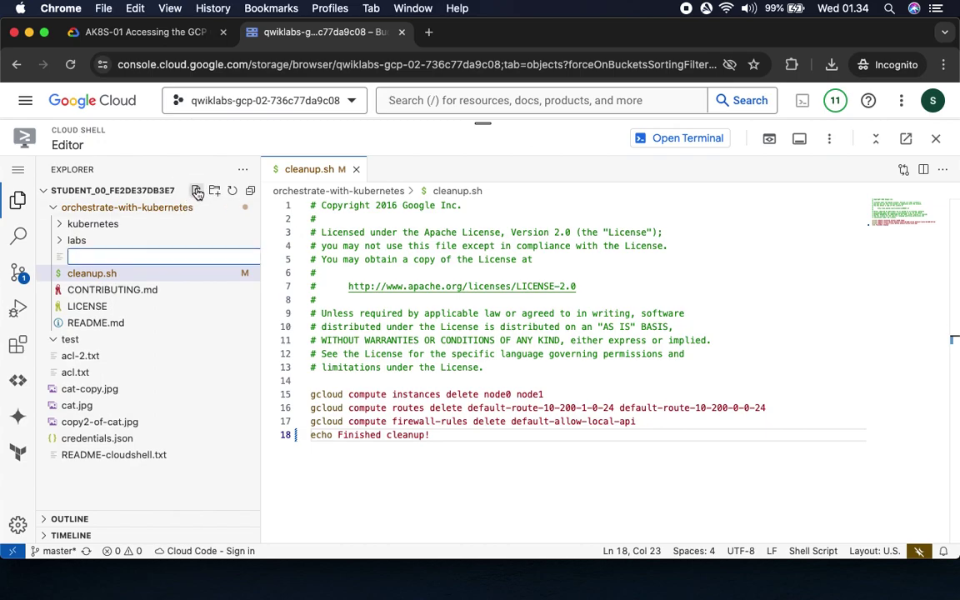
left_click(53, 208)
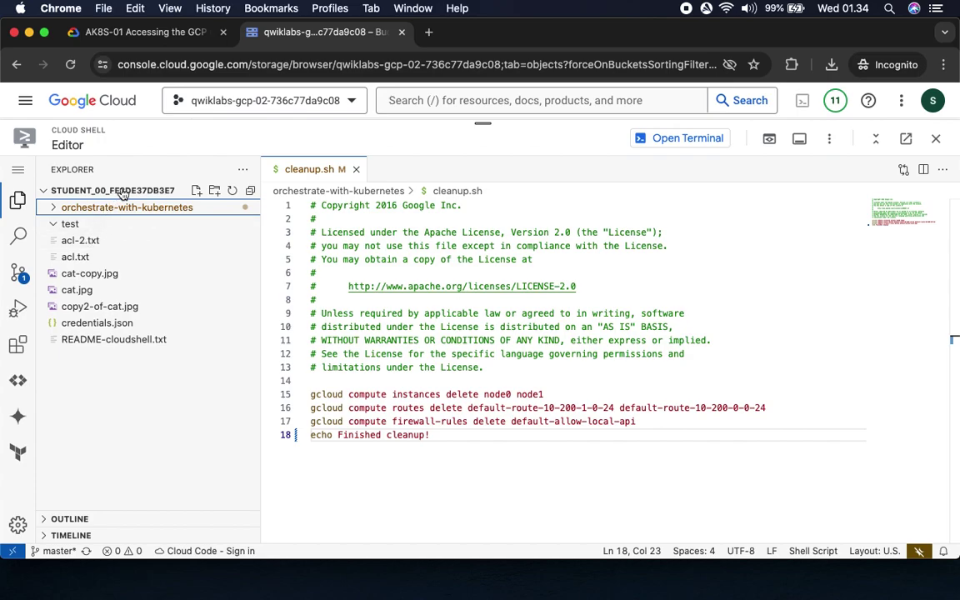
left_click(196, 190)
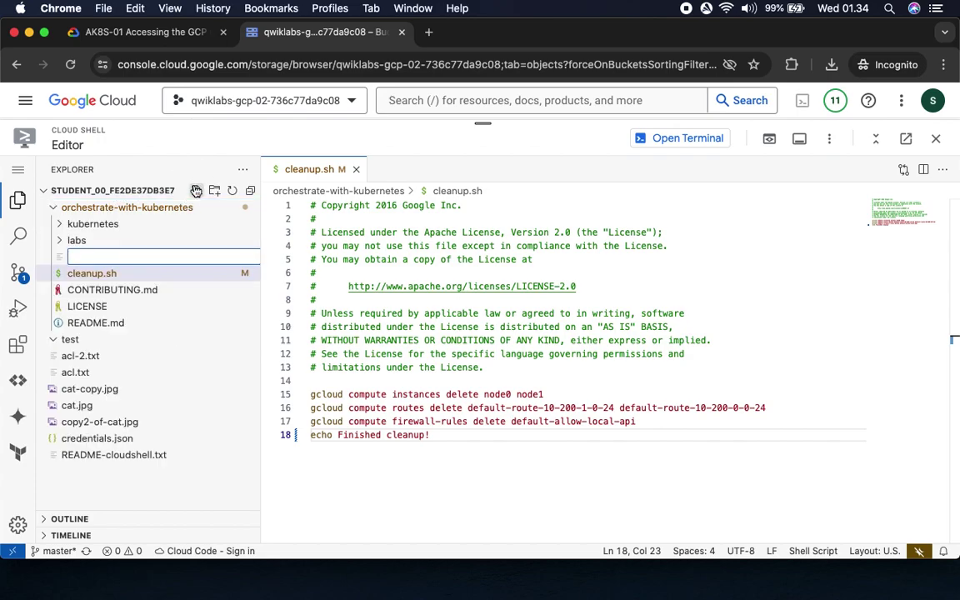
left_click(54, 207)
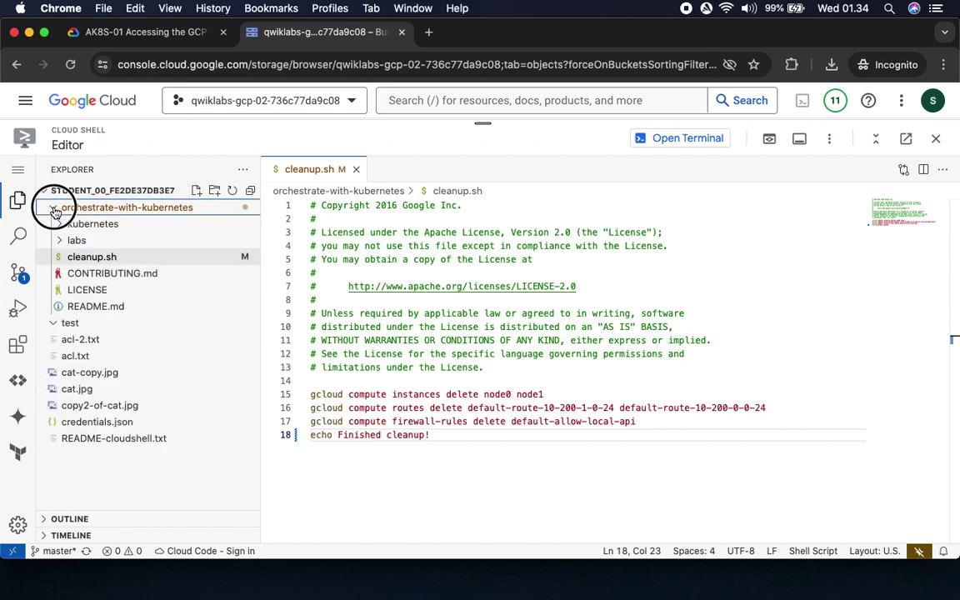
left_click(126, 192)
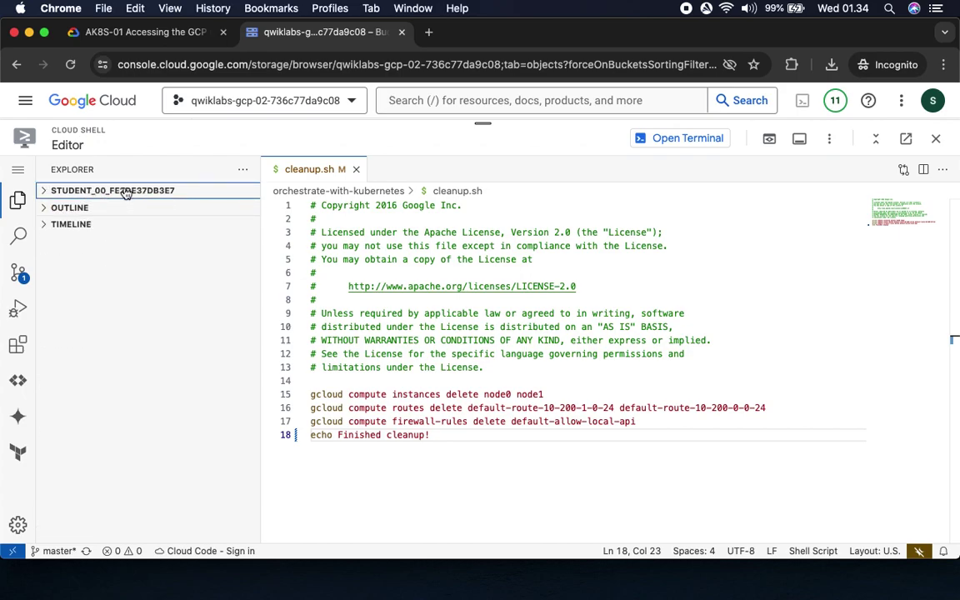
left_click(125, 191)
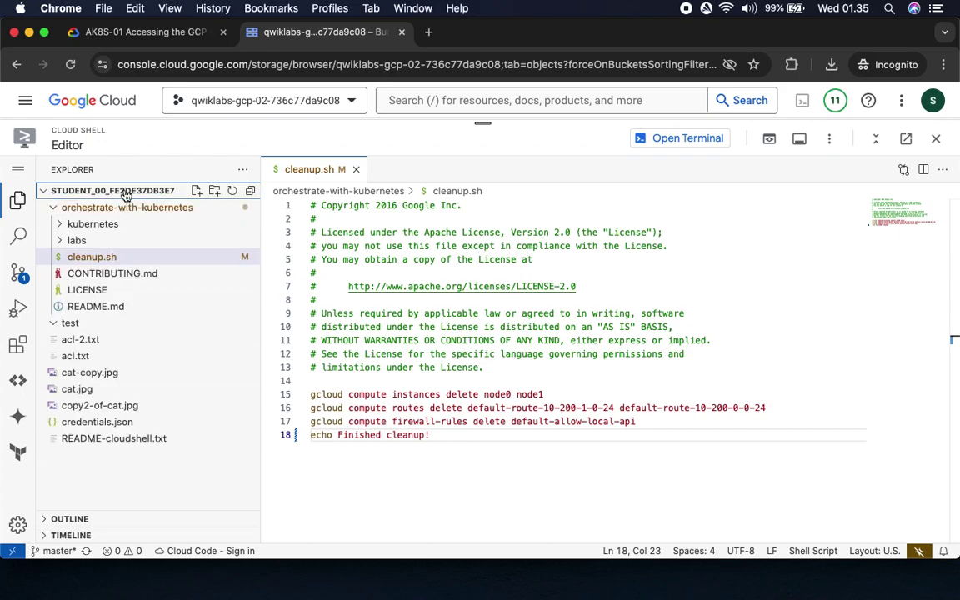
right_click(125, 191)
left_click(81, 172)
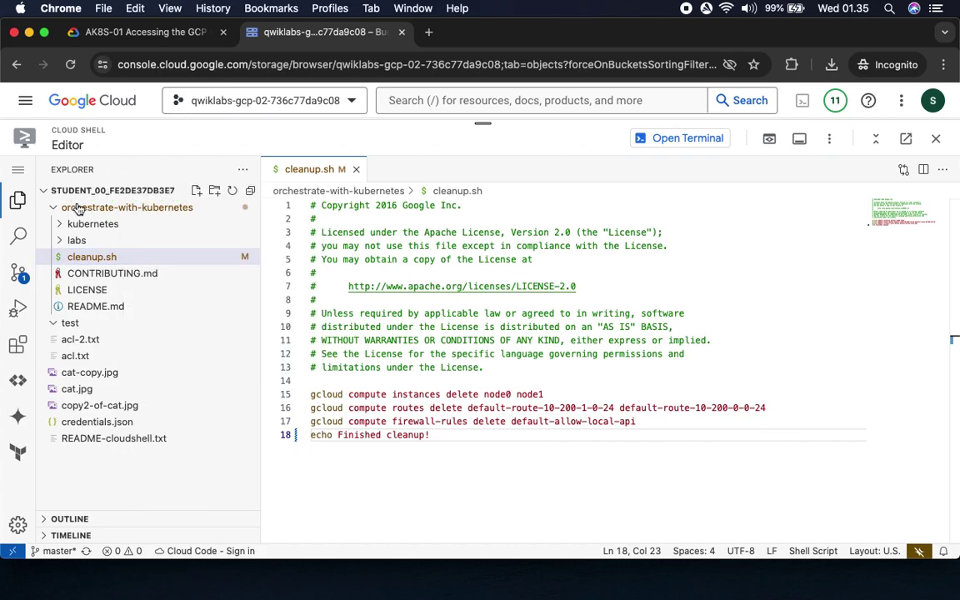
left_click(57, 325)
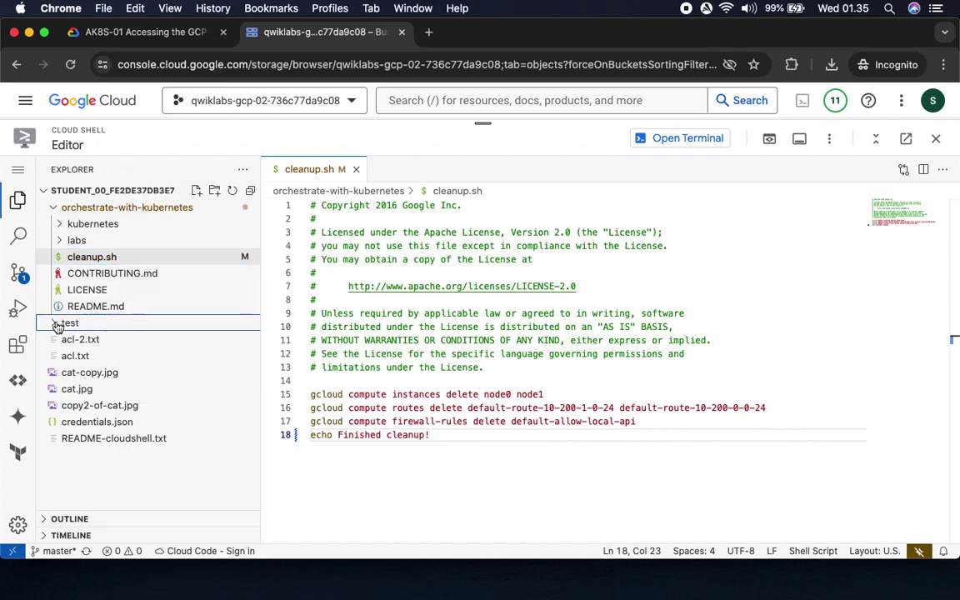
left_click(57, 207)
right_click(116, 191)
left_click(74, 190)
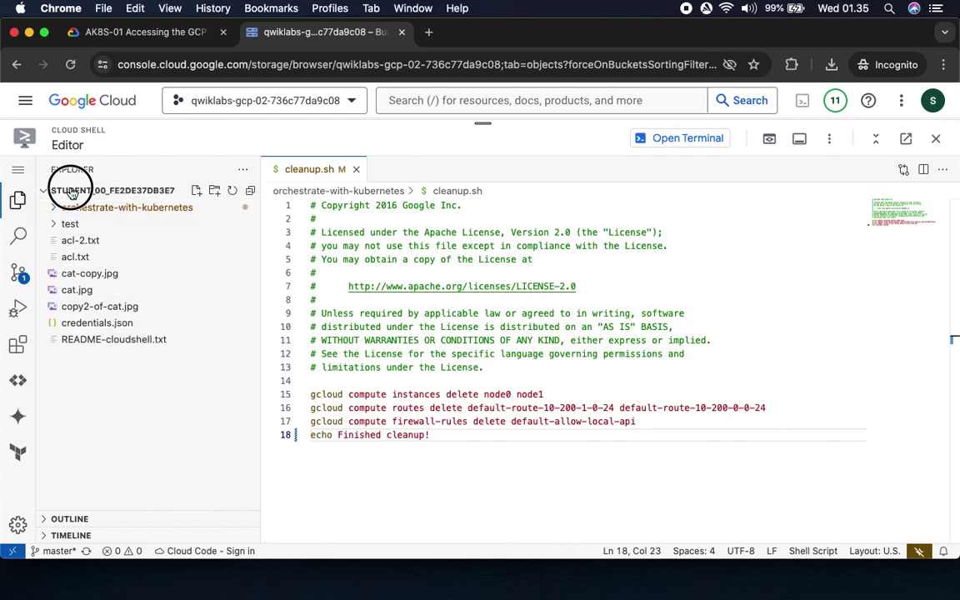
left_click(83, 191)
left_click(86, 191)
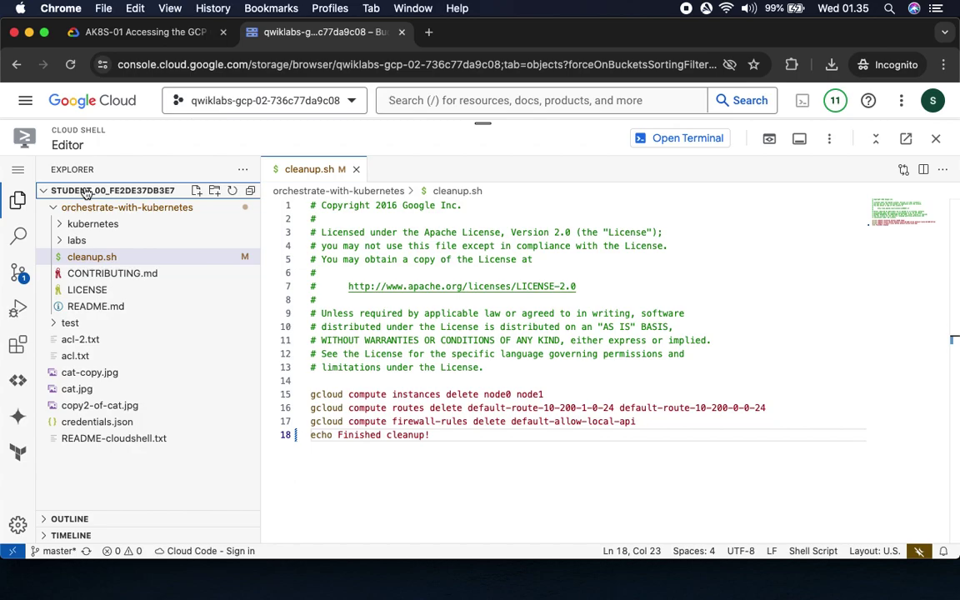
Create a new file named index.html in the home directory, outside the orchestrate-with-kubernetes folder, using the file name copied from the lab.
left_click(74, 342)
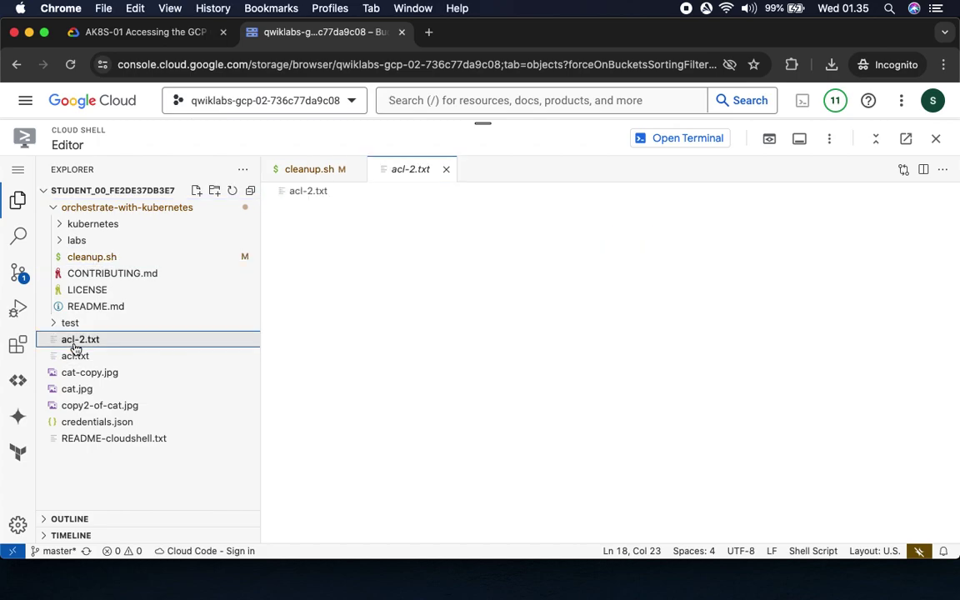
left_click(196, 192)
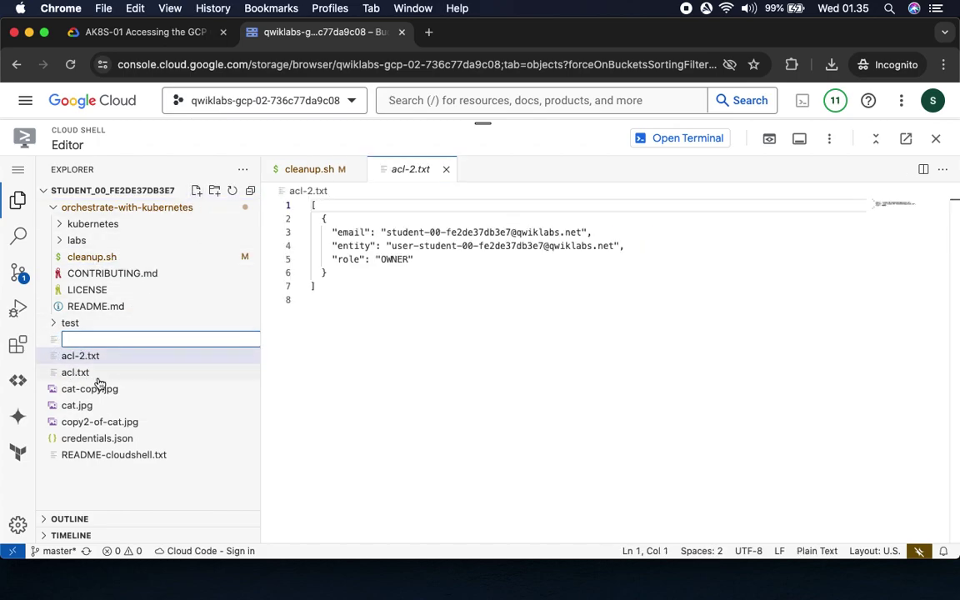
left_click(160, 33)
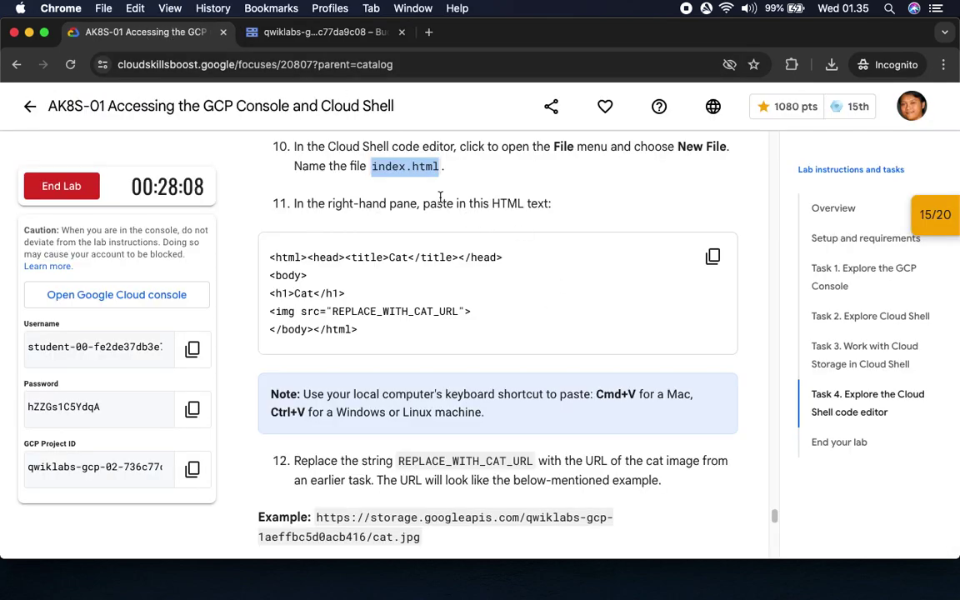
right_click(403, 170)
left_click(435, 197)
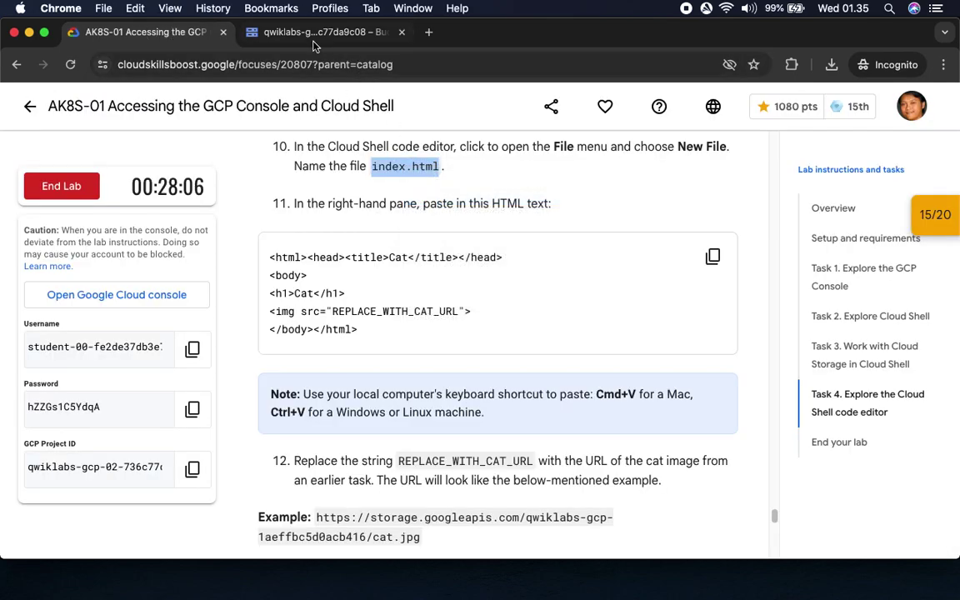
left_click(308, 33)
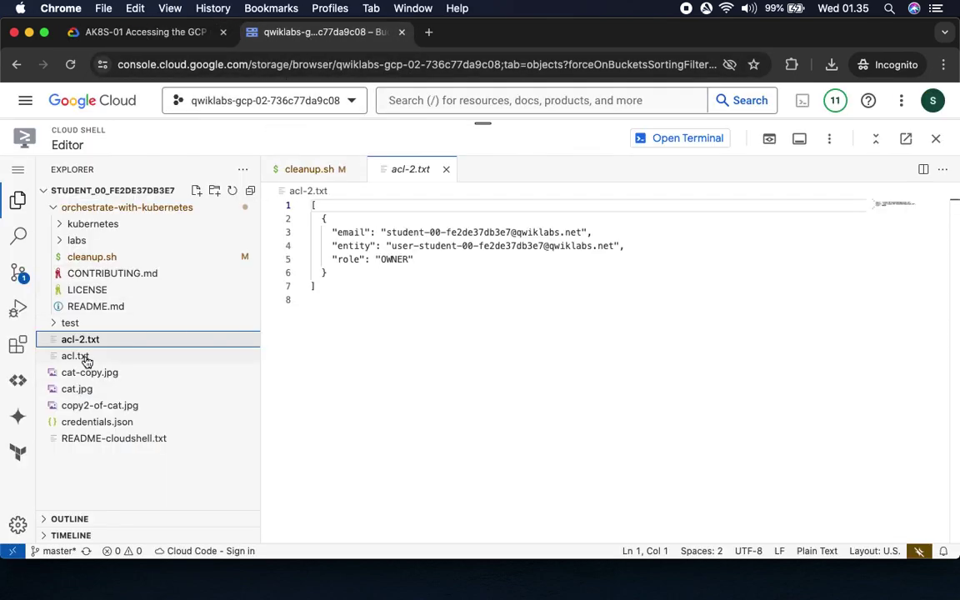
left_click(197, 192)
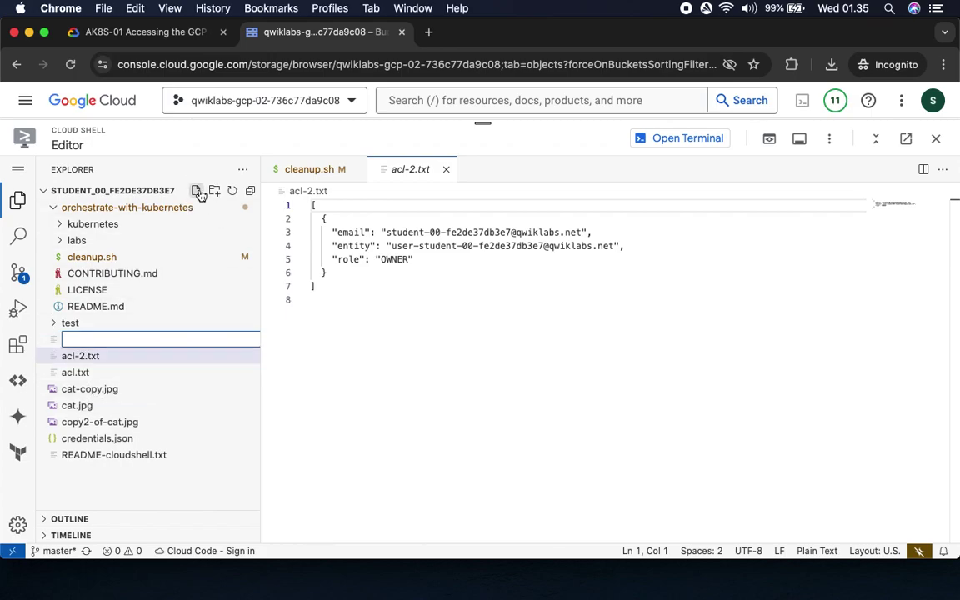
type("index.html")
key("Return")
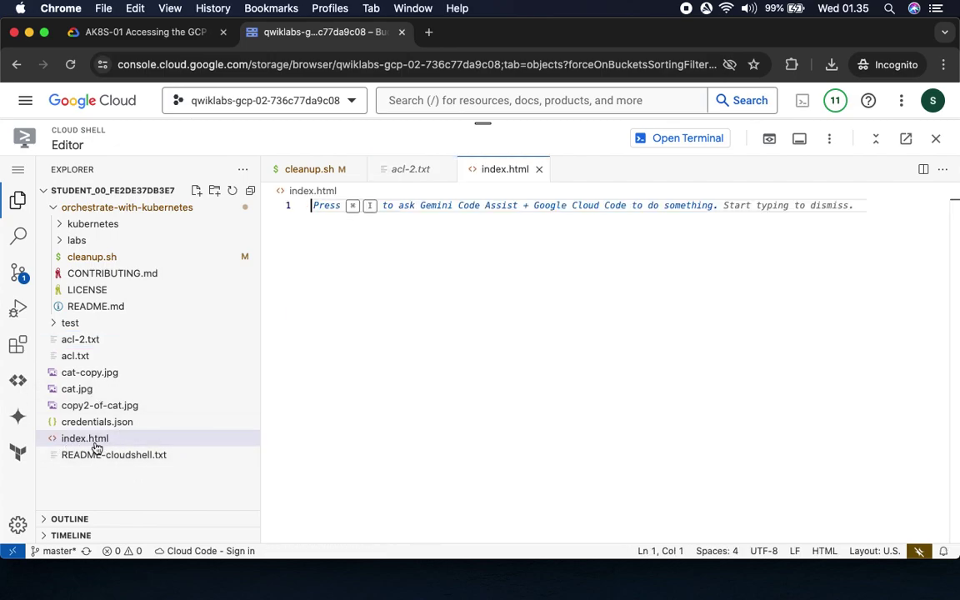
Copy the HTML text from the lab's step 11 and paste it into the empty index.html.
left_click(148, 34)
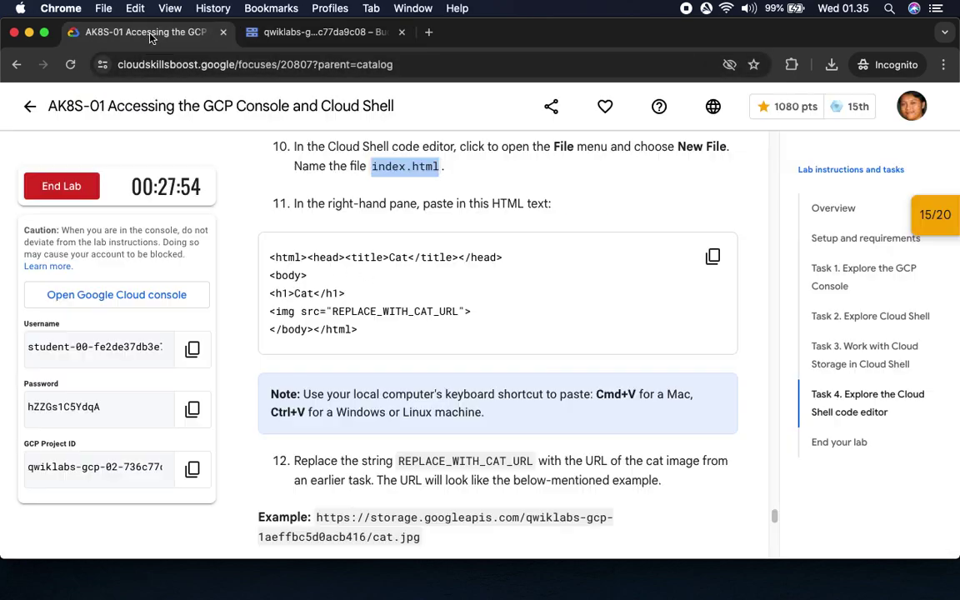
left_click(713, 257)
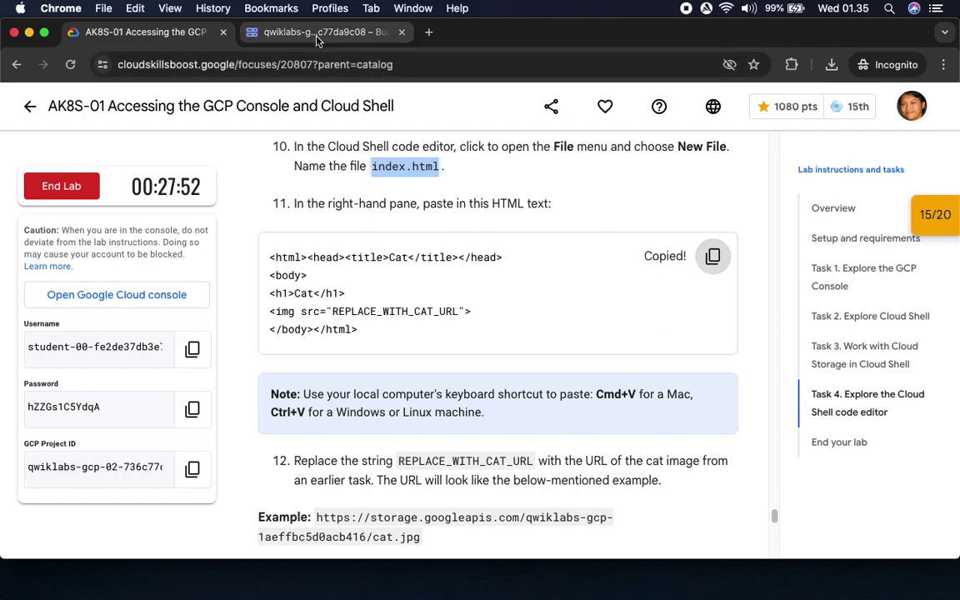
left_click(317, 33)
key("super+v")
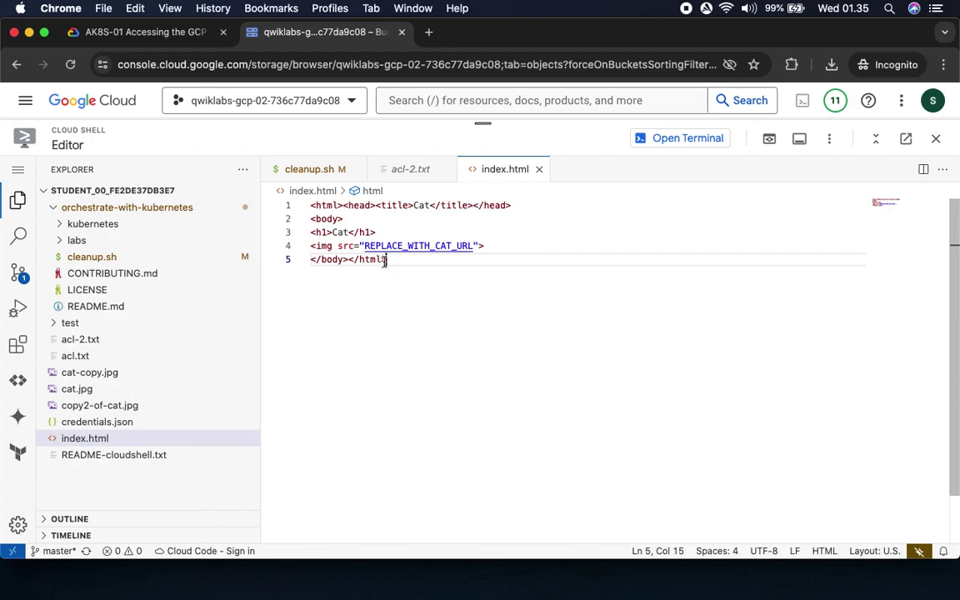
Replace REPLACE_WITH_CAT_URL in index.html with the public URL of cat.jpg copied from the Cloud Storage bucket's object list.
left_click_drag(364, 246, 473, 247)
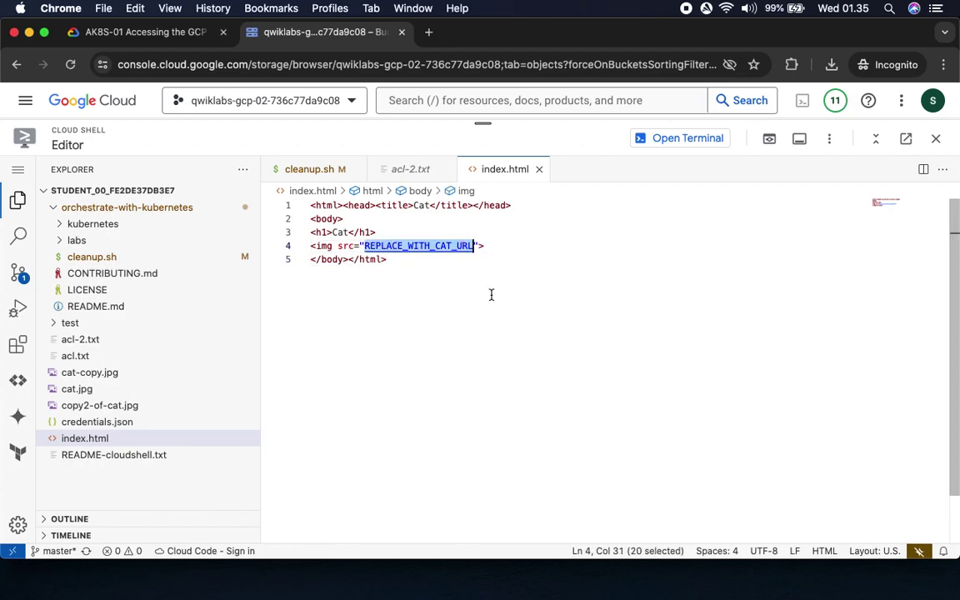
left_click(135, 33)
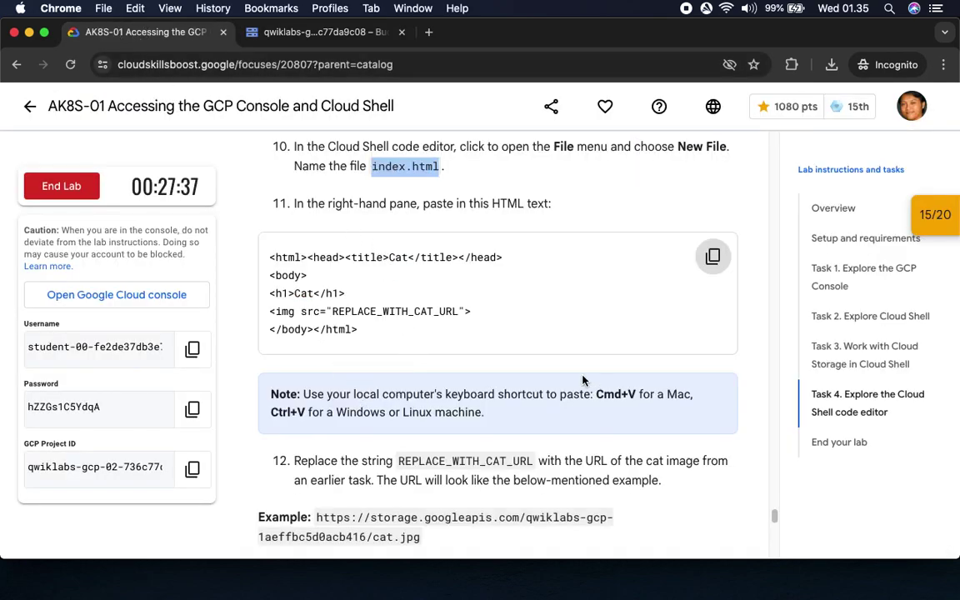
left_click(267, 31)
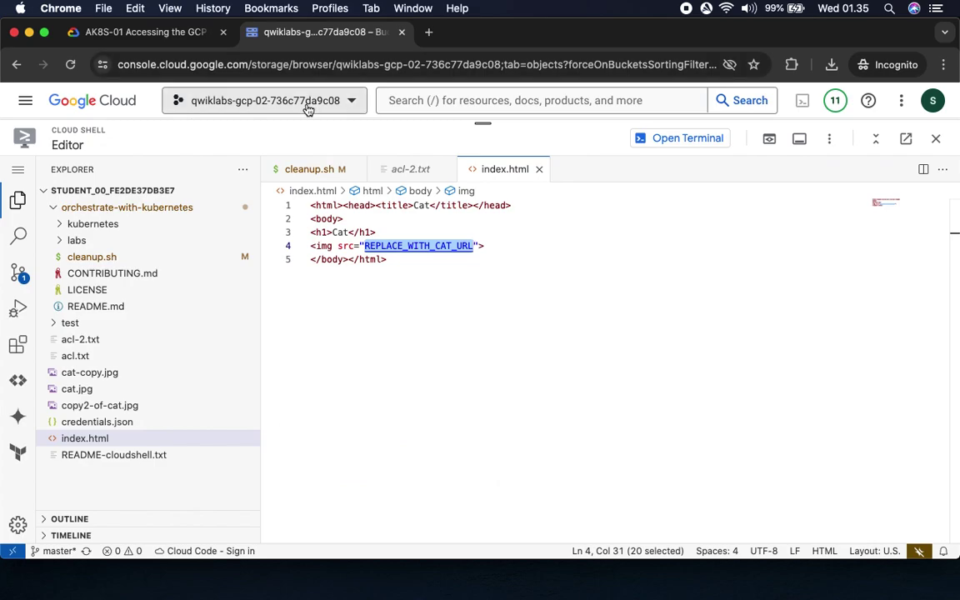
left_click_drag(440, 121, 439, 195)
left_click_drag(487, 361, 495, 400)
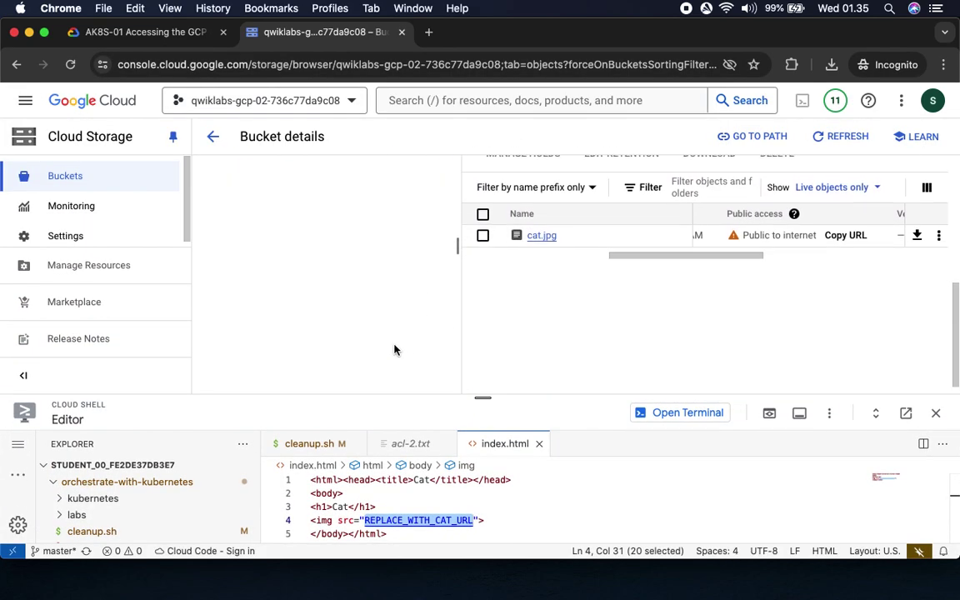
left_click(850, 225)
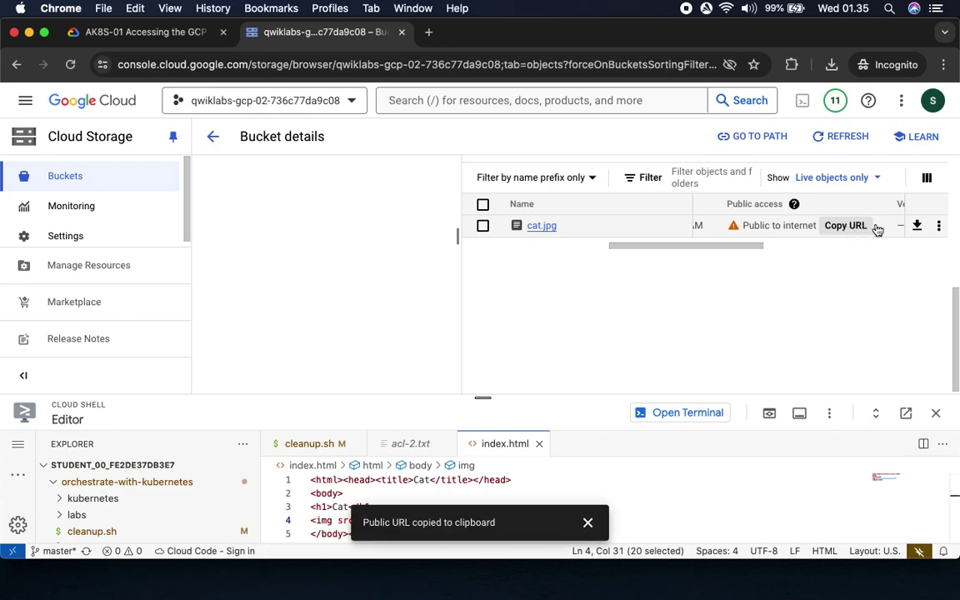
left_click_drag(483, 399, 480, 193)
left_click(403, 331)
left_click_drag(365, 332, 474, 332)
key("super+v")
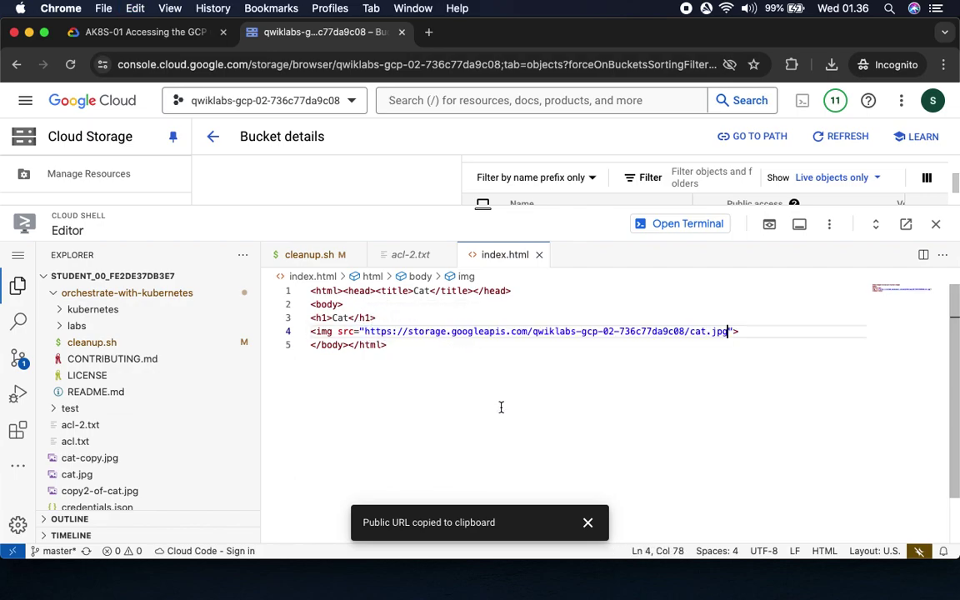
Read the lab's instructions from step 12 to the VM instances and nginx steps, and save index.html in the code editor.
left_click(138, 33)
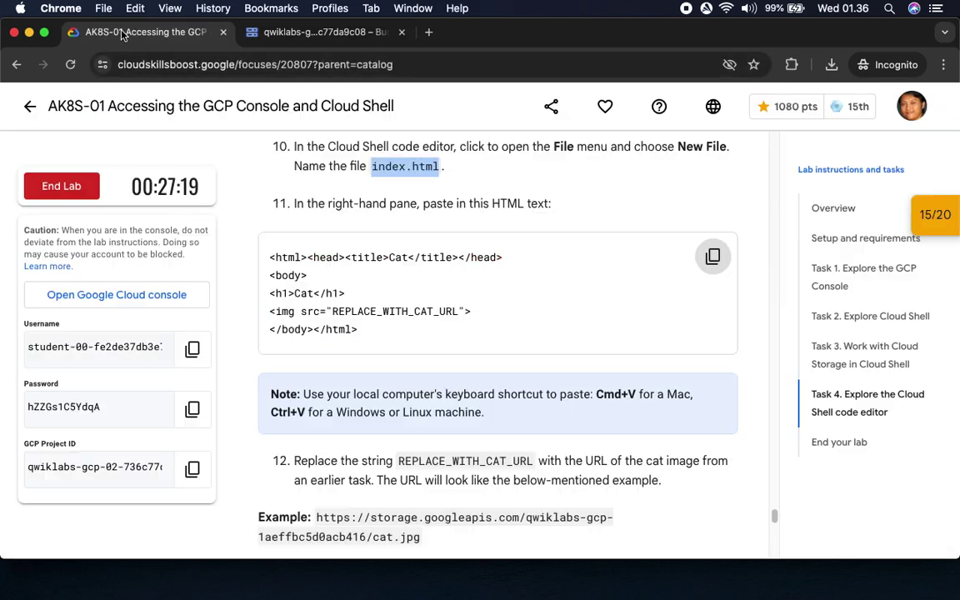
scroll(529, 429, "down", 2)
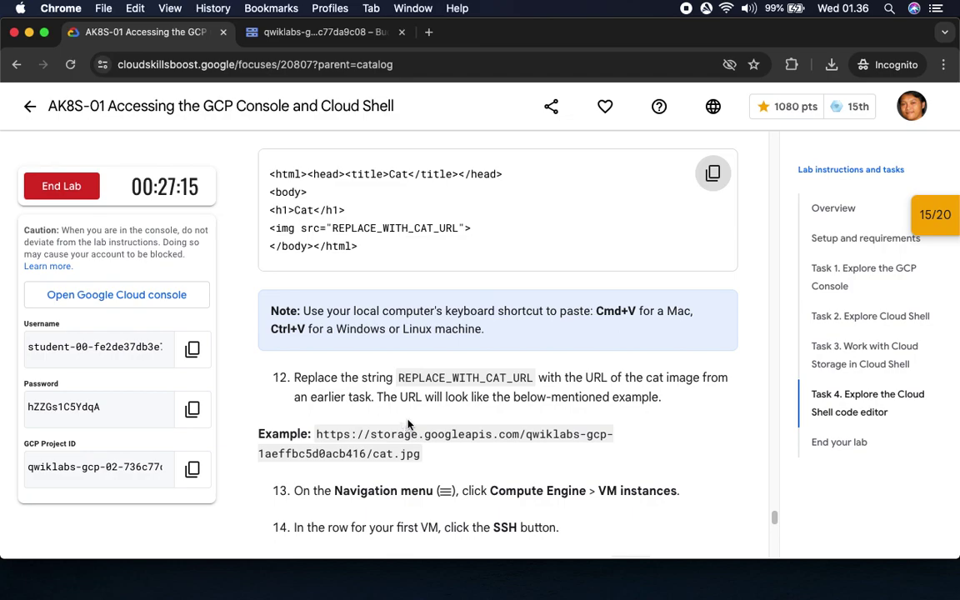
scroll(407, 425, "down", 3)
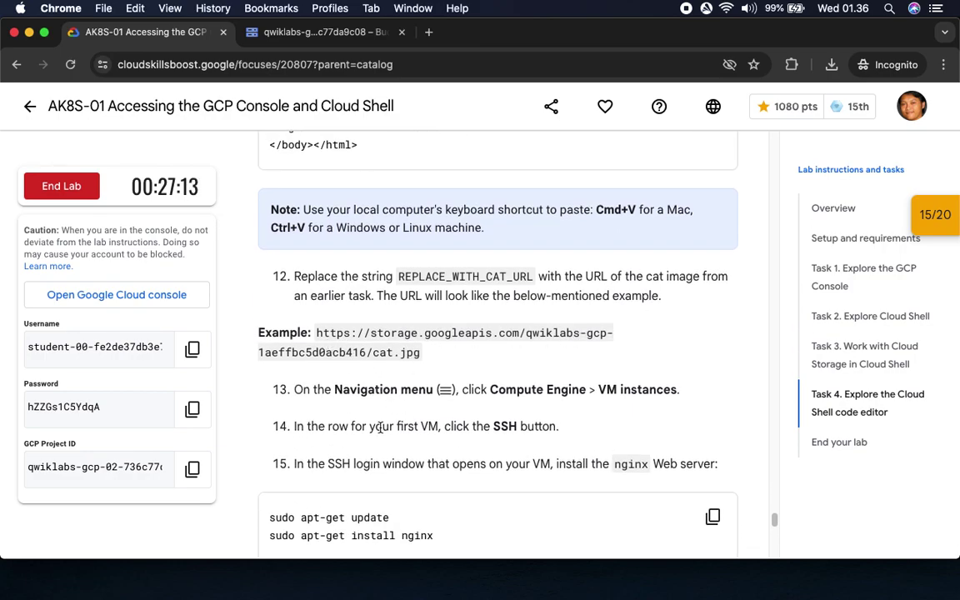
scroll(380, 426, "down", 4)
left_click_drag(504, 218, 655, 219)
left_click(290, 33)
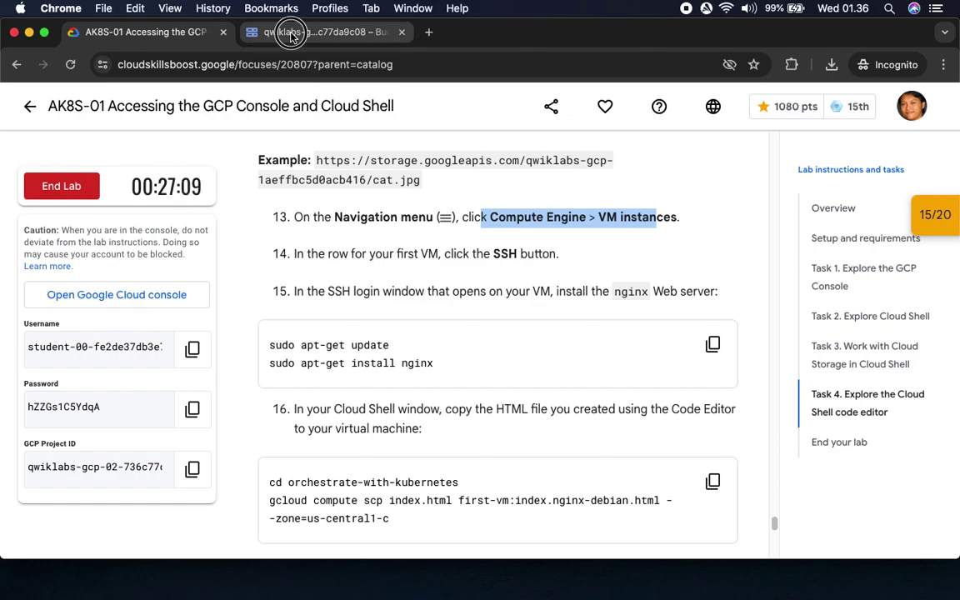
left_click(17, 254)
mouse_move(79, 264)
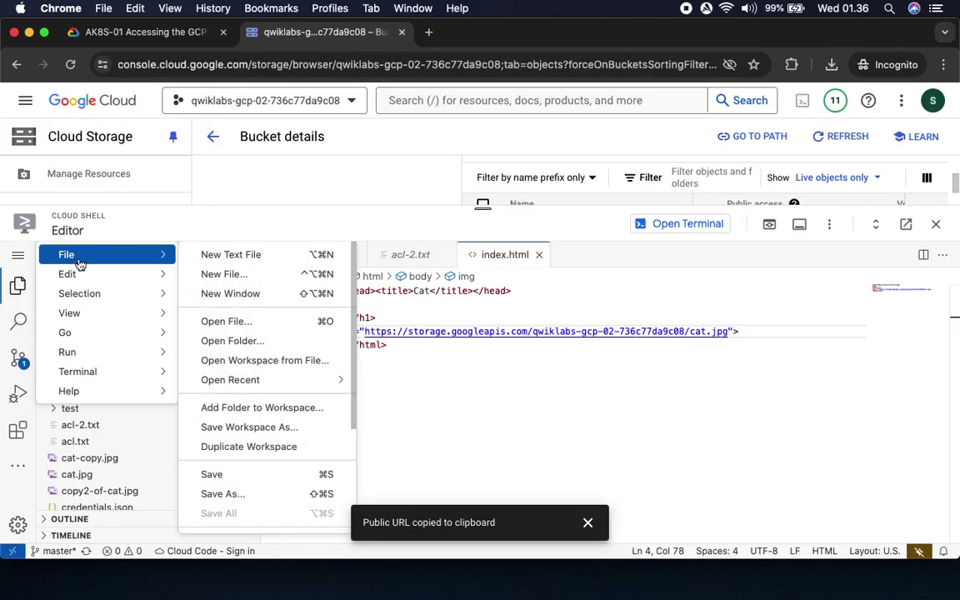
left_click(247, 475)
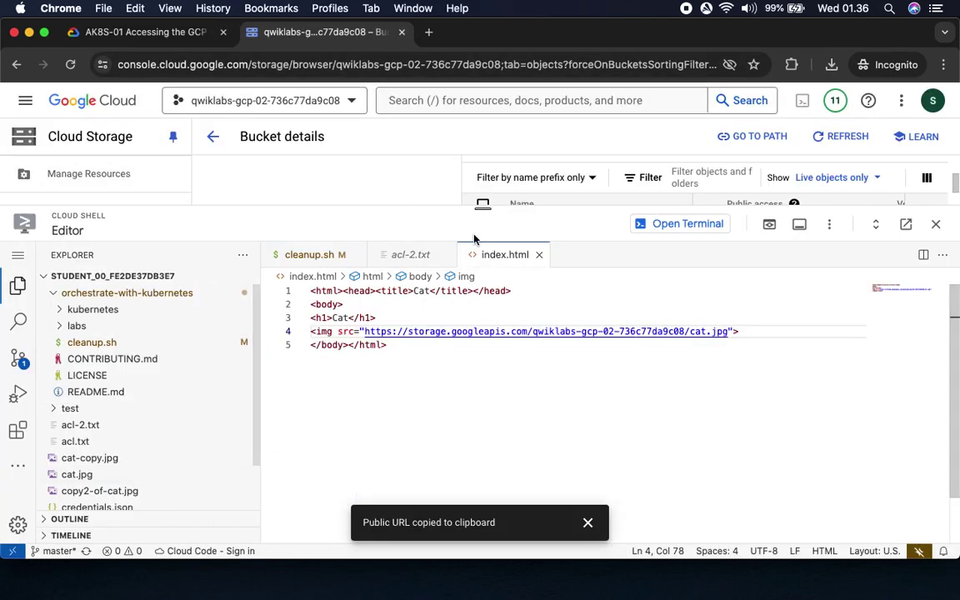
Collapse the Cloud Shell editor, open the Compute Engine VM instances page, and dismiss the clipboard notification.
left_click_drag(473, 241, 479, 510)
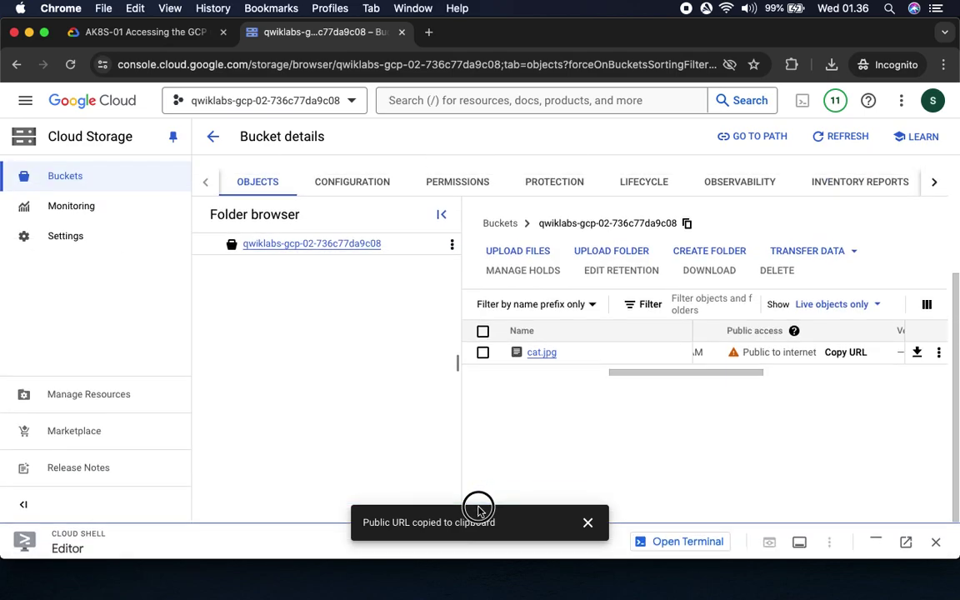
left_click(140, 34)
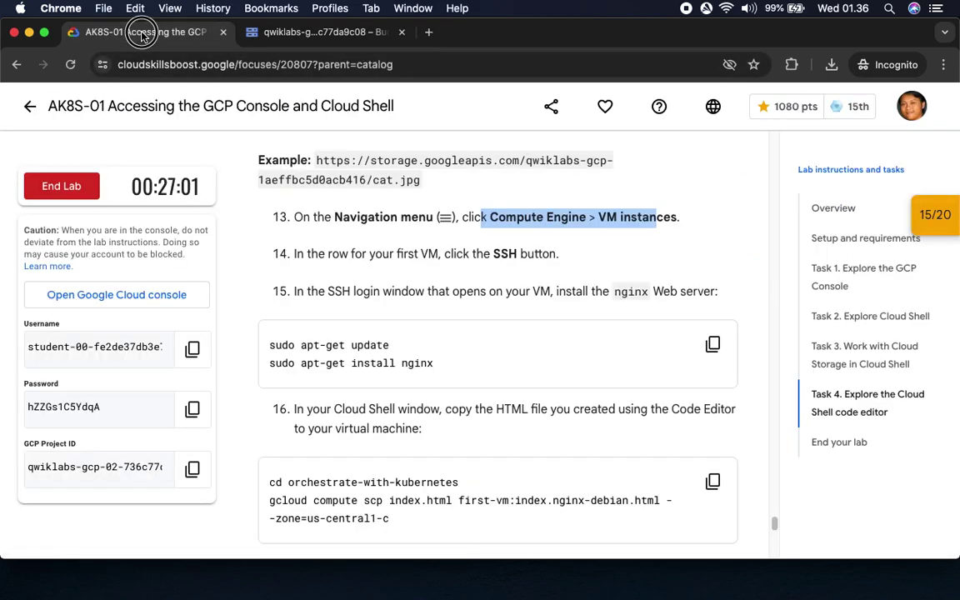
left_click(325, 31)
left_click(25, 100)
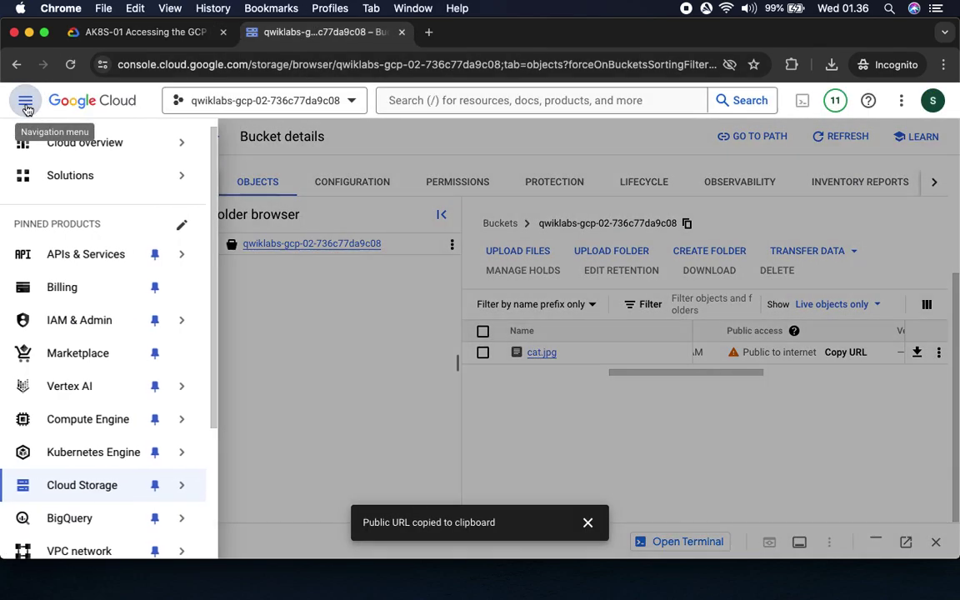
mouse_move(106, 421)
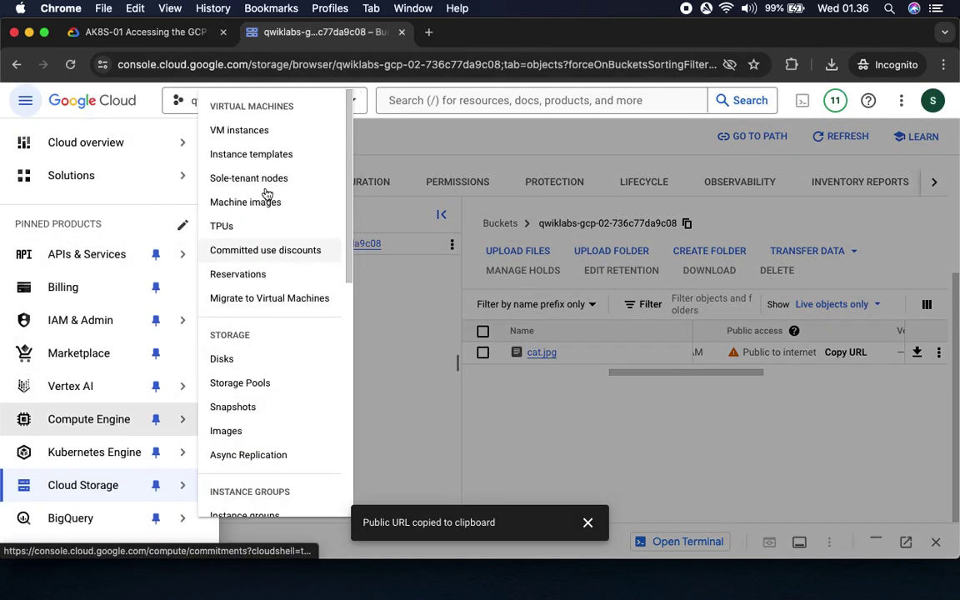
left_click(252, 130)
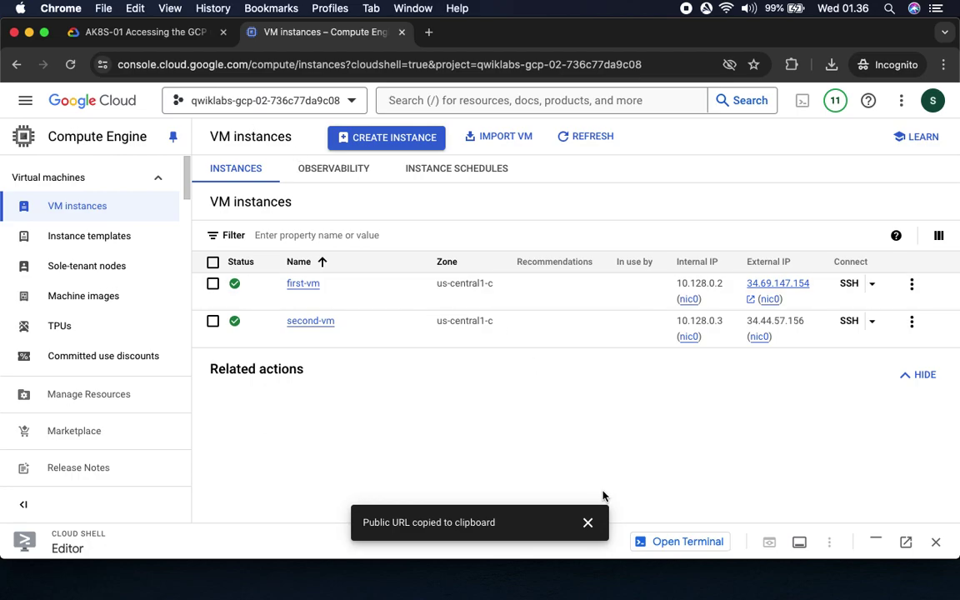
left_click(589, 523)
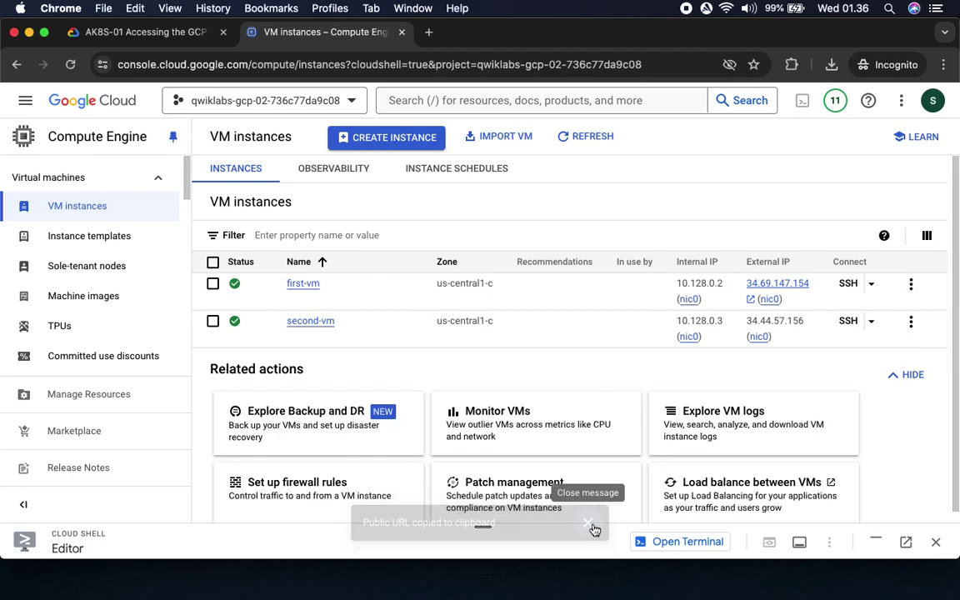
Check the lab's step 14, open an SSH session to first-vm, and authorize SSH-in-browser to connect to VMs.
left_click(146, 33)
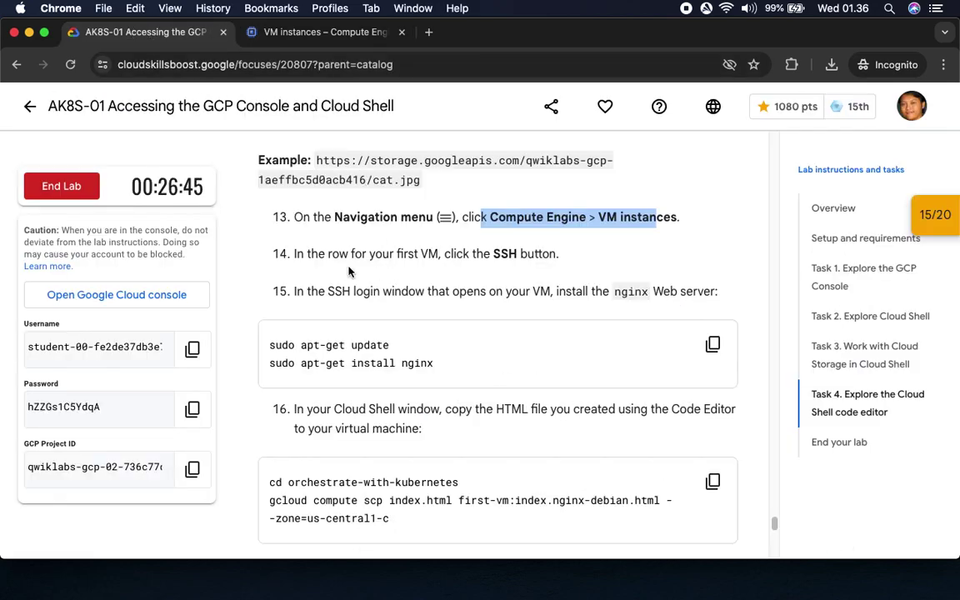
left_click_drag(397, 253, 588, 258)
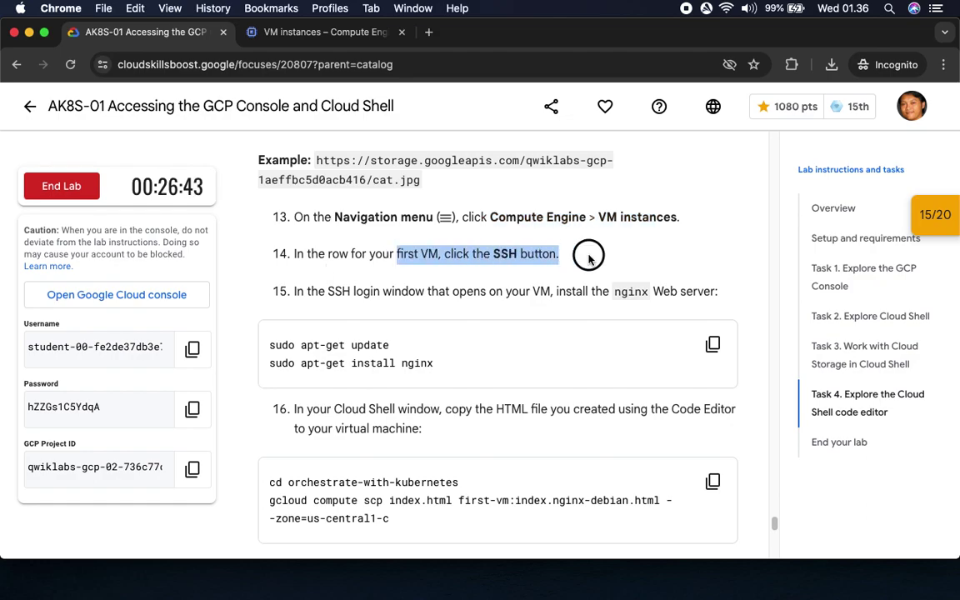
left_click(339, 36)
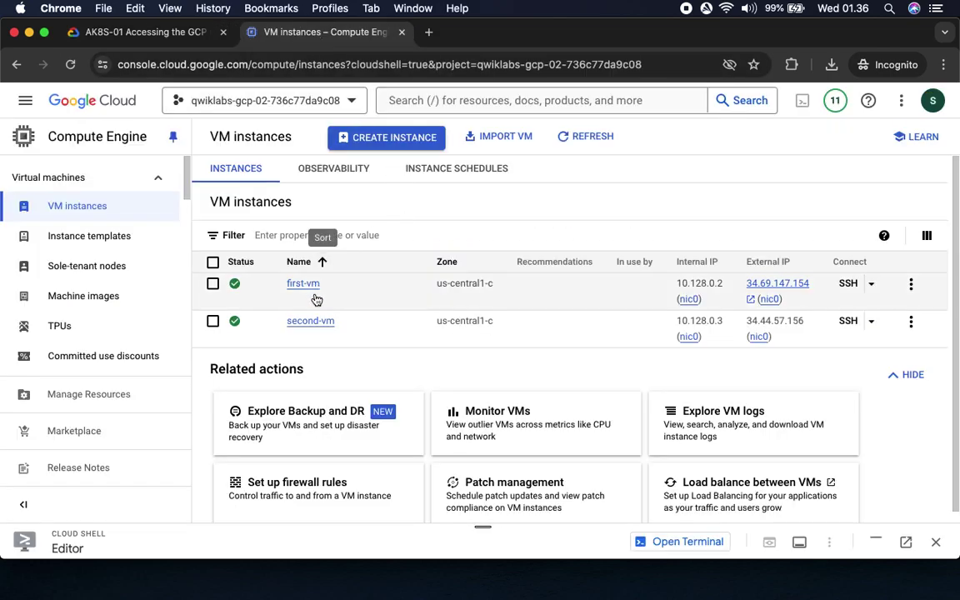
left_click(848, 284)
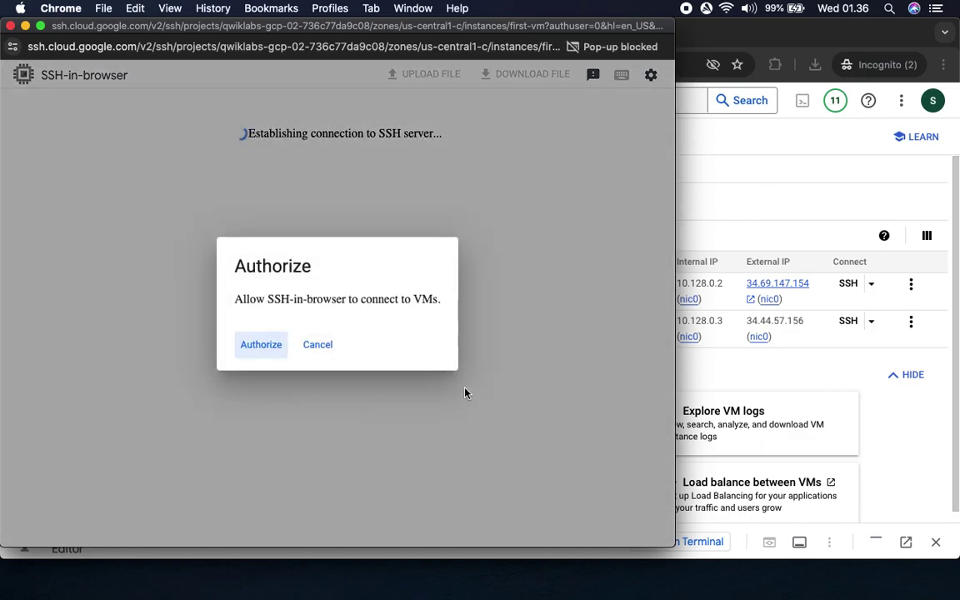
left_click(263, 345)
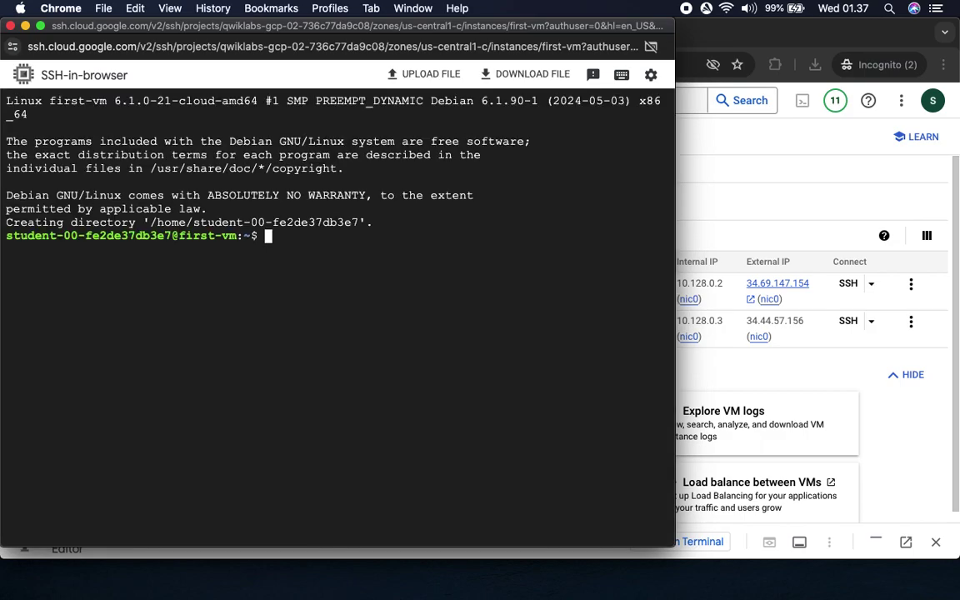
Install nginx on first-vm by running the lab's sudo apt-get update and sudo apt-get install nginx commands, answering Y to continue.
left_click(797, 192)
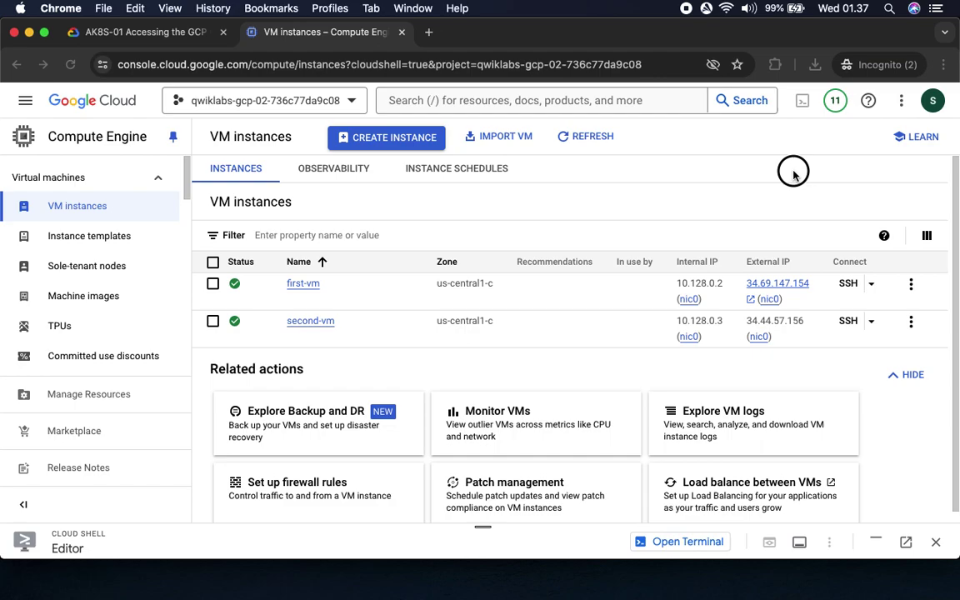
left_click_drag(551, 37, 562, 32)
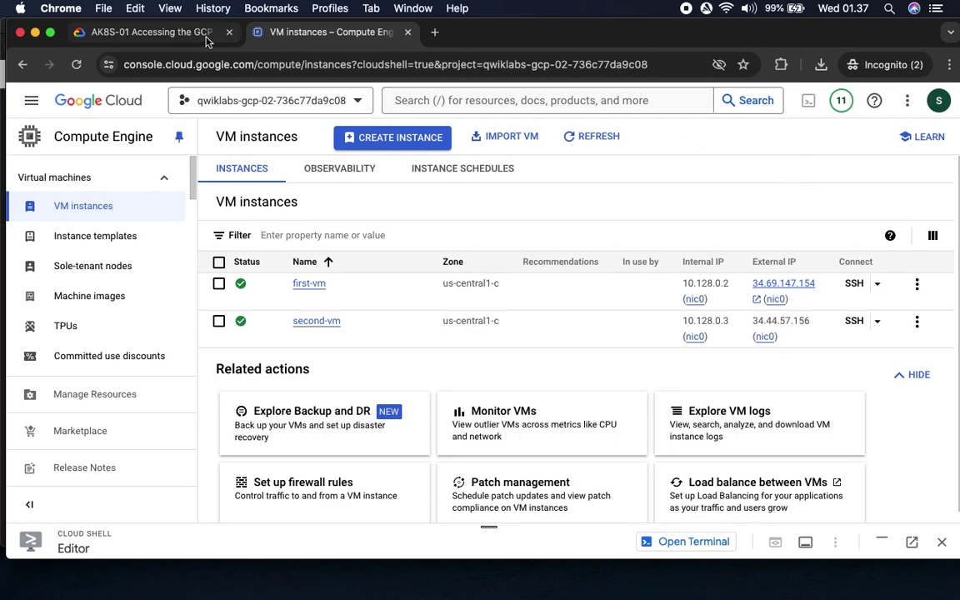
left_click(177, 33)
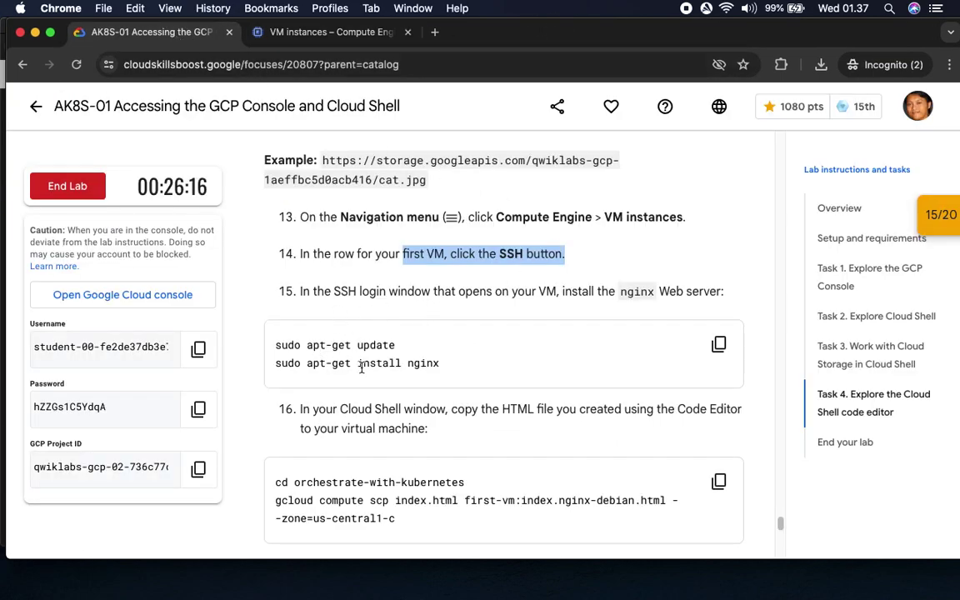
left_click(718, 344)
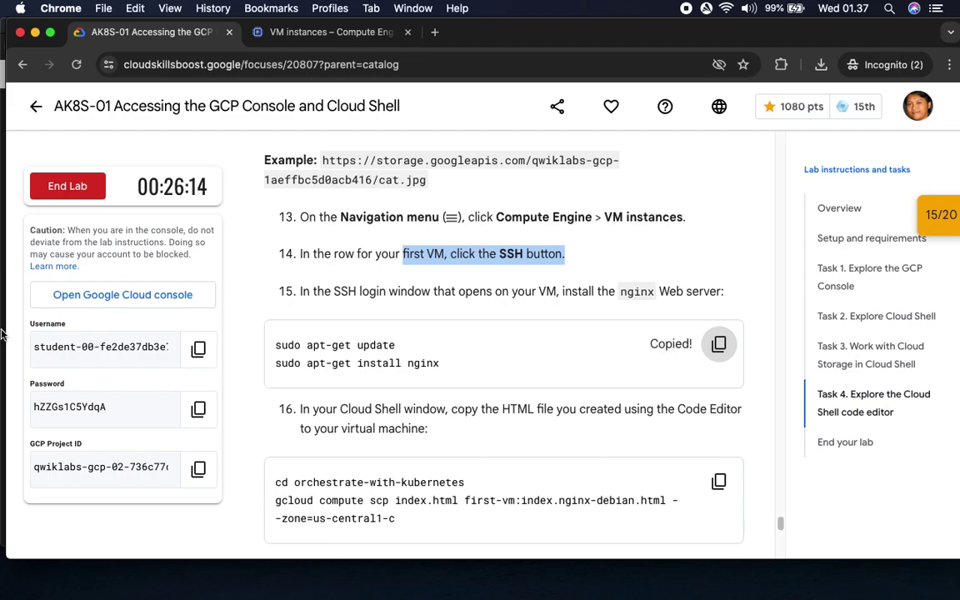
left_click(2, 334)
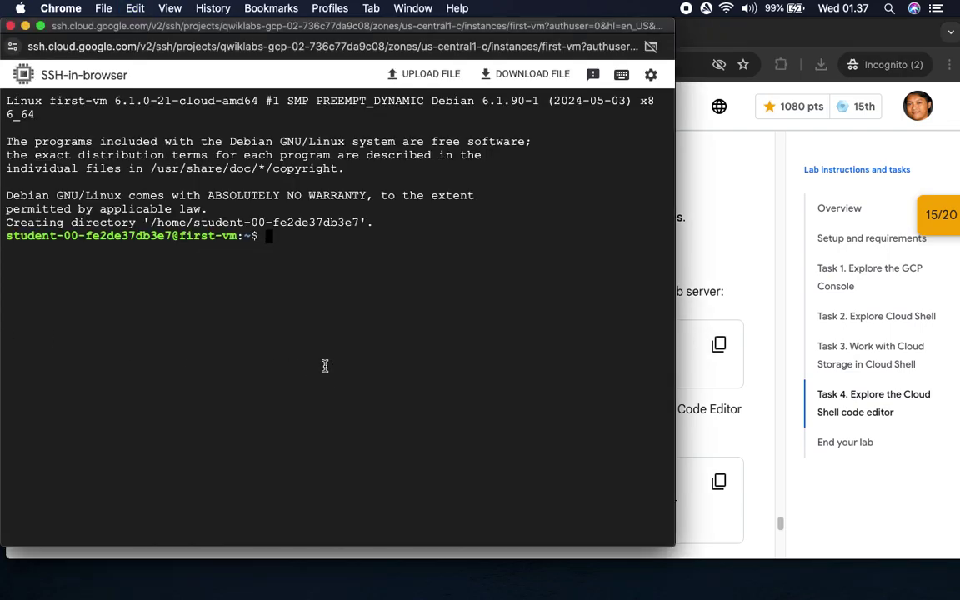
key("super+v")
key("Return")
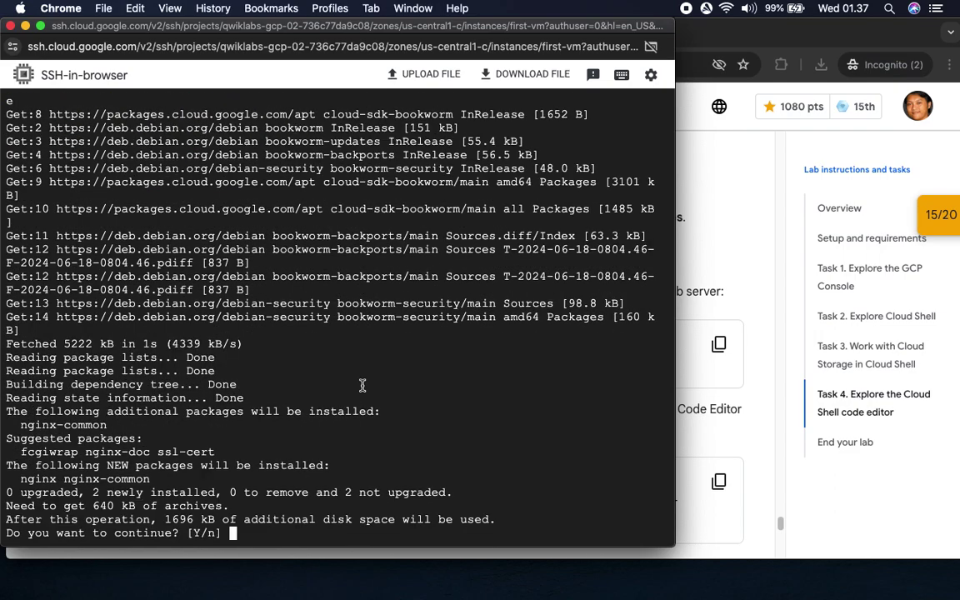
type("Y")
key("Return")
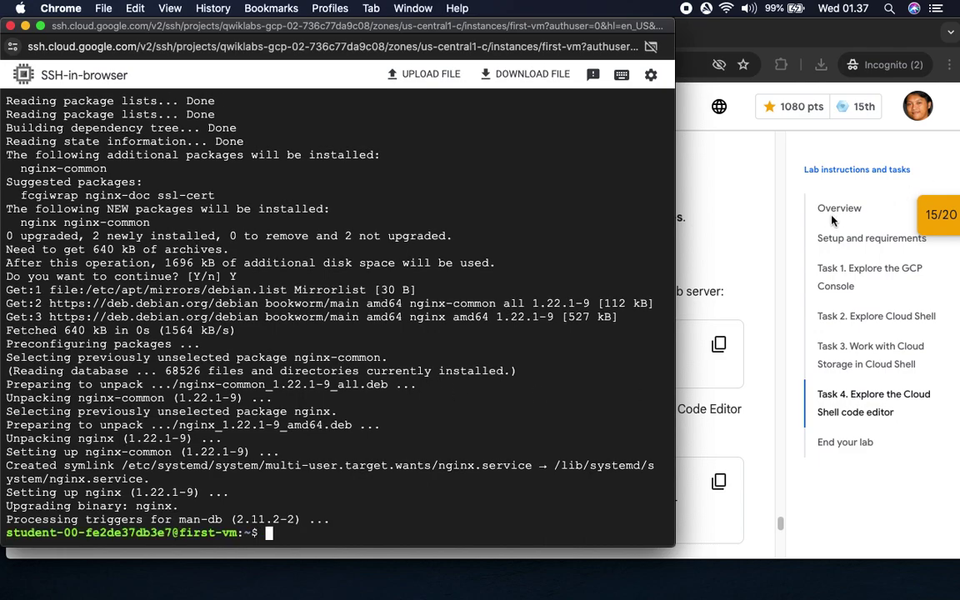
Try to copy index.html to first-vm by running the lab's step 16 cd and gcloud compute scp commands in the SSH session.
left_click(739, 216)
scroll(730, 409, "down", 3)
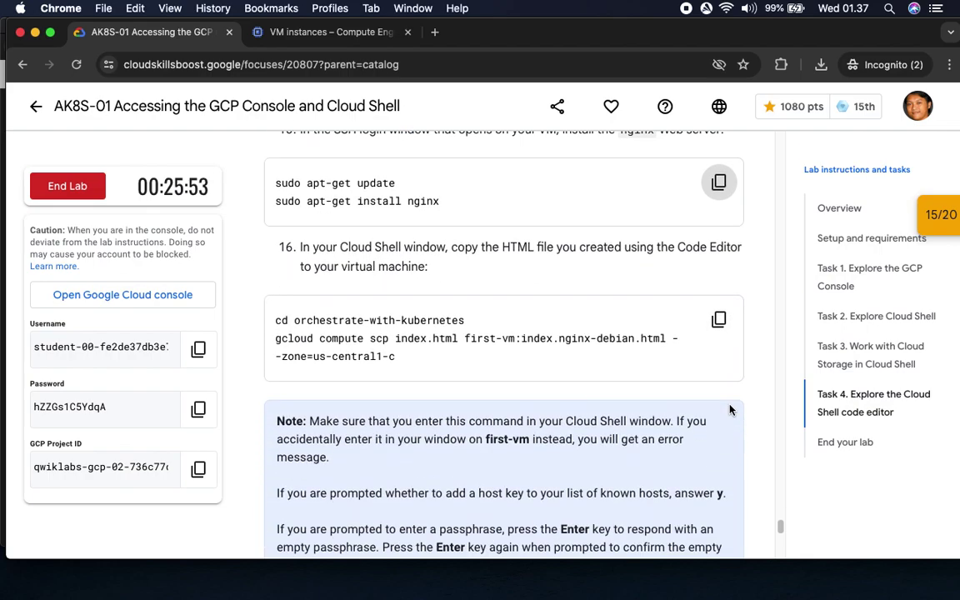
scroll(675, 379, "down", 1)
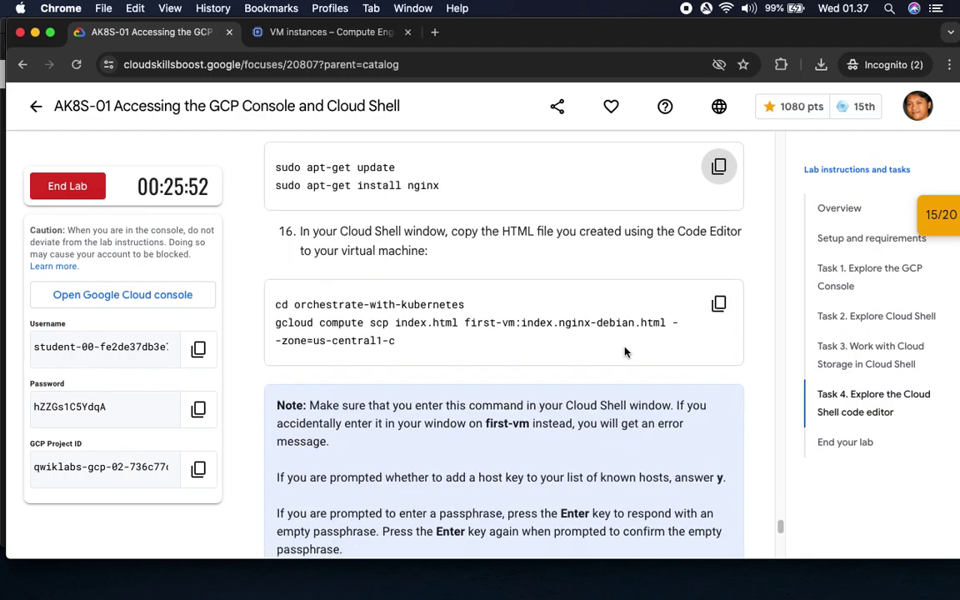
left_click(718, 303)
left_click(4, 330)
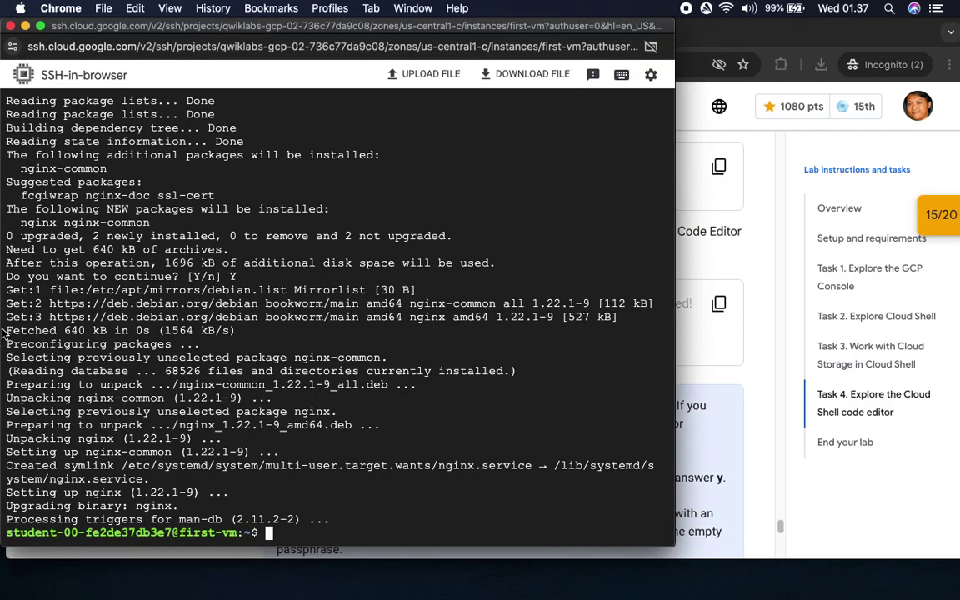
key("super+v")
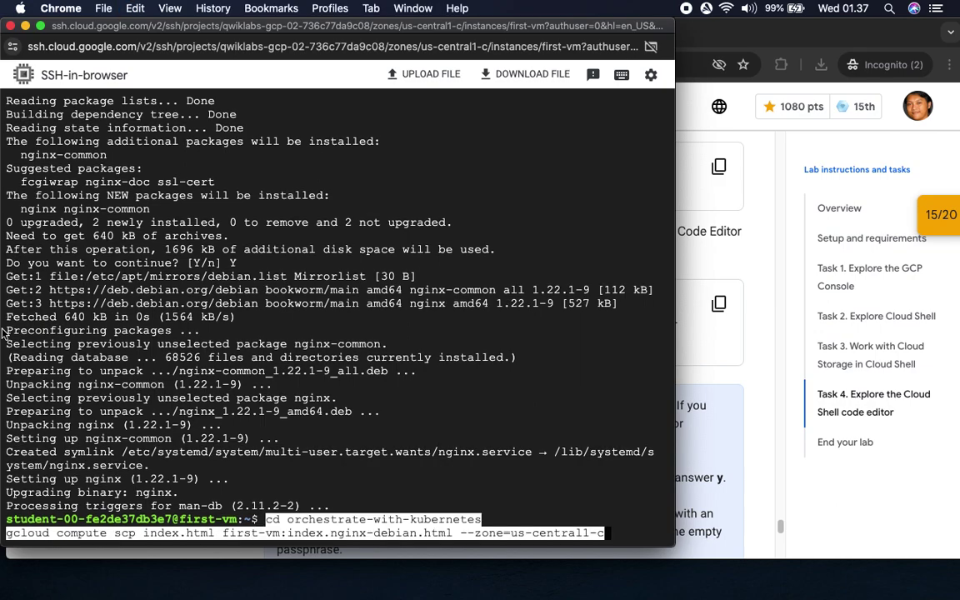
key("Return")
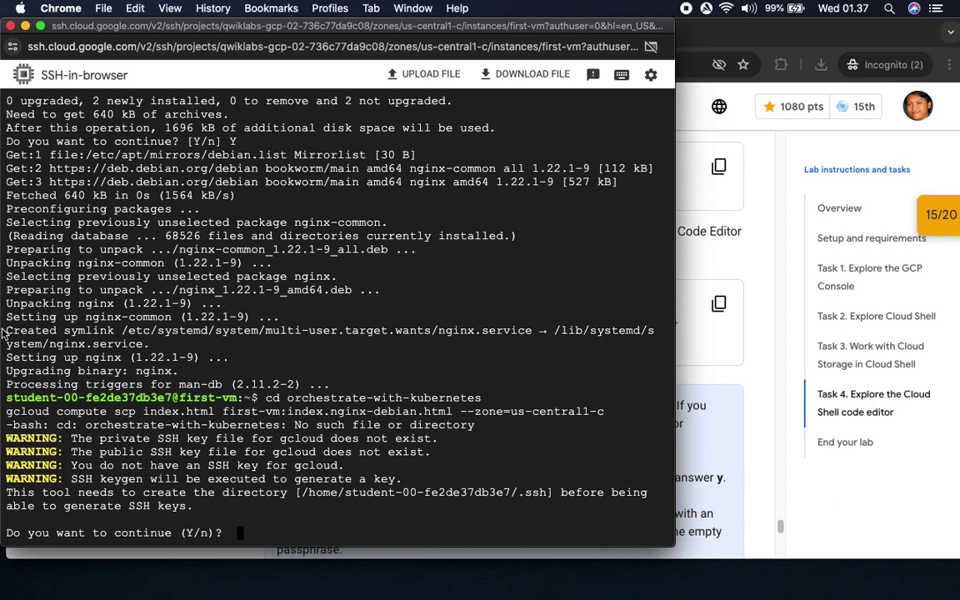
Answer Y to creating the .ssh directory and generate the SSH key pair with an empty passphrase.
type("Y")
key("Return")
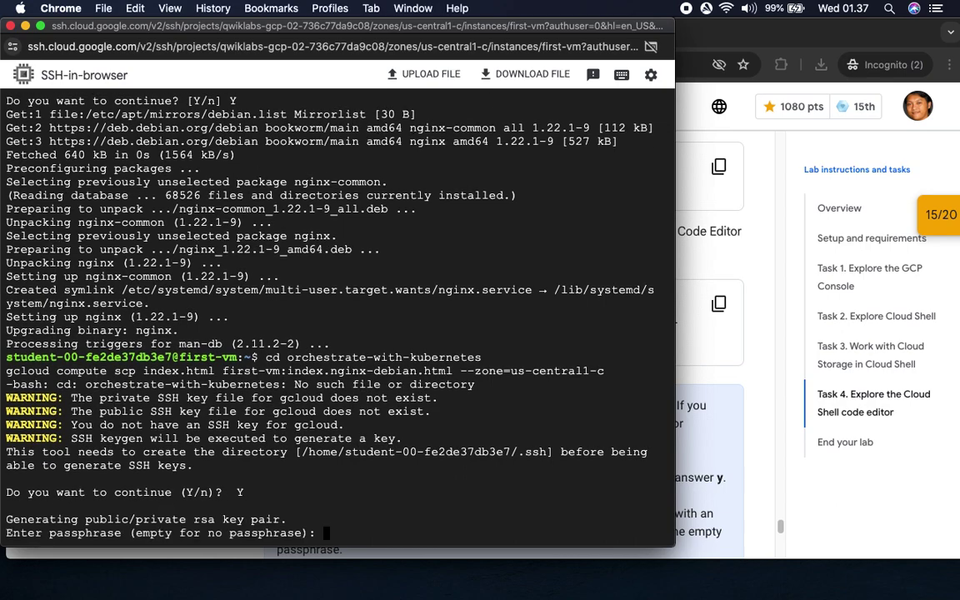
key("Return")
key("Return")
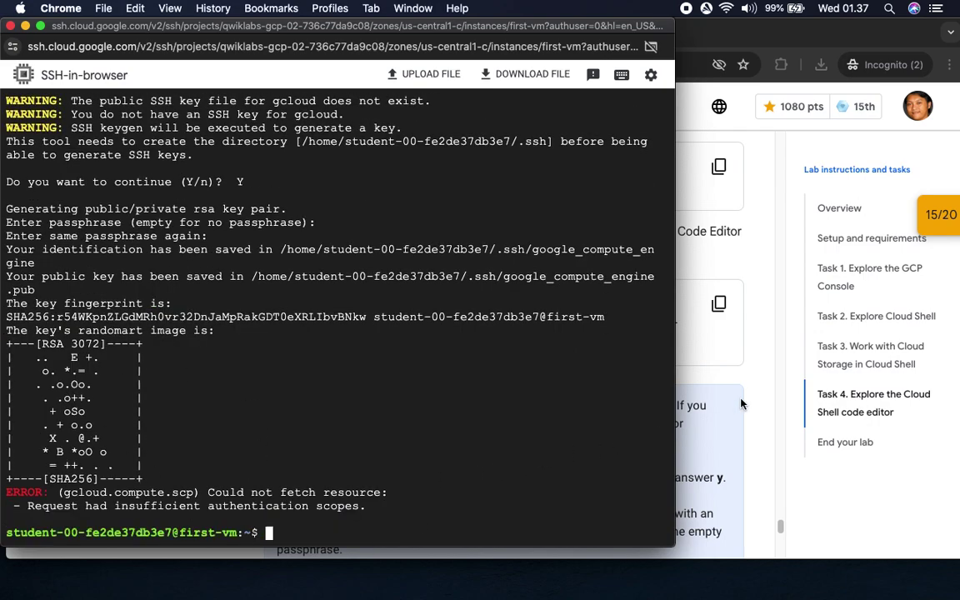
Read the lab's steps 16 and 17 and try running sudo cp index.nginx-debian.html /var/www/html in first-vm's SSH session.
left_click(685, 265)
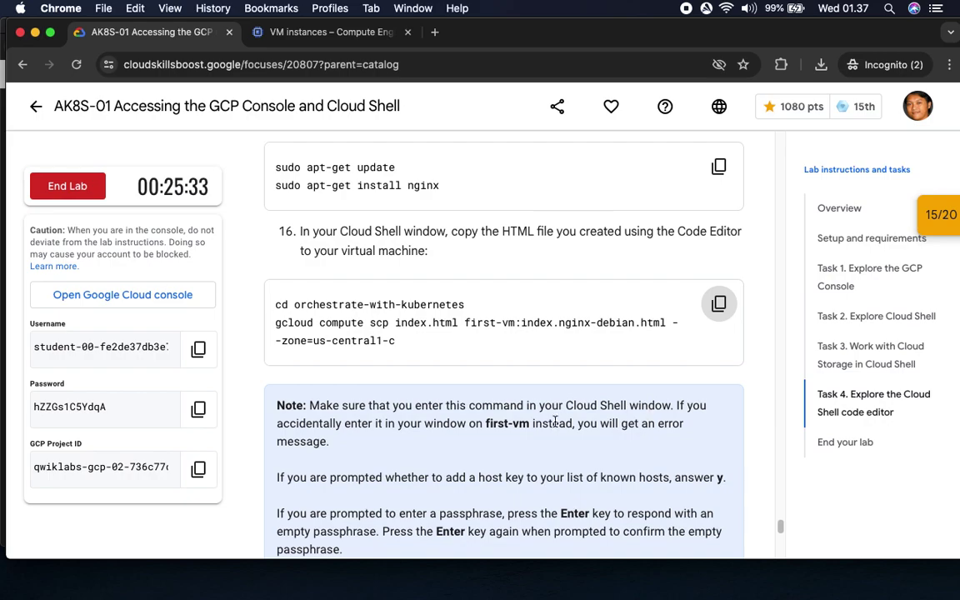
scroll(471, 418, "down", 3)
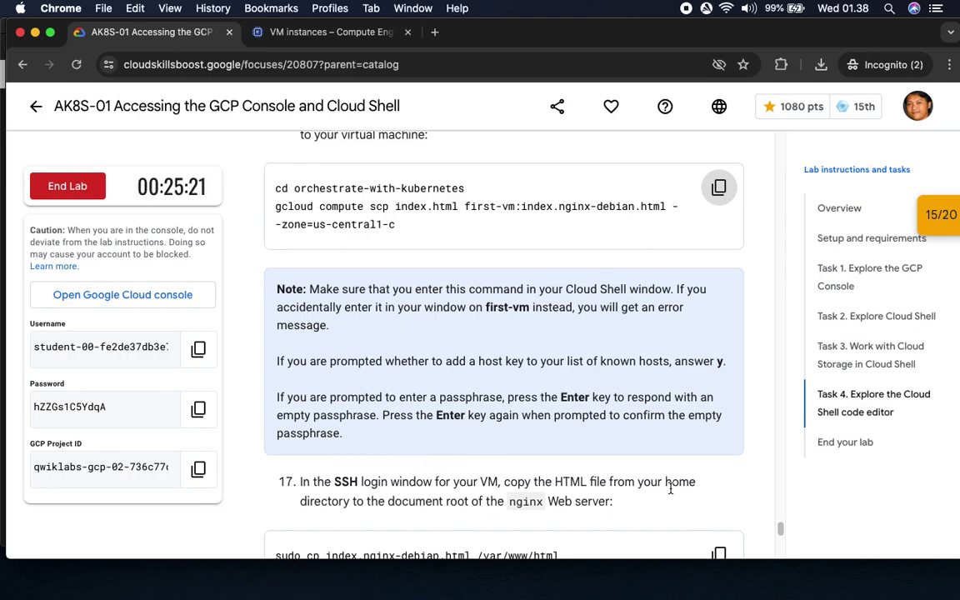
scroll(670, 490, "down", 4)
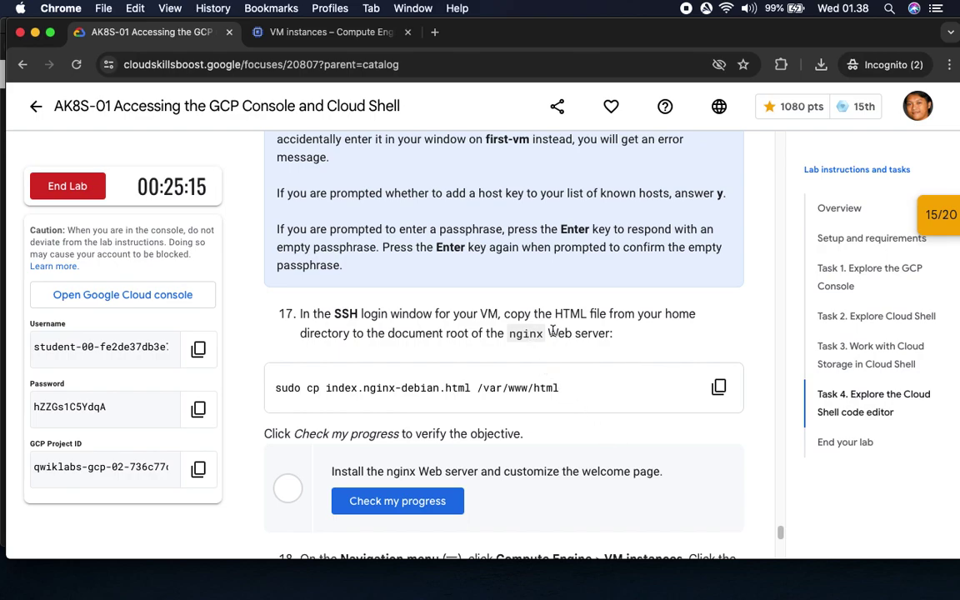
left_click(719, 387)
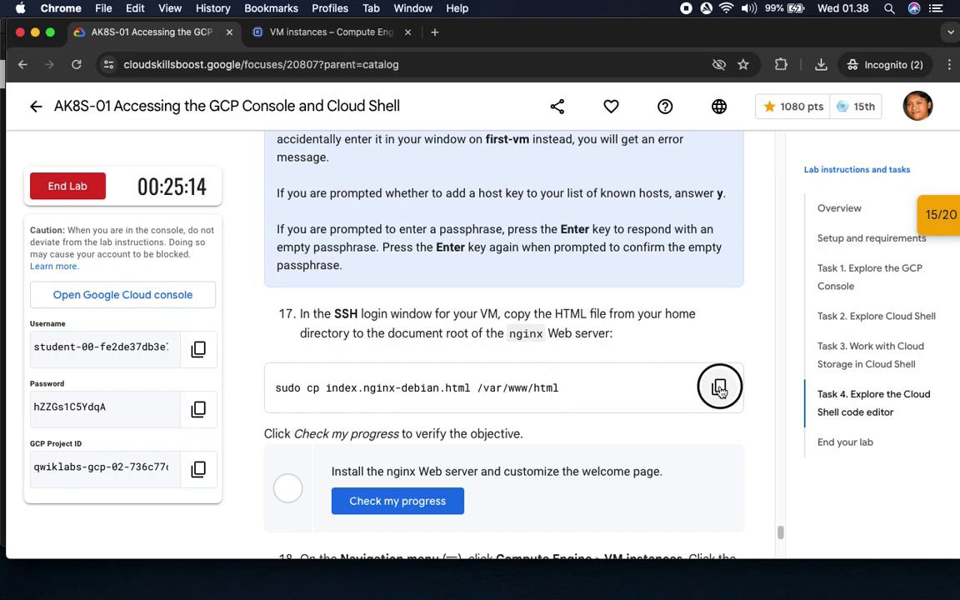
left_click(3, 342)
key("super+v")
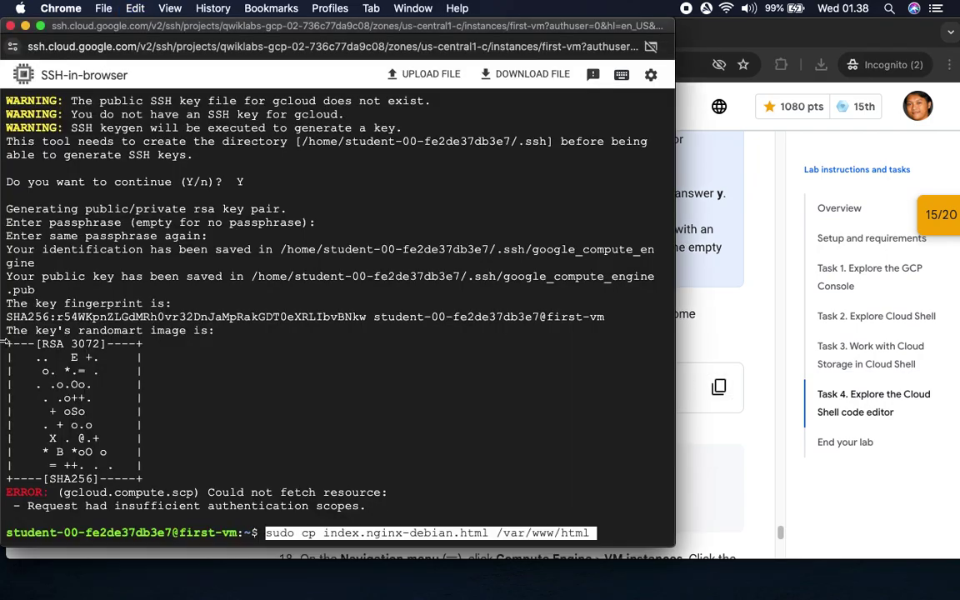
key("Return")
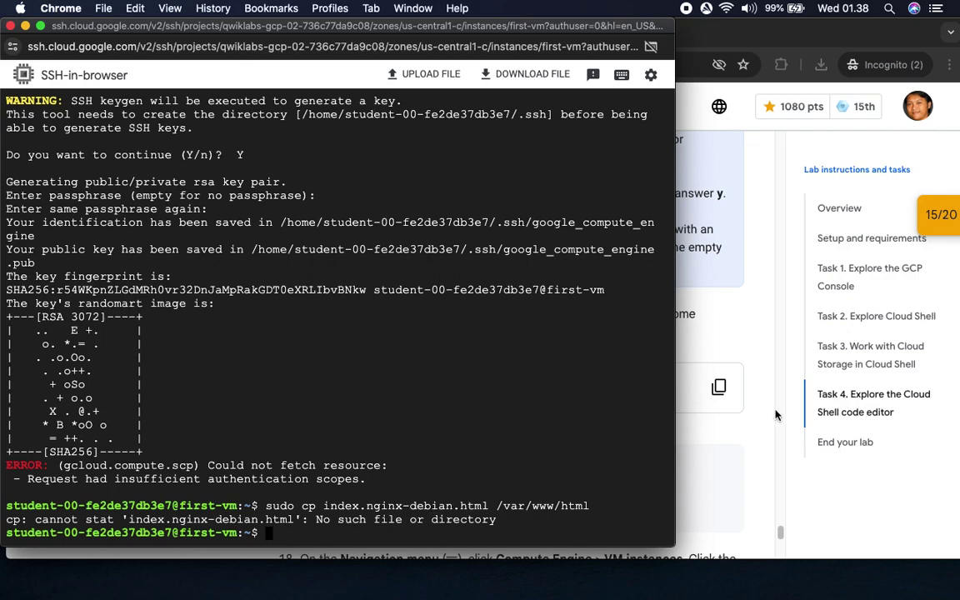
Copy the cd orchestrate-with-kubernetes and gcloud compute scp commands from the lab's step 16 again.
left_click(700, 375)
scroll(760, 329, "up", 5)
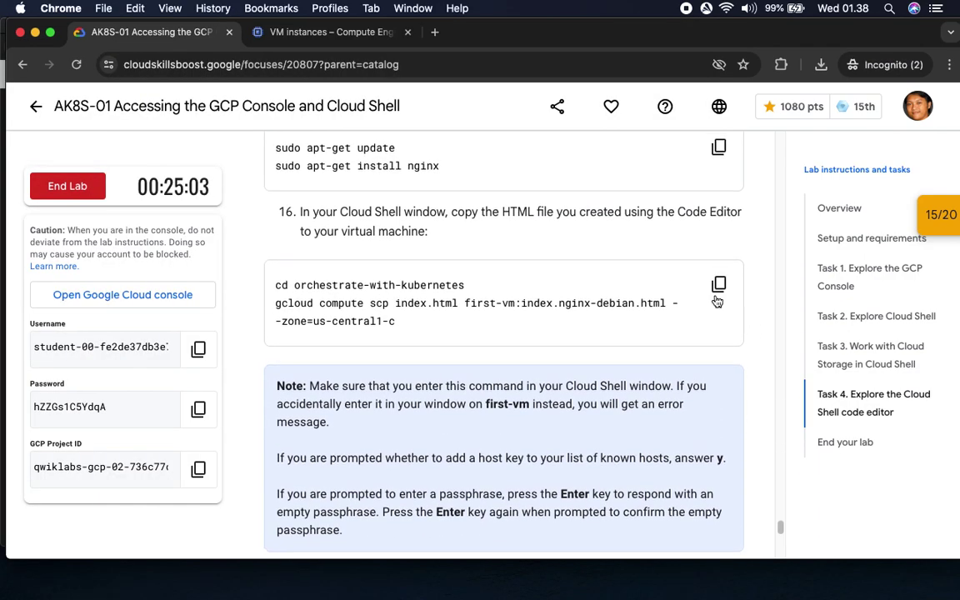
left_click(718, 286)
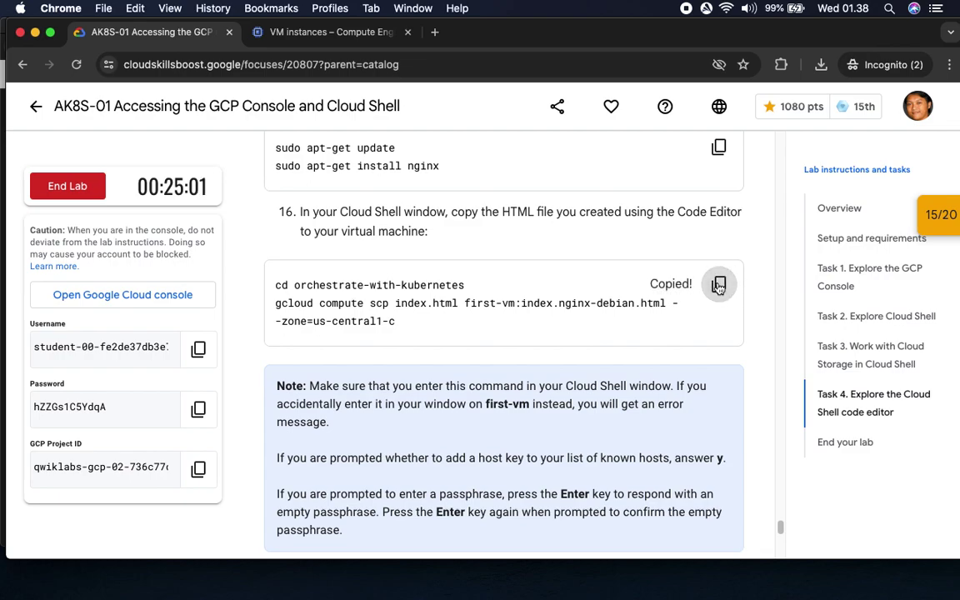